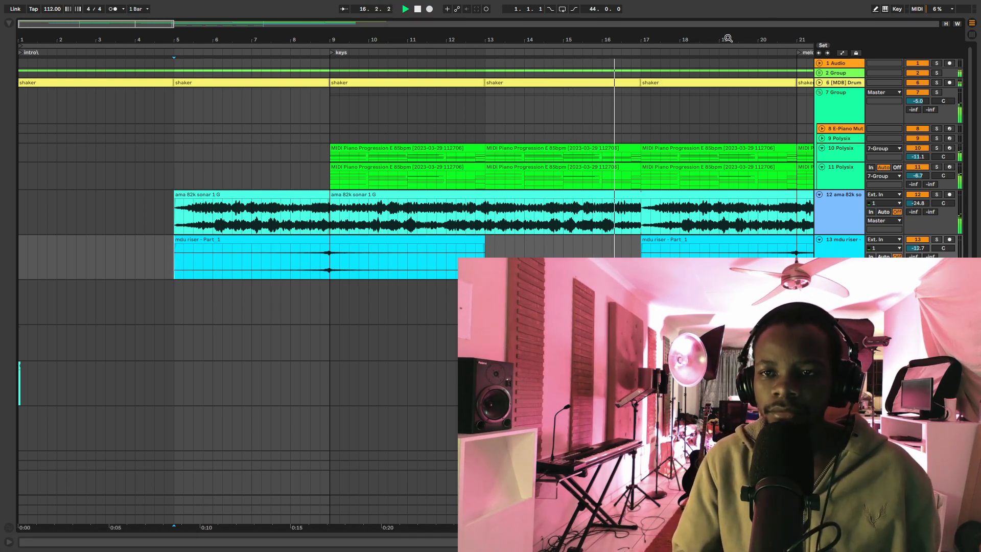
Step: Play through the keys and melo sections and view the Polysix synth on track 11, closing its window when done
drag(727, 38, 169, 36)
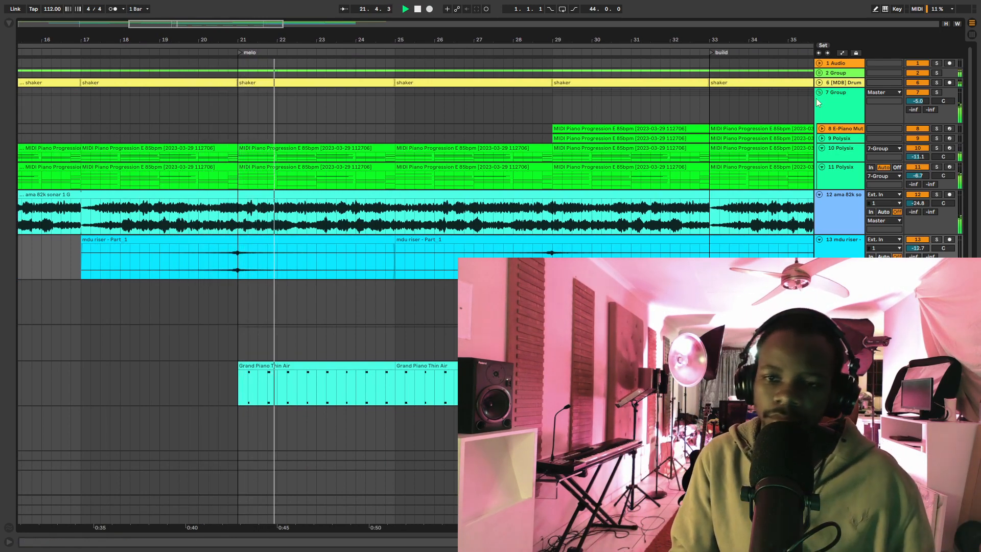
scroll(588, 109, right, 5)
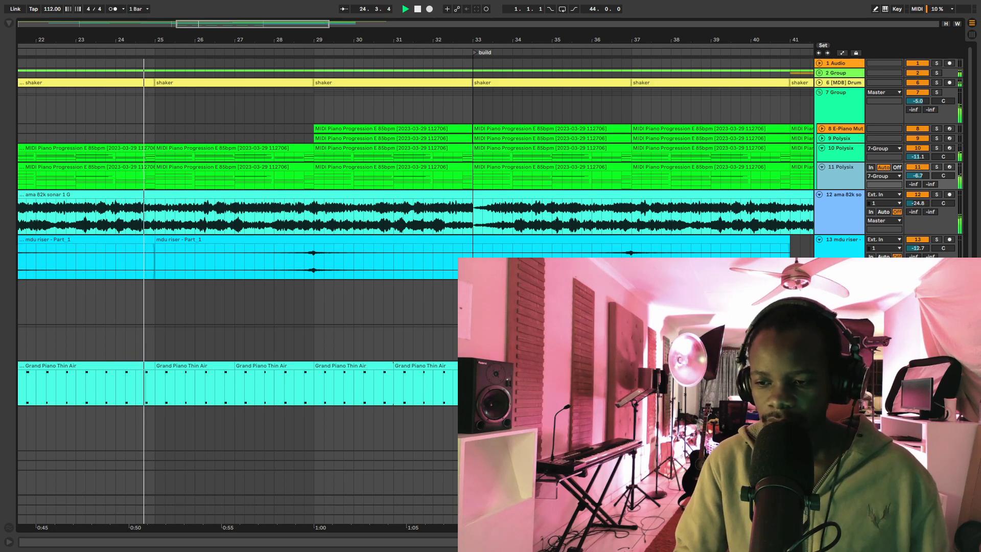
key(shift+Tab)
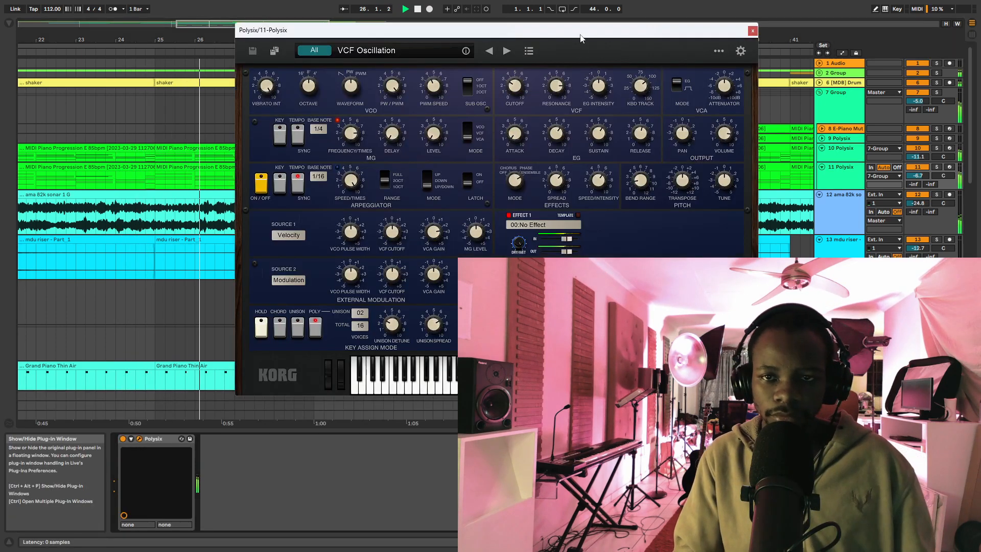
drag(581, 33, 365, 178)
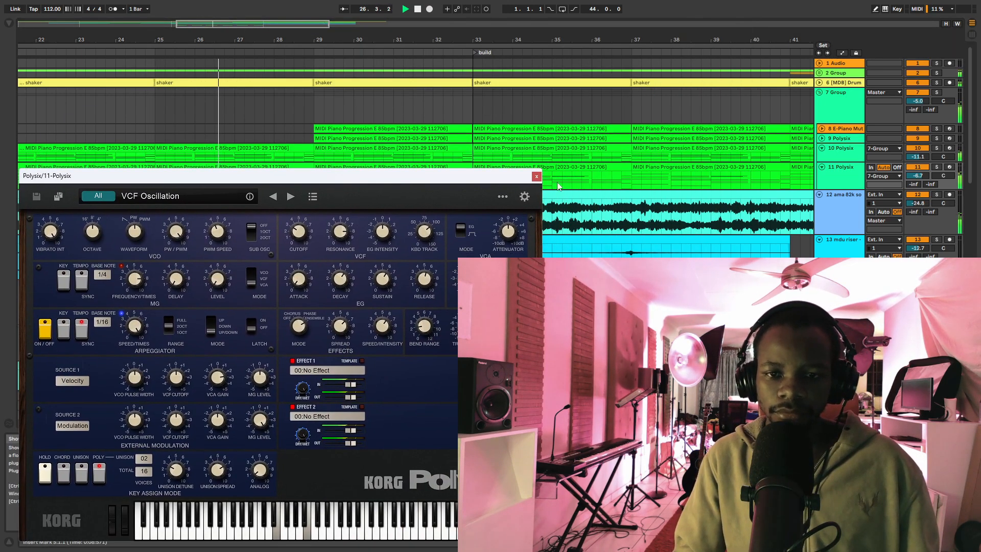
click(537, 177)
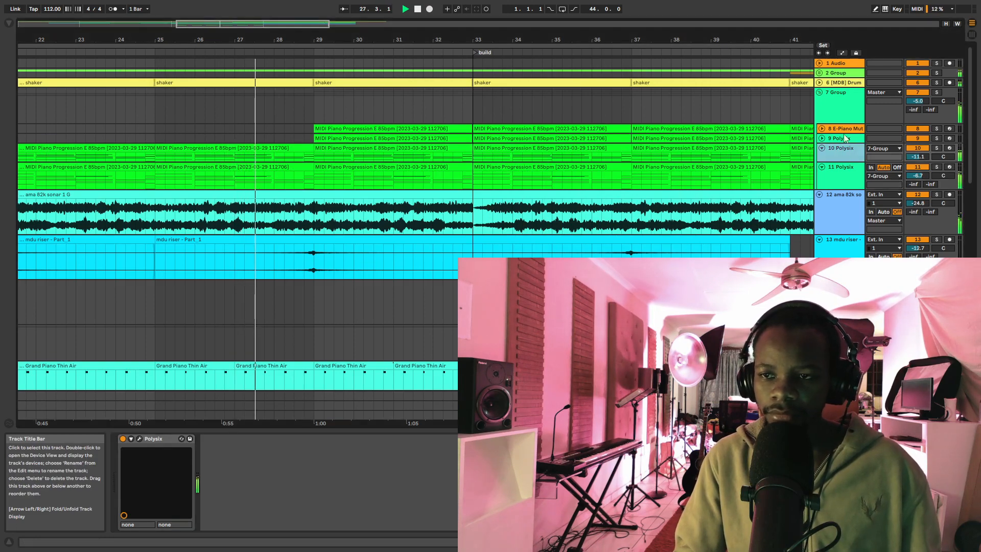
Step: Show the E-Piano Muted Pure device on track 8 and look over the lower tracks in the build section
click(822, 133)
scroll(544, 248, down, 3)
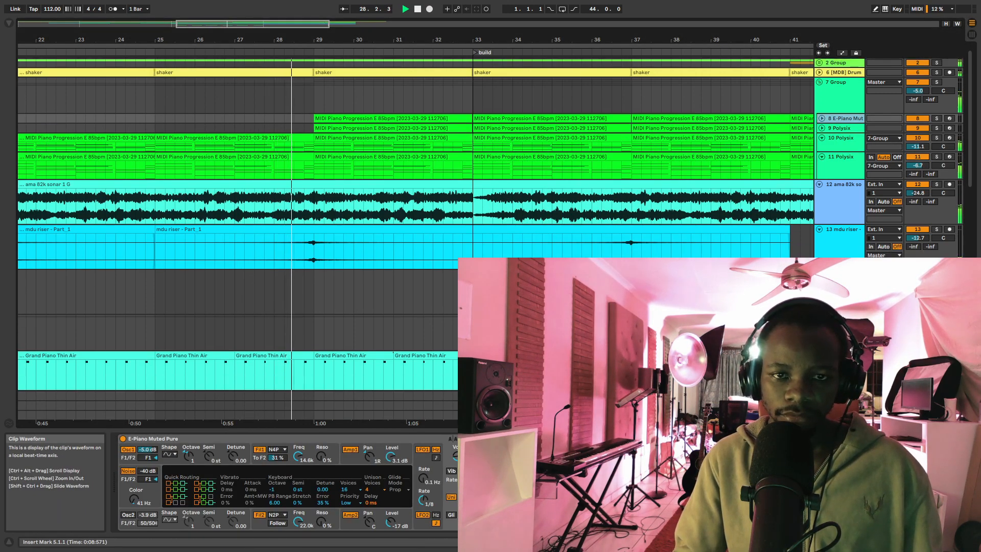
scroll(545, 248, down, 2)
drag(552, 40, 237, 41)
scroll(329, 280, down, 5)
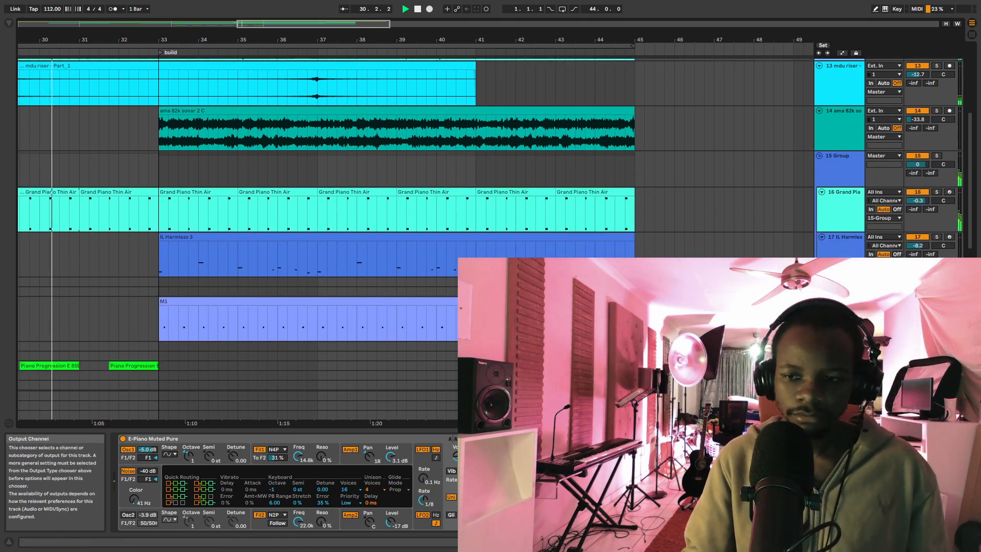
Step: View the M1 synth on track 20 and close its window
click(840, 313)
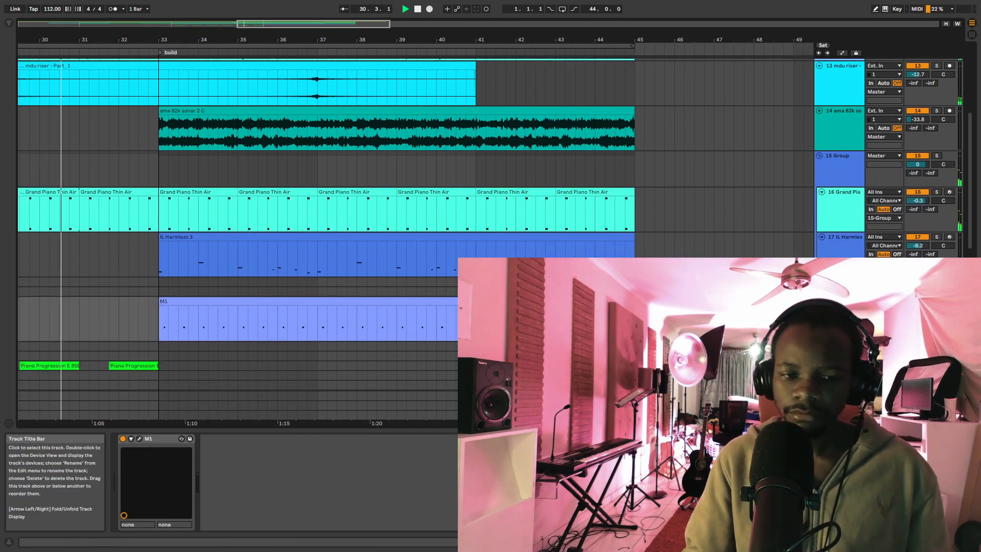
click(137, 438)
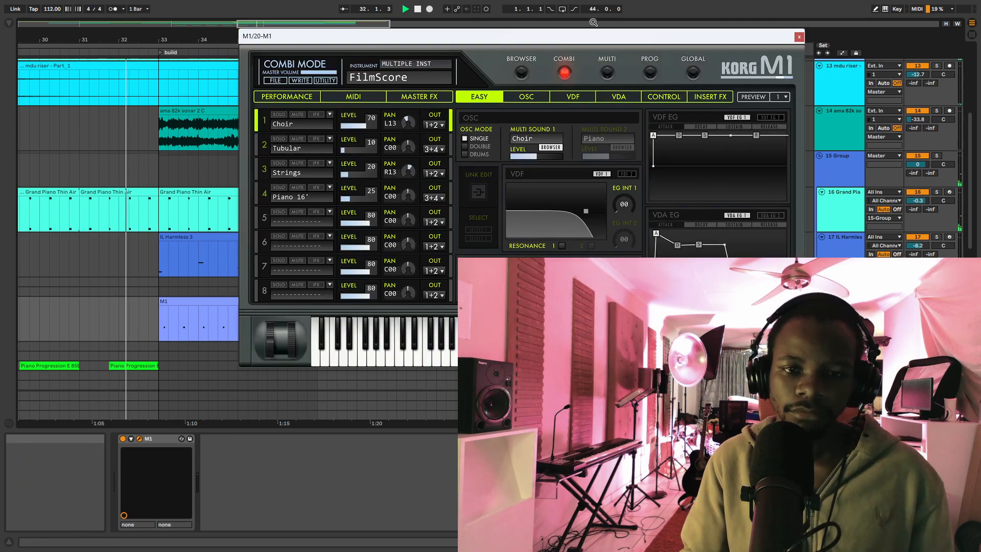
drag(581, 40, 353, 97)
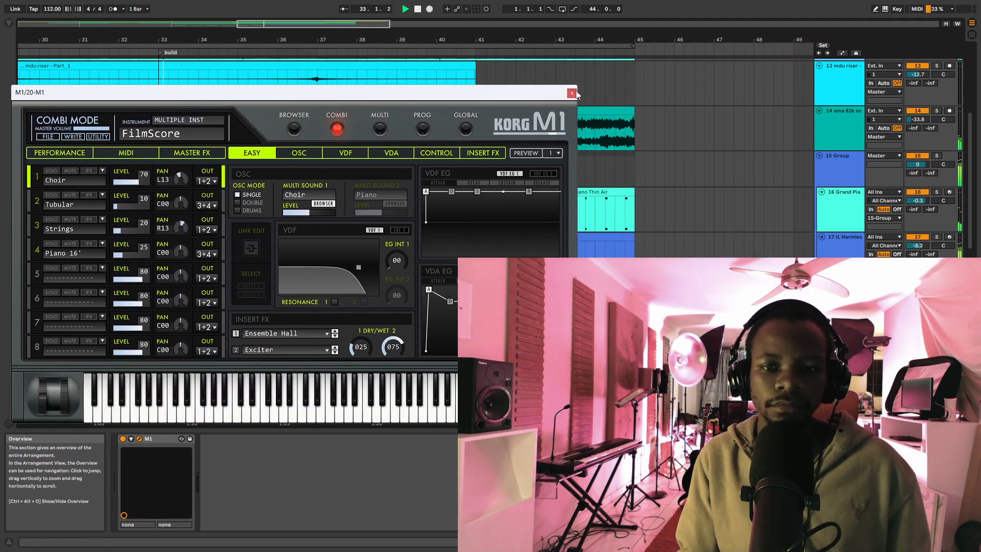
click(570, 94)
scroll(519, 143, up, 5)
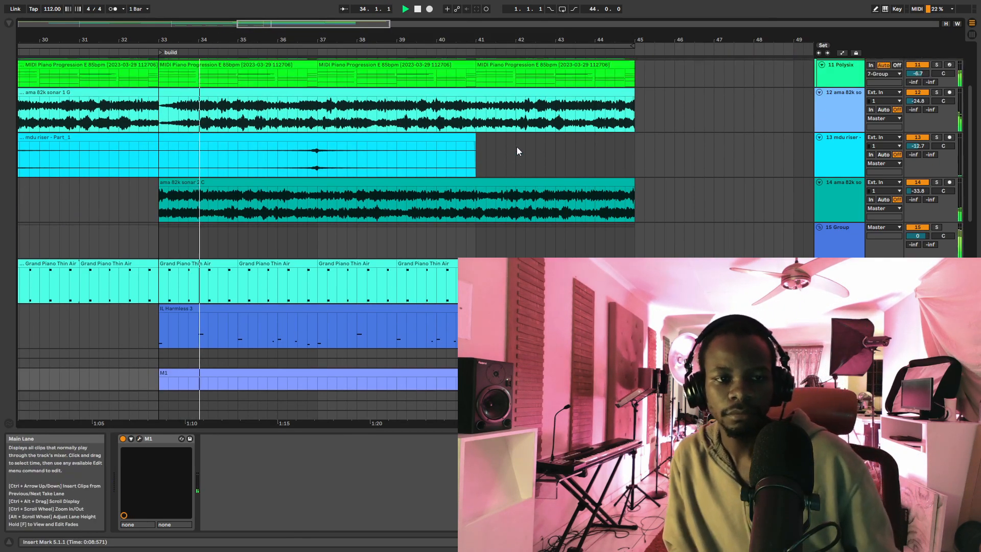
scroll(613, 132, up, 2)
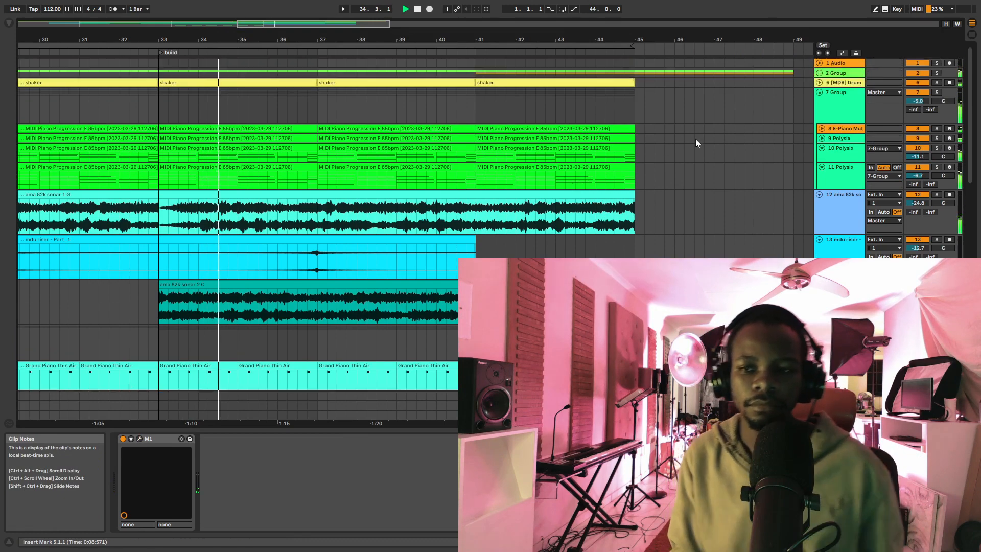
Step: Unfold 2 Group with its PREC LOOP and Drum Fill tracks to examine their clips, and fold the group again
click(819, 73)
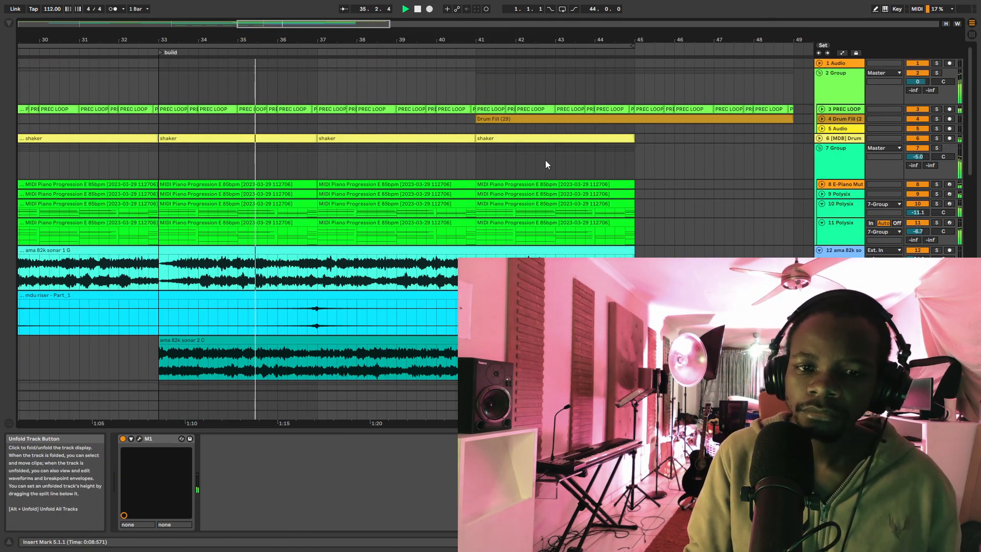
click(821, 109)
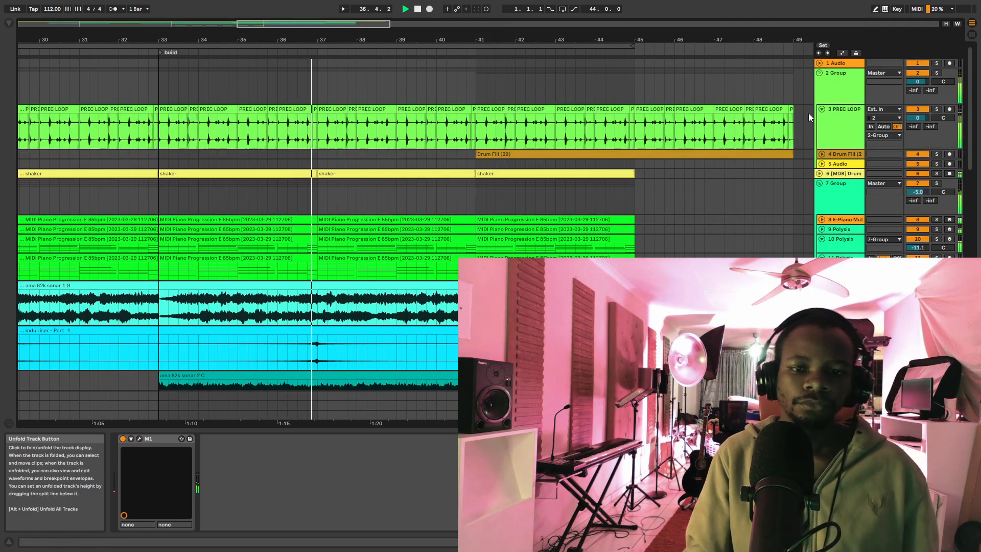
scroll(544, 166, down, 3)
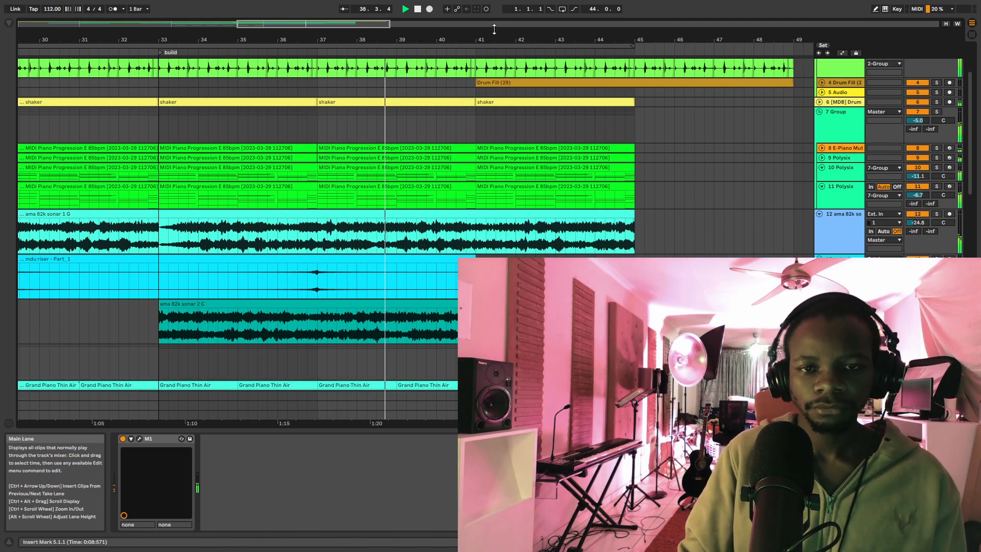
drag(487, 39, 482, 12)
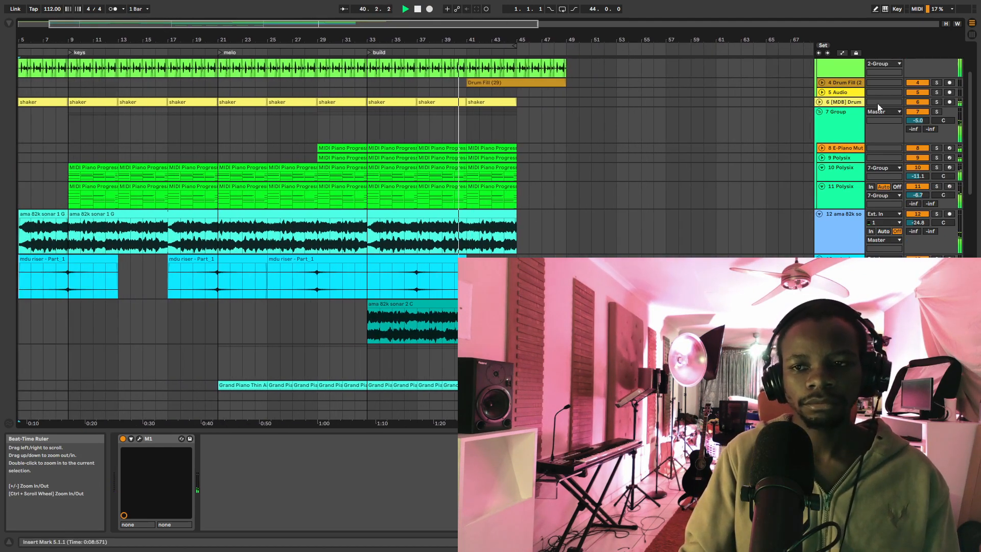
click(822, 82)
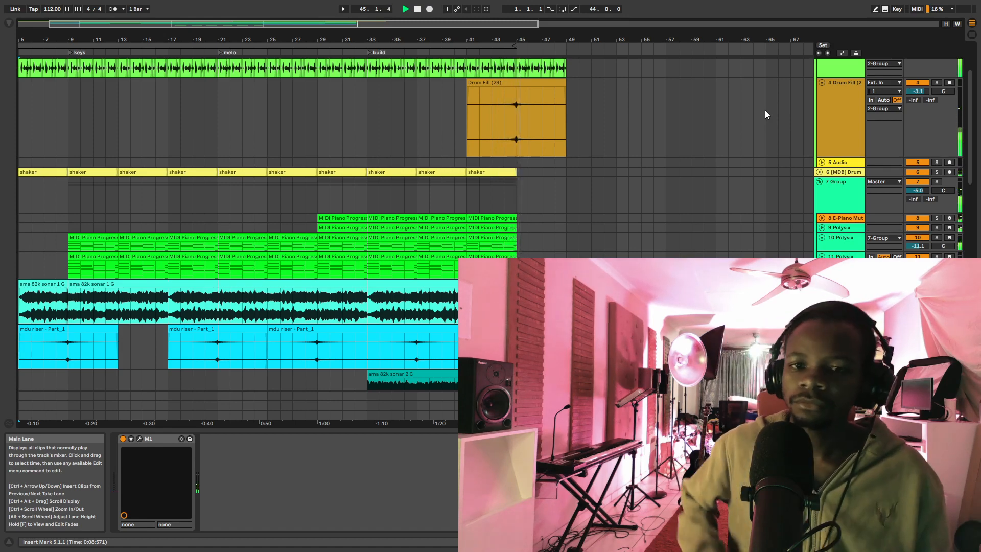
scroll(715, 138, up, 3)
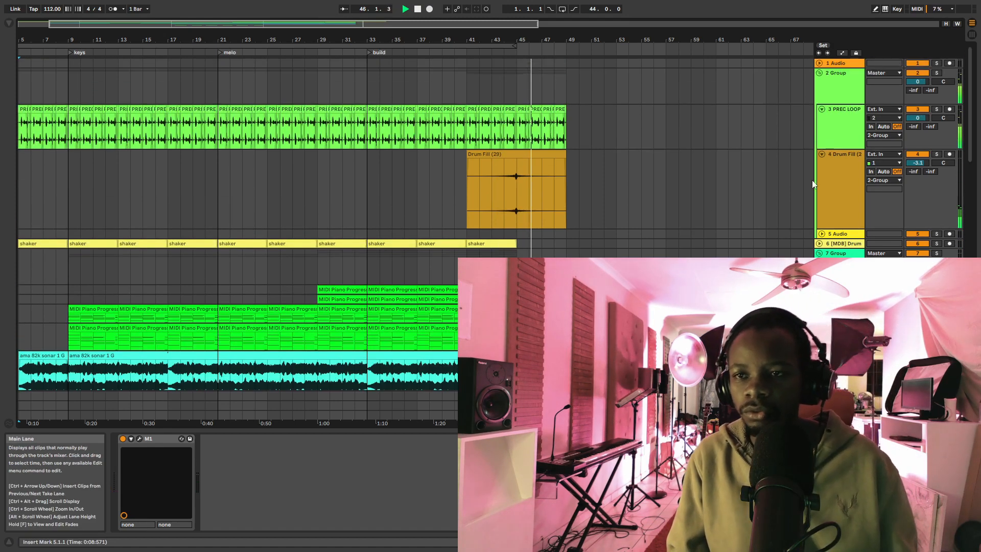
click(818, 73)
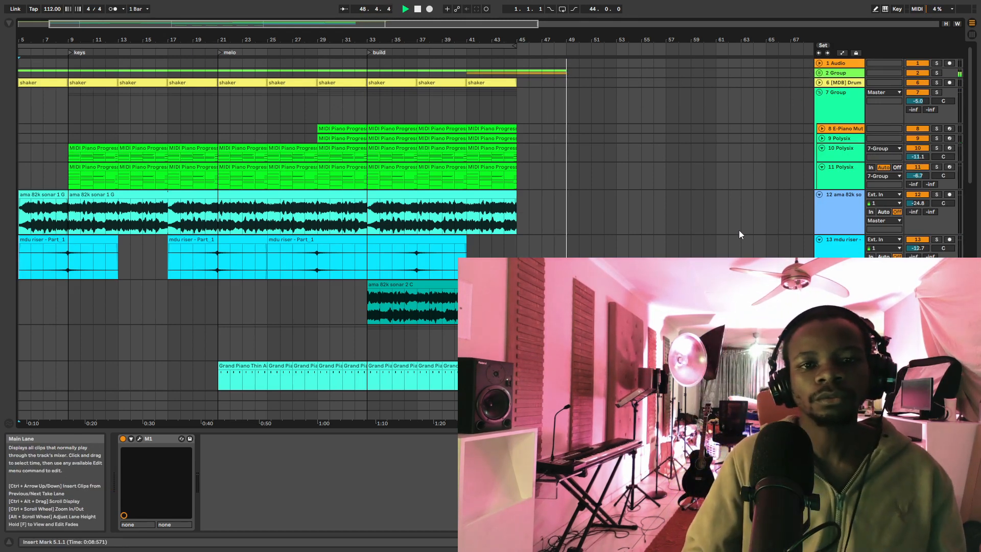
Step: Select bars 1 to 8 across the 7 Group tracks to point out the empty intro
drag(47, 38, 185, 91)
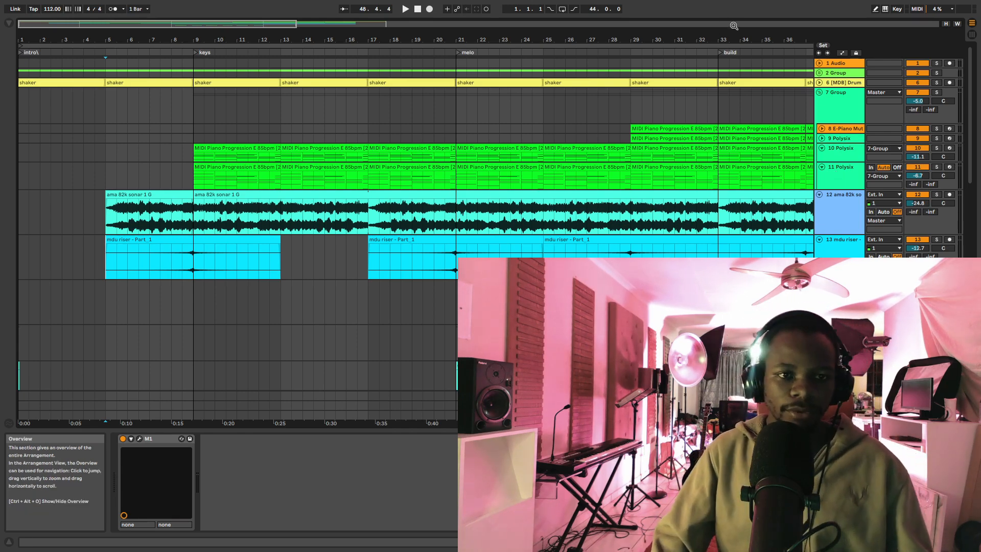
drag(624, 41, 623, 21)
drag(461, 42, 372, 42)
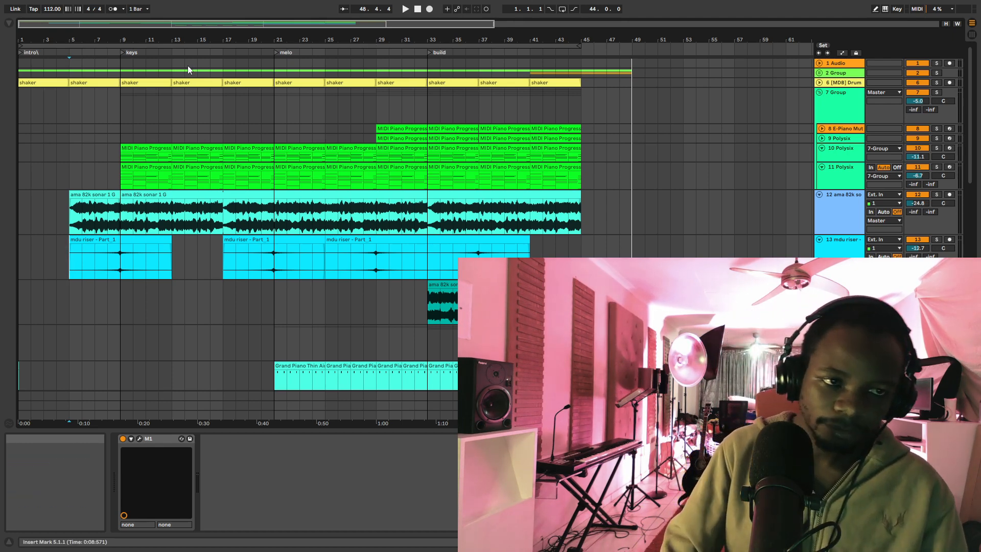
drag(99, 40, 107, 50)
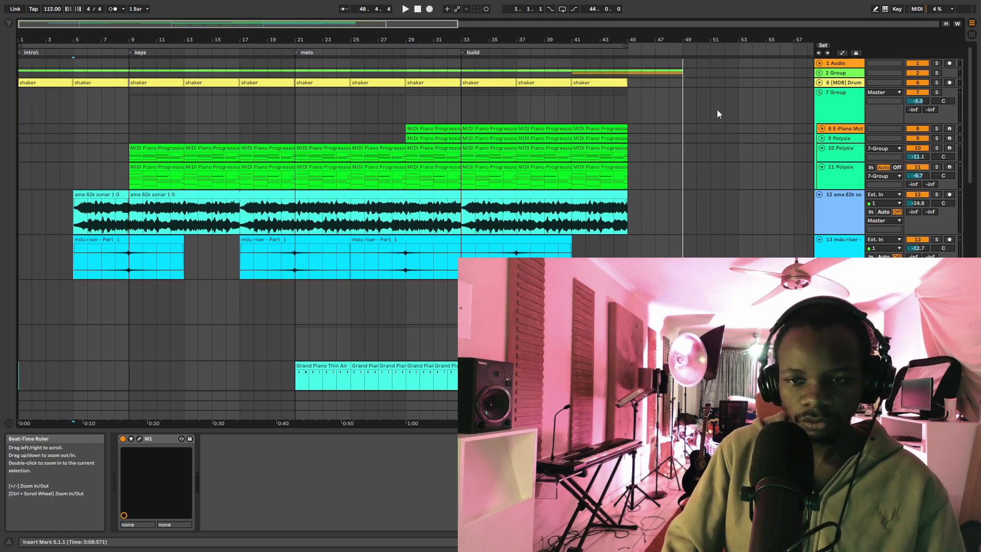
drag(49, 39, 52, 38)
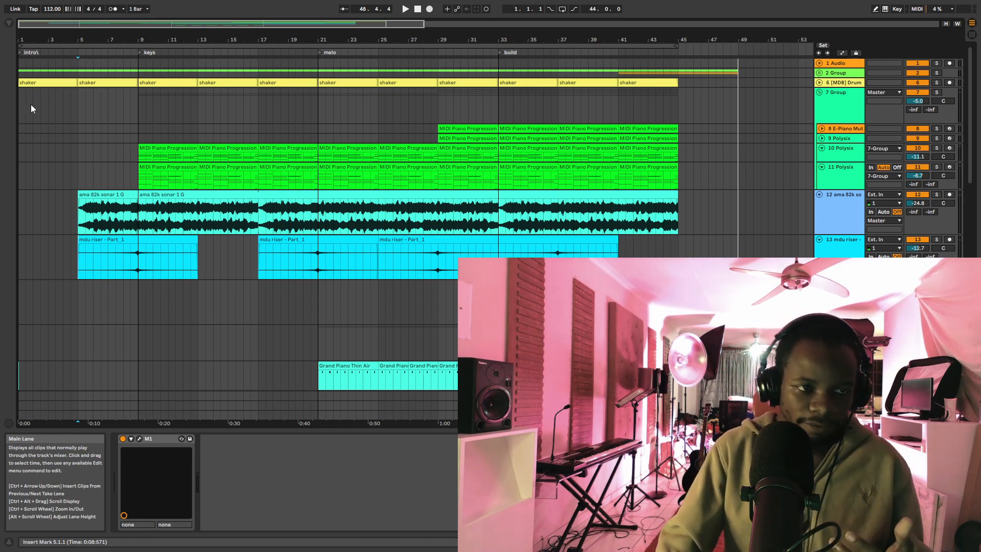
drag(23, 101, 90, 93)
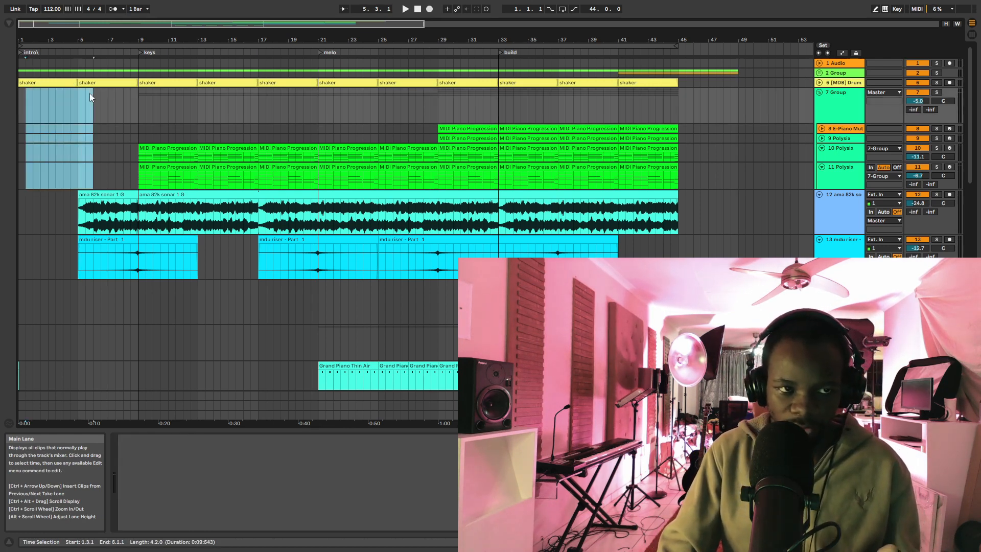
drag(20, 104, 121, 108)
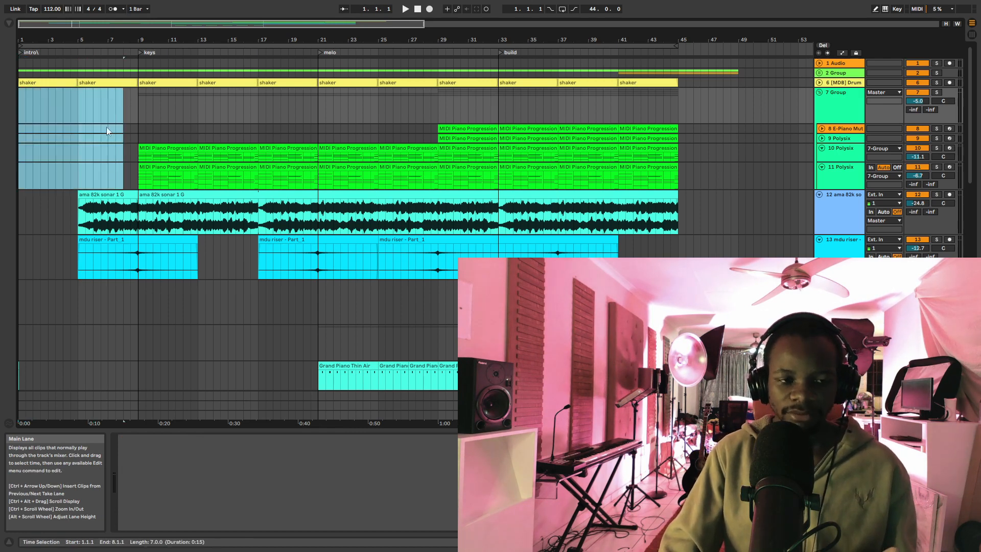
Step: Highlight the ama 82k sonar and mdu riser clips before keys, the Polysix clips in keys, and the riser leading into melo
click(86, 264)
drag(75, 268, 138, 219)
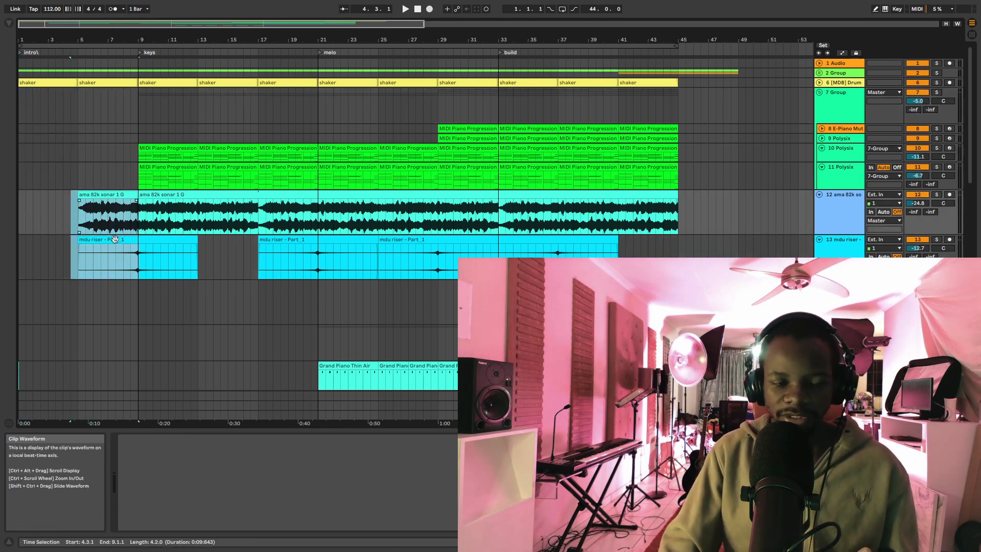
drag(140, 180, 296, 157)
drag(267, 271, 312, 171)
Step: Show the Grand Piano Thin Air device at bar 22 and review all tracks of the melo and build sections
scroll(354, 199, down, 1)
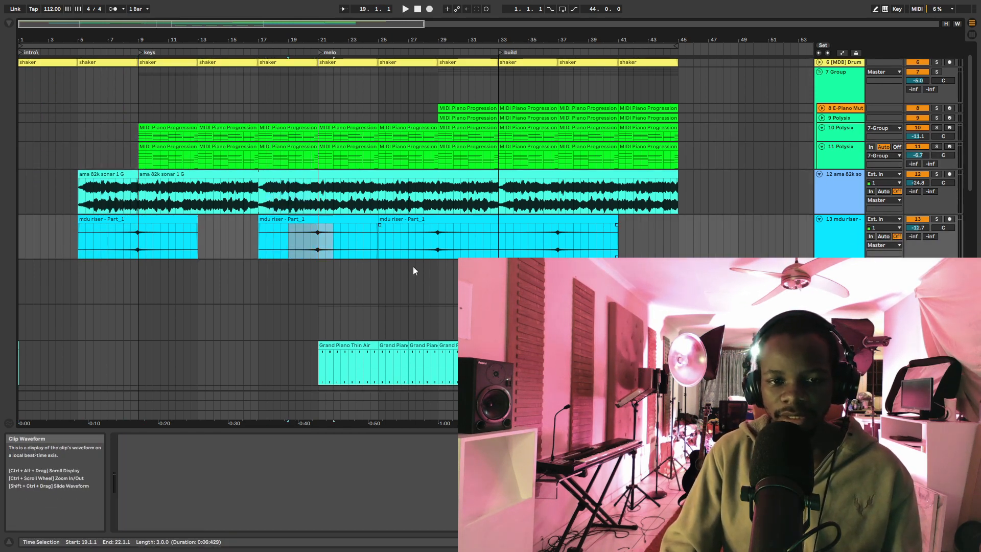
scroll(412, 266, down, 3)
click(334, 321)
scroll(424, 268, up, 2)
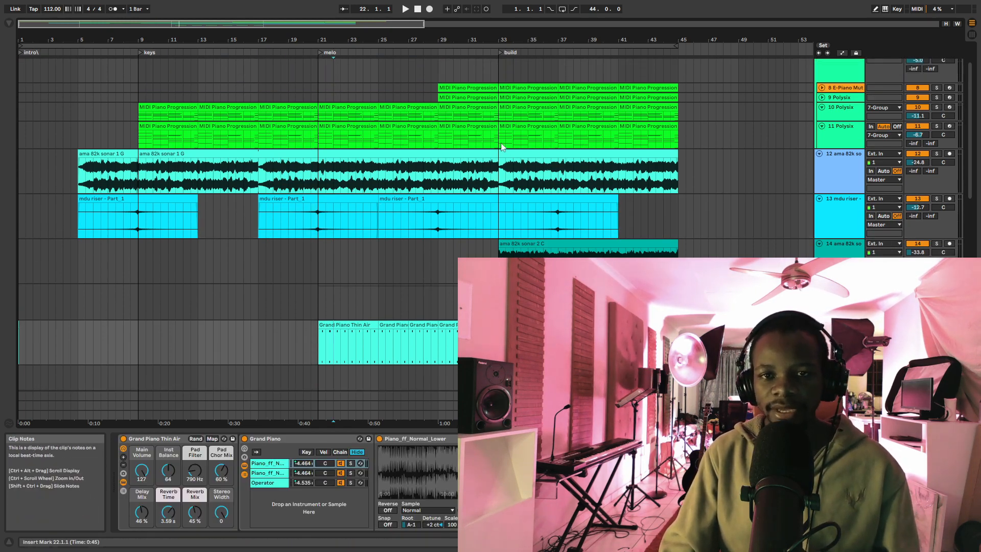
scroll(501, 147, up, 2)
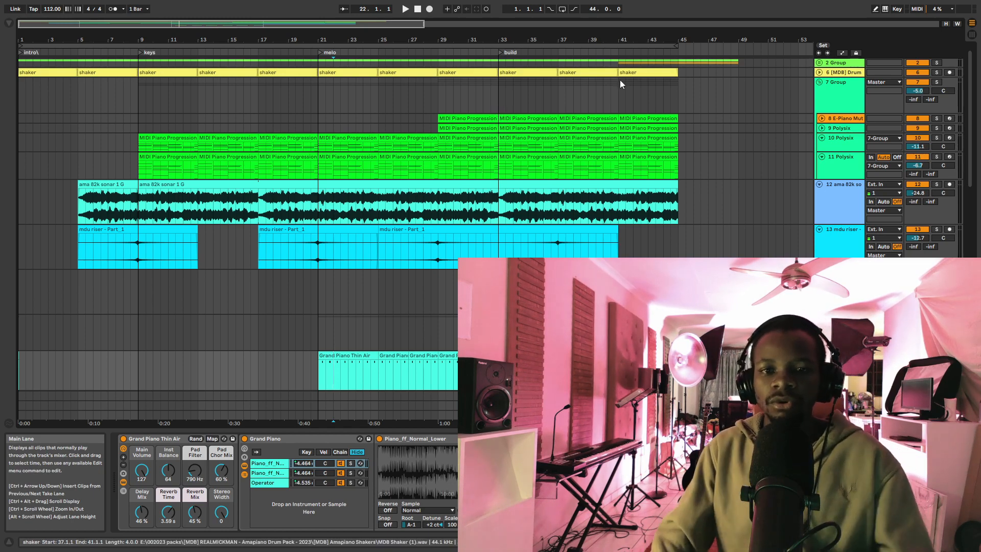
scroll(595, 145, down, 5)
scroll(526, 229, down, 8)
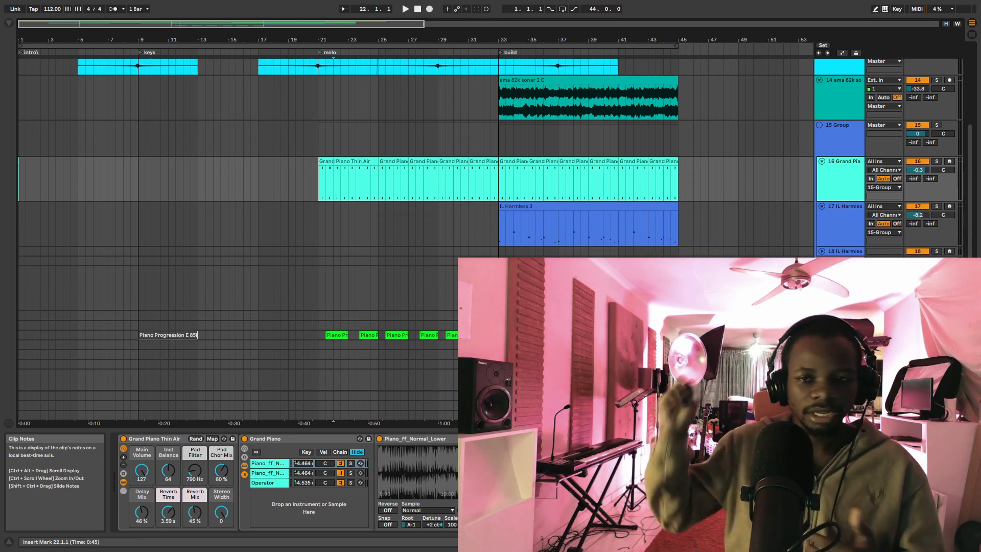
scroll(692, 175, up, 10)
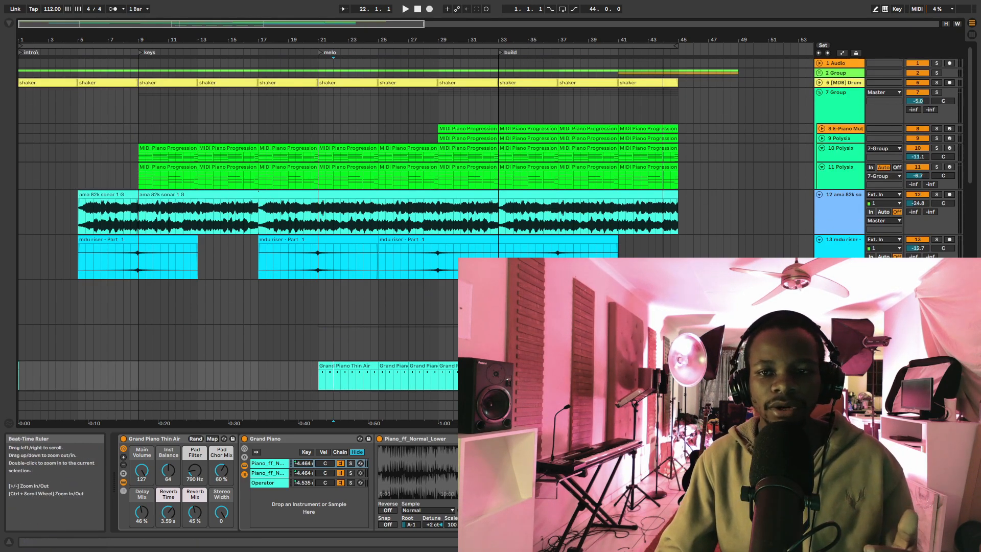
Step: Fold 7 Group and select bars 45 to 57 from 2 Group down to the ama 82k sonar track 12
drag(662, 40, 507, 35)
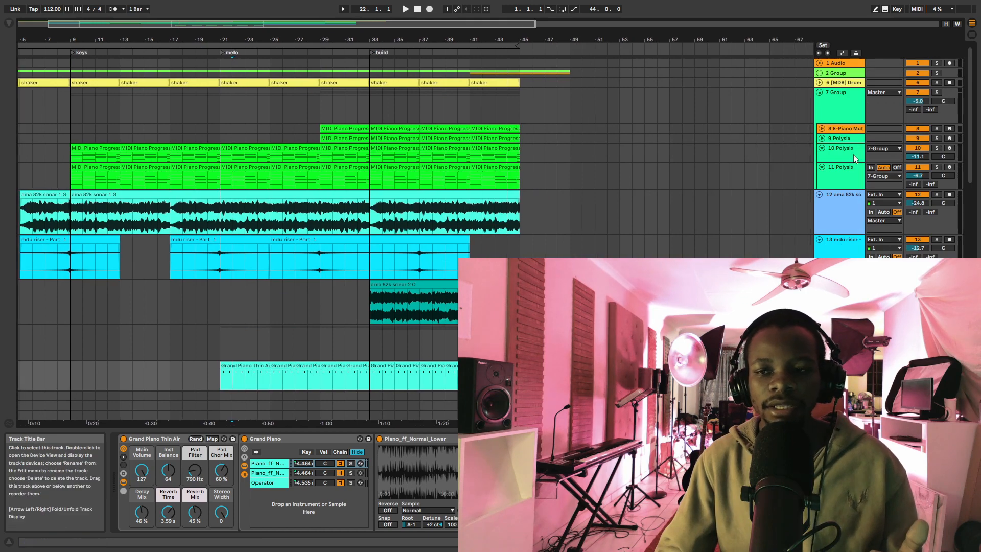
click(819, 92)
click(522, 76)
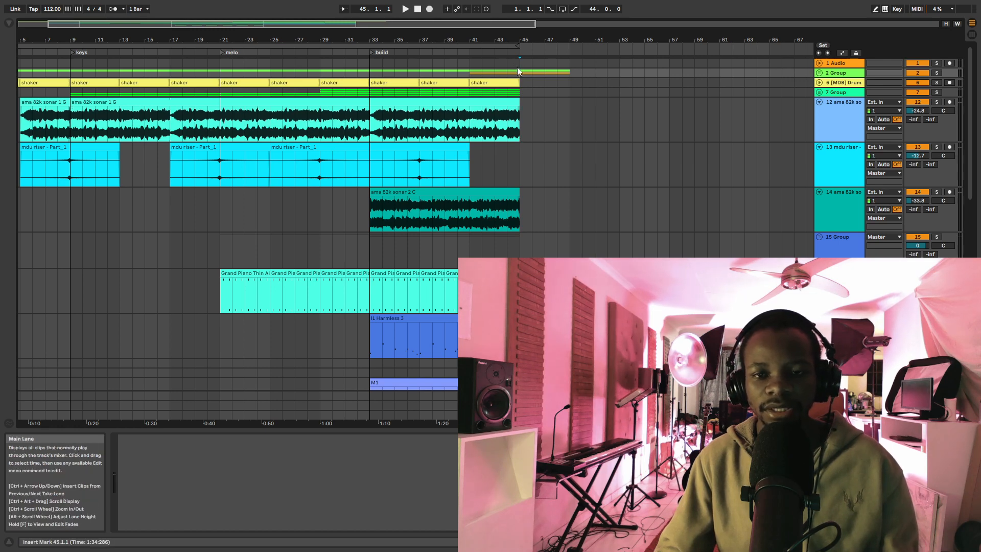
drag(518, 67, 666, 77)
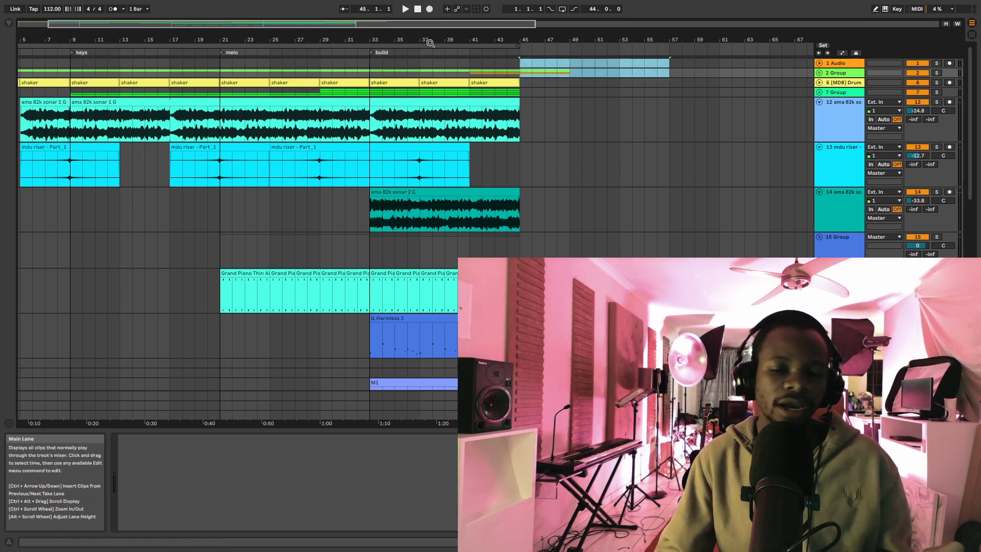
drag(522, 134, 668, 68)
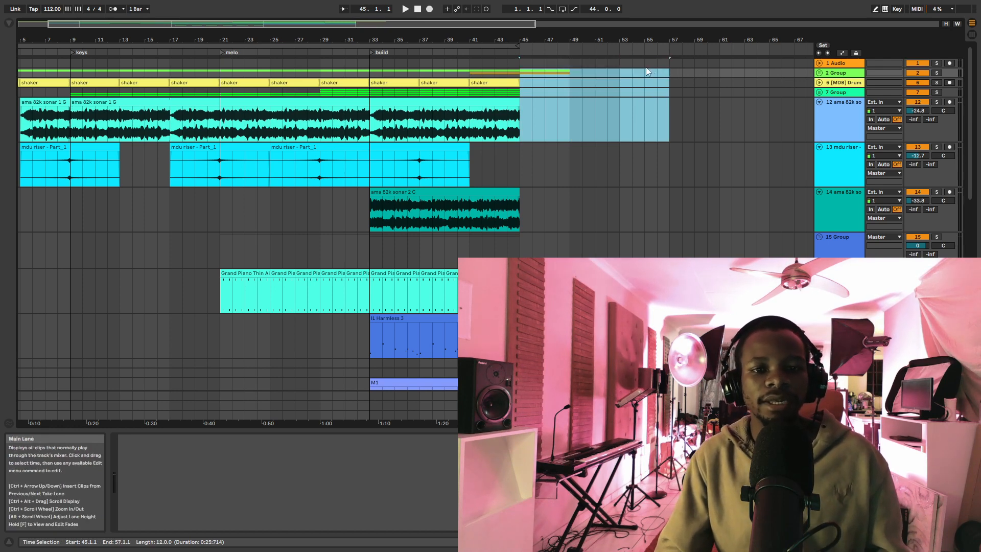
Step: Select bars 45 to 57 on 2 Group and briefly expand 7 Group to show its tracks
key(Left)
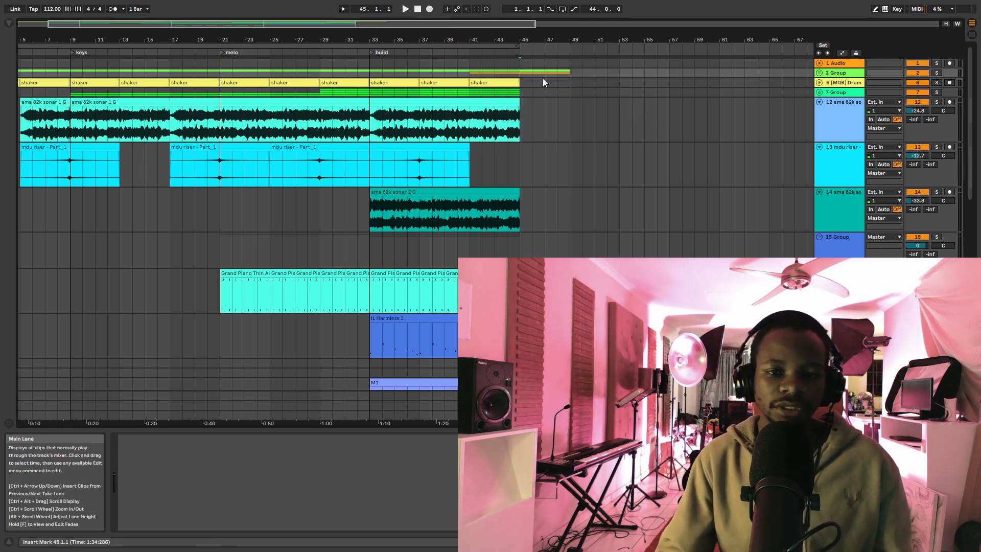
drag(521, 71, 669, 77)
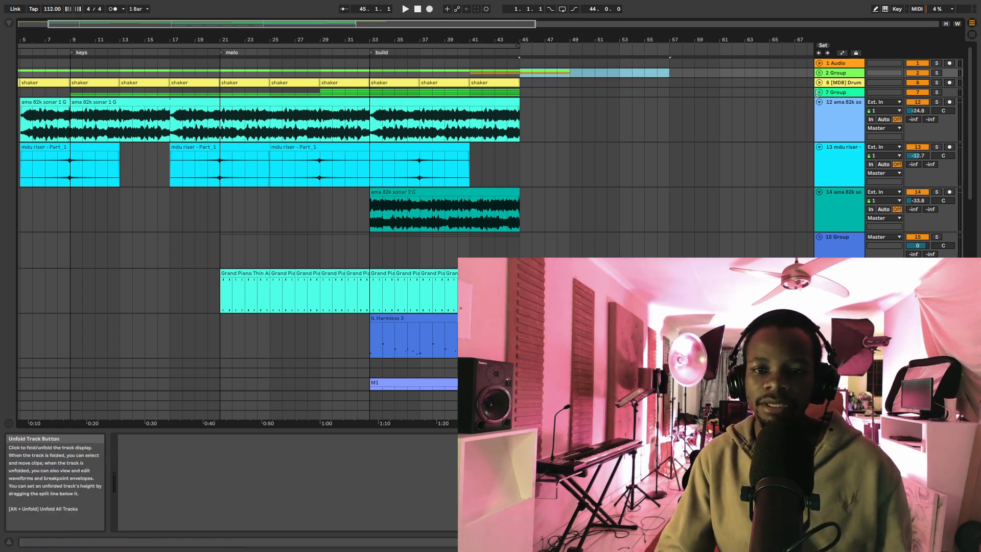
click(819, 92)
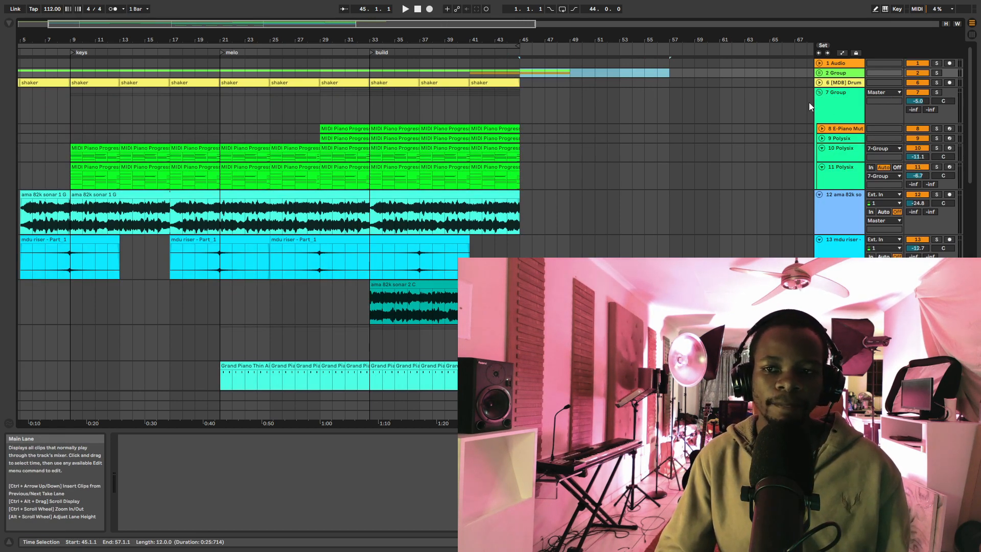
click(819, 93)
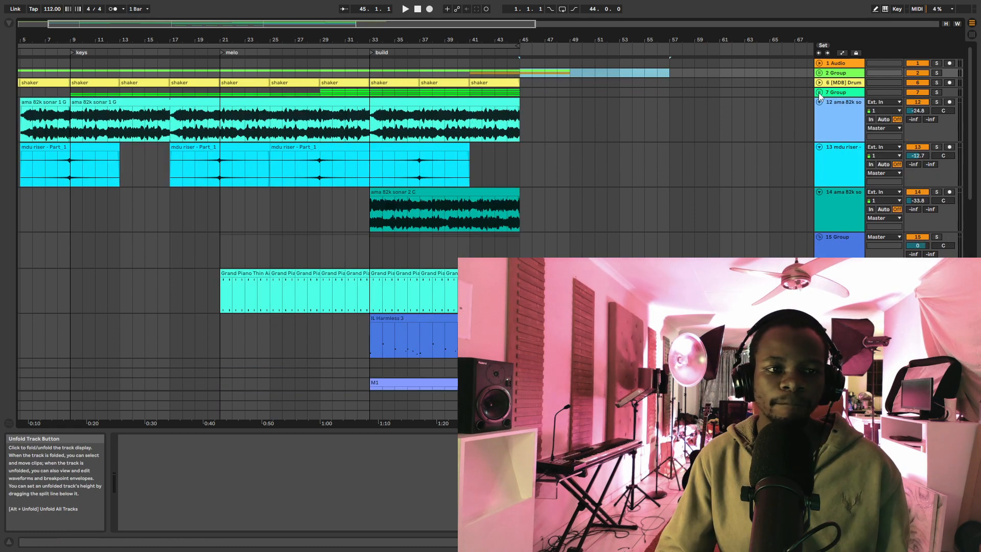
Step: Select bars 9 to 17 of 7 Group and of the Polysix clips on tracks 10 and 11 to highlight the keys
click(72, 94)
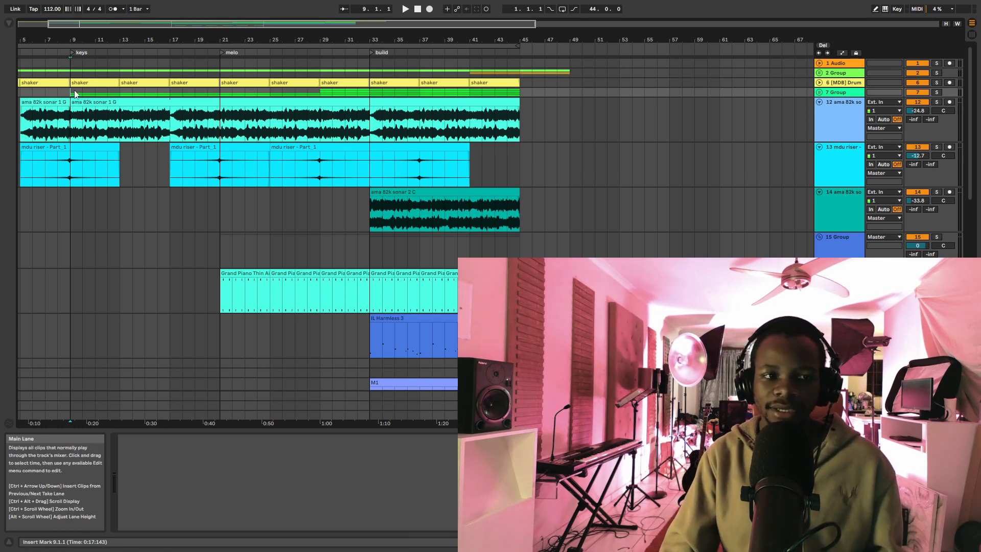
drag(66, 96, 127, 92)
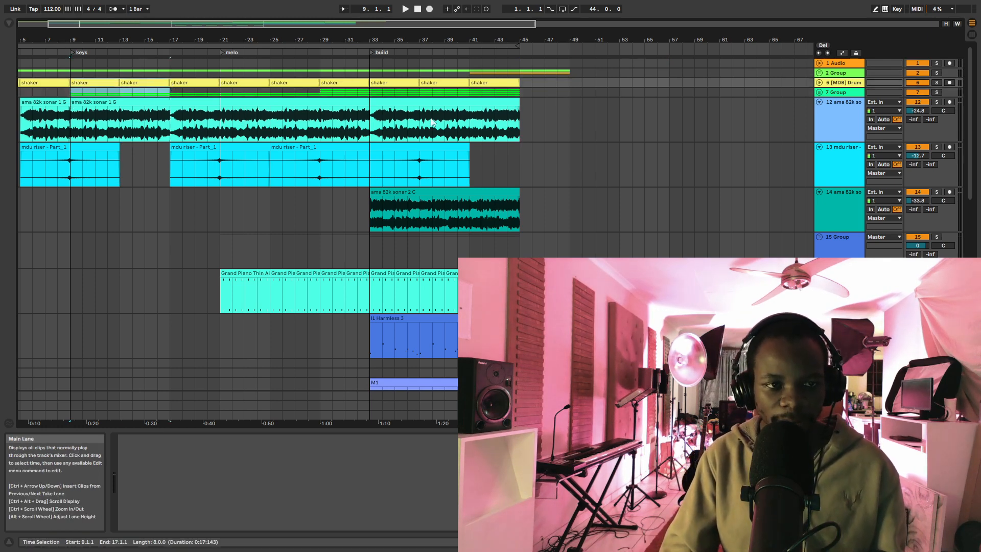
click(818, 91)
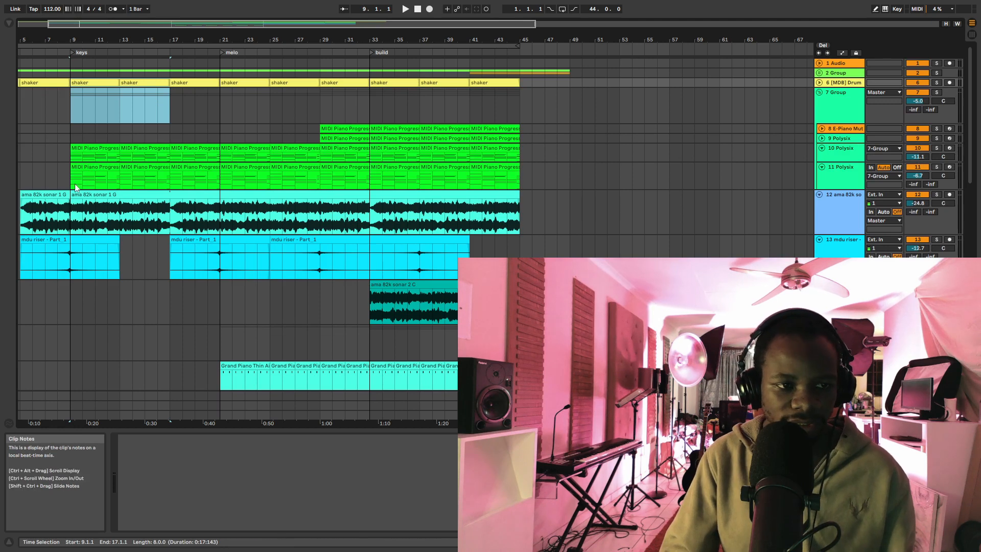
drag(72, 184, 170, 155)
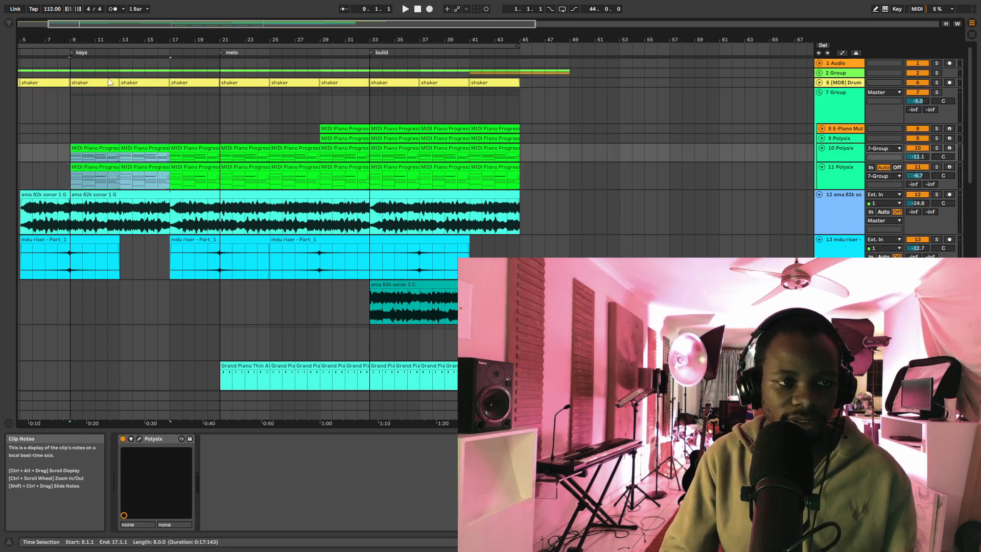
ctrl+click(135, 85)
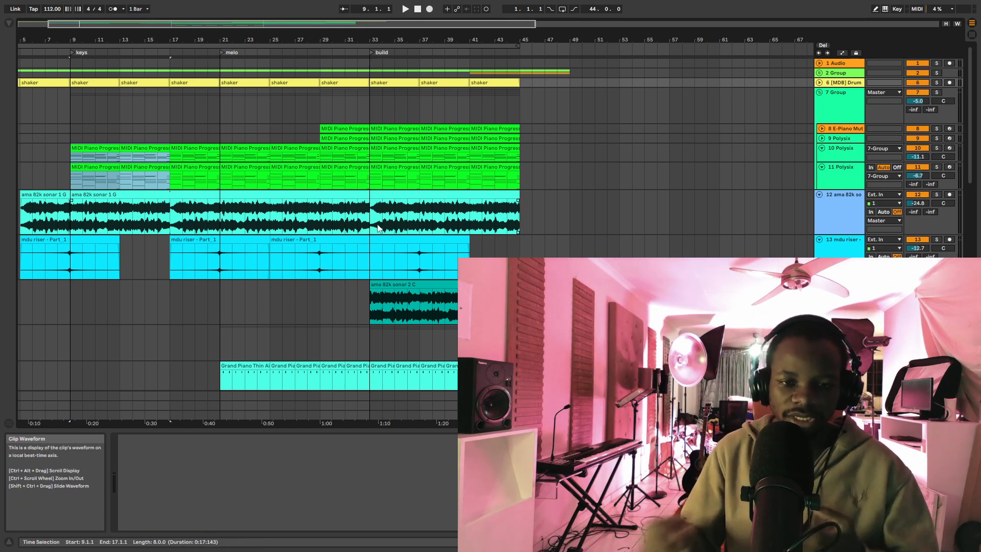
Step: Fold 7 Group and place the insert marker at bar 1 of the intro
scroll(437, 113, down, 2)
scroll(437, 117, down, 1)
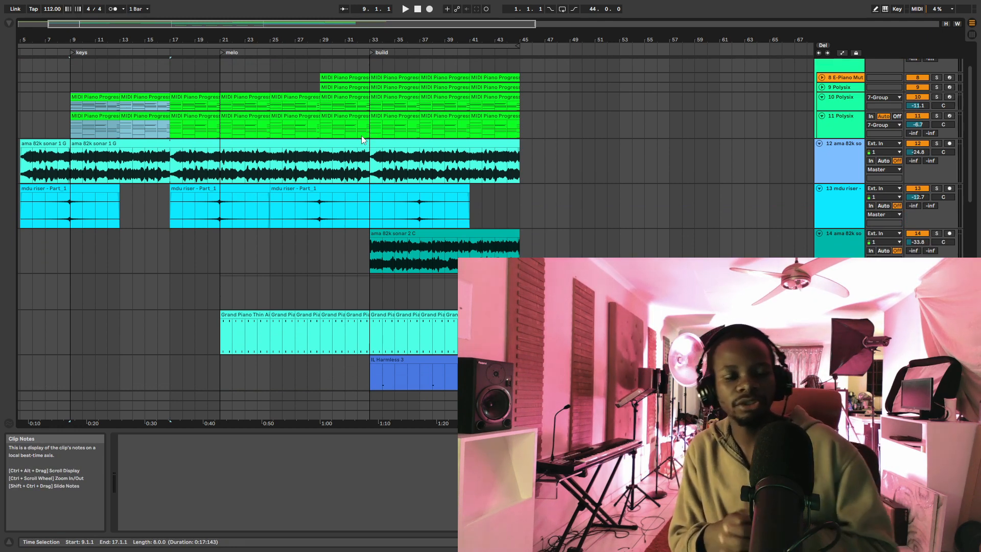
scroll(764, 221, up, 2)
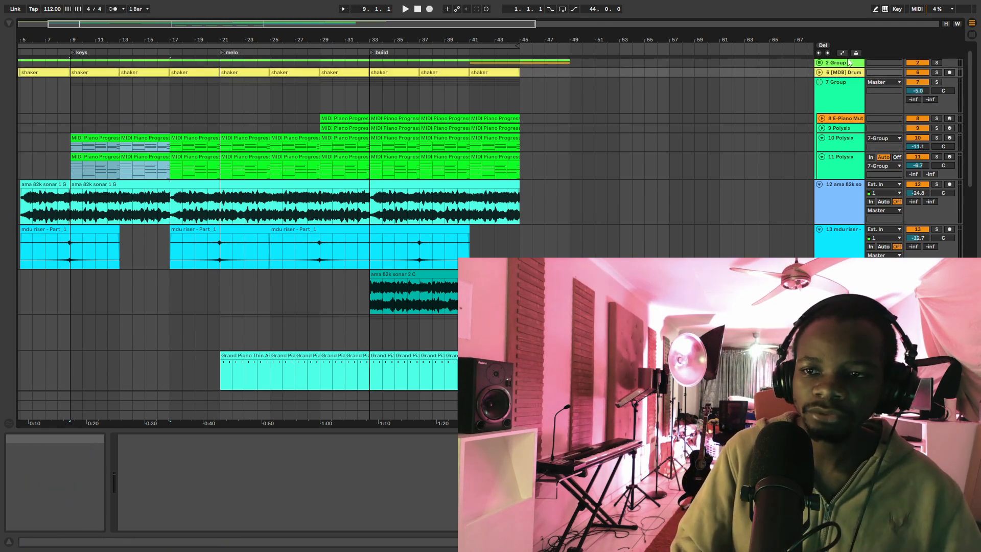
click(818, 83)
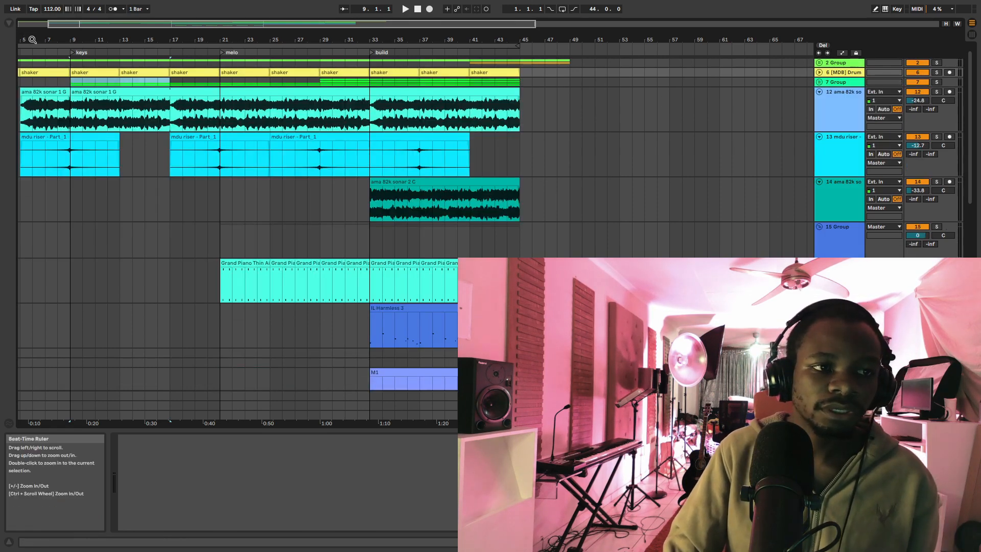
drag(89, 24, 21, 24)
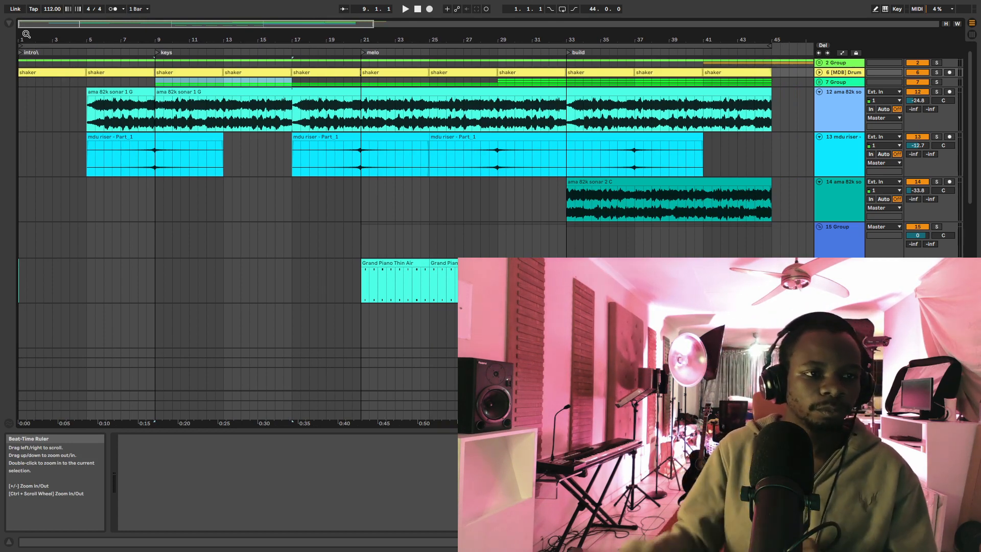
click(25, 38)
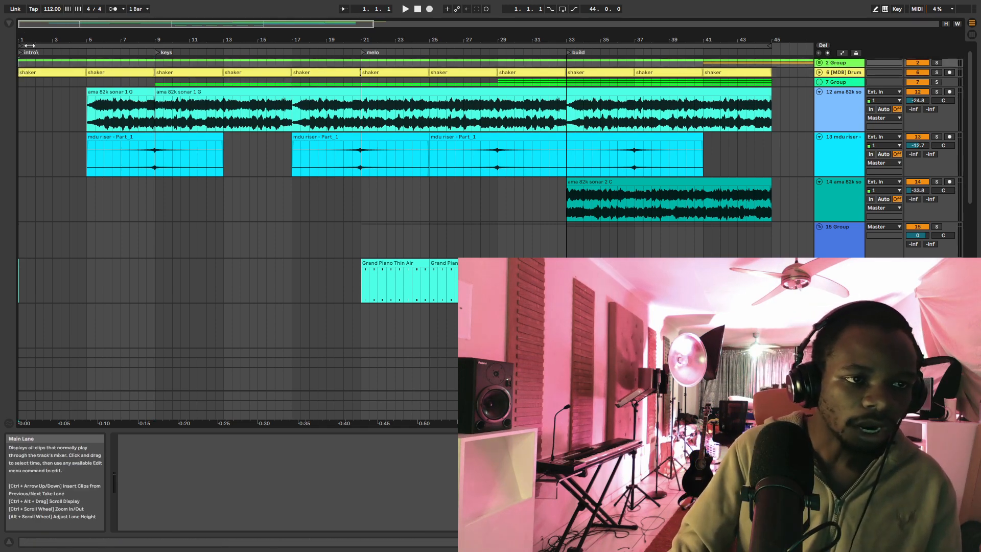
drag(25, 38, 26, 69)
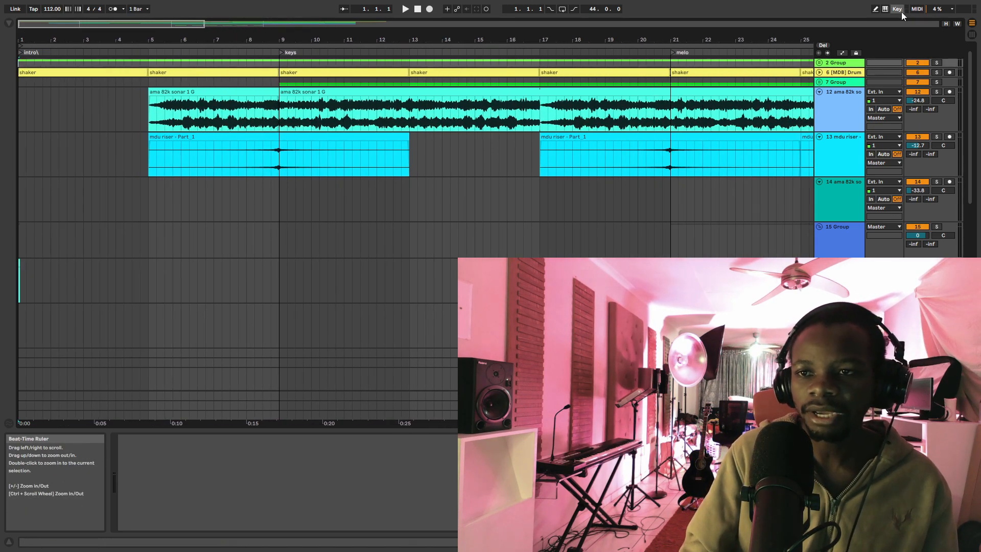
Step: Unfold 2 Group, solo the PREC LOOP track and play it briefly from bar 1
click(819, 62)
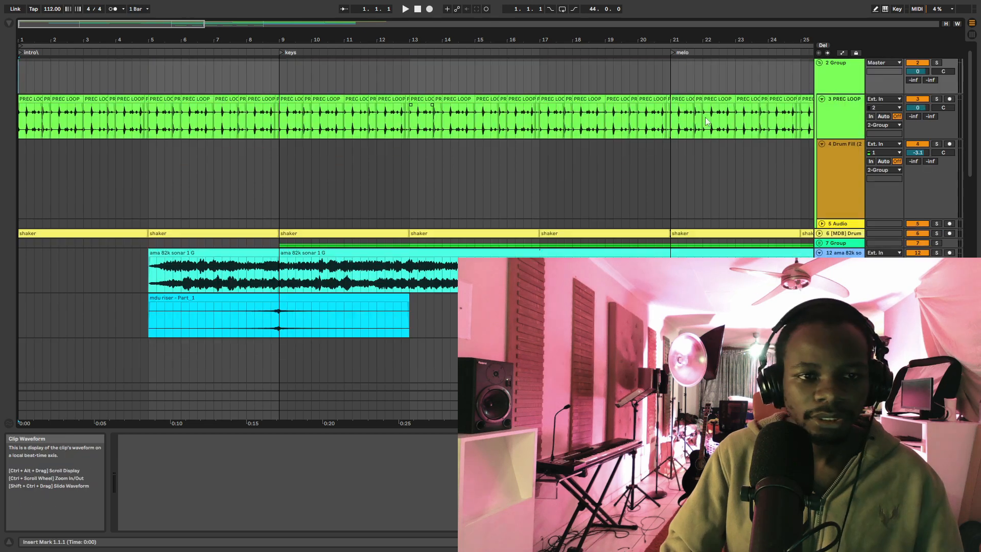
click(936, 99)
key(space)
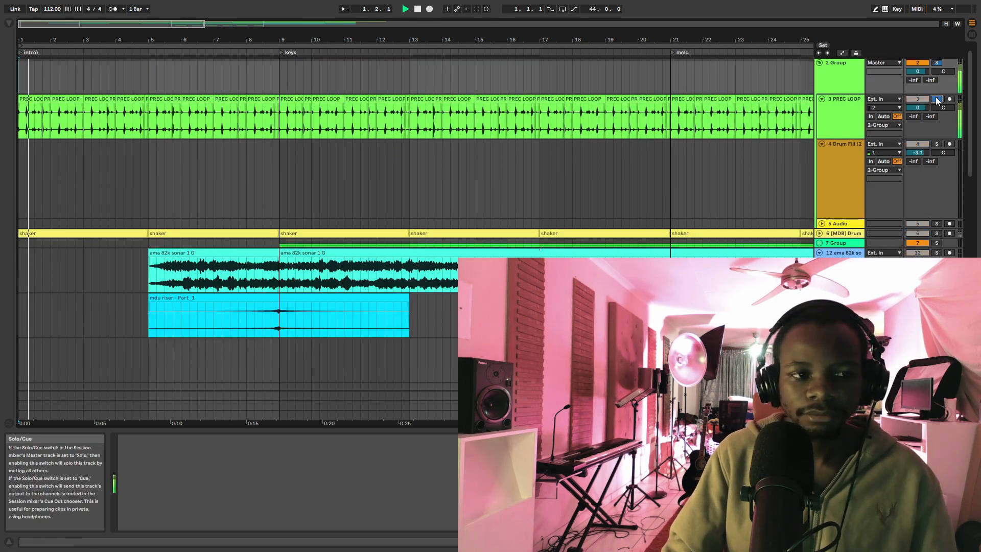
scroll(823, 154, down, 3)
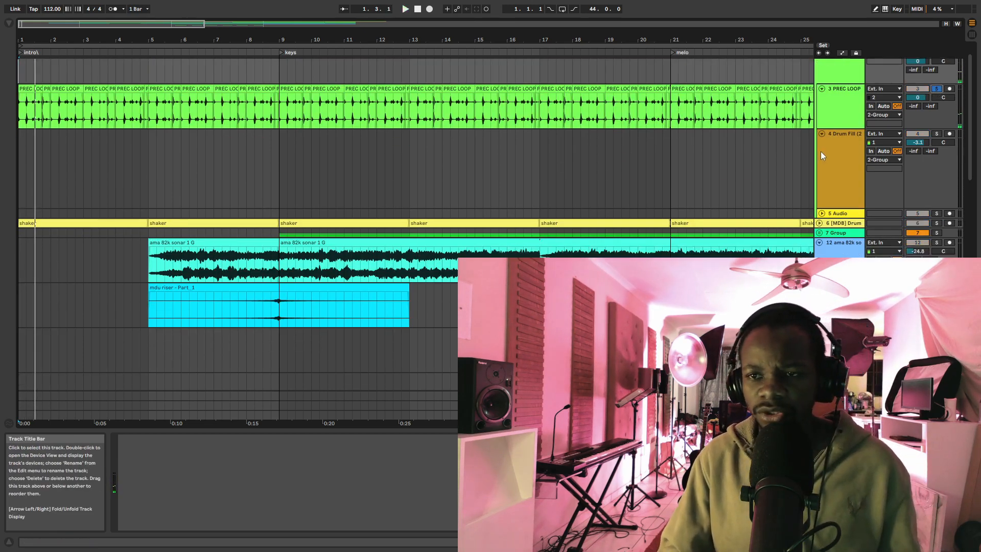
scroll(828, 155, down, 3)
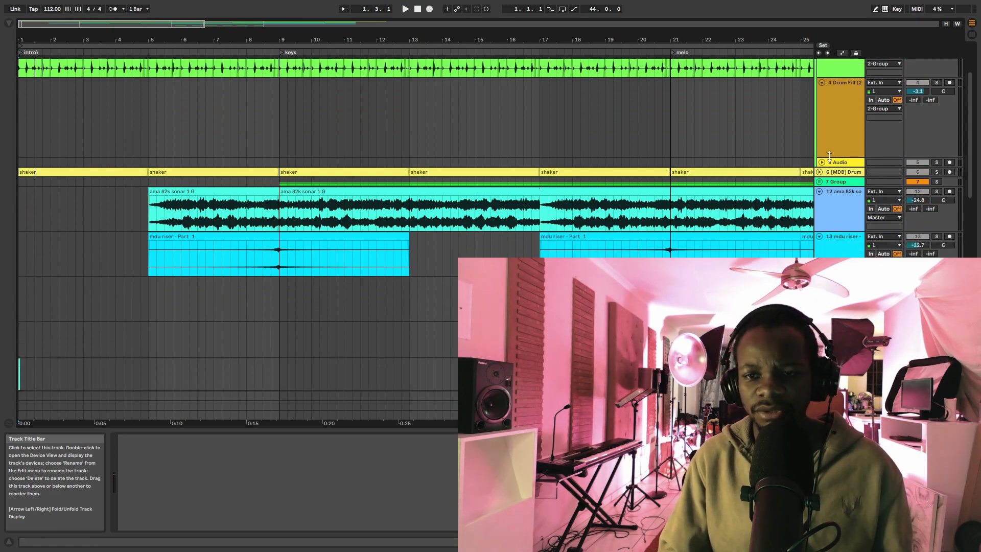
scroll(826, 157, up, 6)
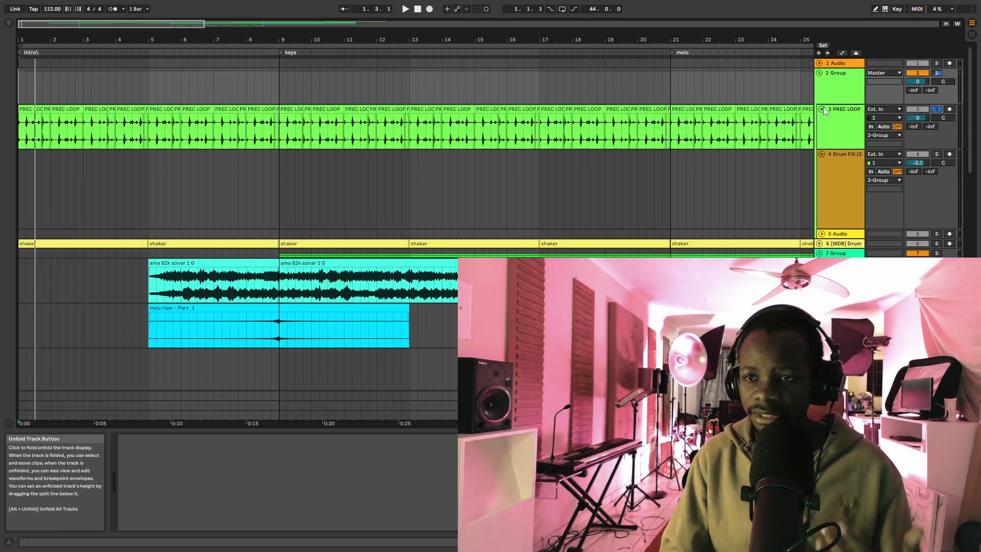
Step: Fold the PREC LOOP and Drum Fill tracks and play the soloed loop from the start of the intro
click(822, 109)
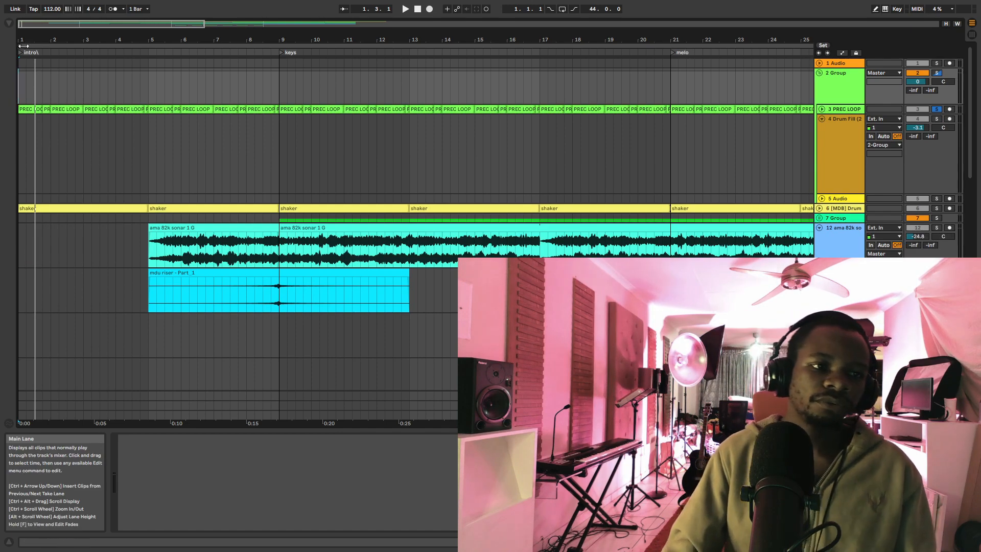
drag(31, 38, 40, 39)
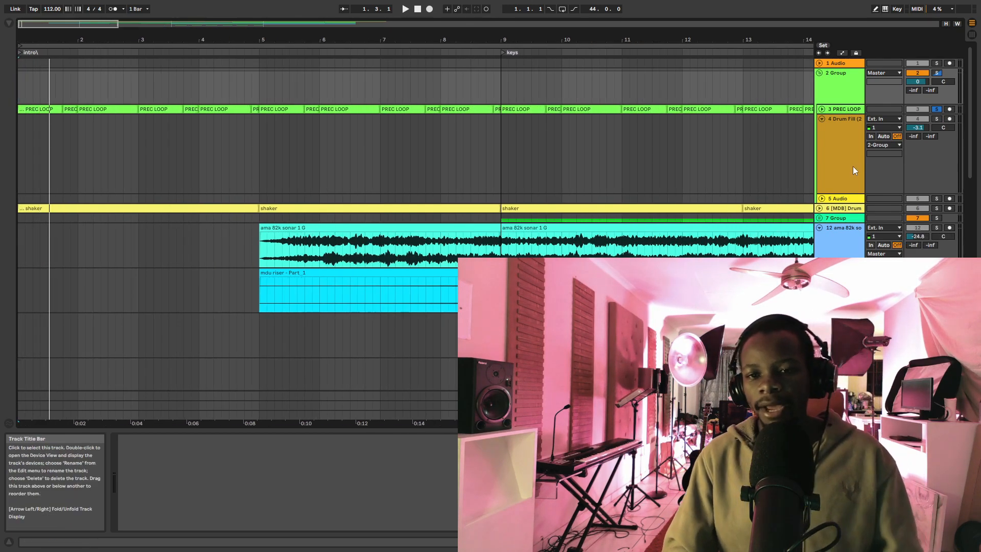
click(819, 118)
key(space)
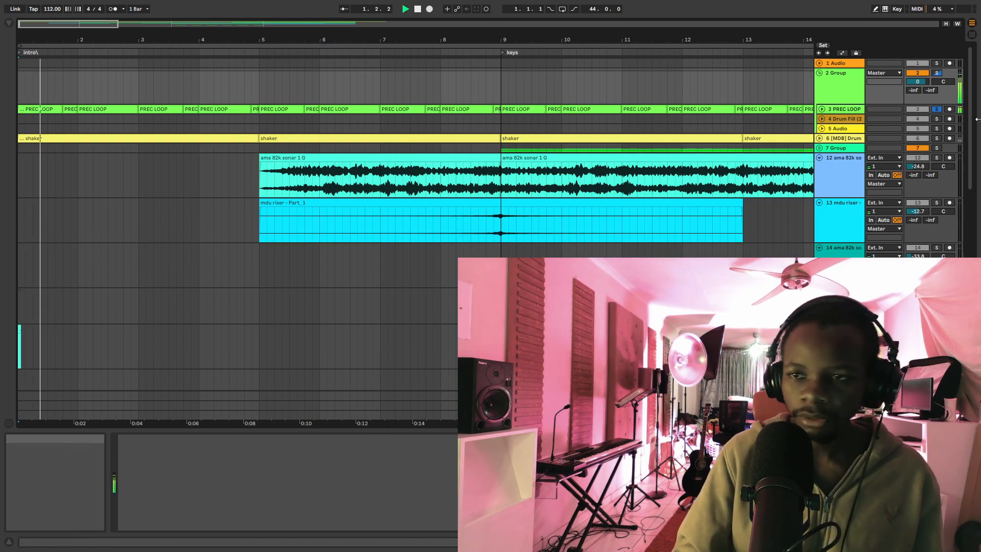
Step: Solo the shaker track 6 alongside PREC LOOP, stop playback and briefly show the PREC LOOP waveform
click(936, 137)
key(space)
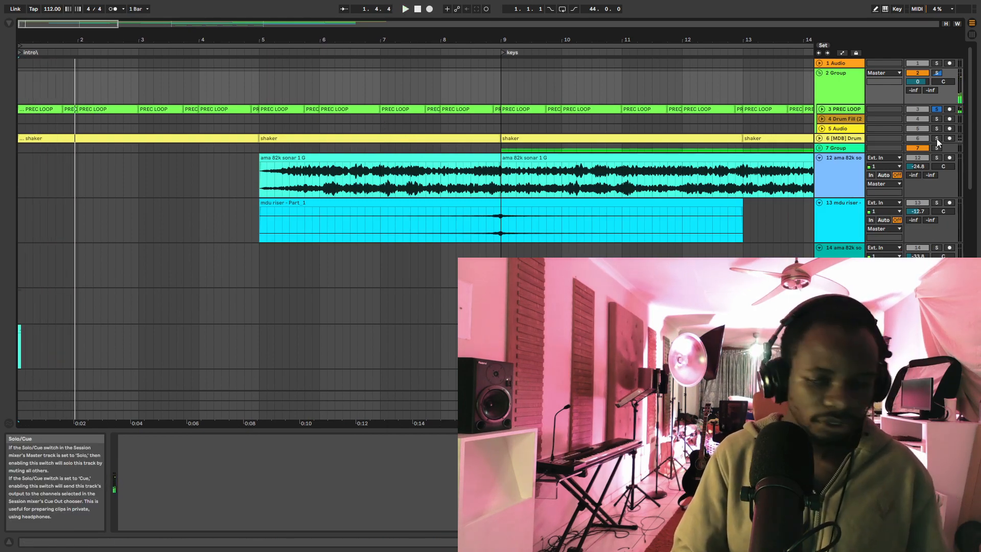
drag(31, 40, 32, 86)
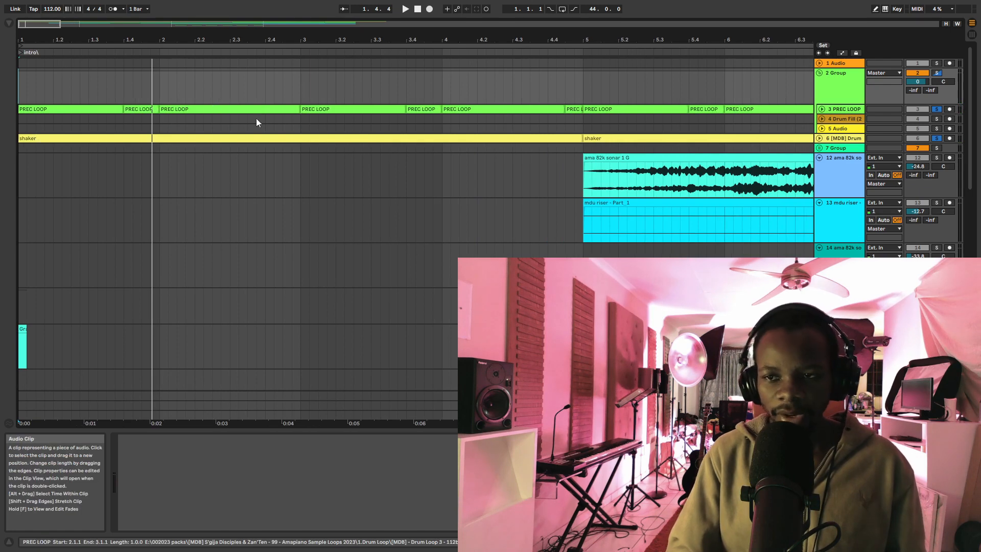
click(821, 109)
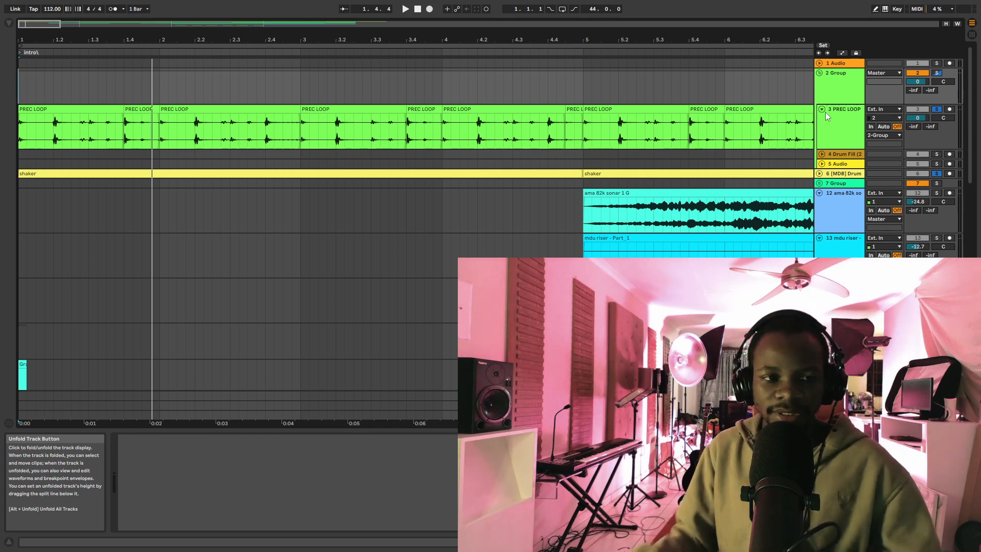
click(822, 109)
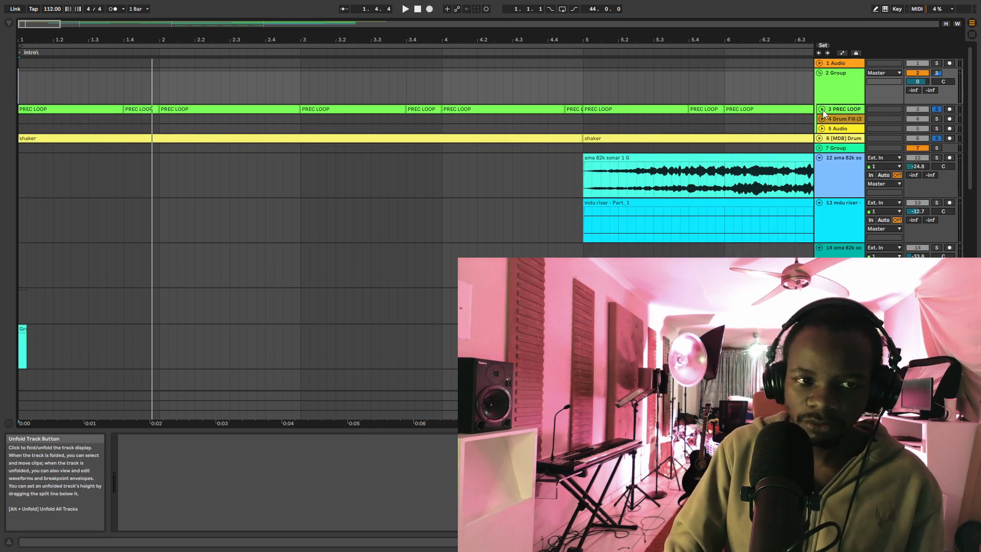
Step: Play the soloed PREC LOOP and shaker together from bar 1 and stop before bar 4
key(space)
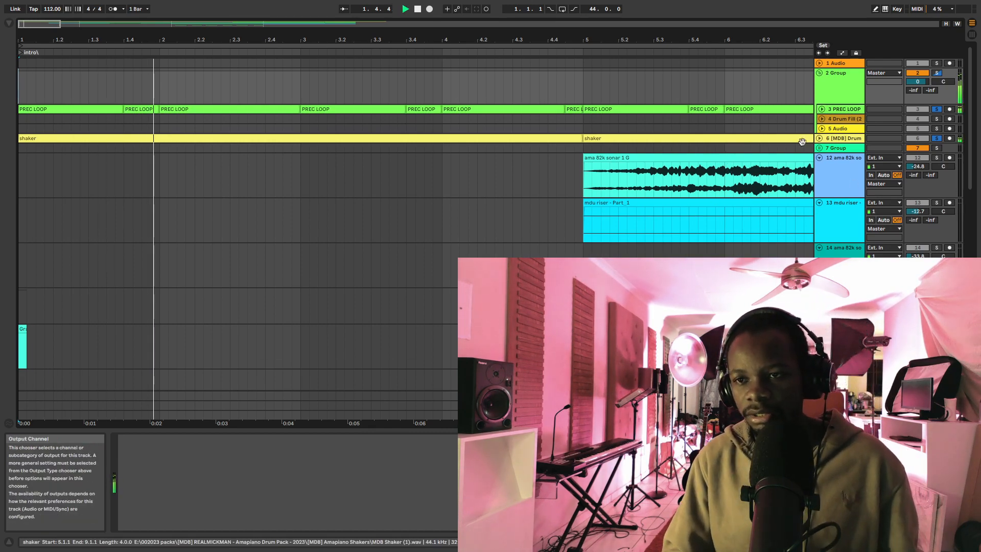
click(819, 138)
click(819, 139)
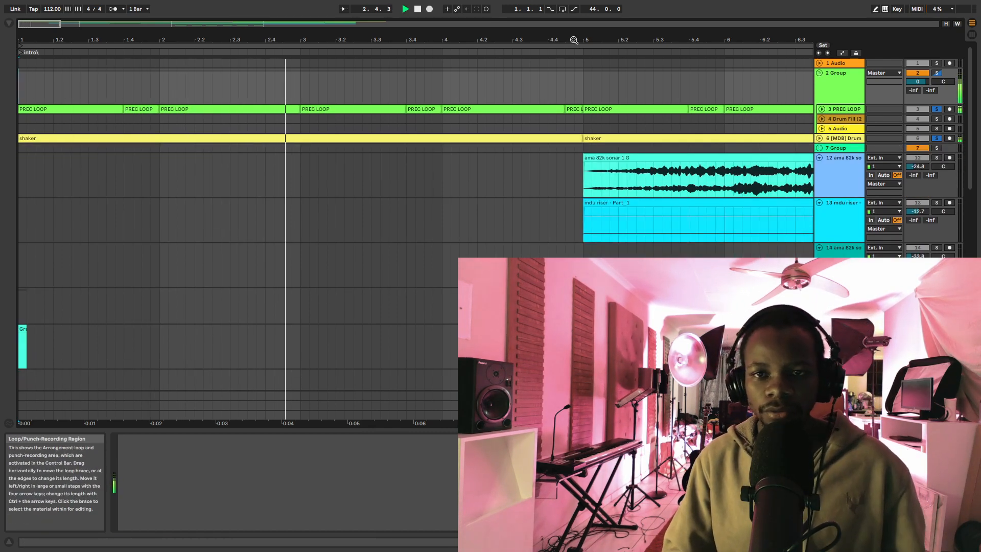
drag(573, 40, 572, 13)
key(space)
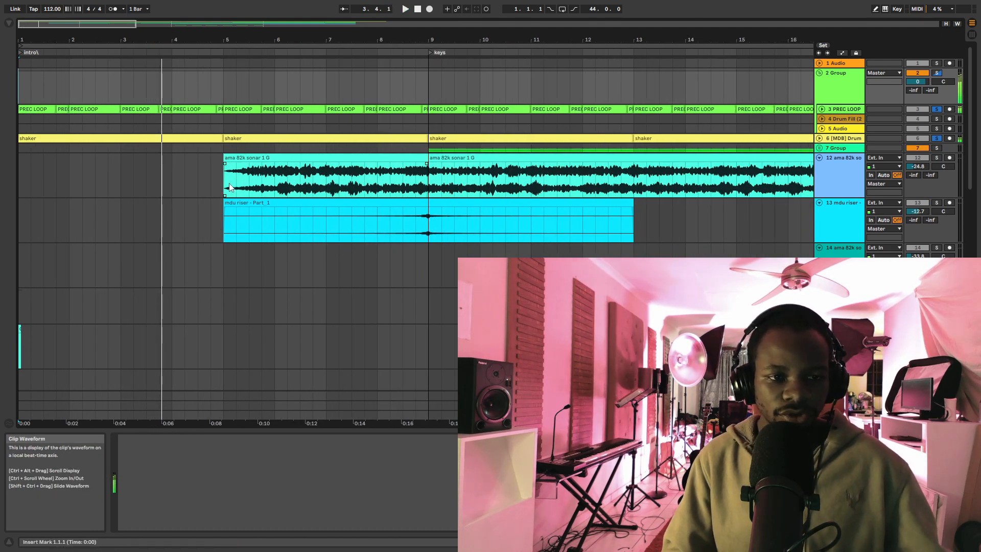
Step: Highlight the start of the ama 82k sonar clip at bar 5 and the mdu riser just before keys
click(228, 180)
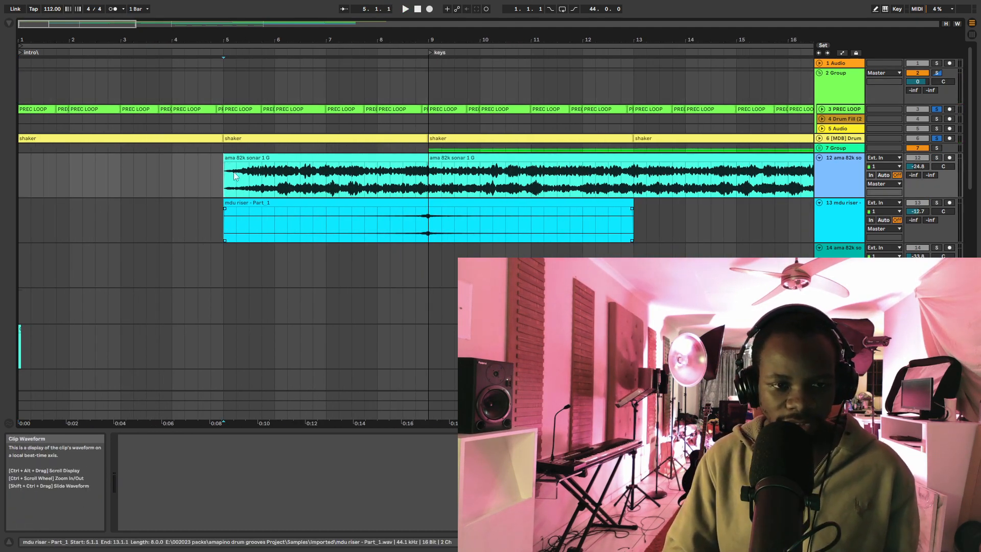
drag(224, 176, 323, 167)
click(416, 222)
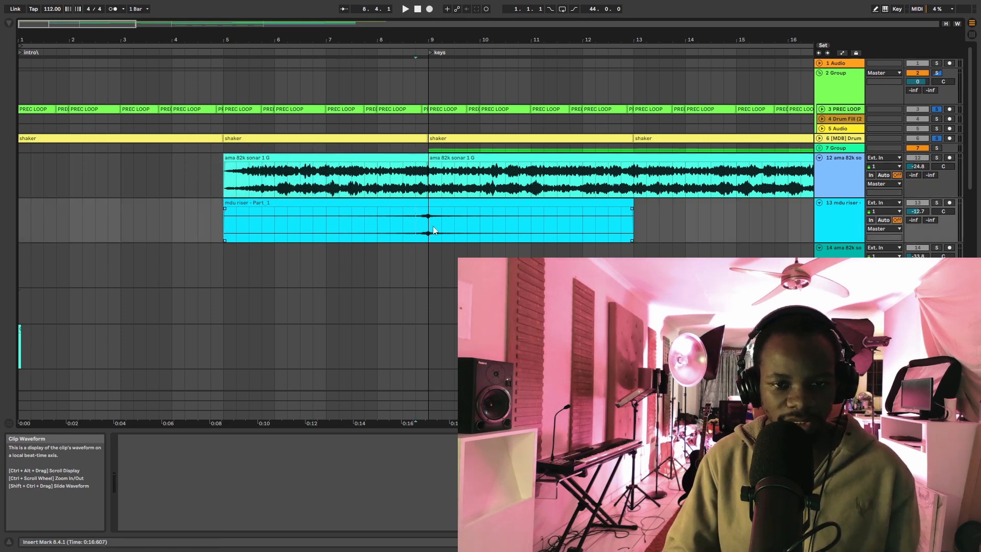
Step: Move bars 5 to 9 of the mdu riser clip to bar 1 and extend the moved clip's end to bar 9
drag(429, 223, 218, 230)
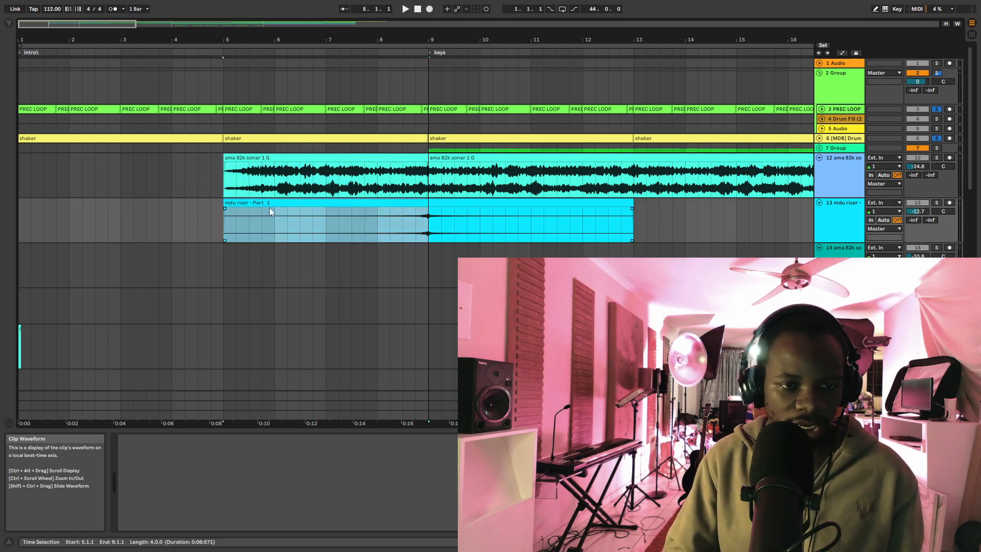
drag(269, 208, 51, 223)
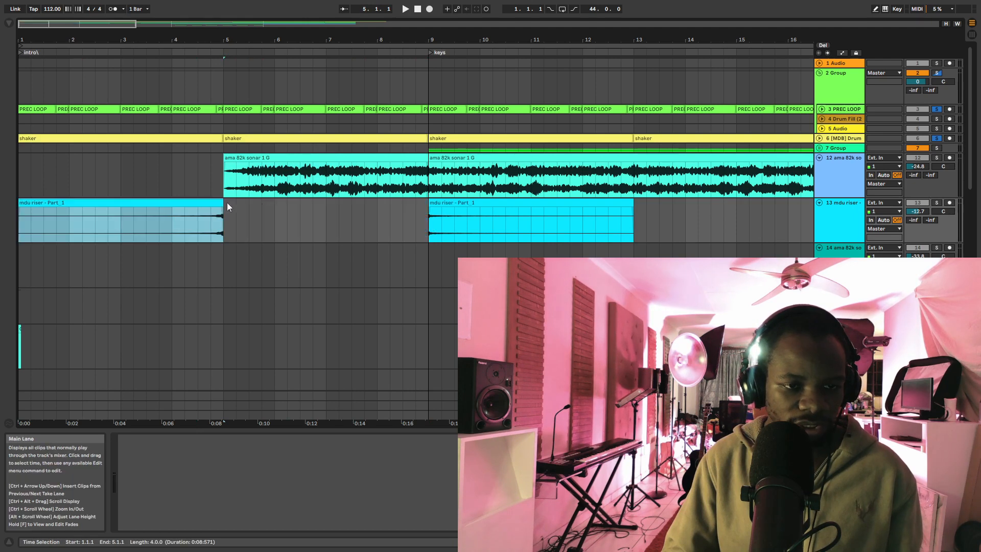
drag(224, 206, 416, 215)
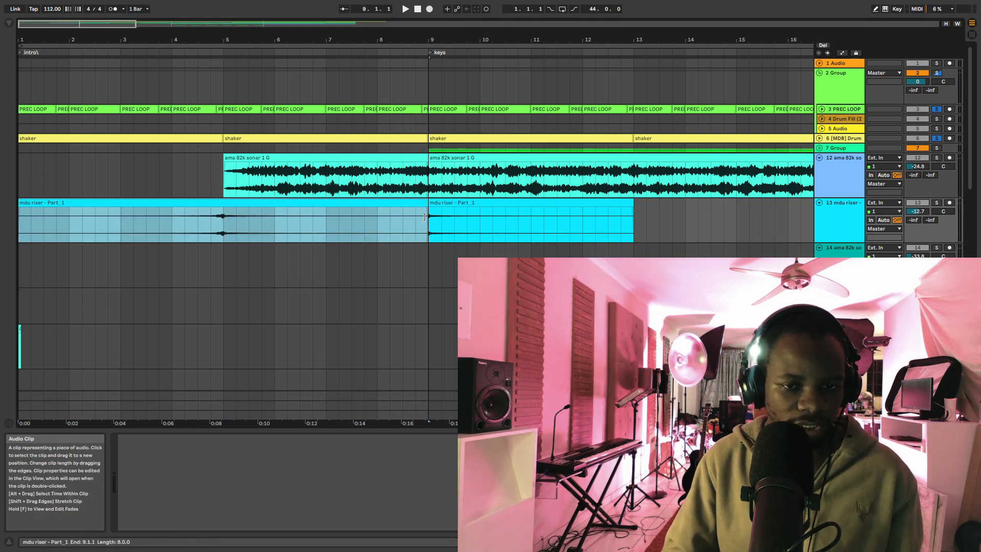
Step: Start playback from bar 3 and turn off the drum tracks' solos so the whole mix plays
click(121, 232)
key(space)
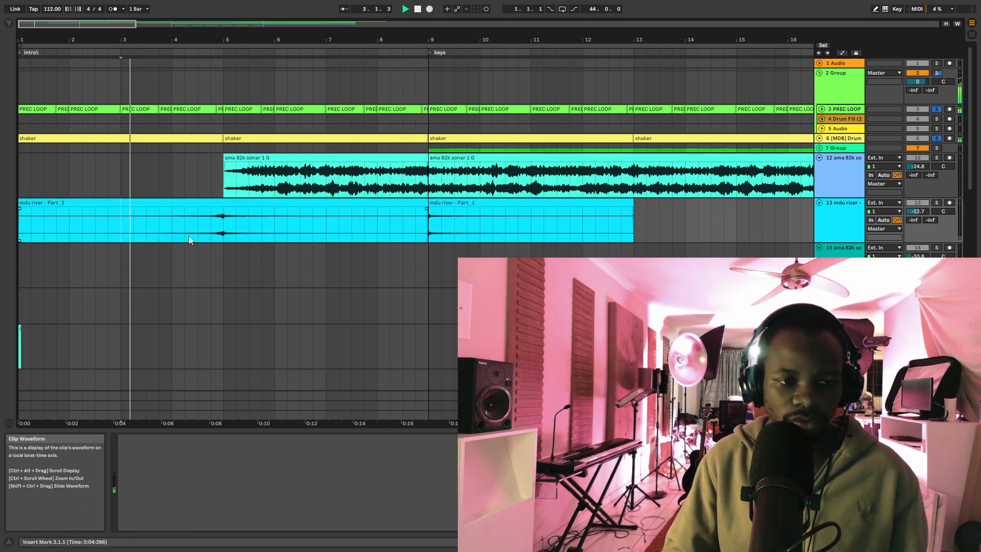
click(937, 138)
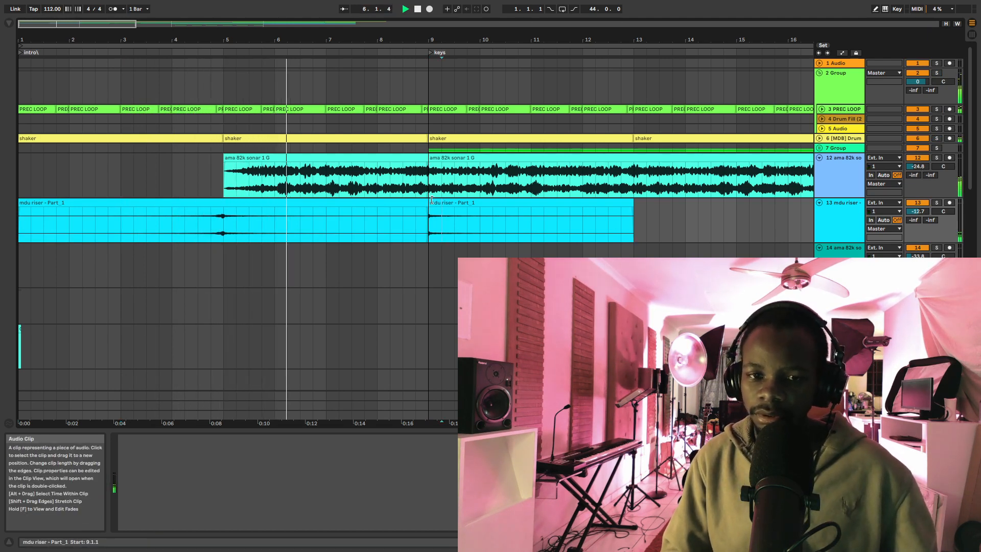
Step: Extend the start of the second mdu riser clip from the keys marker back to bar 7
drag(429, 212, 326, 213)
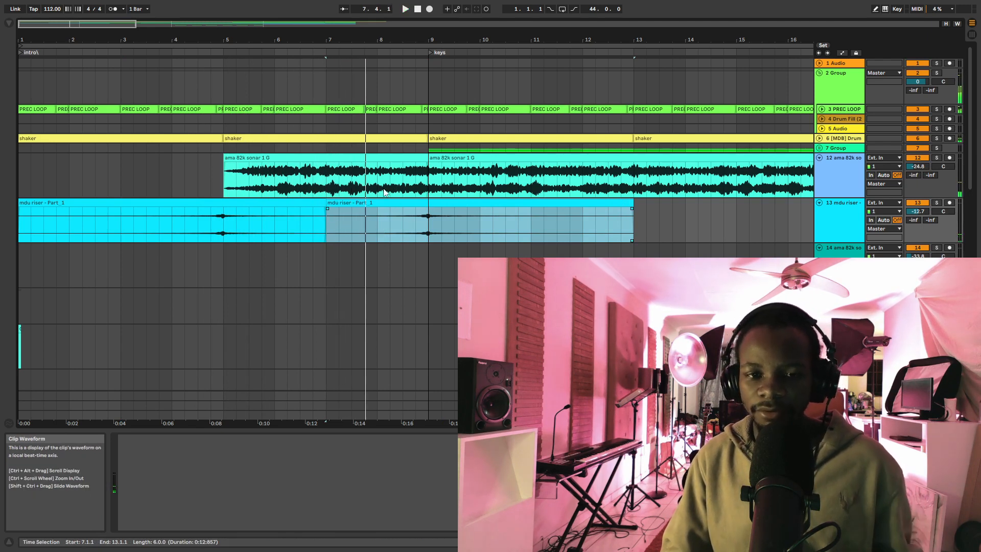
click(414, 226)
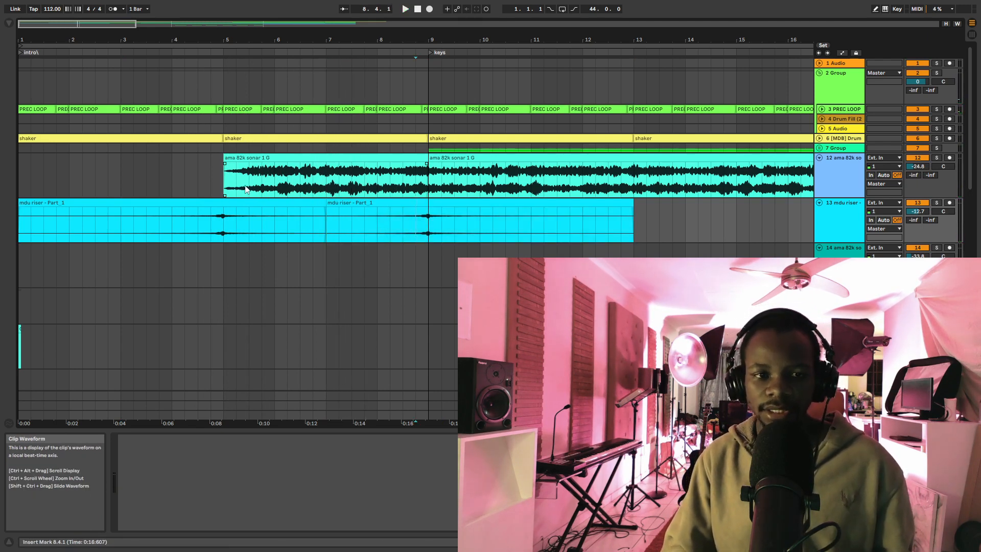
Step: Highlight the first ama 82k sonar clip from bar 5 towards the keys marker at bar 9
drag(224, 188, 429, 193)
drag(224, 186, 410, 184)
click(390, 219)
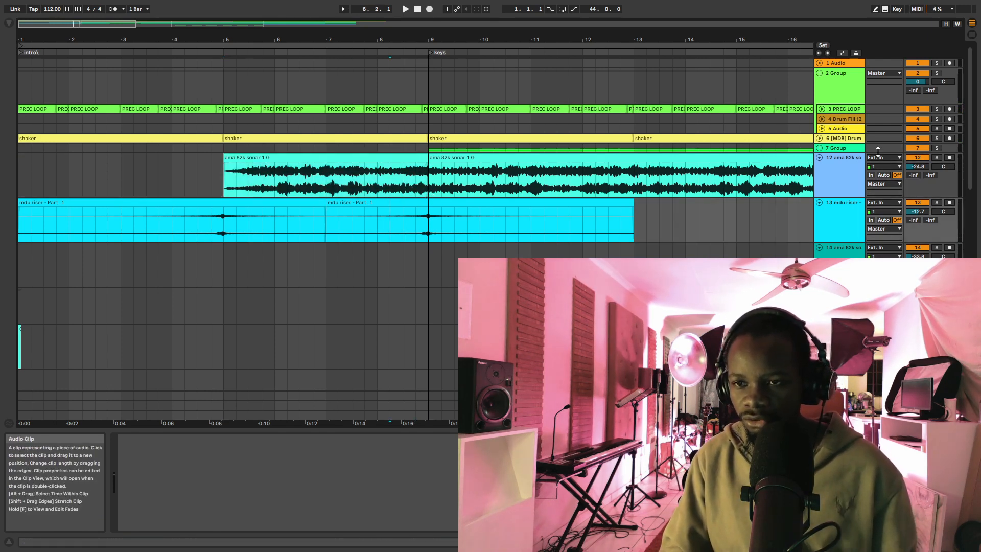
Step: Unfold 7 Group and highlight the MIDI piano clips on both Polysix tracks from bar 9 to bar 13
click(820, 147)
scroll(678, 180, down, 4)
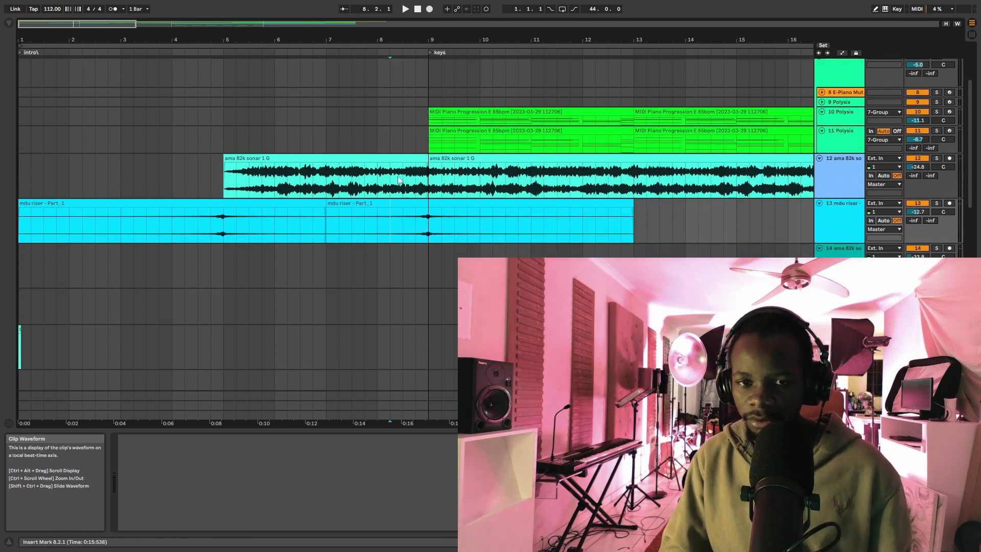
drag(433, 152, 633, 119)
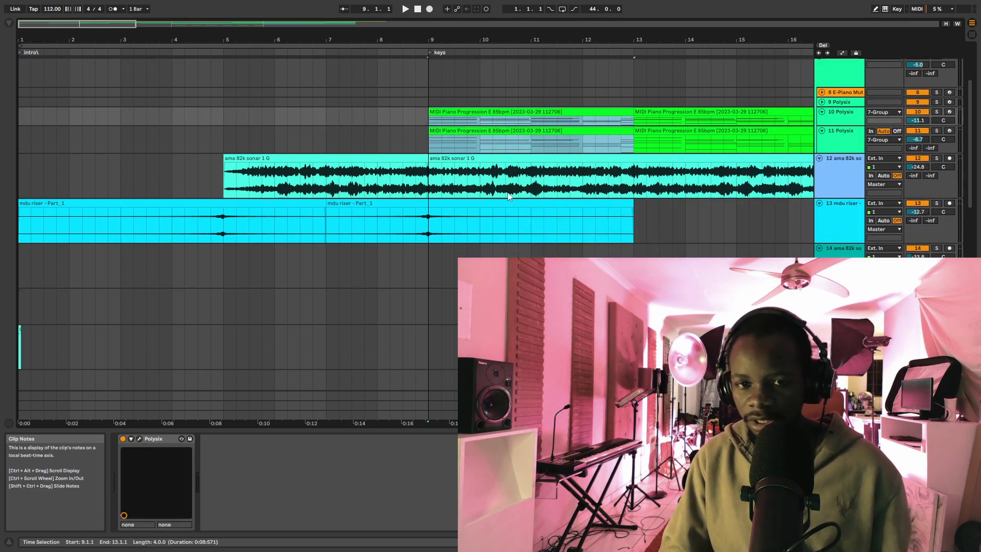
Step: Highlight the mdu riser's peak around bar 9 and play the full mix from 7.4 into the keys section, stopping past bar 12
drag(368, 223, 455, 221)
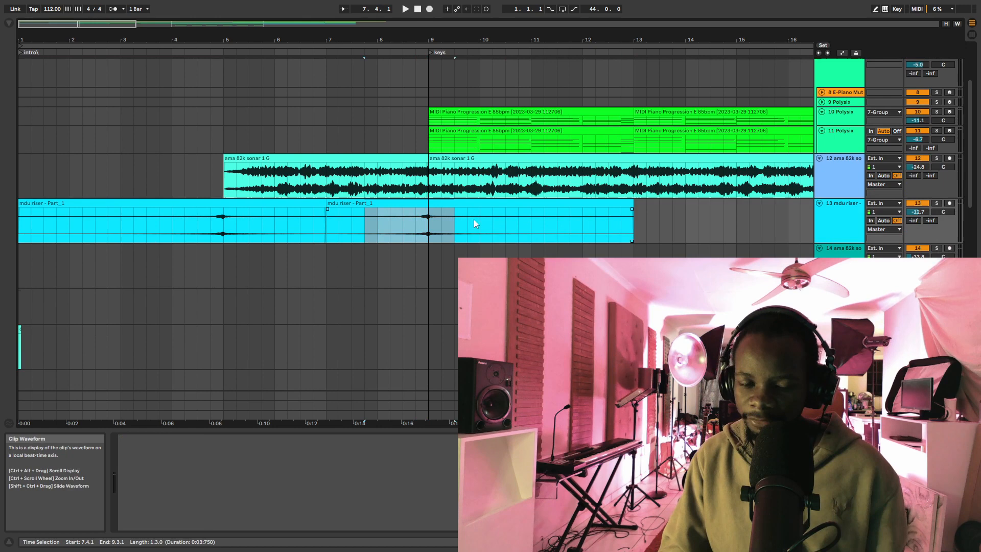
click(382, 228)
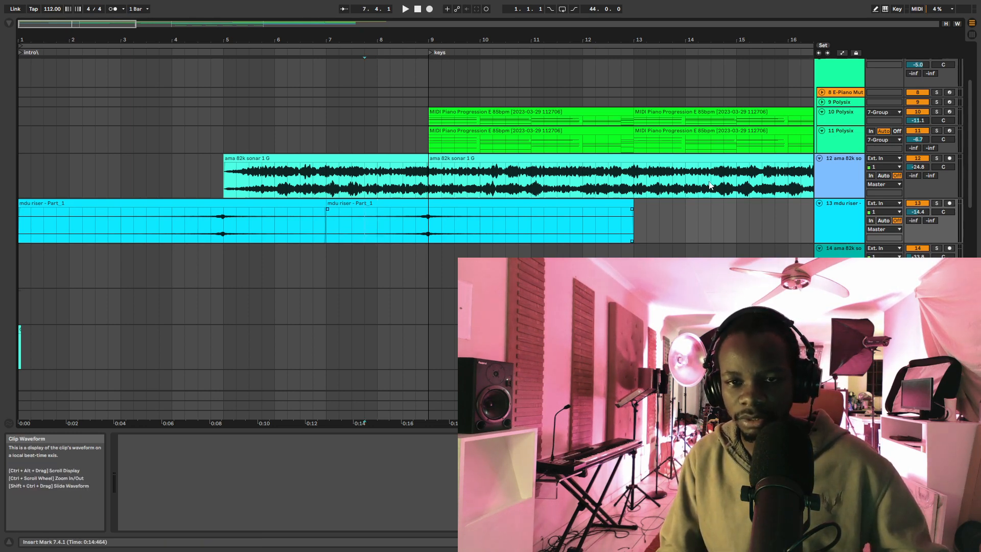
scroll(829, 155, up, 3)
key(space)
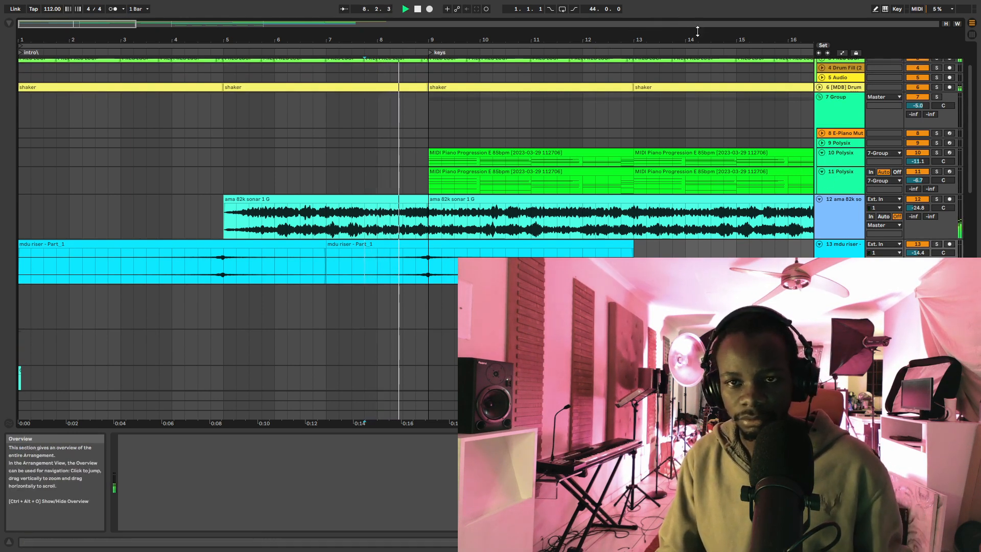
drag(704, 39, 521, 28)
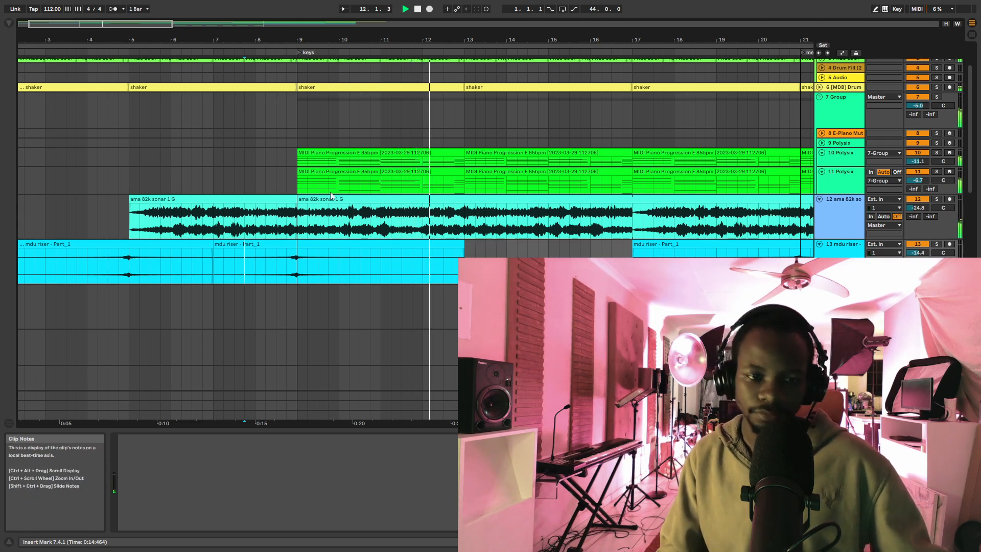
key(space)
Step: Heighten the 10 Polysix track and inspect the notes of its MIDI piano clip at bar 9 in an enlarged note editor
click(313, 188)
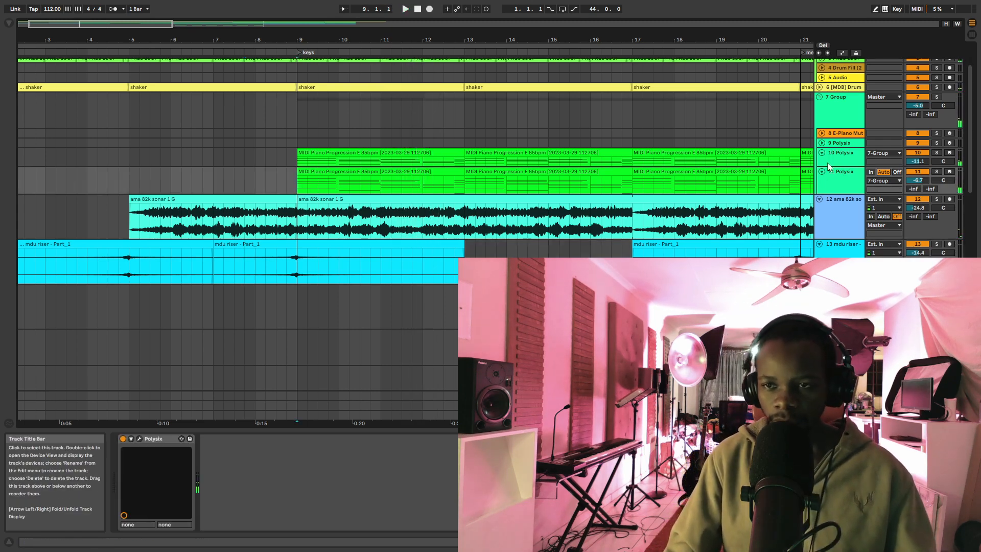
drag(833, 164, 833, 199)
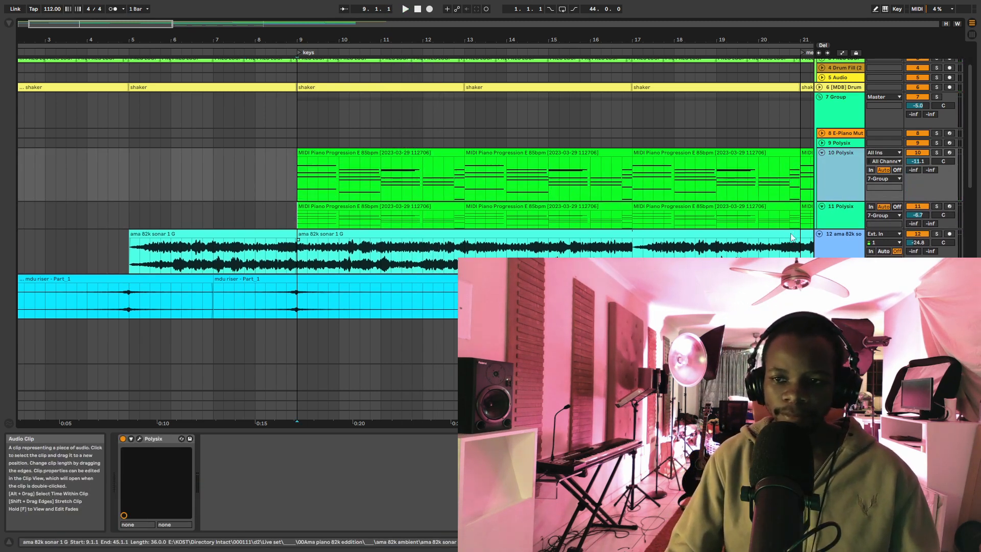
scroll(367, 215, down, 2)
click(324, 125)
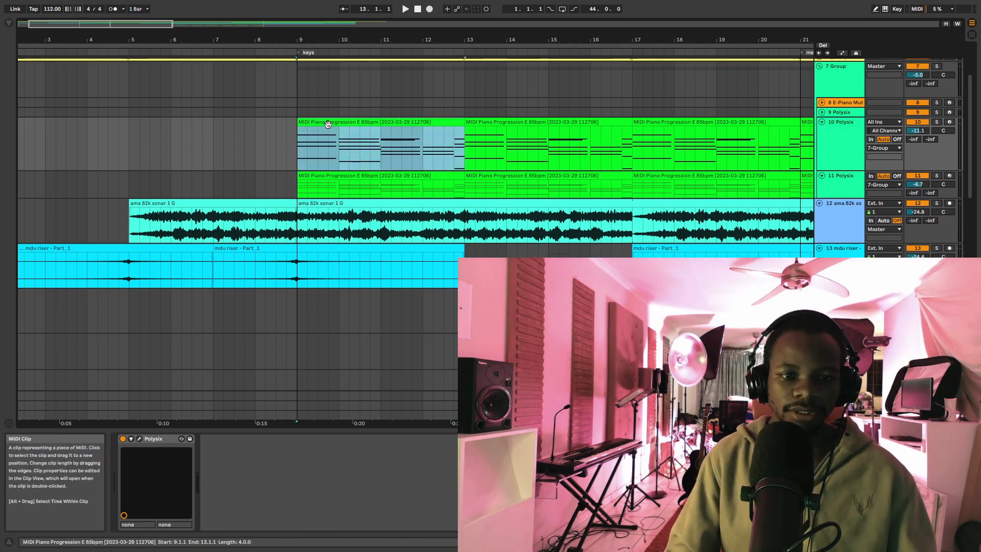
drag(452, 432, 452, 107)
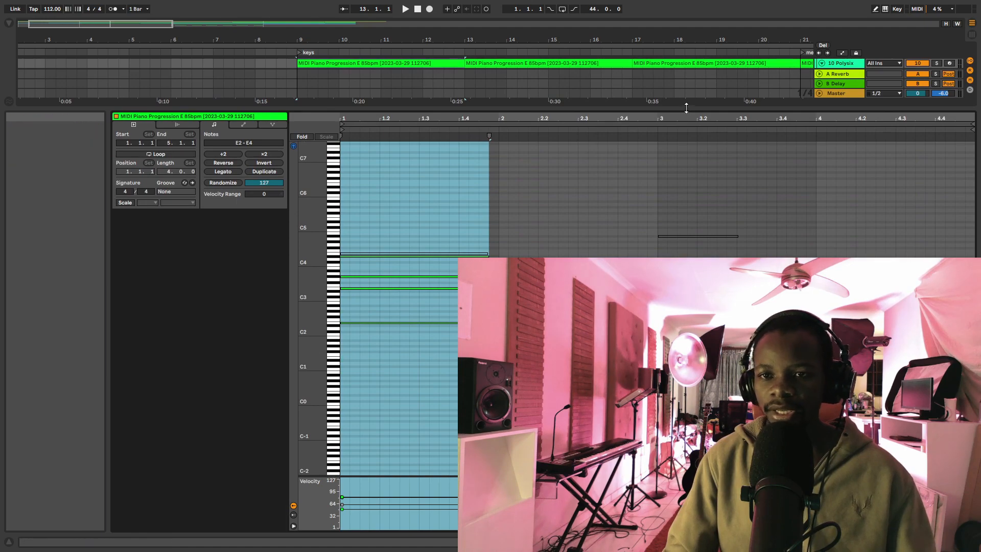
drag(686, 109, 687, 510)
scroll(919, 205, up, 2)
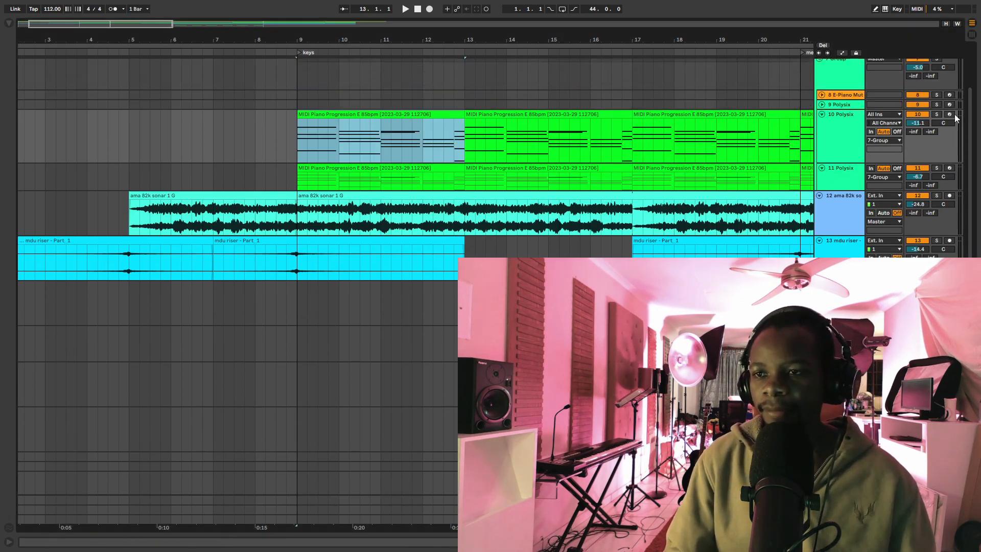
Step: Solo 10 Polysix and play it from bar 9 with its Polysix plug-in window open, then close the window
click(936, 114)
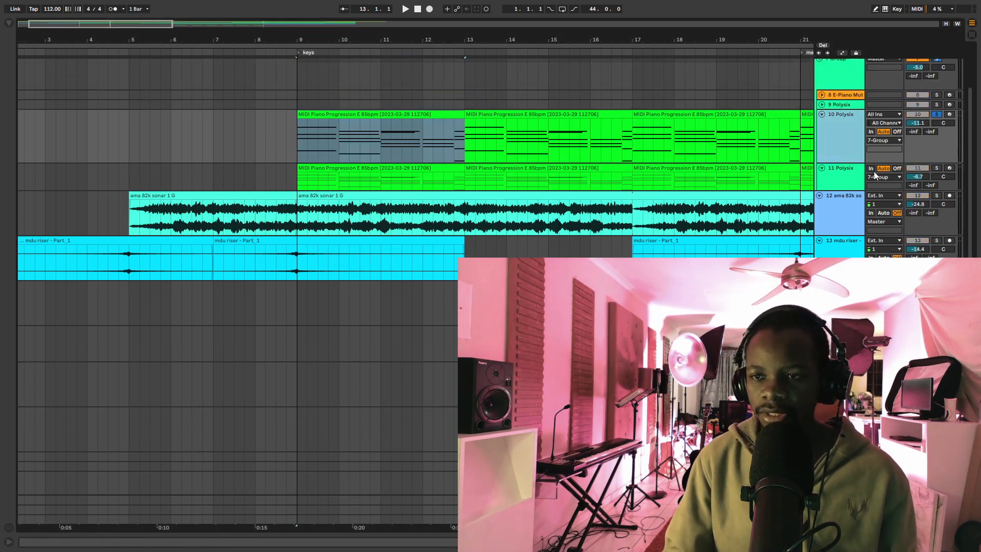
click(914, 542)
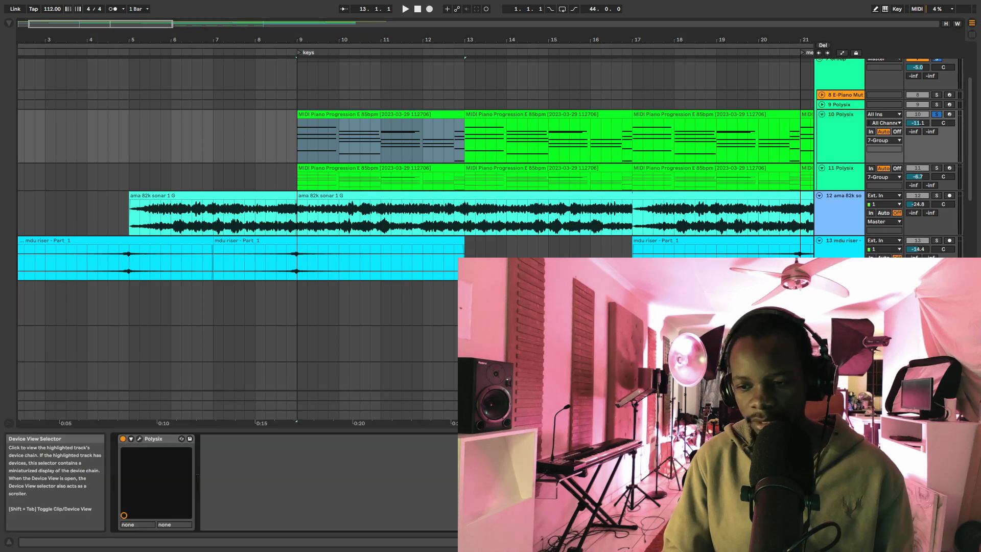
click(139, 439)
key(space)
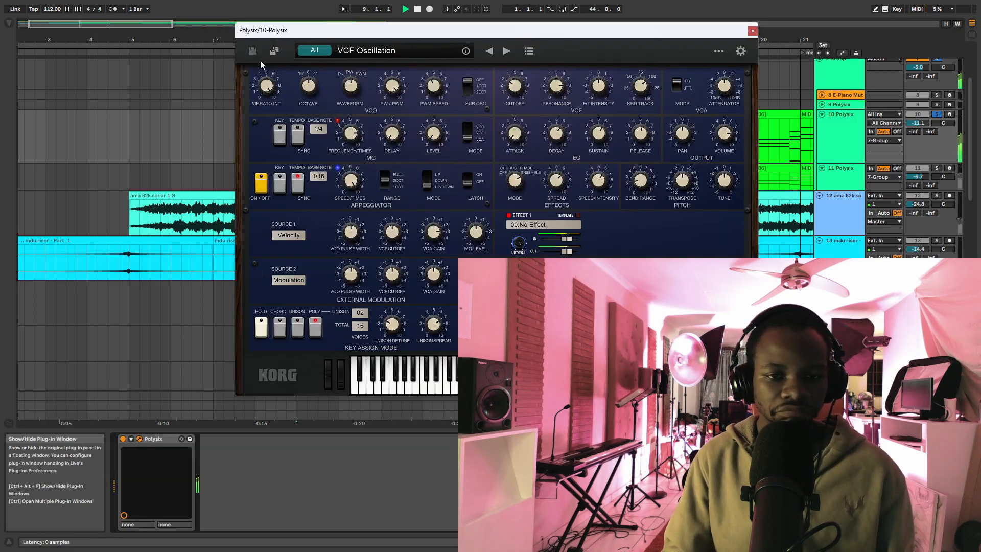
click(754, 31)
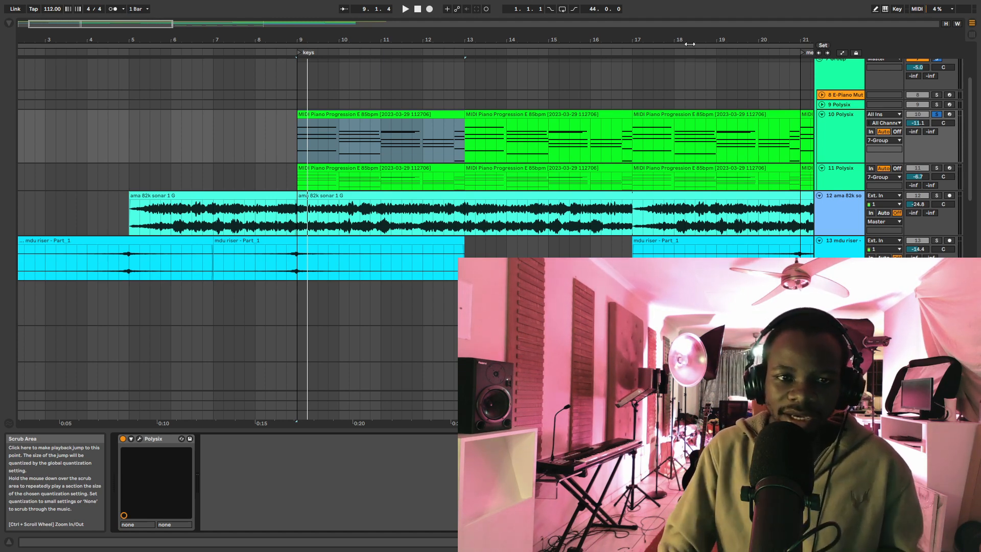
Step: Highlight the chord progression from bar 9 to bar 13 on the Polysix tracks, including its last chord at 12.4
drag(338, 36, 281, 73)
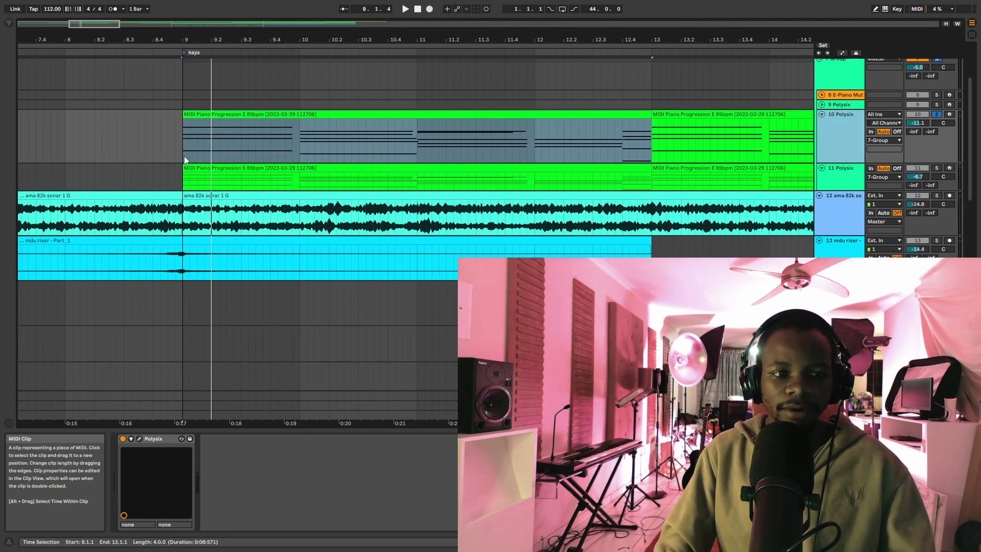
drag(184, 160, 655, 185)
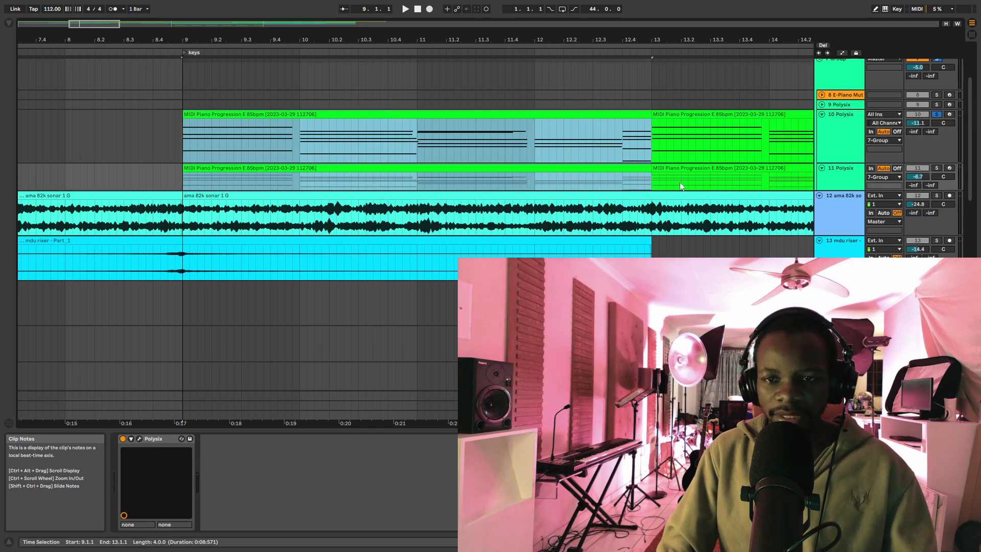
drag(179, 144, 299, 145)
drag(186, 139, 650, 148)
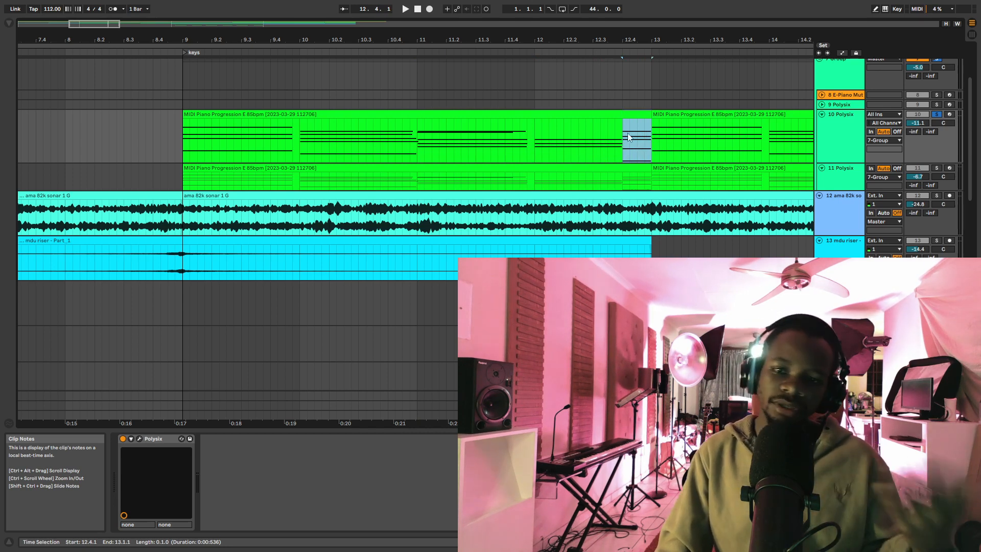
click(186, 153)
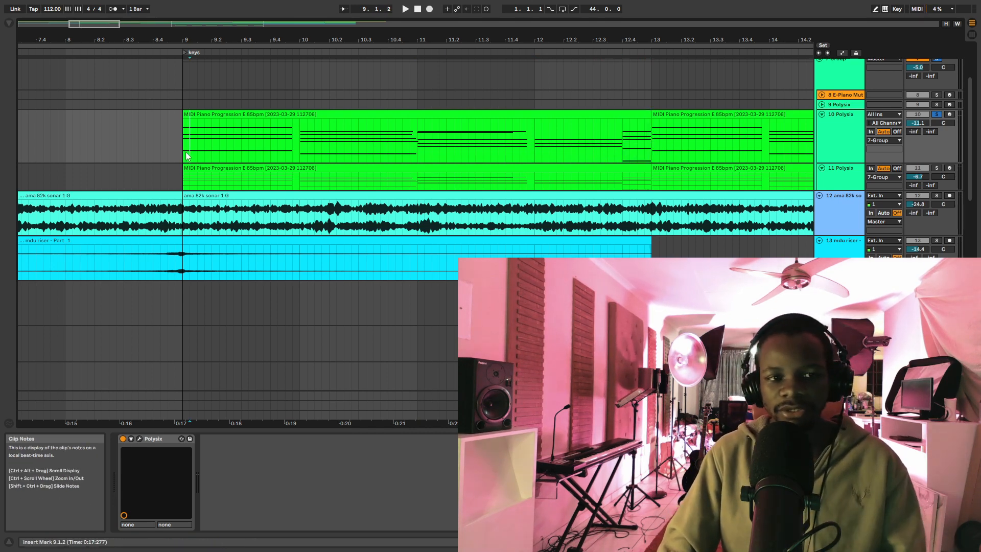
drag(179, 148, 630, 177)
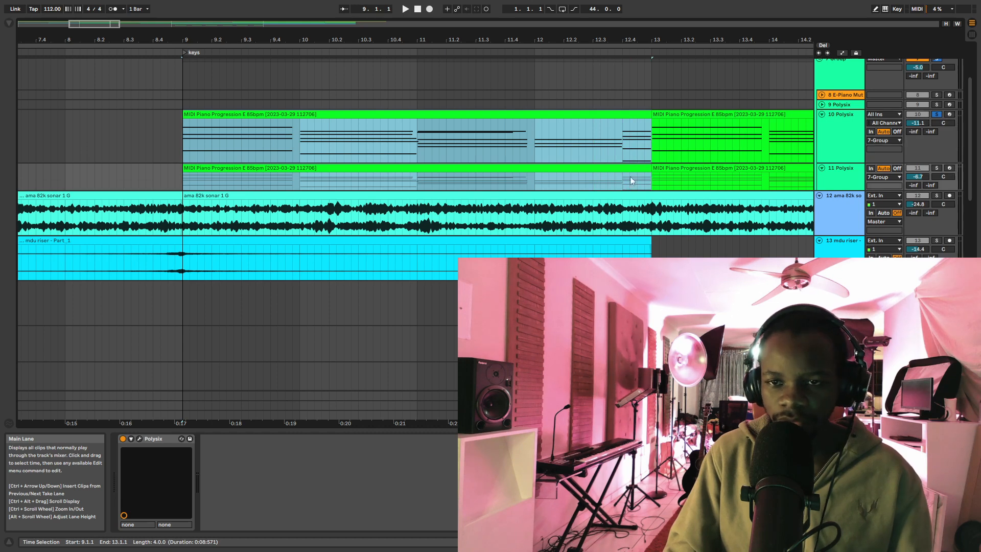
Step: Play the soloed 10 Polysix clip from bar 9 briefly, then switch the solo to 11 Polysix
click(846, 124)
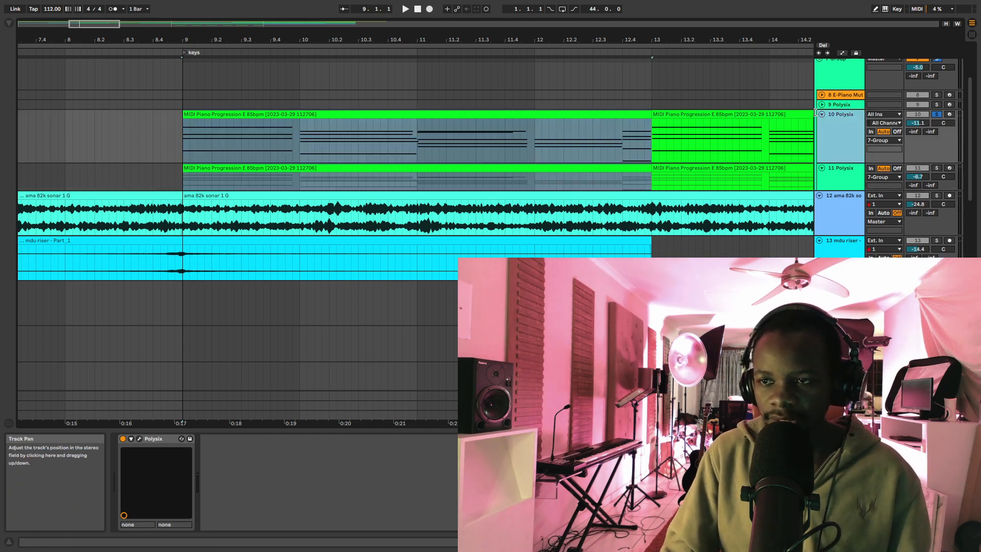
click(234, 113)
key(space)
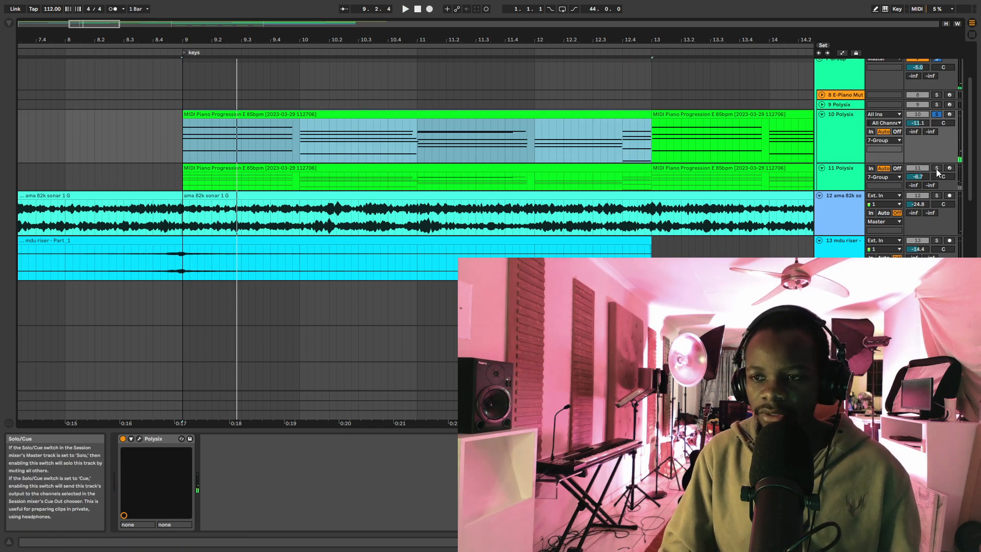
click(936, 170)
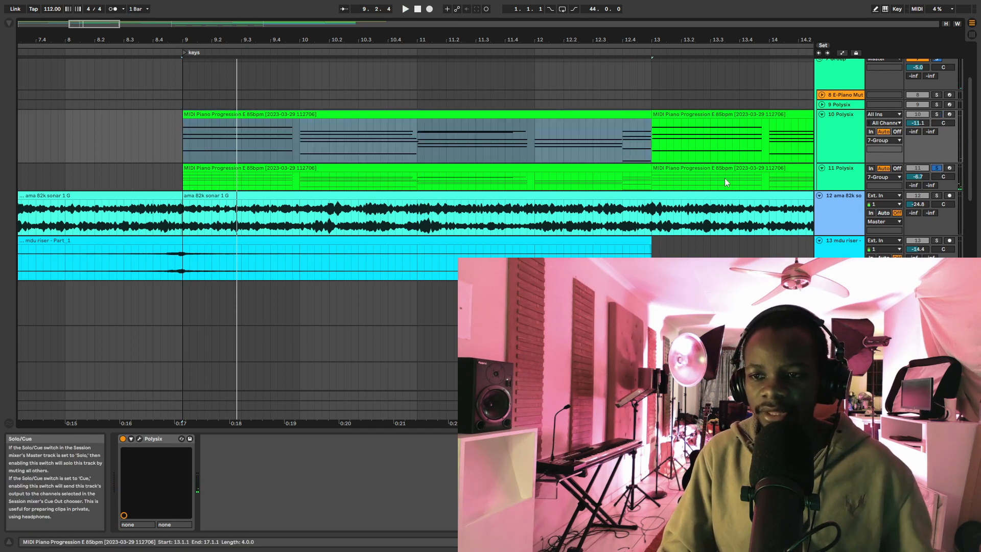
Step: Heighten the 11 Polysix track and inspect the notes of its MIDI piano clip at bar 9 in an enlarged note editor
click(847, 172)
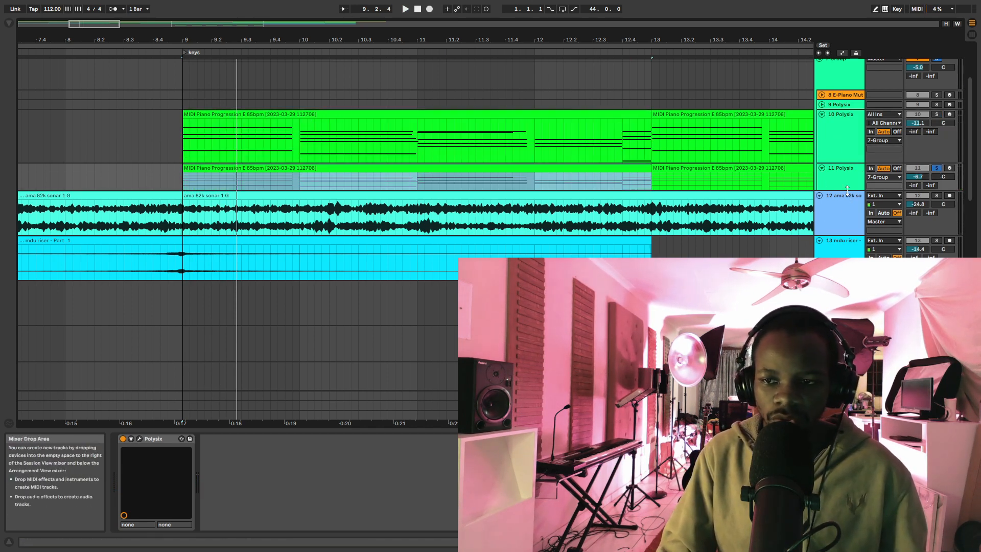
drag(847, 191, 847, 268)
click(461, 175)
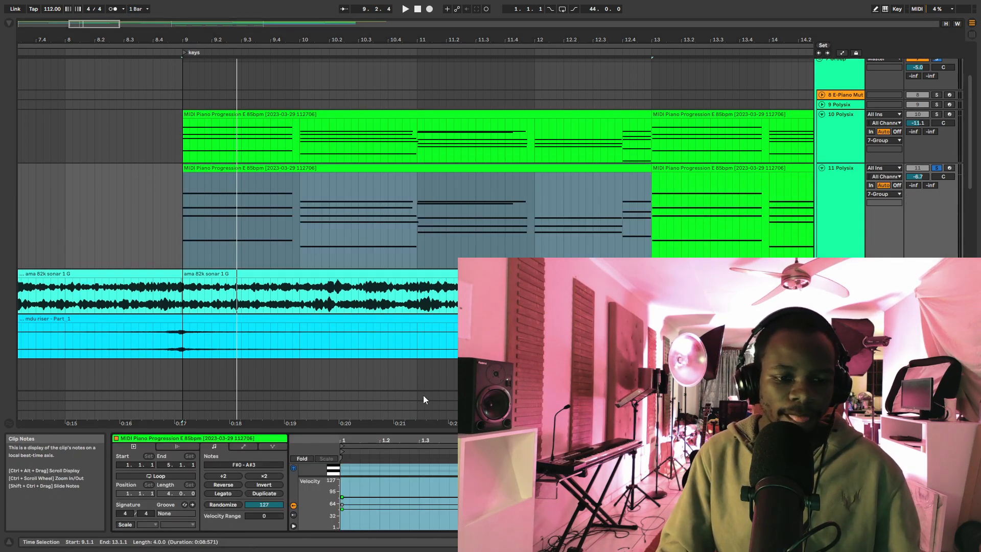
drag(444, 429, 424, 112)
click(460, 274)
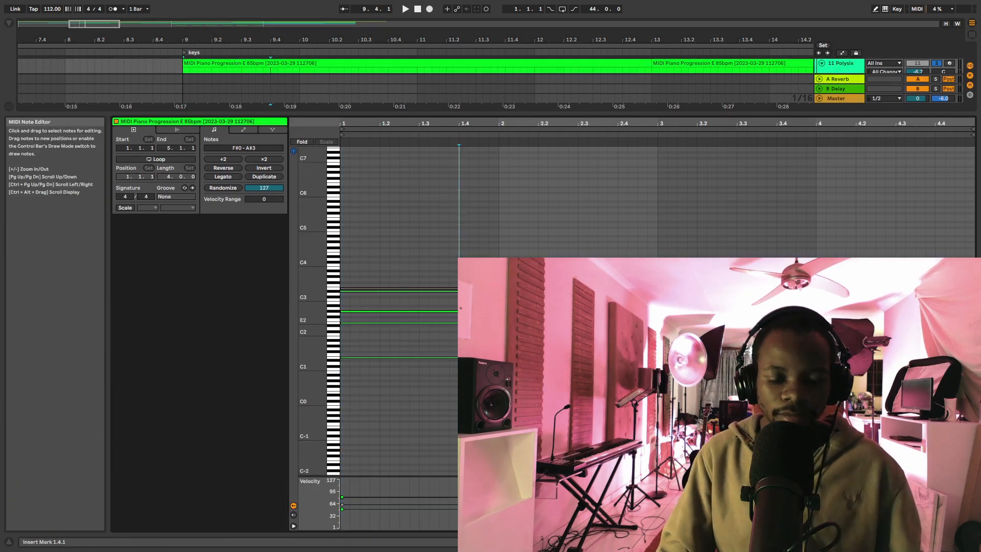
drag(668, 111, 668, 526)
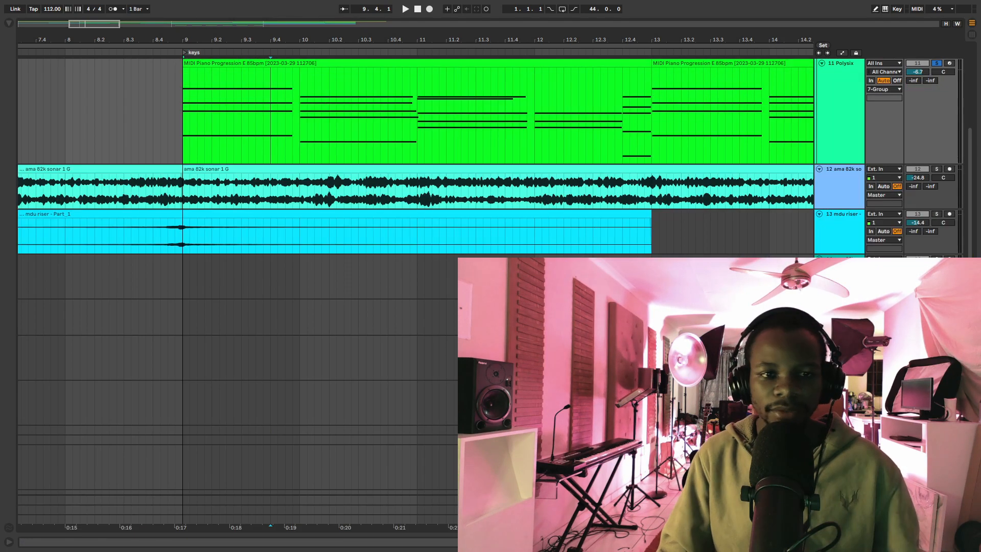
Step: Play the soloed 11 Polysix track from 9.4 and stop after bar 10
scroll(395, 220, up, 5)
key(space)
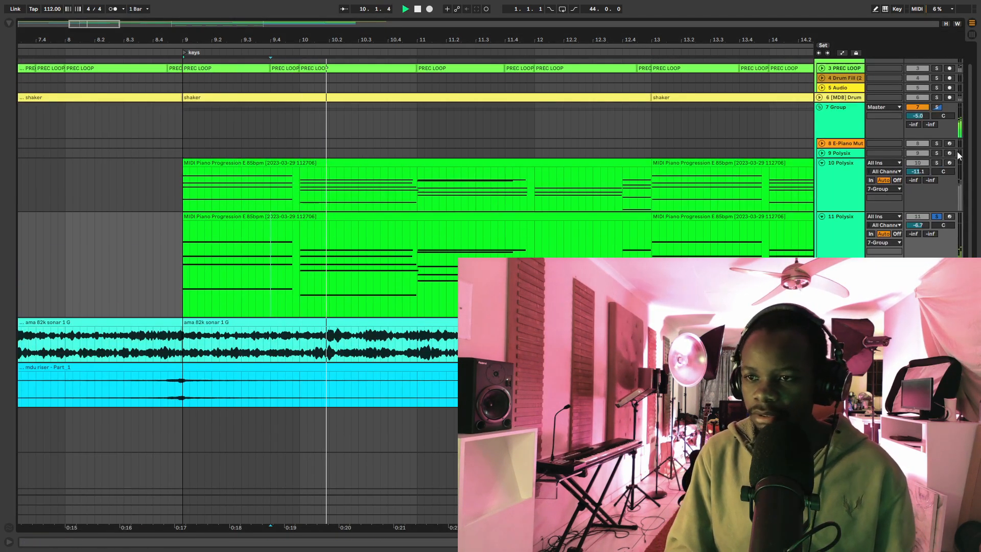
key(space)
Step: Solo 10 Polysix alongside 11 Polysix, play both together, and select the ama 82k sonar clip starting at bar 9
ctrl+click(936, 162)
key(space)
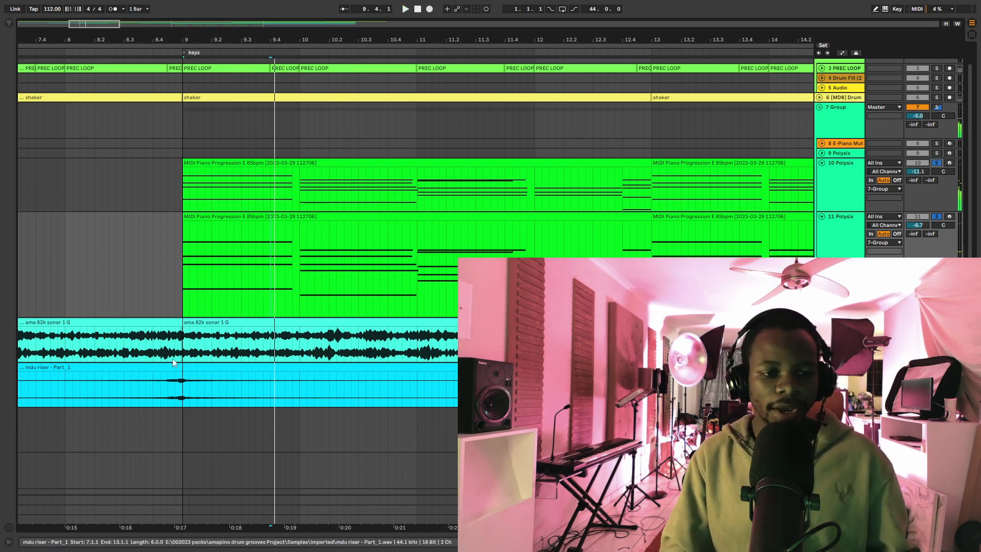
key(space)
click(220, 348)
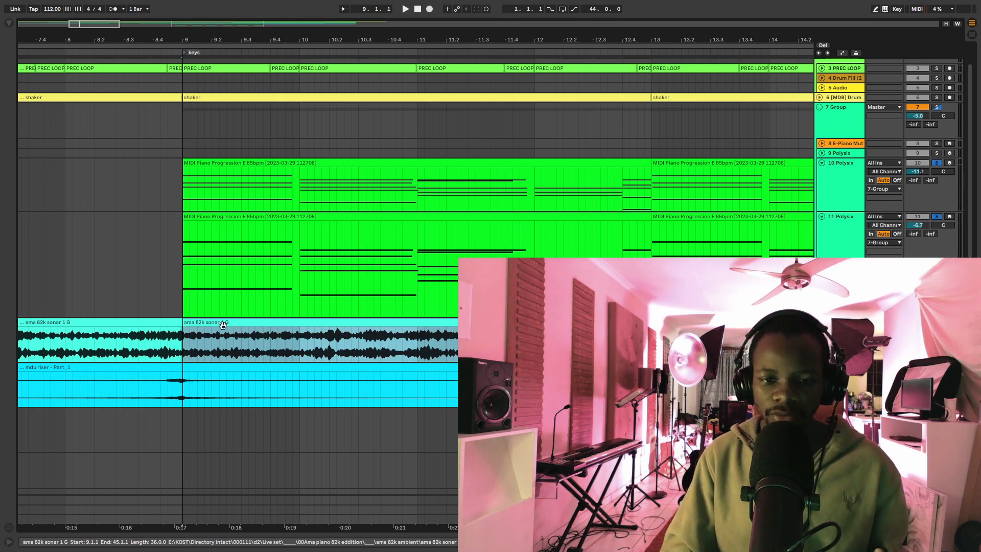
Step: Select the ama 82k sonar clip spanning bars 5 to 9 in the arrangement
scroll(196, 324, down, 3)
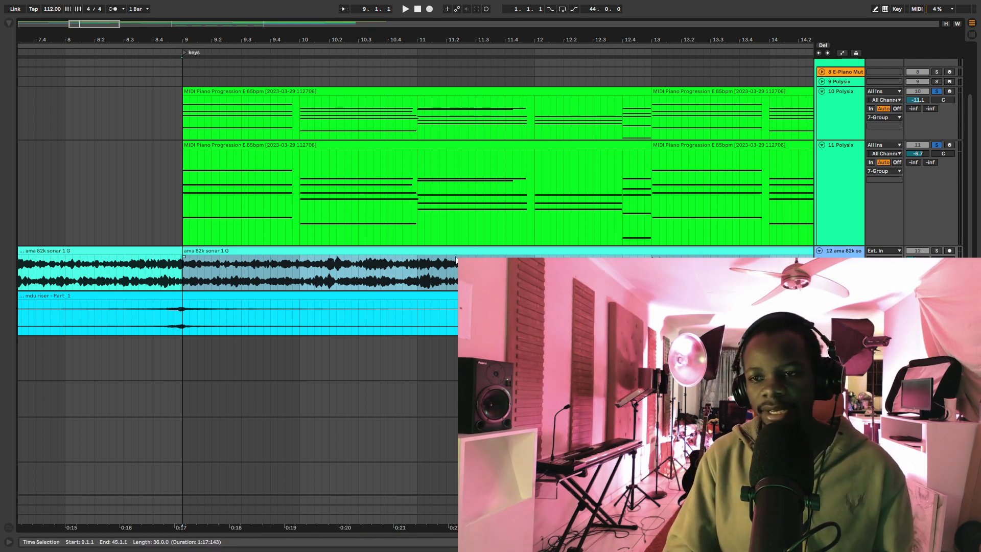
drag(460, 40, 490, 10)
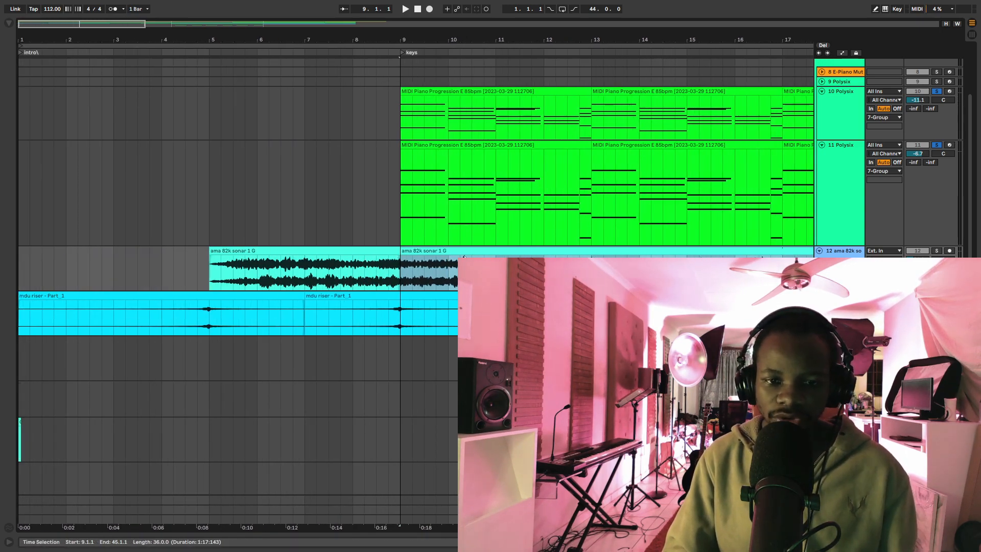
click(261, 251)
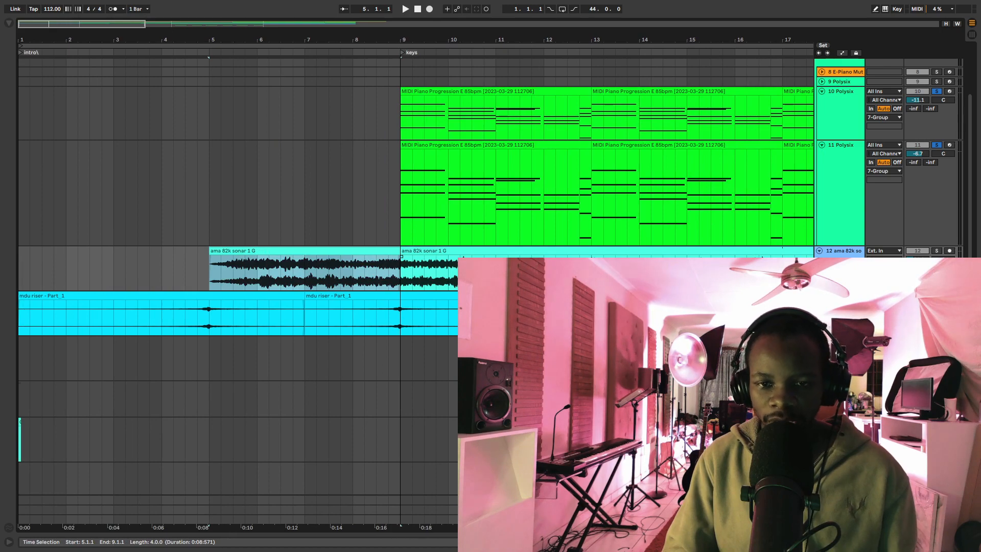
Step: Search the browser for "string", checking Instruments and its Sampler folder before listing all results
click(8, 23)
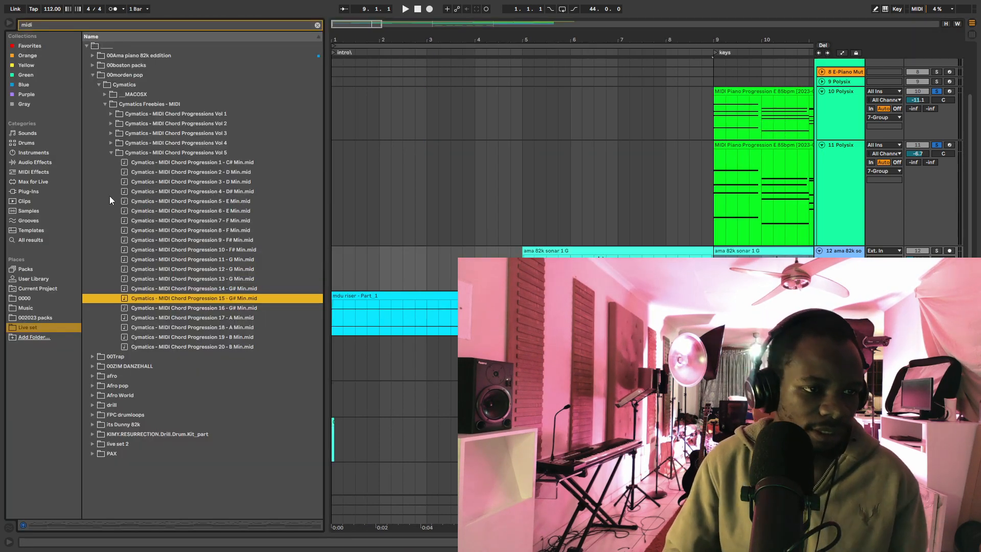
click(36, 162)
drag(47, 24, 13, 21)
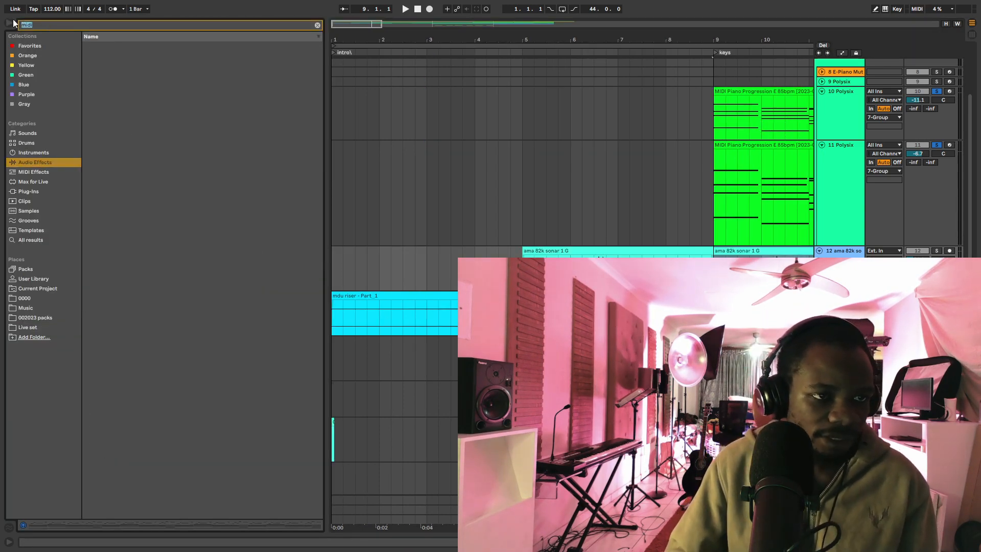
text(i)
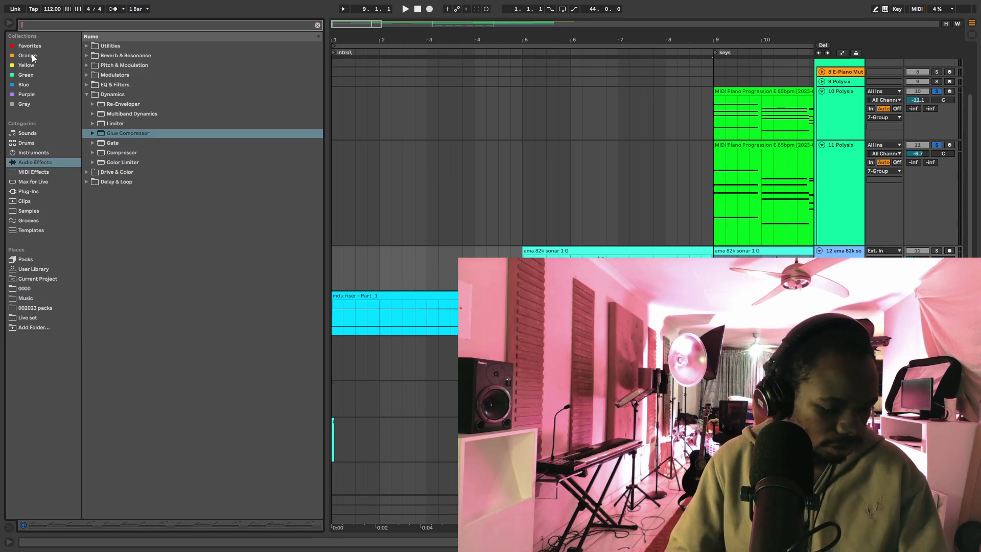
text(string)
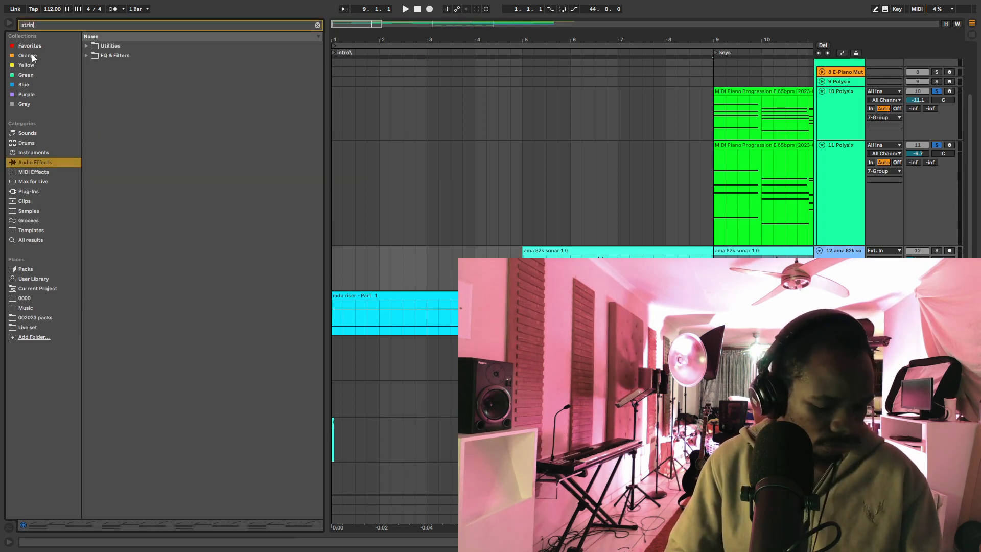
click(31, 152)
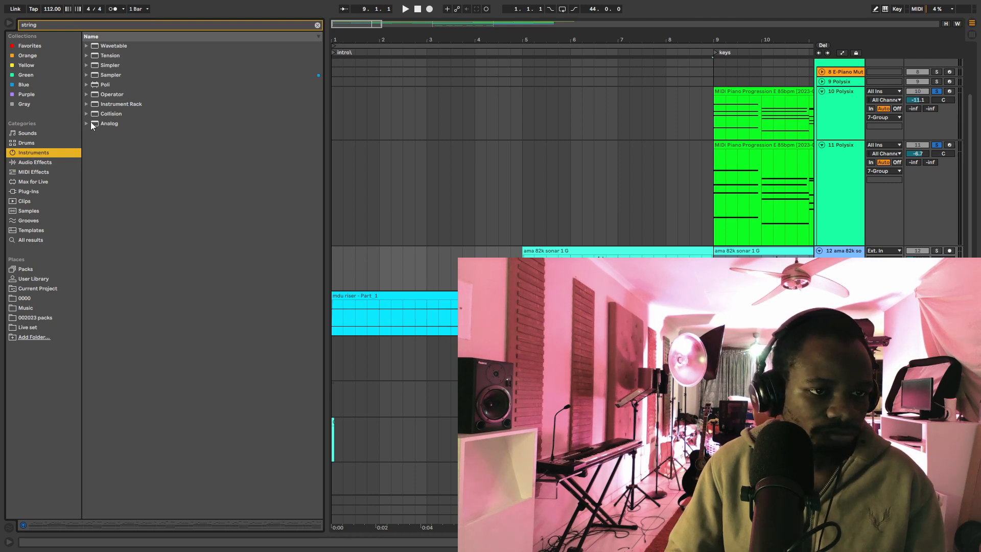
click(87, 75)
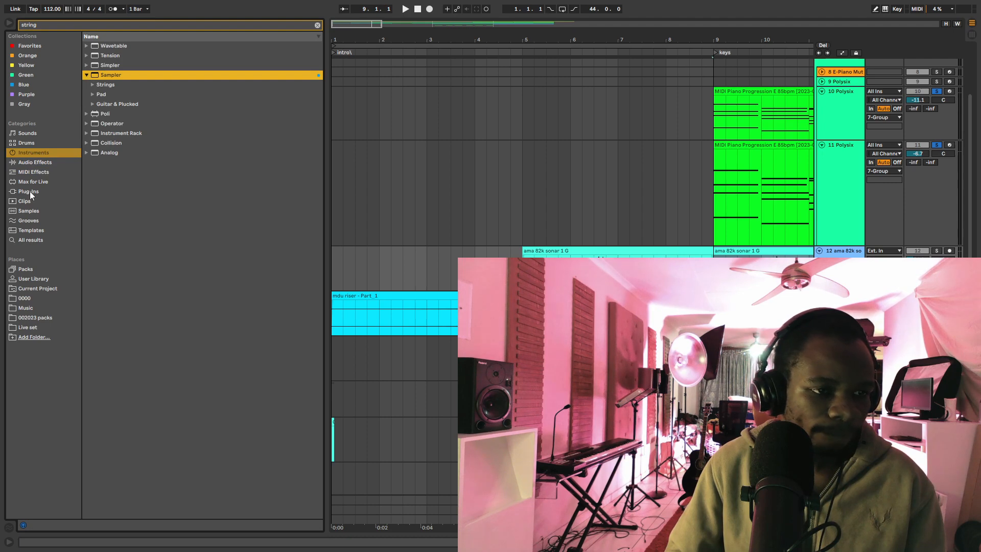
click(30, 240)
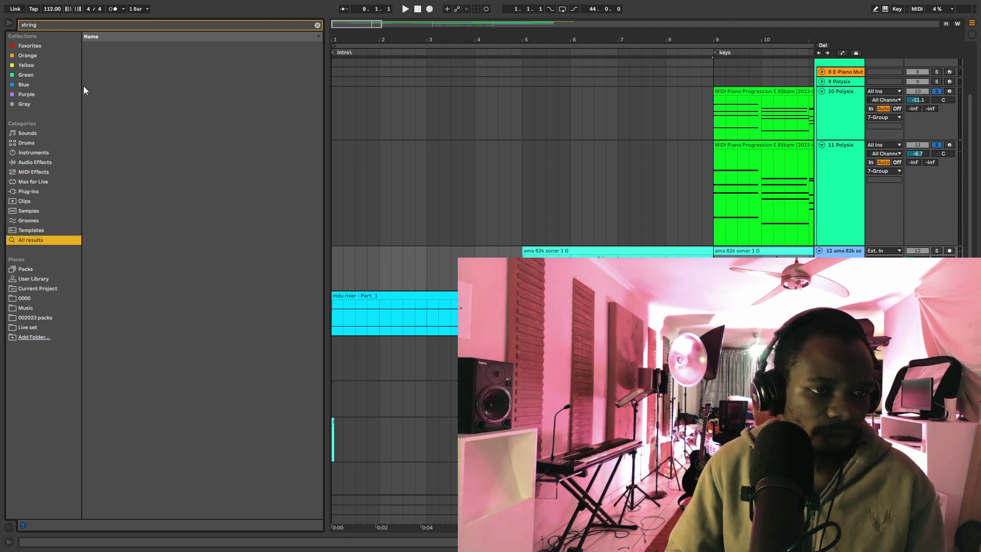
Step: Audition Strings1_ms4_036_c1.aif, Strings Quartet.adv, Strings Keys Attack Pad.adv and Strings Ensemble Staccato.adg from the search results
scroll(157, 142, up, 2)
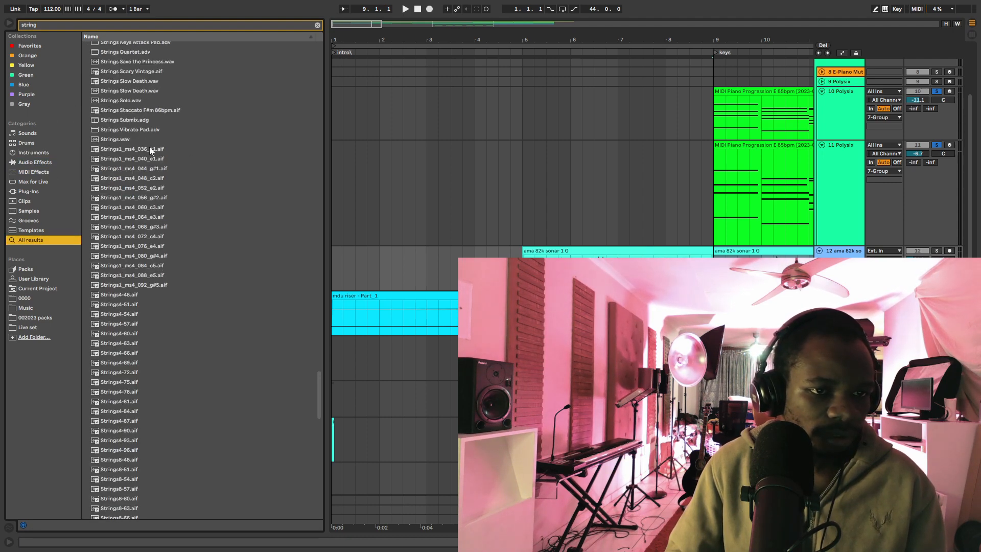
click(149, 149)
scroll(158, 109, up, 6)
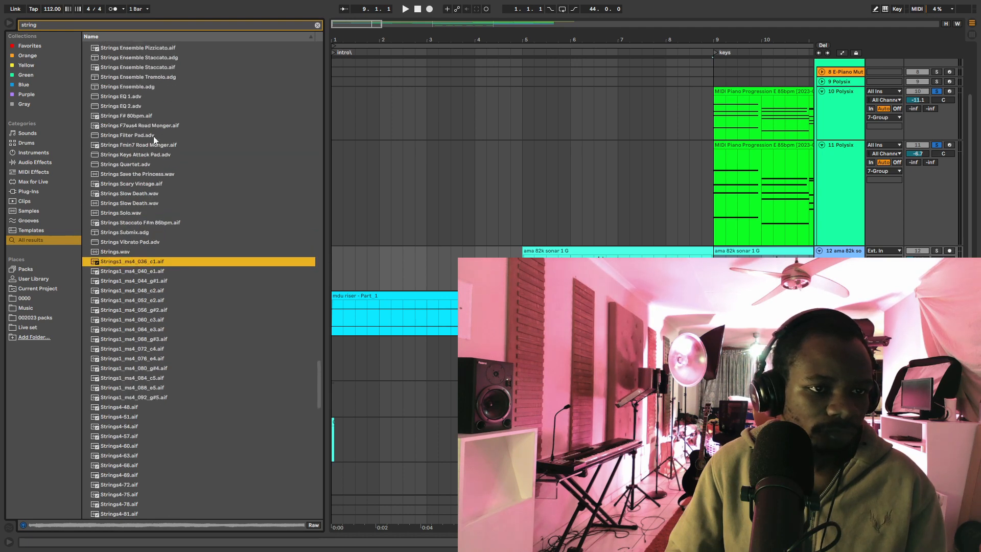
click(131, 164)
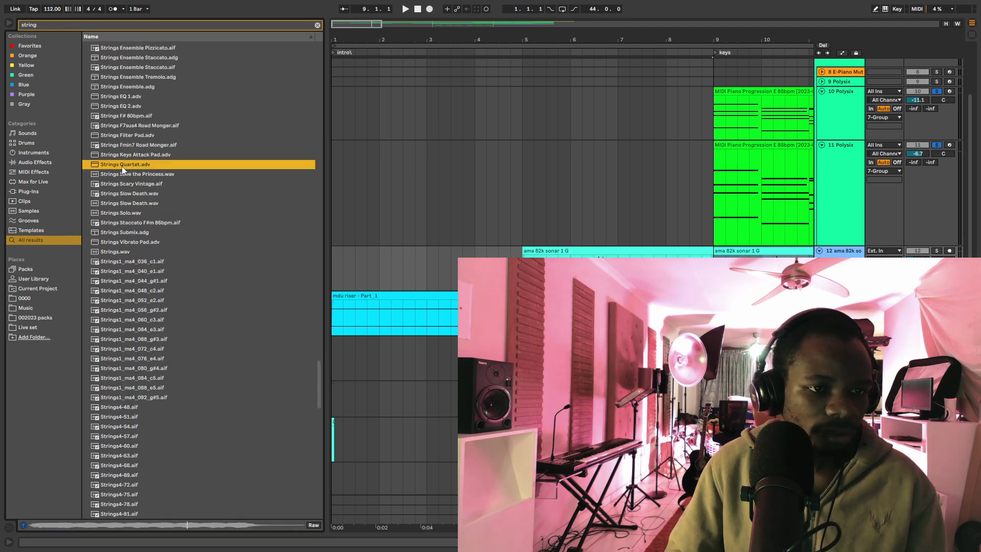
click(129, 155)
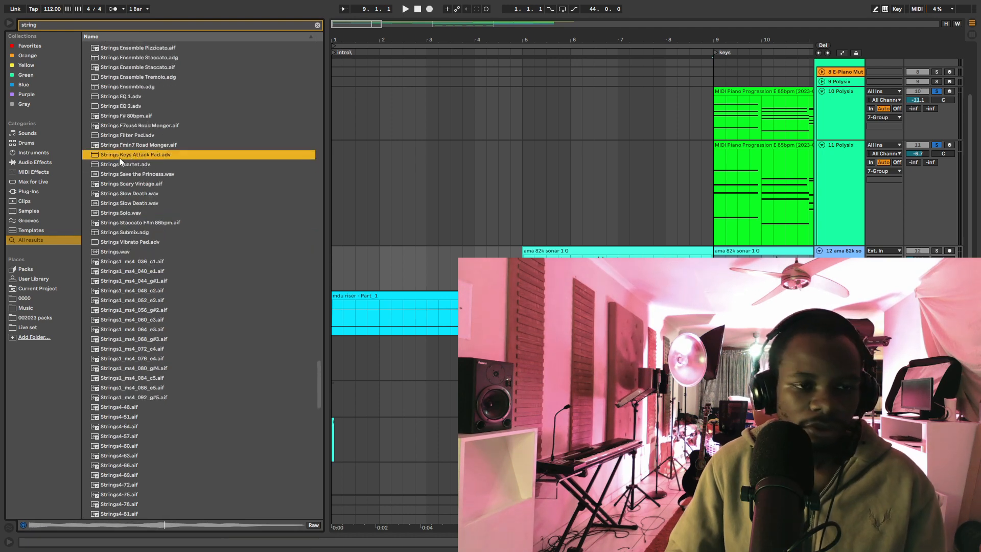
scroll(137, 158, up, 2)
click(136, 91)
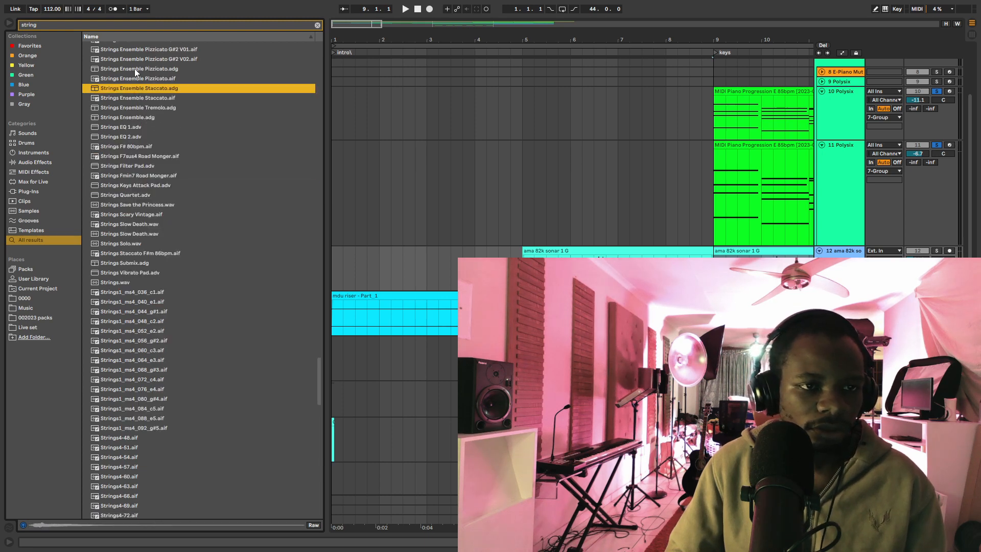
Step: Audition the samples Strings Ensemble Pizzicato.aif and Strings Ensemble Staccato.aif, and browse the earlier string results
scroll(146, 106, up, 3)
click(133, 117)
scroll(150, 220, up, 4)
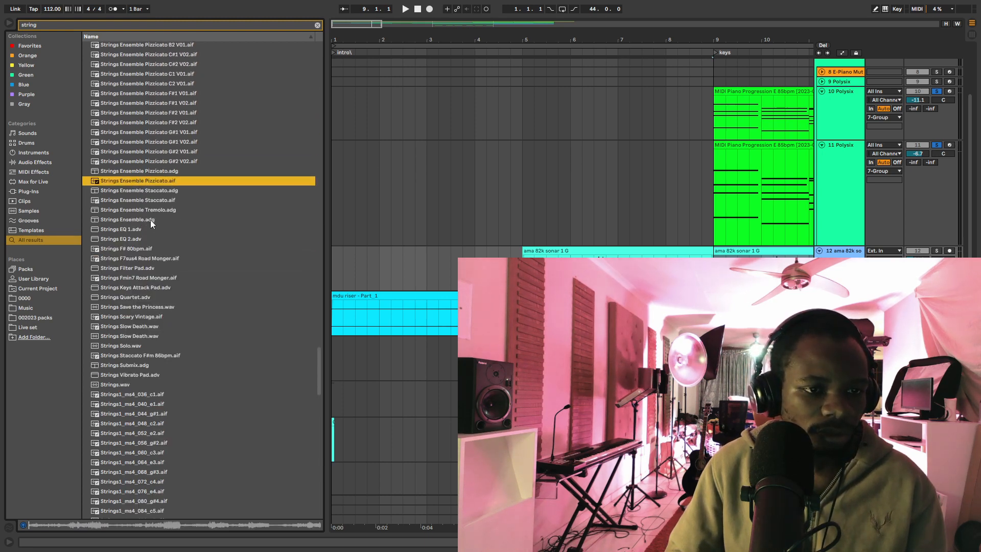
click(143, 197)
scroll(145, 71, up, 3)
scroll(161, 77, up, 12)
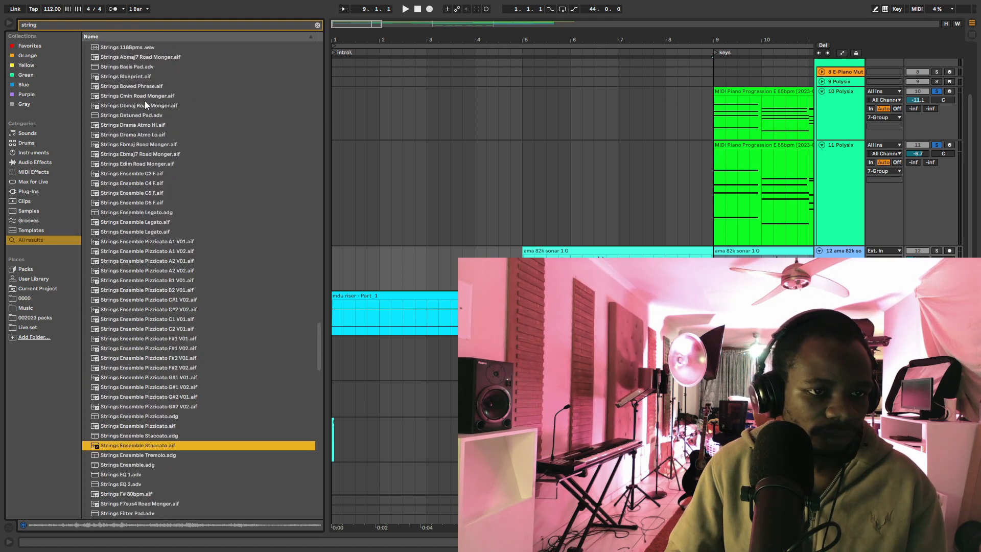
Step: Compare the Strings Ensemble Staccato, Pizzicato and Tremolo sounds by preview, and pick Strings Ensemble.adg
scroll(145, 101, down, 4)
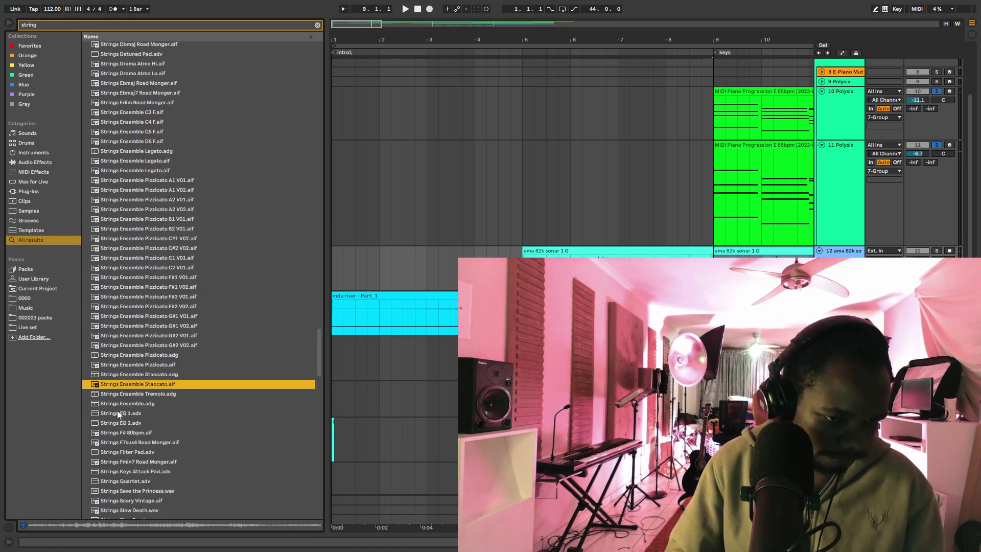
click(124, 374)
click(125, 363)
click(123, 355)
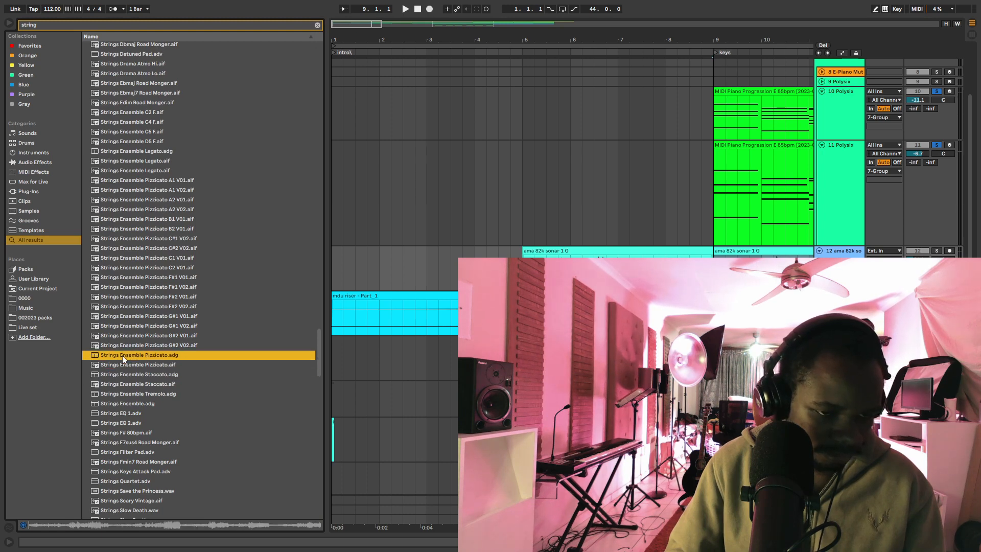
click(127, 346)
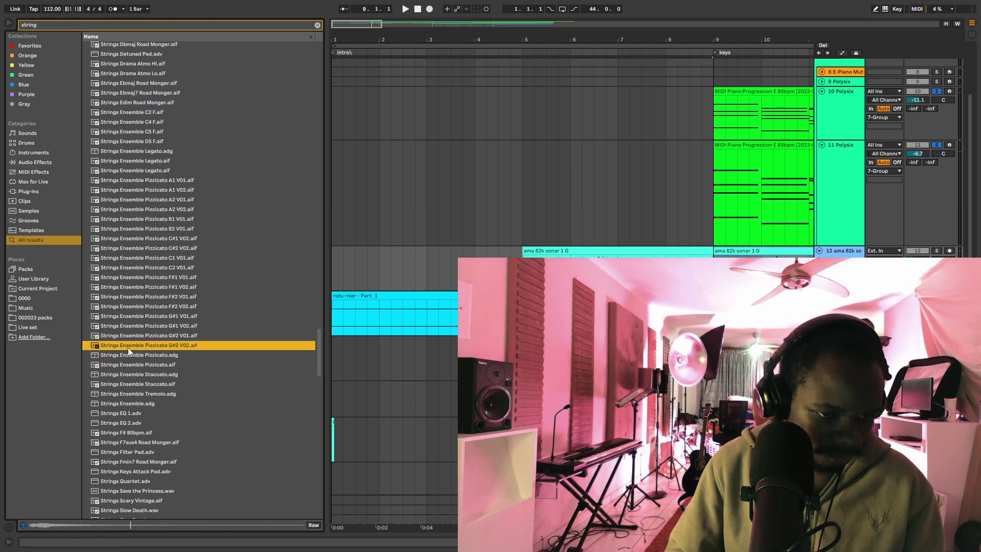
click(131, 393)
scroll(142, 368, down, 3)
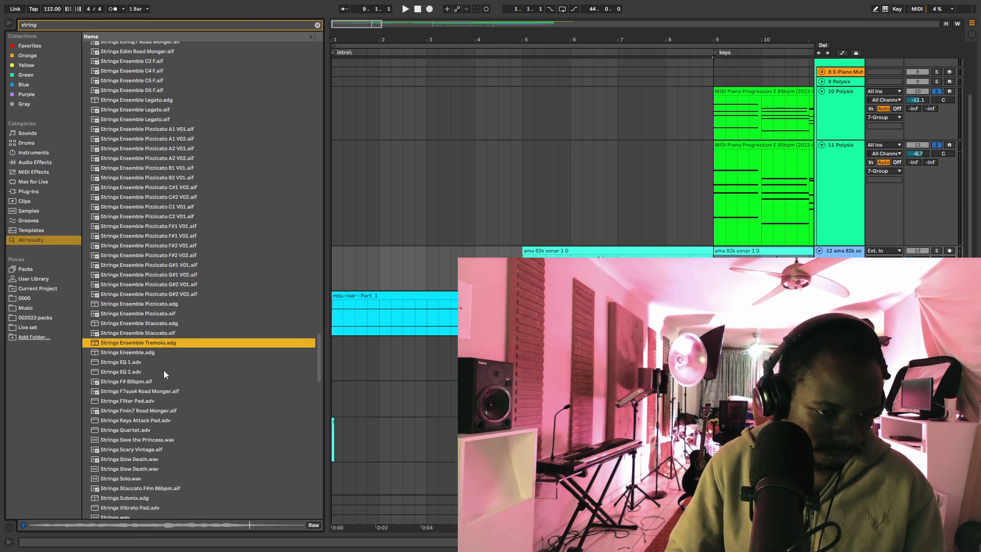
click(125, 352)
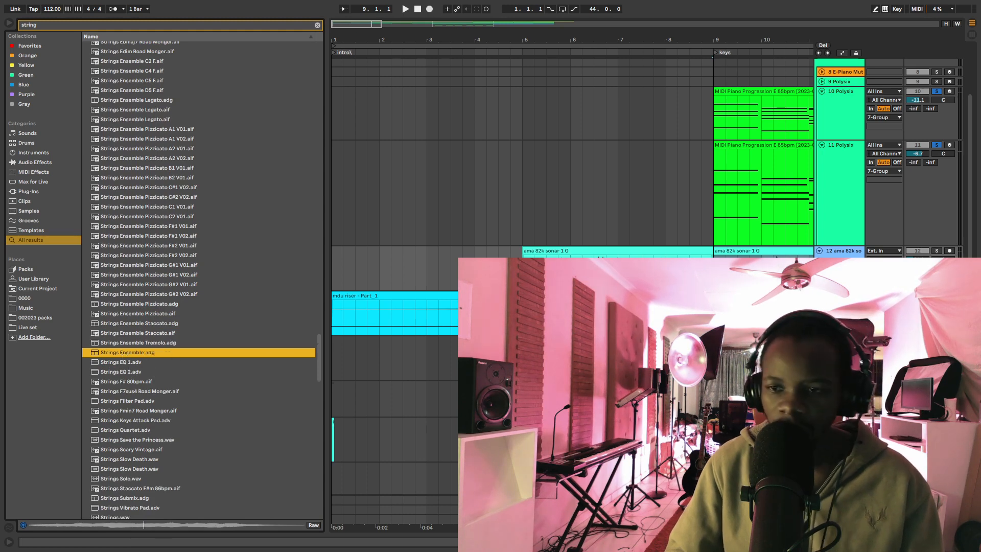
Step: Insert a new MIDI track and load the Strings Ensemble.adg instrument onto it
right_click(849, 73)
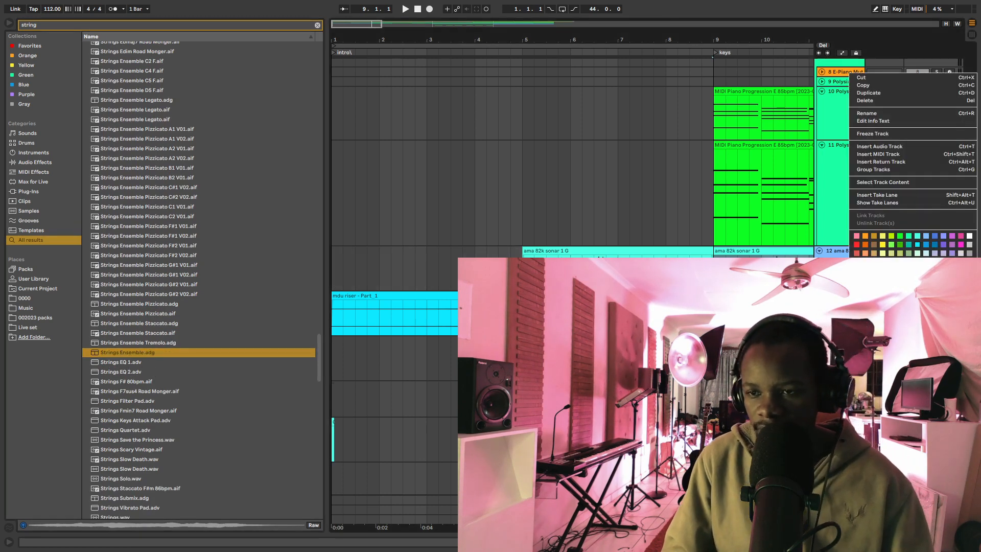
click(902, 155)
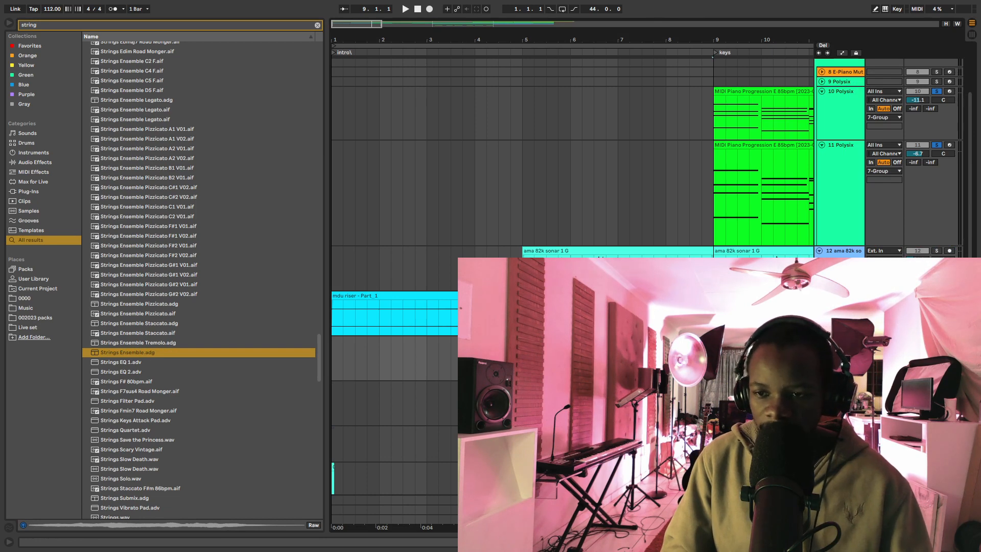
click(125, 351)
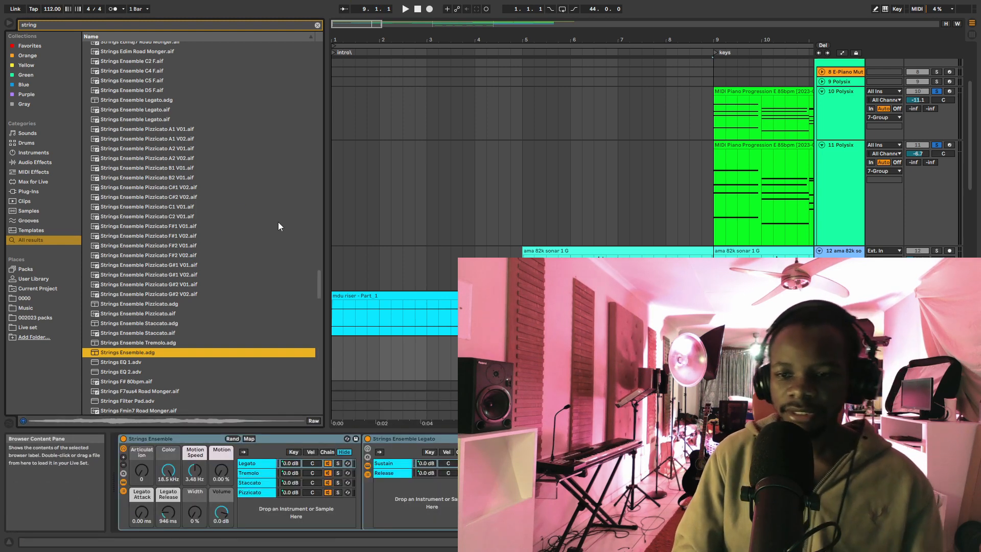
Step: Narrow the browser and fold the 12 ama 82k sonar and 13 mdu riser tracks
drag(324, 232, 149, 267)
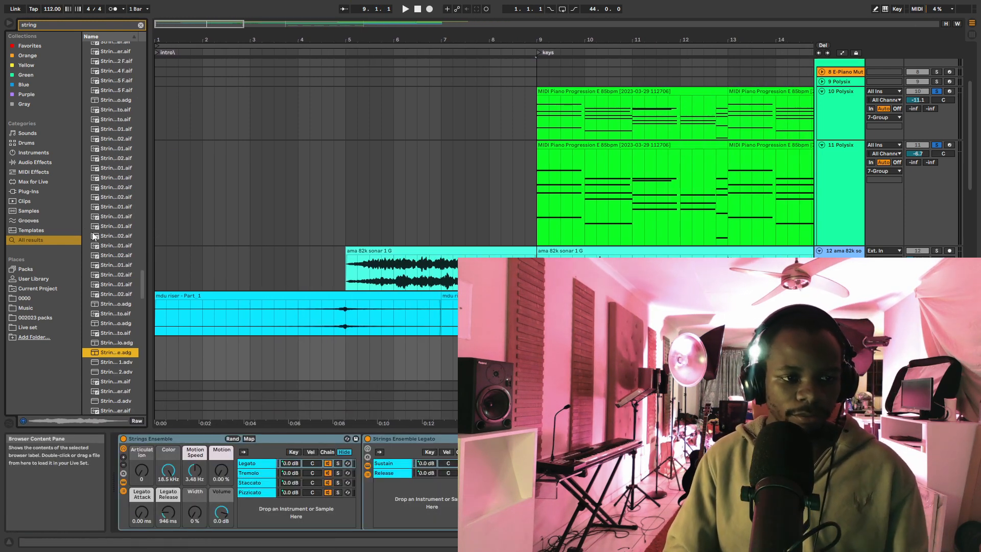
click(81, 230)
scroll(733, 190, down, 2)
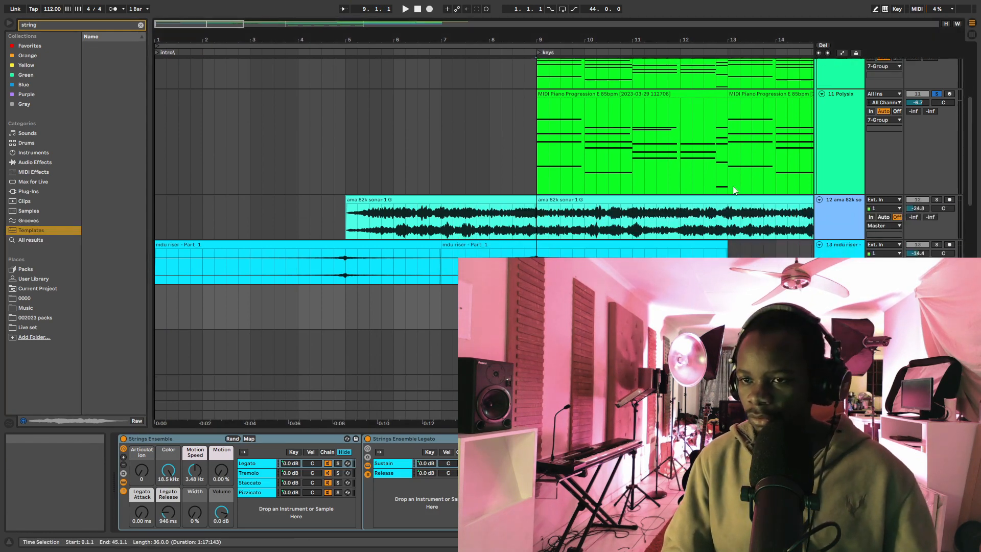
click(819, 200)
click(819, 209)
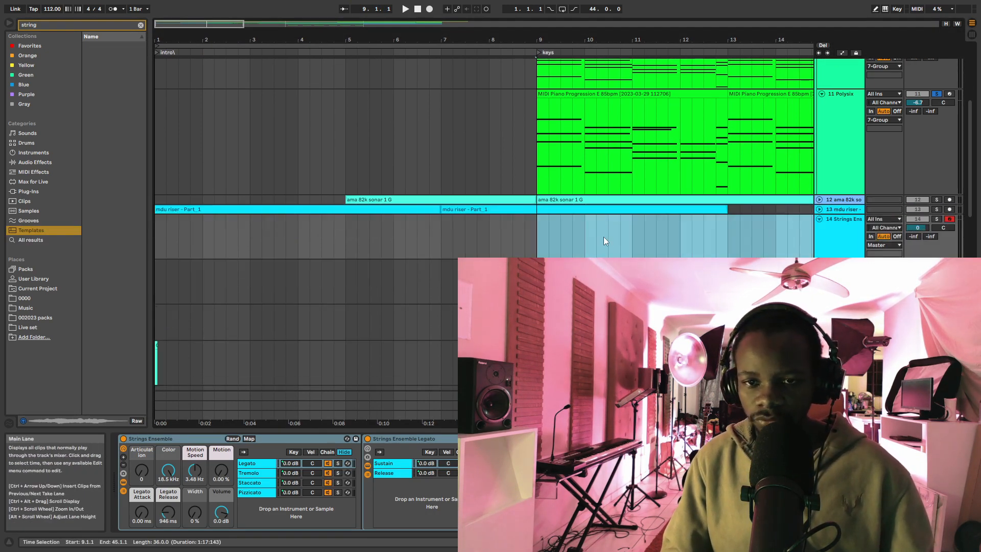
Step: Open the 11 Polysix clip at bar 9 in an enlarged note editor and play its first chord briefly
click(593, 94)
drag(409, 428, 278, 5)
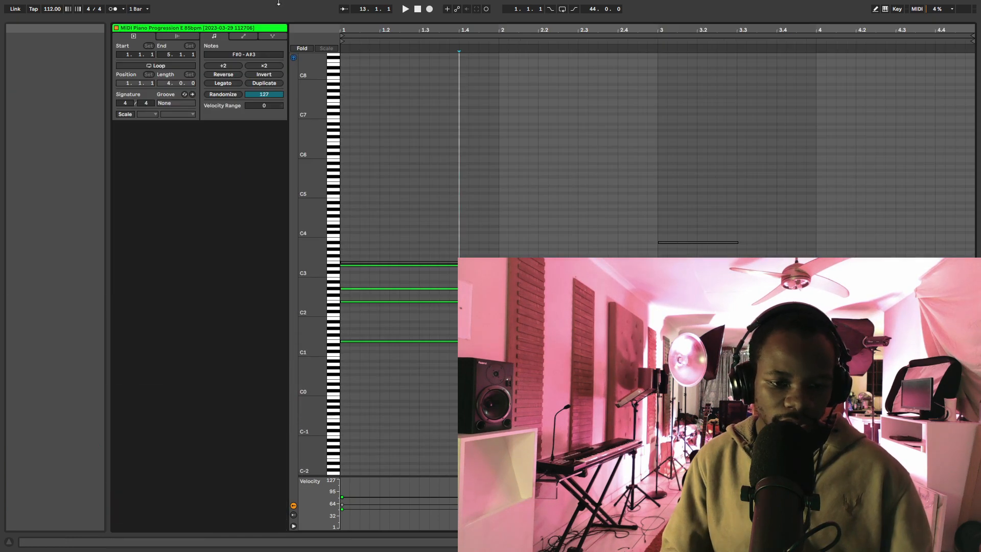
key(space)
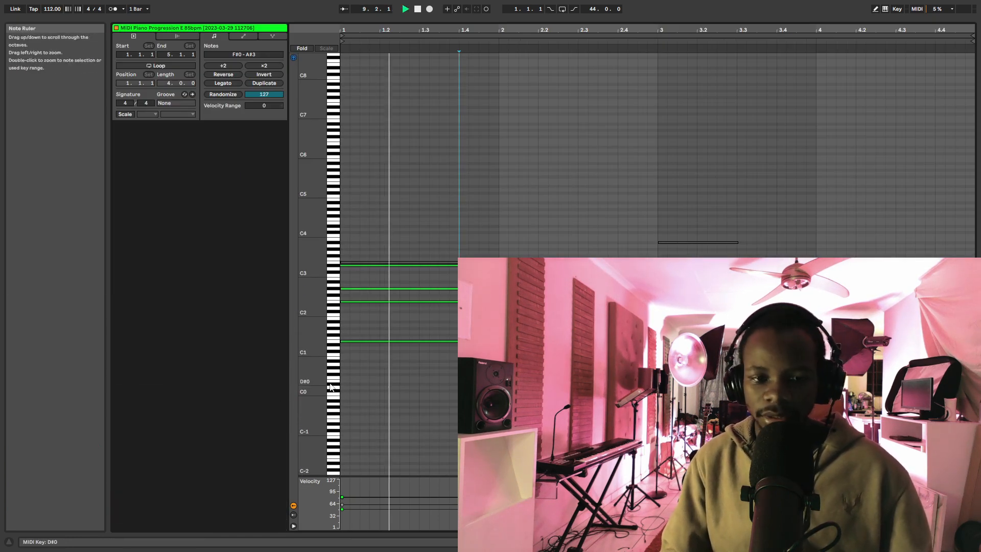
key(space)
Step: Select the E1 notes, magnify the piano roll vertically and sound individual keys against the chord playback
click(333, 342)
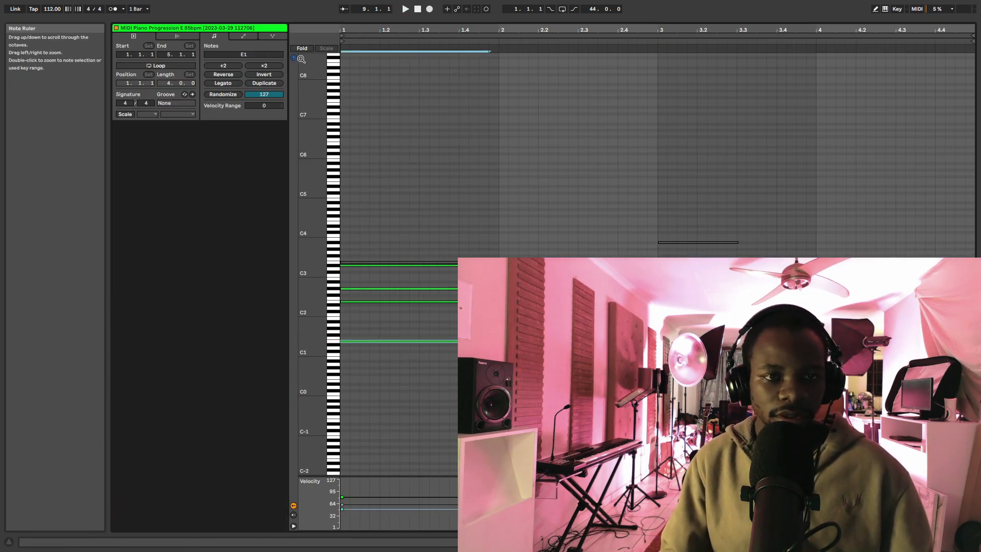
click(335, 224)
drag(334, 228, 331, 251)
key(space)
click(335, 251)
click(335, 245)
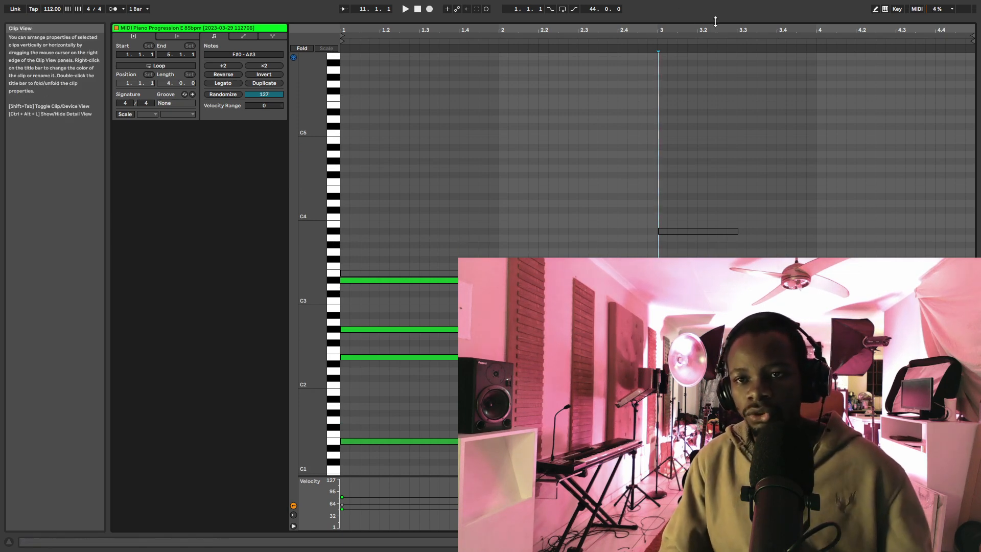
Step: Create an empty MIDI clip on the 14 Strings Ensemble track from bar 5 to bar 9 as one unlooped four-bar clip
drag(714, 22, 685, 430)
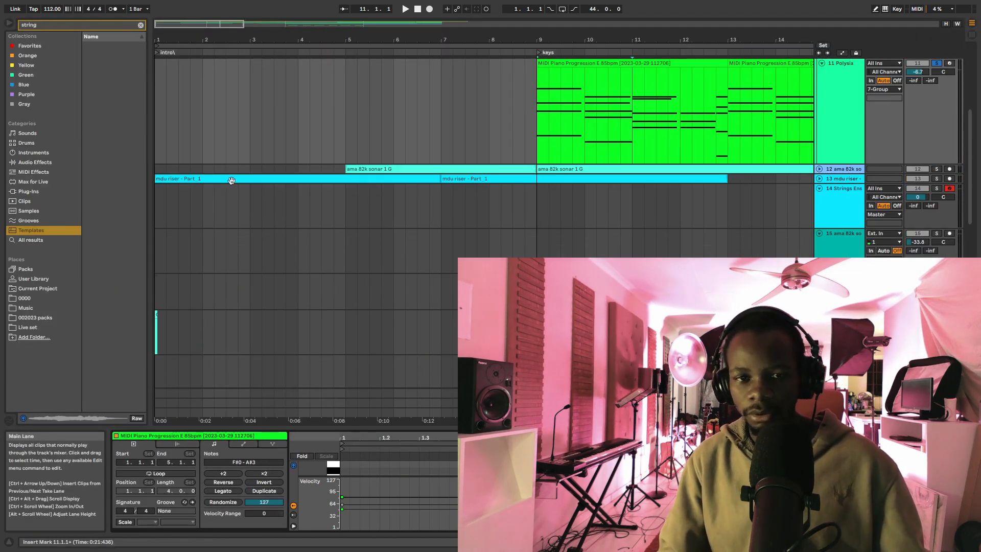
click(347, 197)
key(ctrl+shift+m)
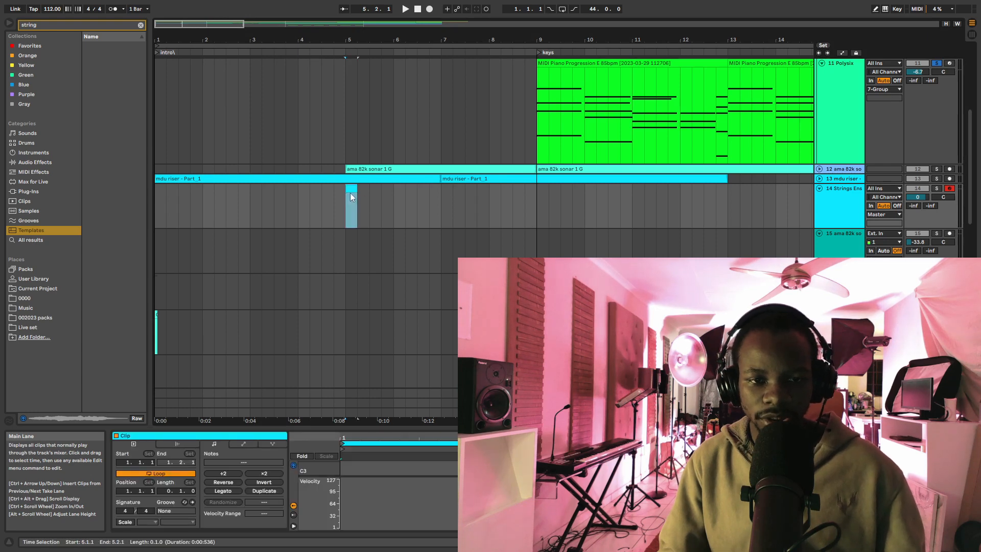
drag(357, 194, 536, 198)
right_click(484, 194)
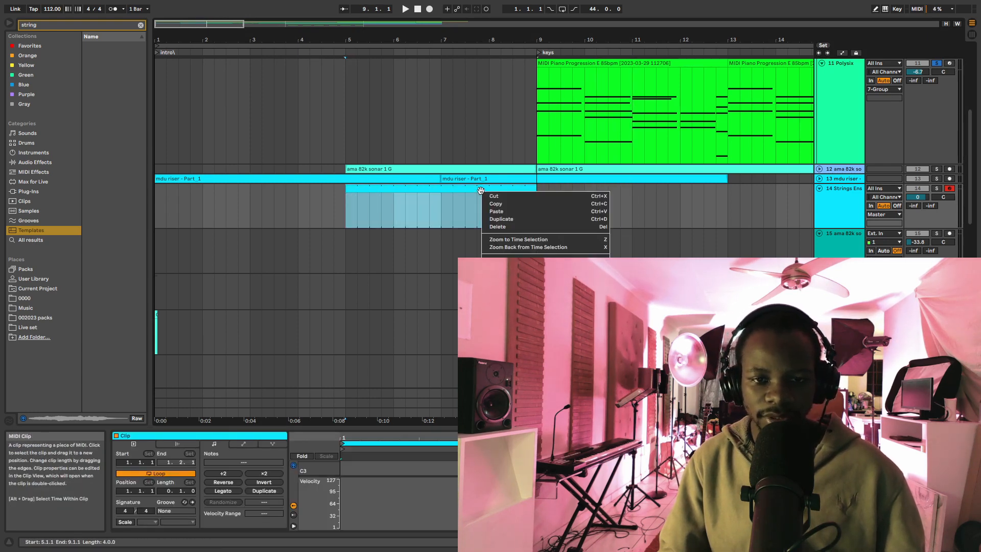
click(511, 289)
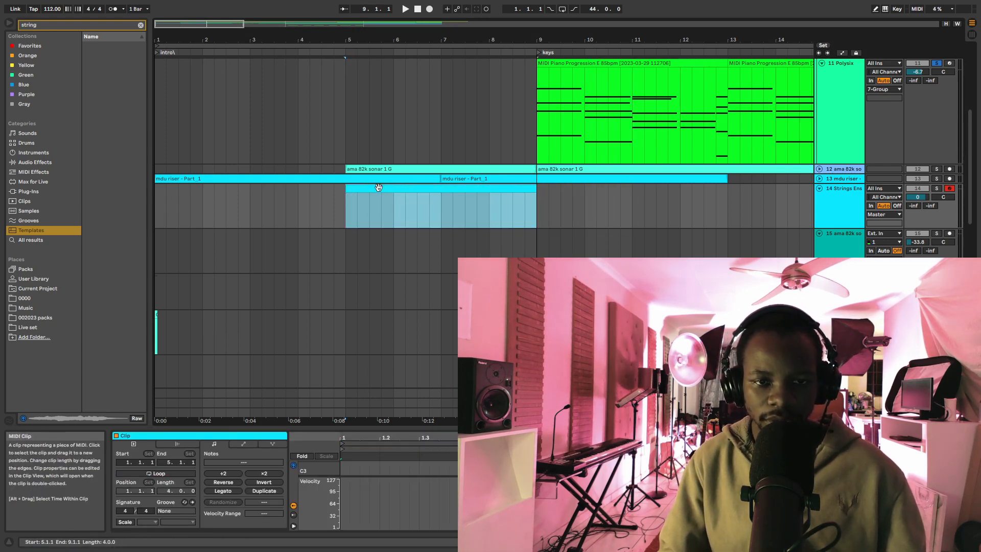
Step: Open the new strings clip in an enlarged, vertically magnified note editor and solo the 14 Strings Ensemble track
double_click(378, 187)
drag(436, 426, 446, 112)
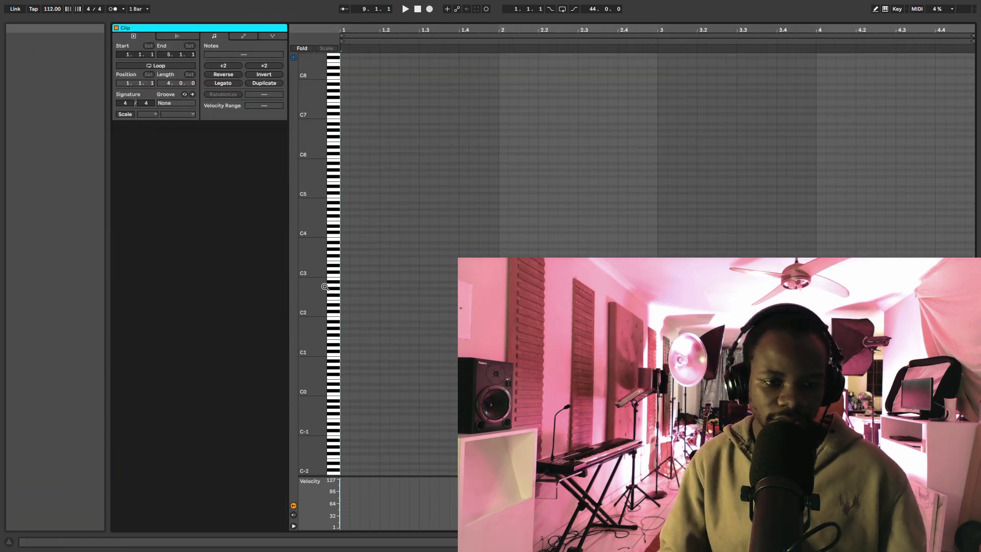
drag(302, 278, 308, 283)
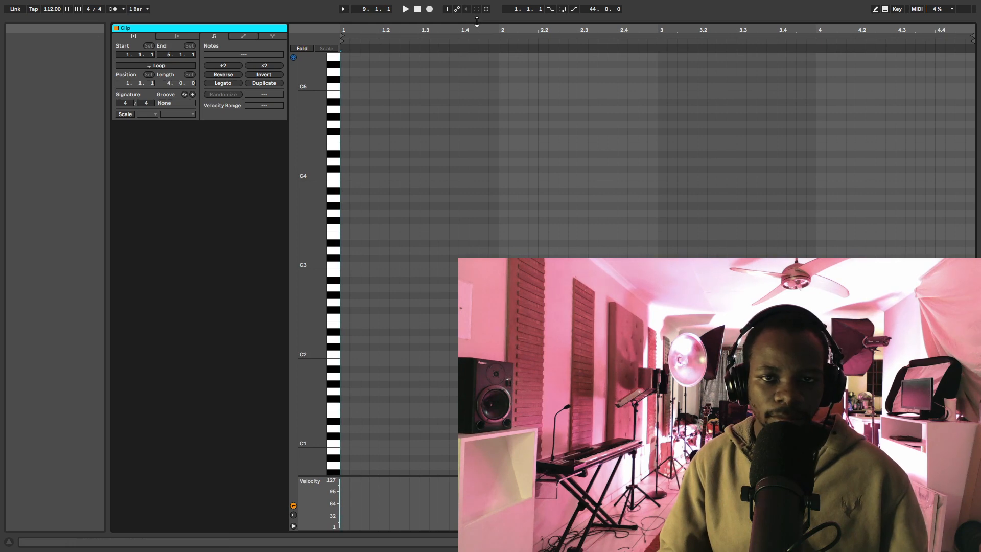
drag(476, 21, 476, 358)
scroll(939, 109, up, 2)
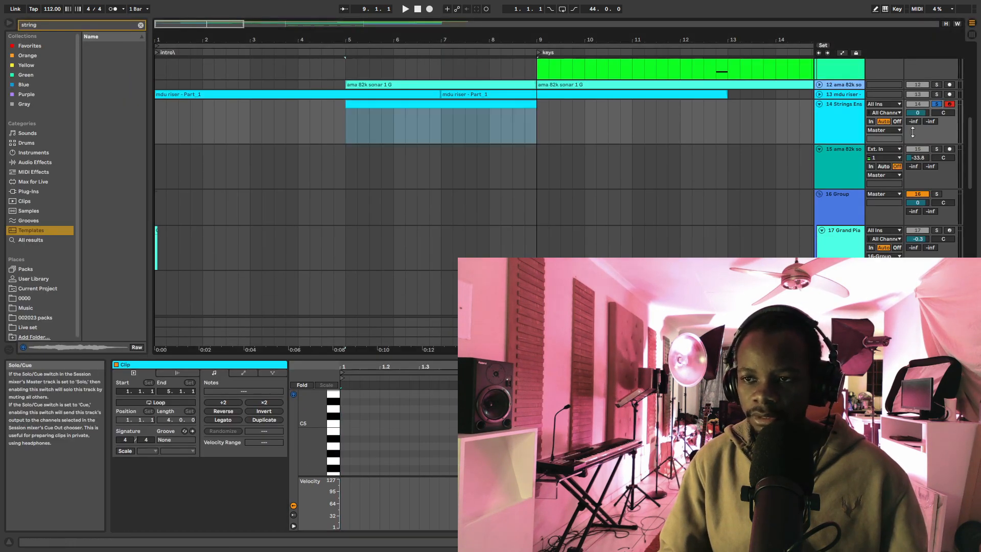
drag(476, 357, 476, 175)
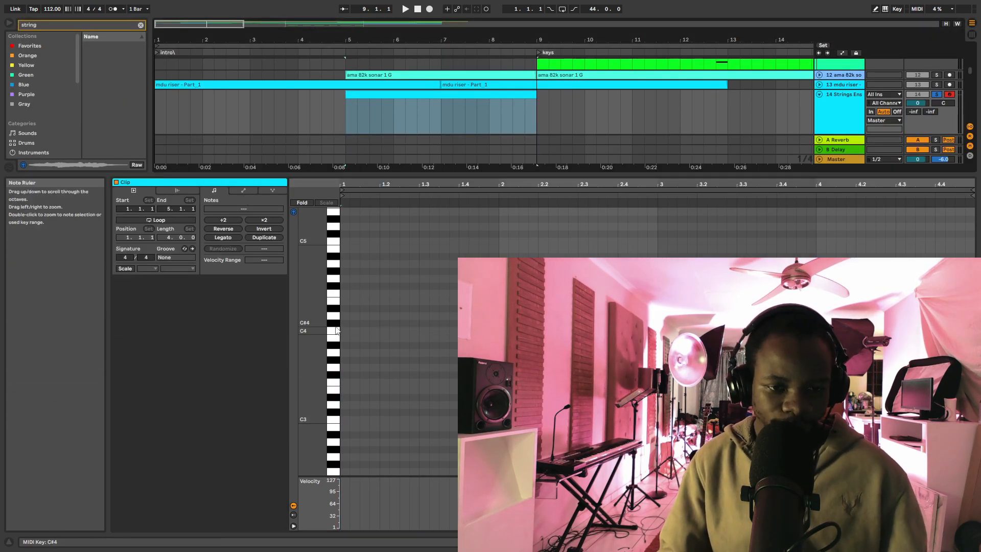
Step: Add a G#3 note at the start of the strings clip and lengthen it to the full four bars
click(345, 361)
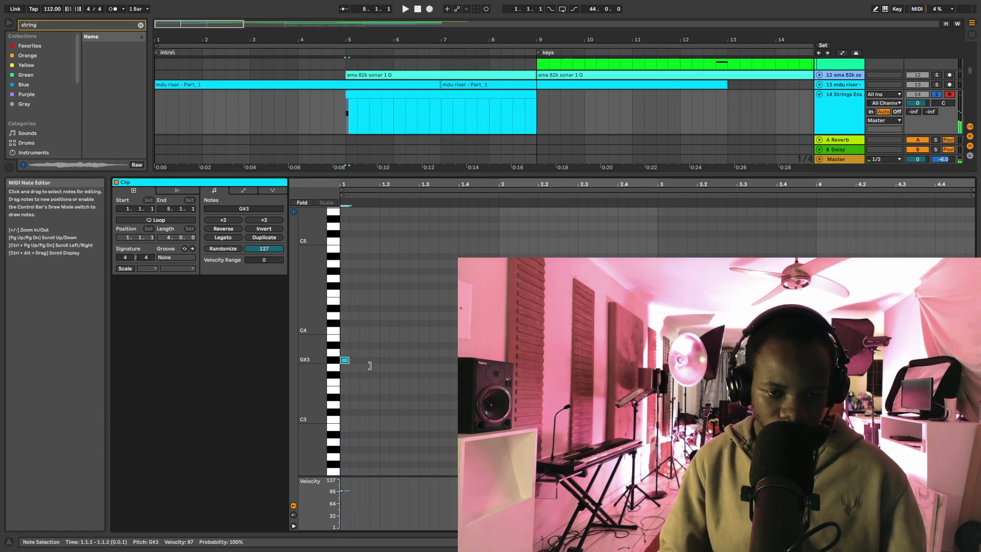
drag(369, 365, 945, 360)
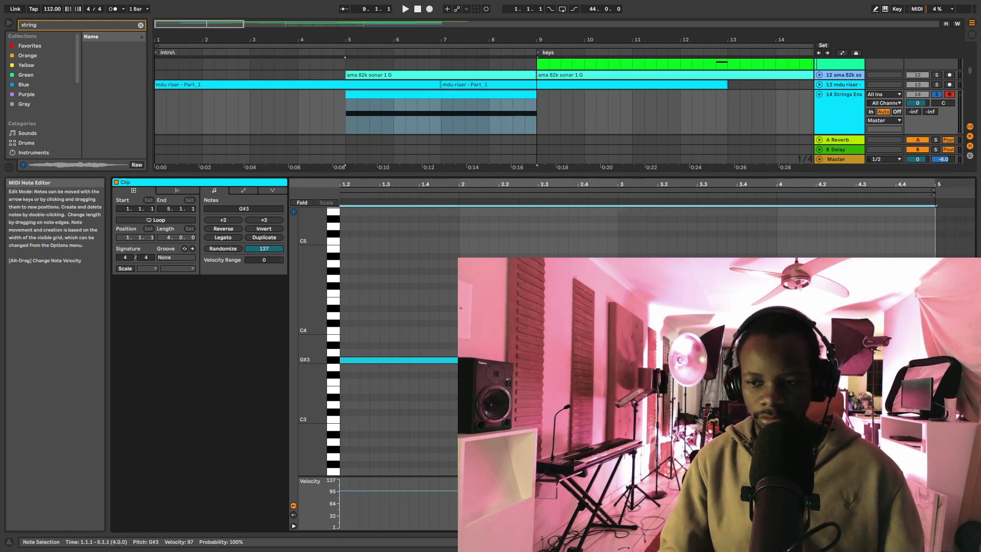
drag(371, 365, 447, 405)
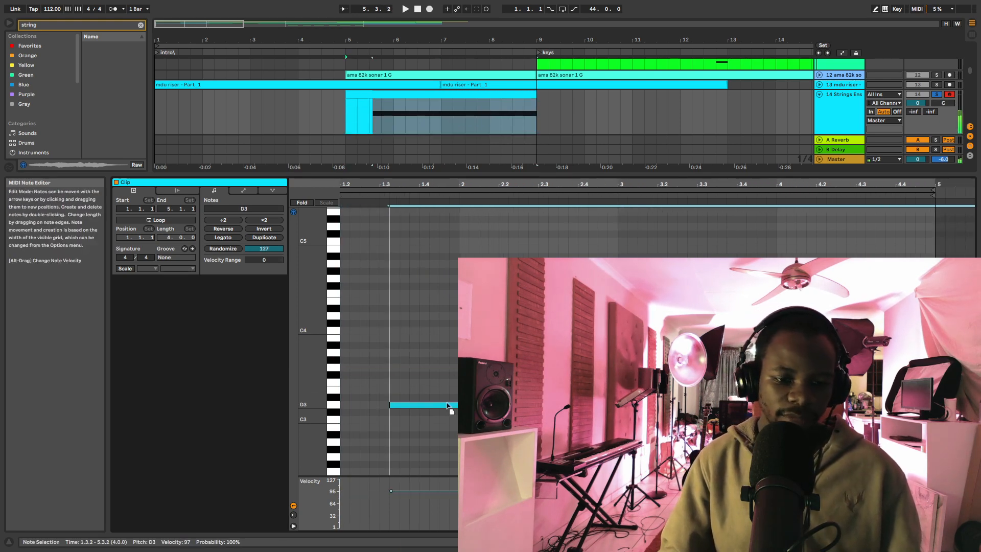
key(ctrl+z)
Step: Add a long G#2 note from the start of the strings clip and lower the track's volume to -12.2 dB
scroll(347, 434, down, 3)
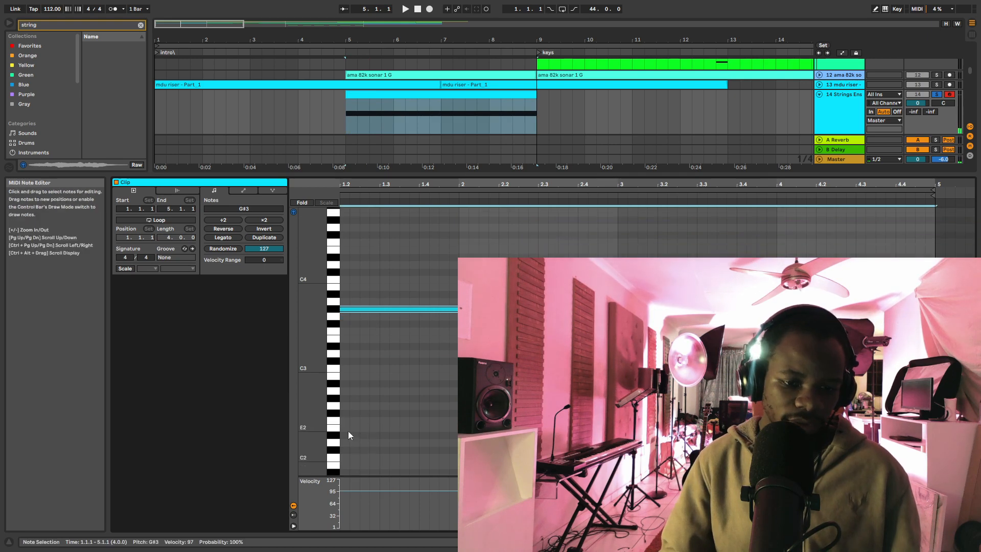
double_click(344, 398)
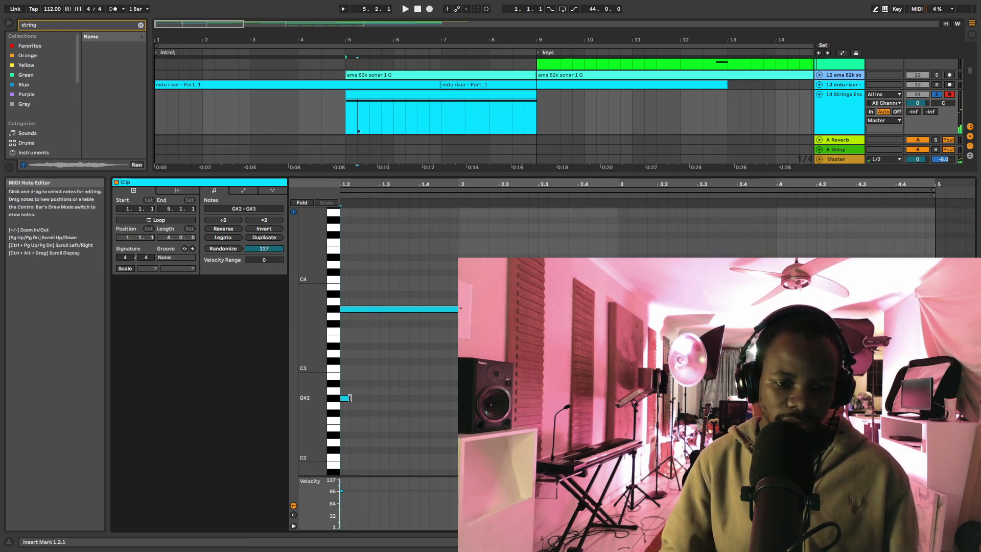
drag(349, 398, 934, 398)
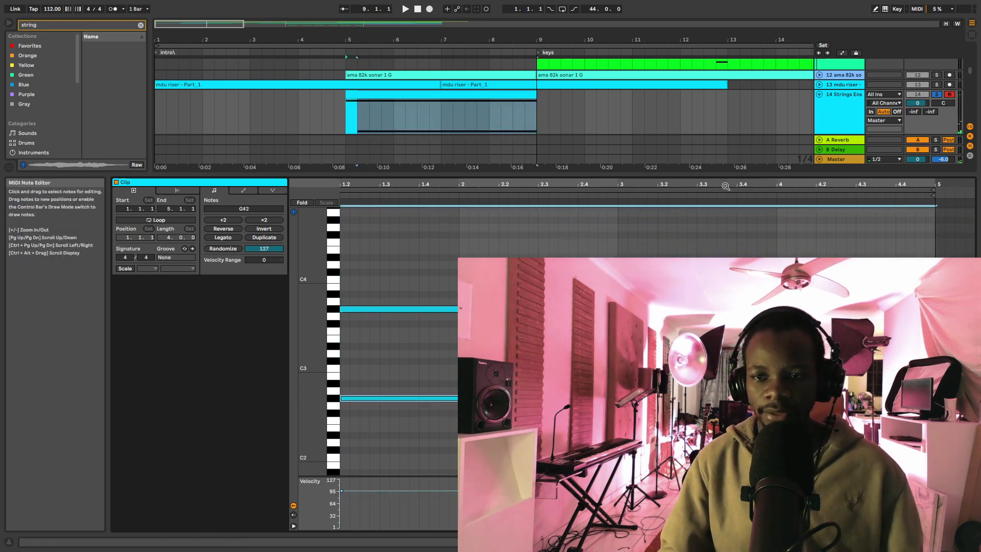
drag(724, 175, 710, 421)
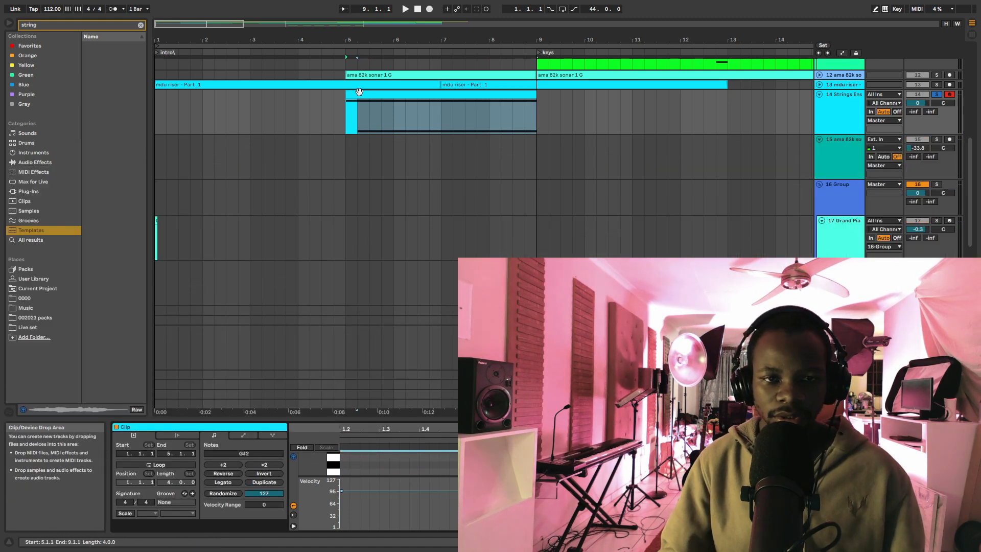
drag(917, 103, 917, 120)
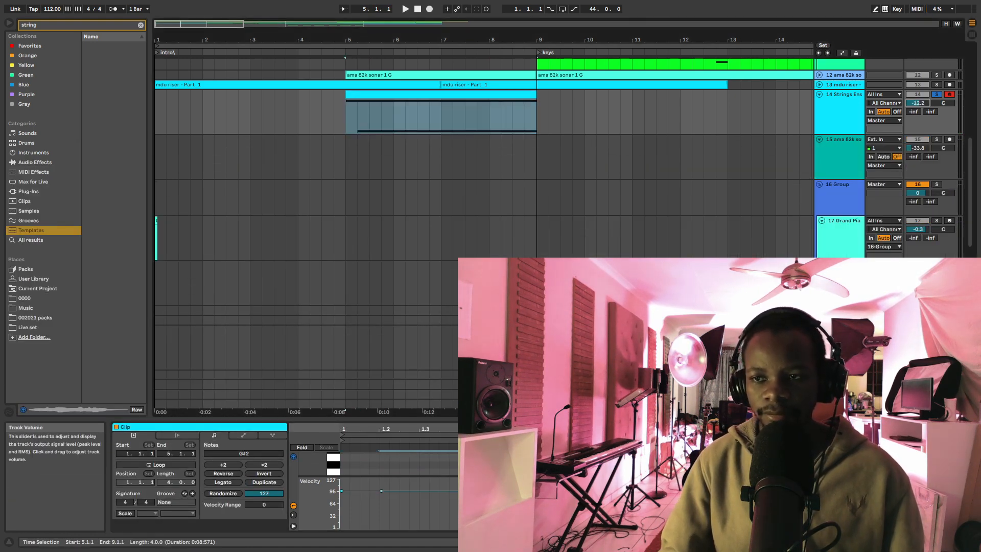
Step: Extend the G#2 note to the end of the four-bar strings clip
drag(669, 418, 660, 20)
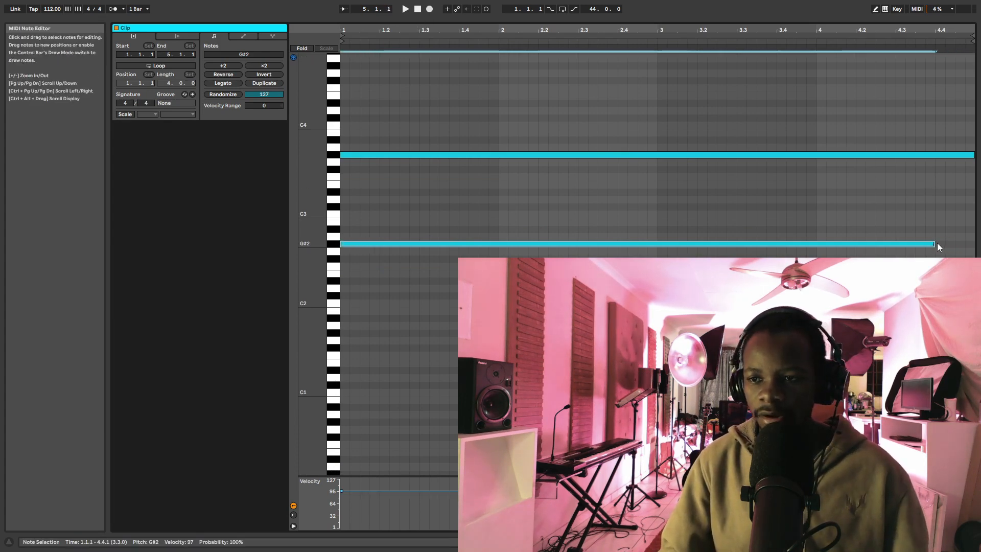
drag(934, 243, 968, 250)
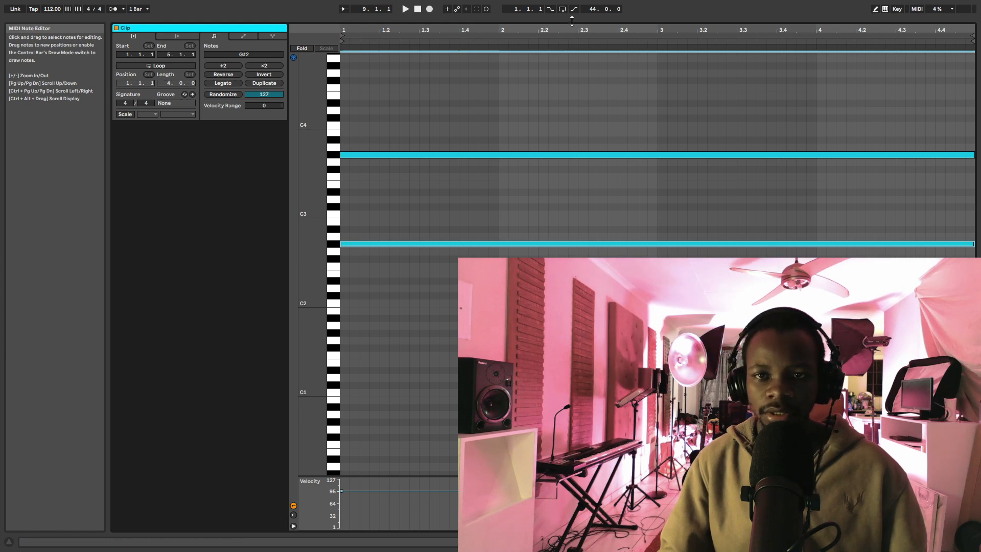
drag(572, 22, 567, 431)
scroll(497, 211, up, 4)
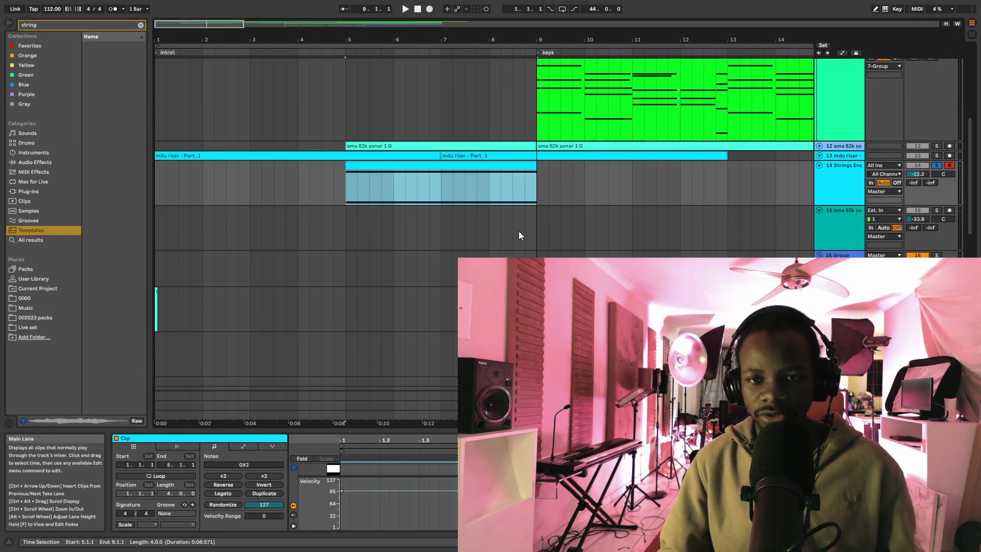
Step: Show the arrangement from the intro past the melo marker and unfold the 13 mdu riser track
scroll(552, 225, up, 4)
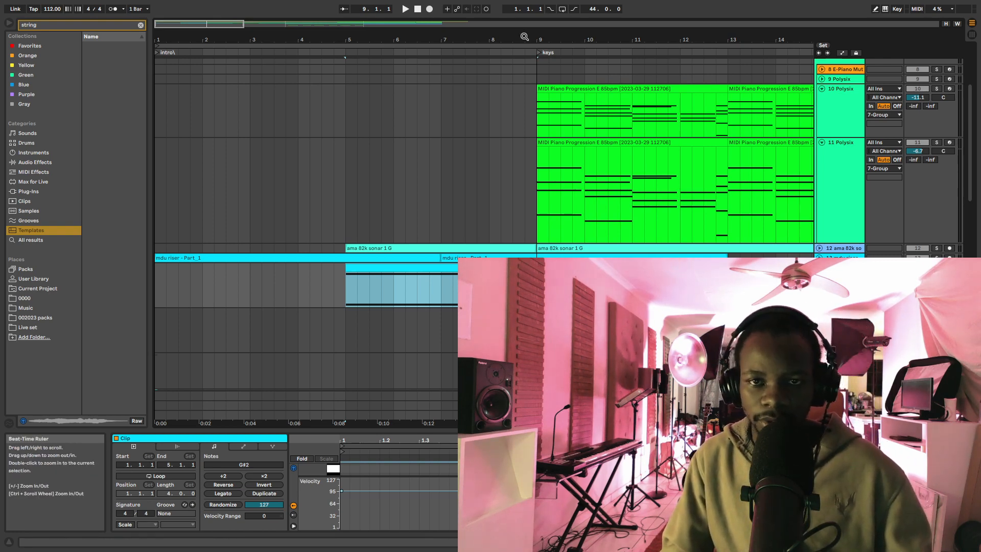
drag(525, 37, 525, 18)
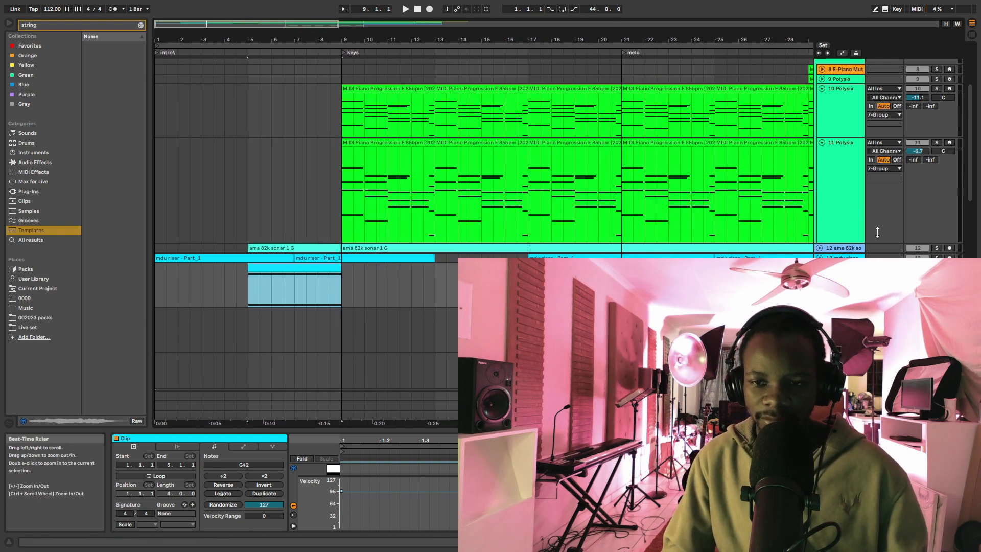
click(818, 248)
click(818, 248)
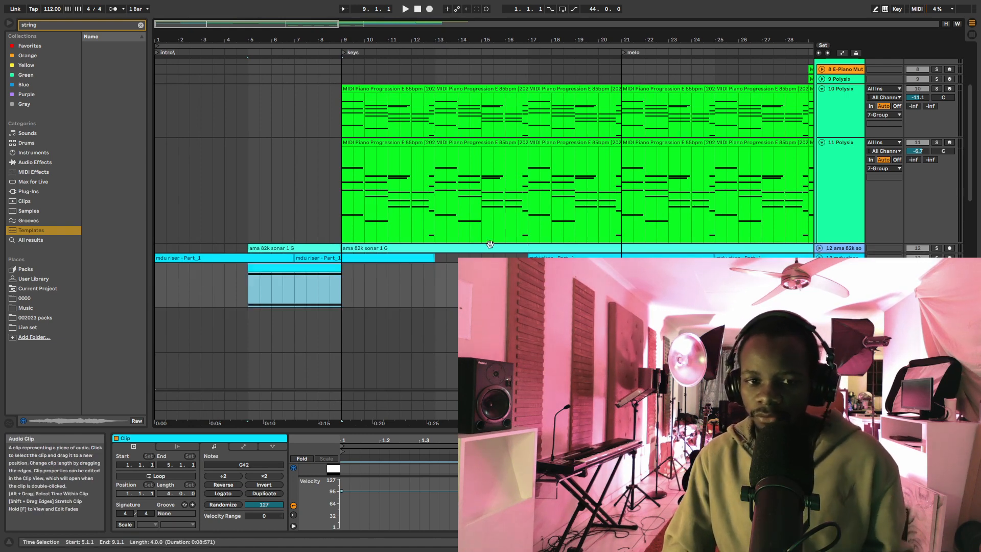
scroll(235, 280, down, 2)
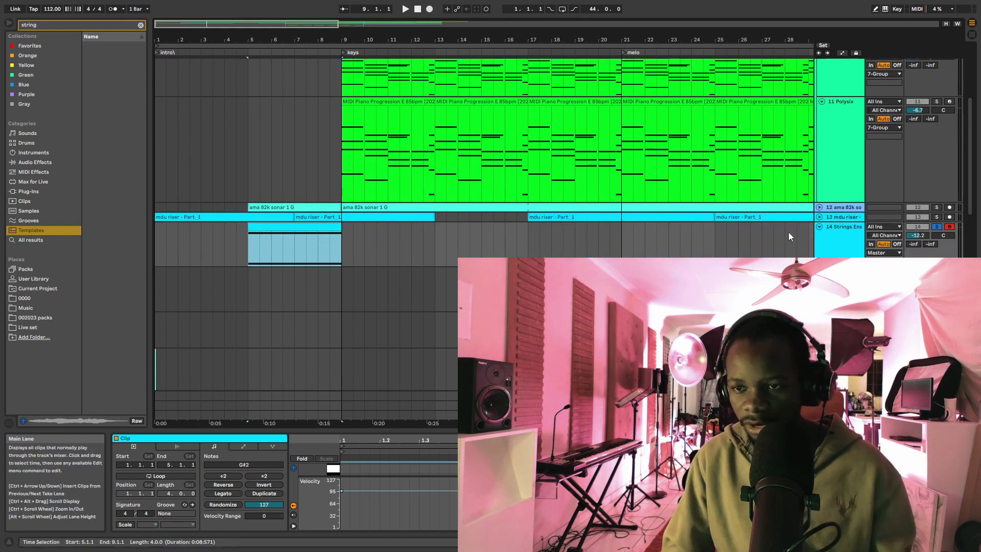
scroll(675, 229, down, 1)
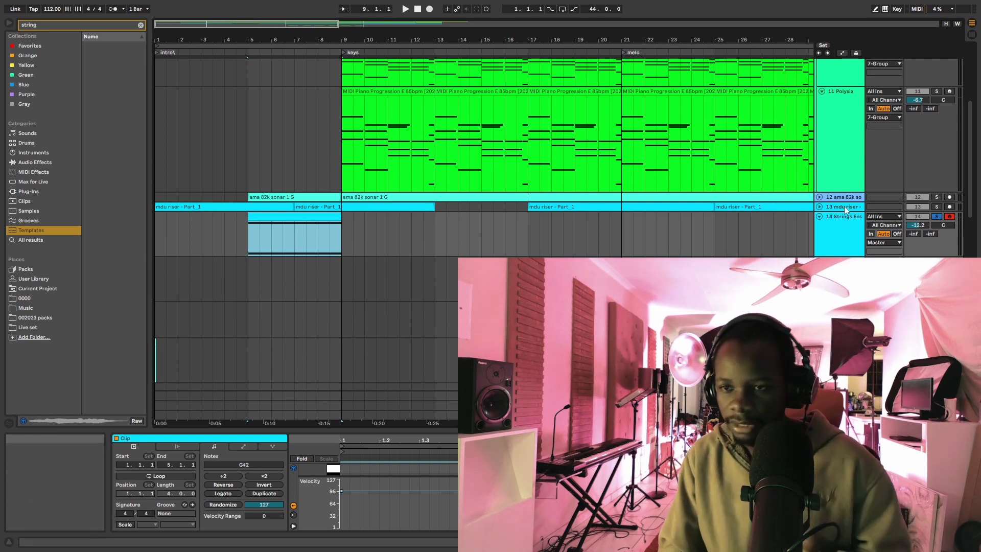
click(819, 207)
click(819, 207)
click(819, 207)
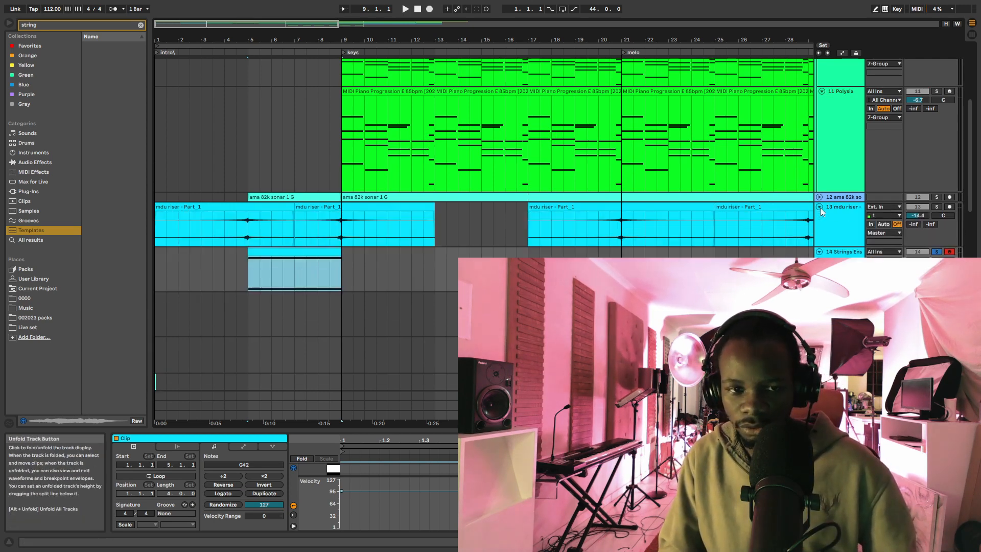
Step: Play the soloed strings from bar 5 and lower their track volume to about -14.6 dB
key(space)
click(917, 260)
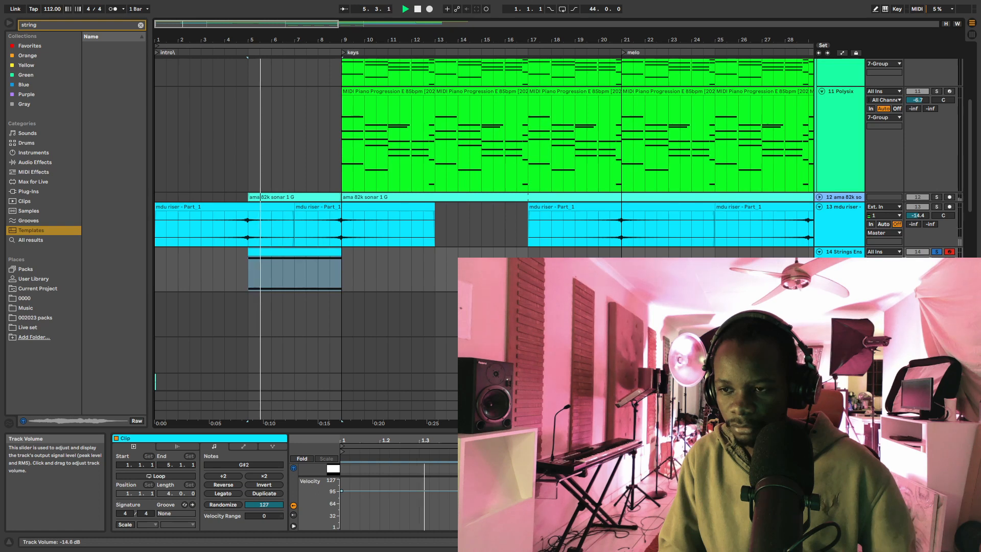
drag(912, 268, 912, 254)
key(space)
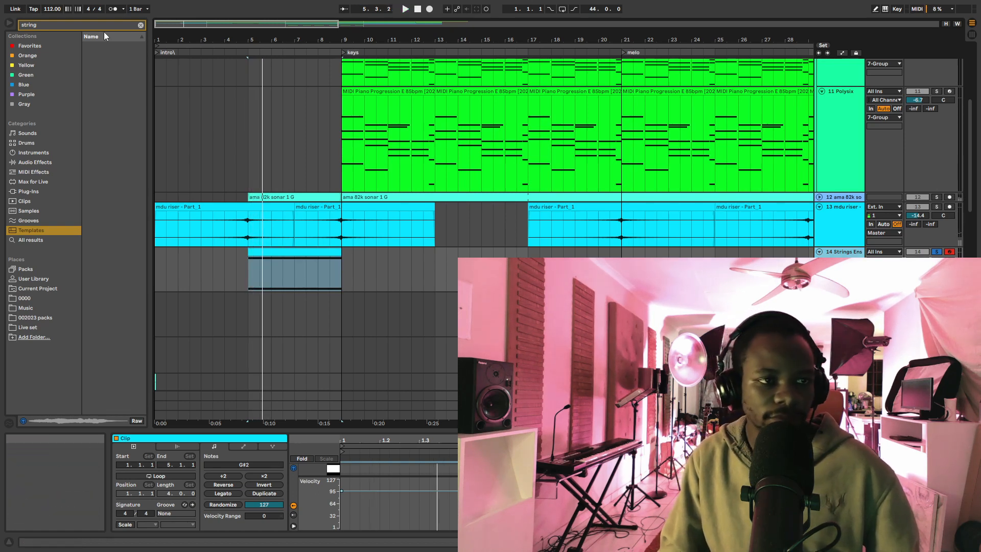
Step: Clear the browser search, add an EQ Eight audio effect to the Strings Ensemble track and audition it briefly
click(140, 25)
click(28, 162)
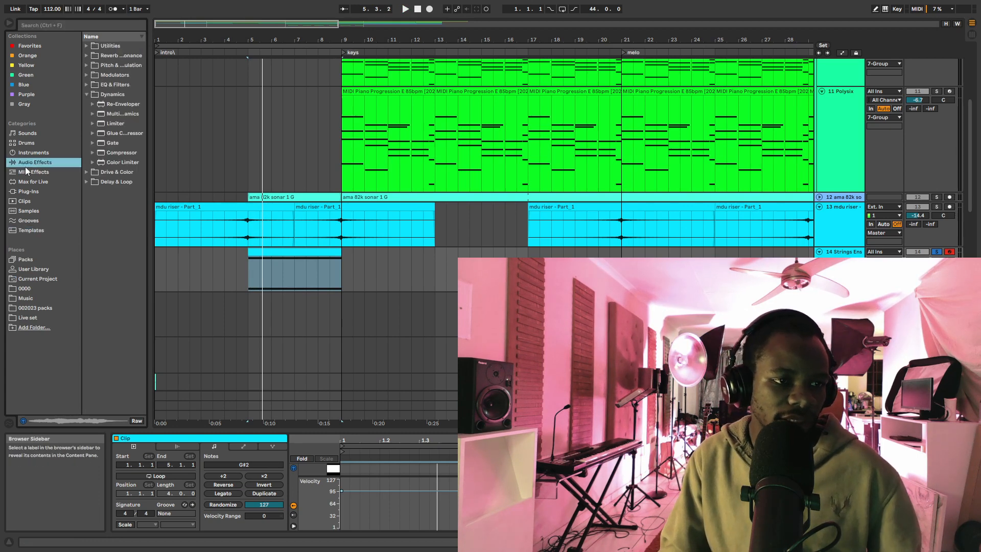
click(84, 83)
drag(116, 106, 338, 292)
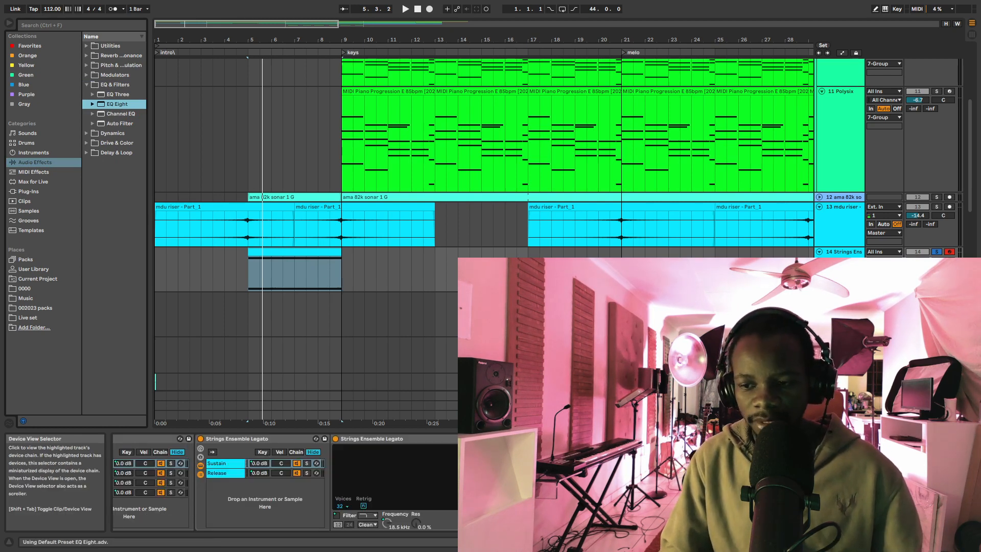
key(space)
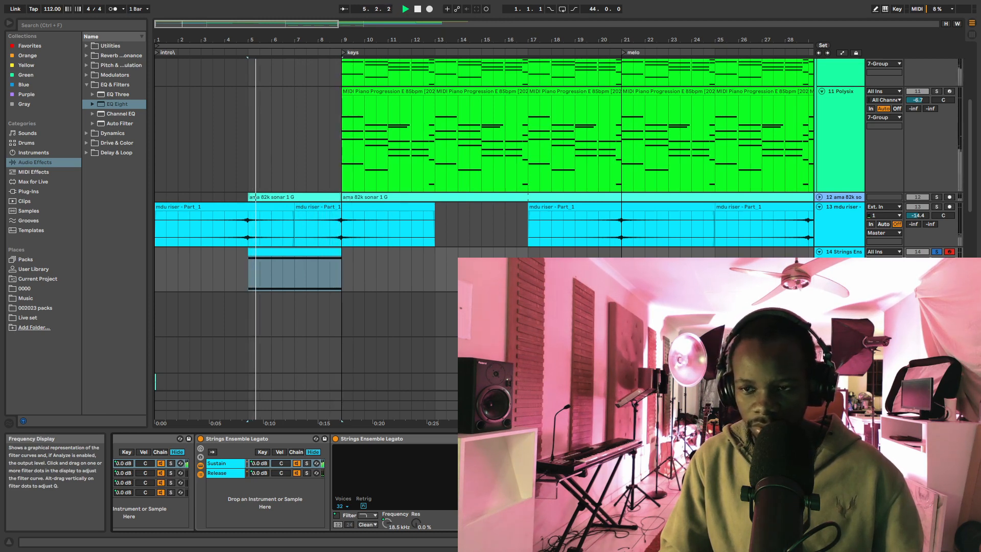
key(space)
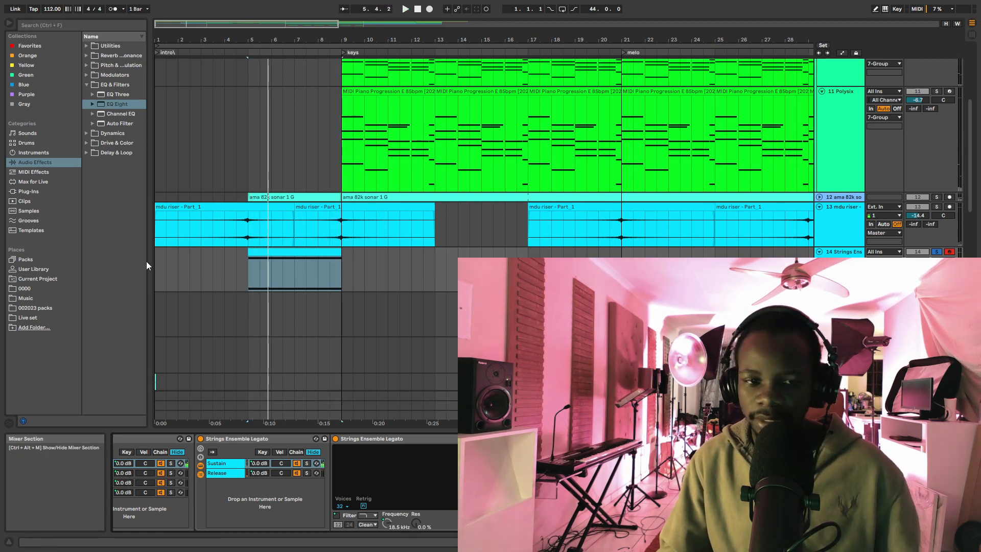
Step: Enable looping on the strings clip and extend it to bar 21, at the melo marker
double_click(331, 270)
click(164, 477)
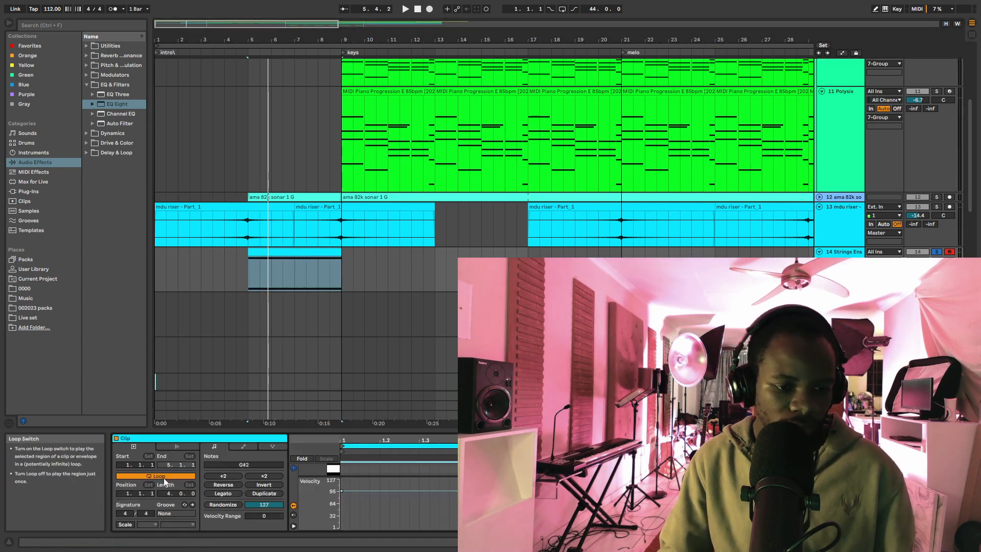
drag(341, 271, 610, 271)
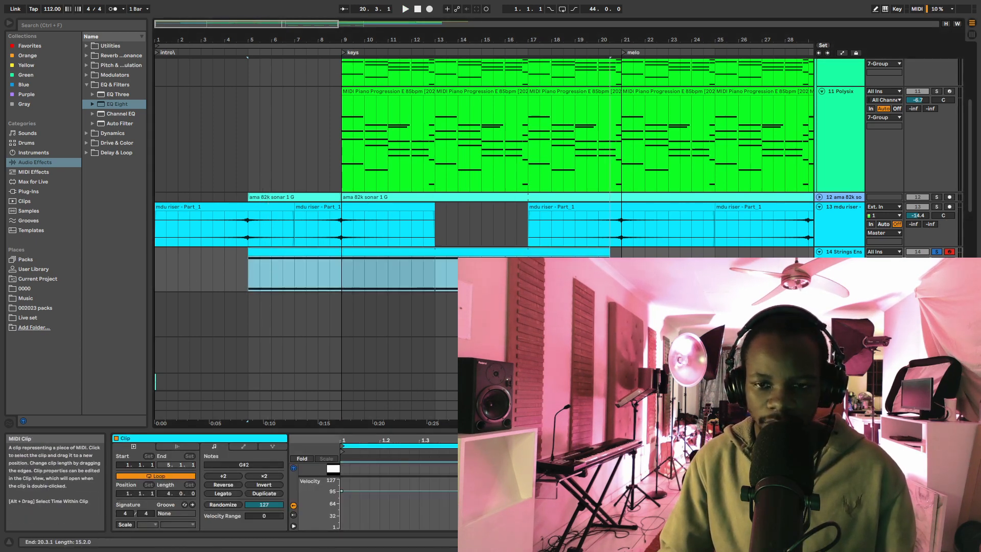
Step: Set the unsoloed strings to -15.0 dB while playing the mix from bar 3, and fold the 13 mdu riser track
click(204, 227)
key(space)
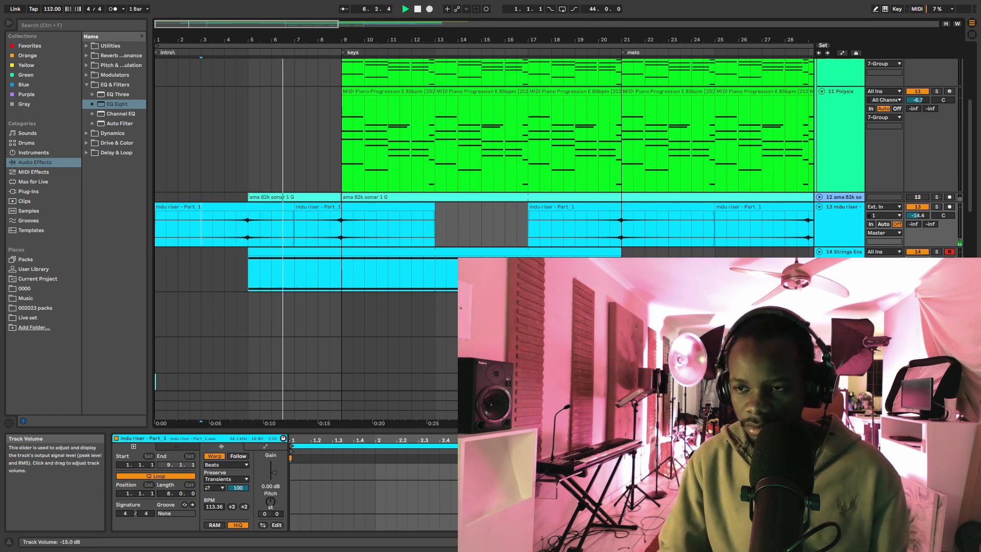
click(819, 207)
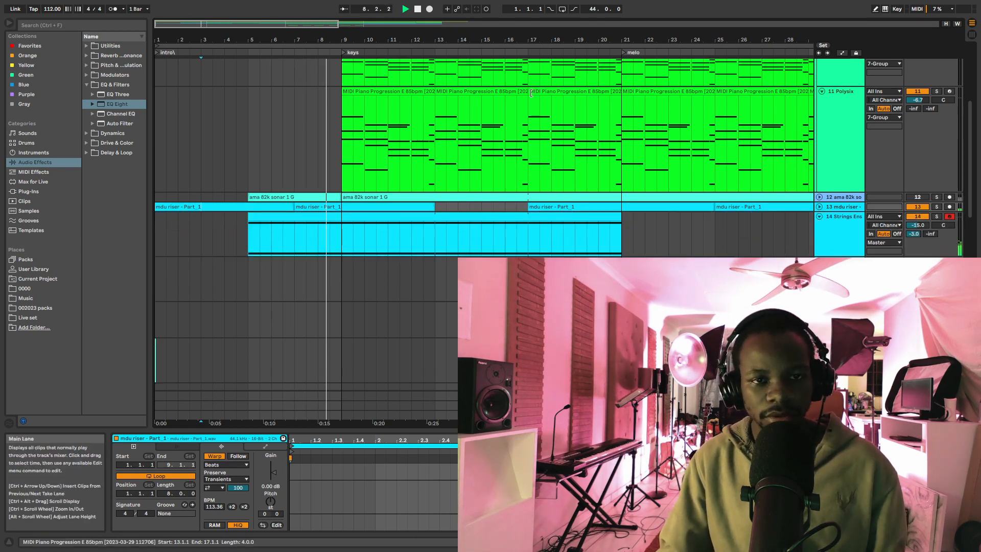
Step: Fold the 10 Polysix and 11 Polysix tracks in the arrangement
scroll(744, 171, up, 2)
click(822, 89)
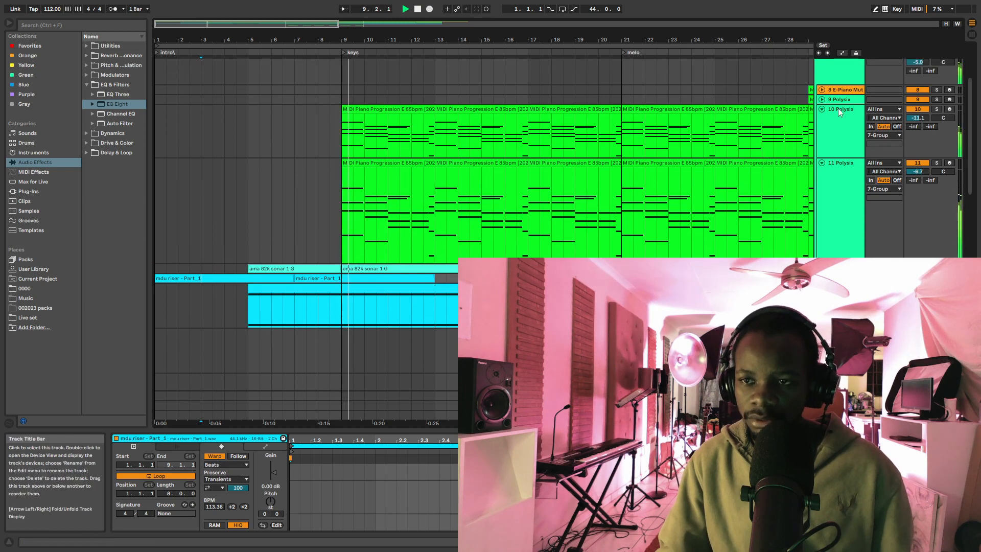
click(821, 119)
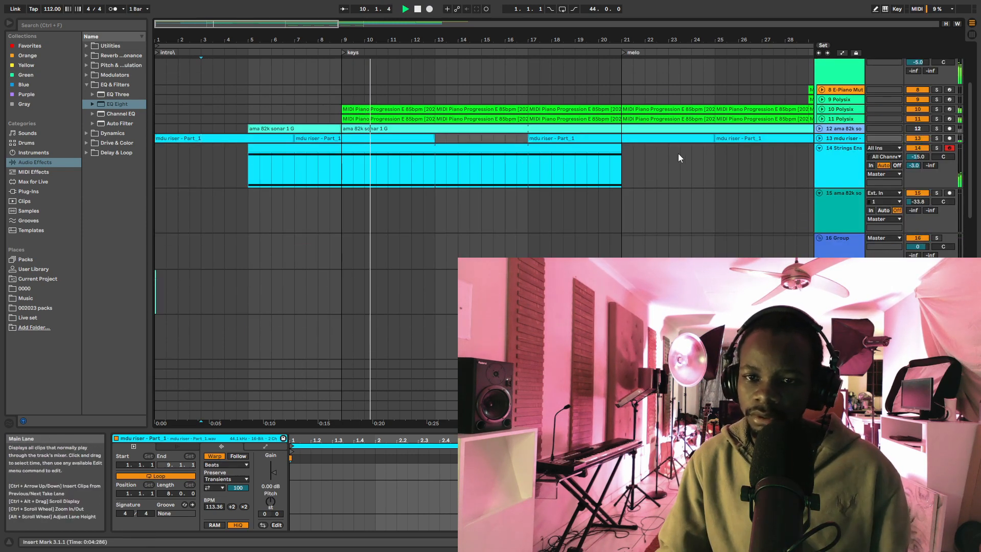
Step: Extend the strings clip to bar 33, at the build marker, and select its full span from bar 5
drag(562, 40, 562, 18)
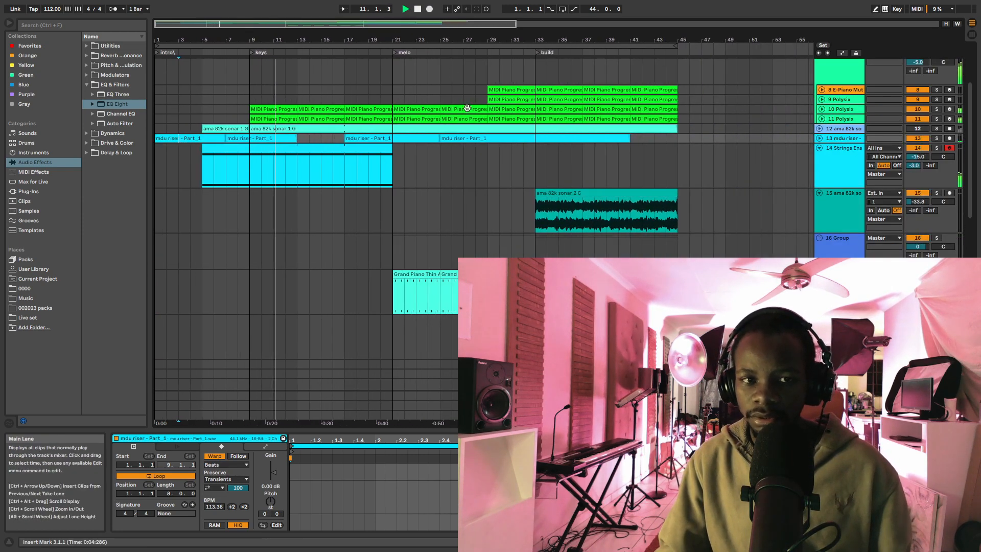
drag(392, 155, 533, 159)
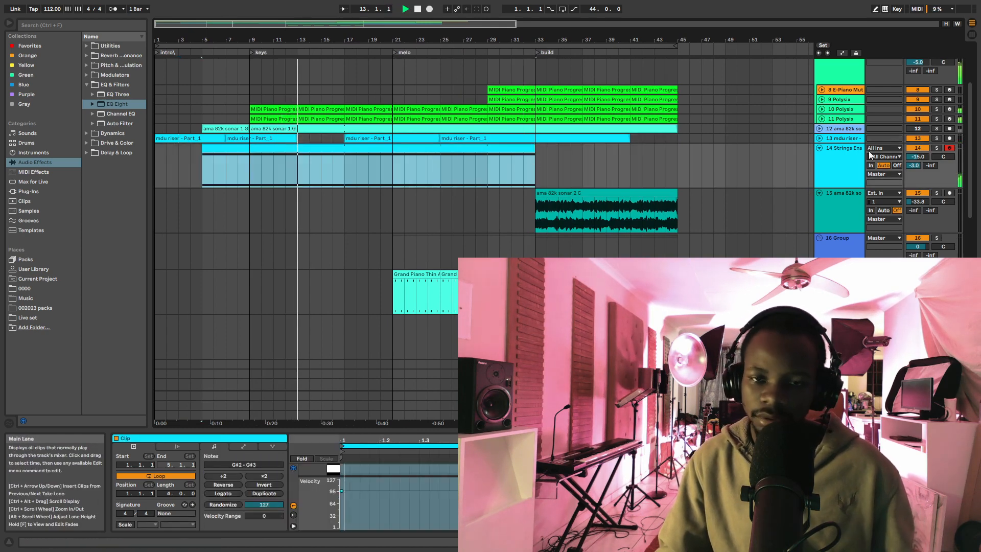
drag(246, 167, 323, 175)
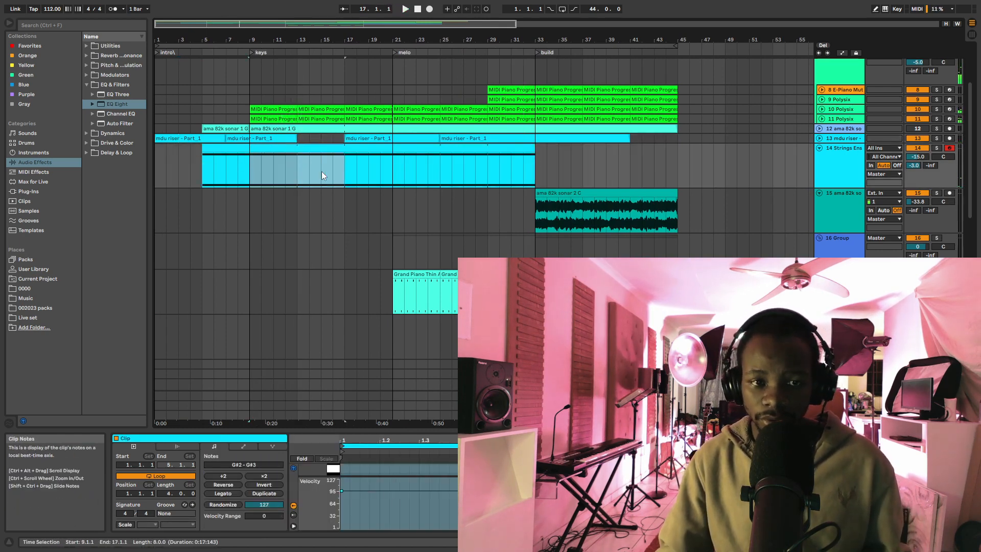
drag(434, 181, 539, 184)
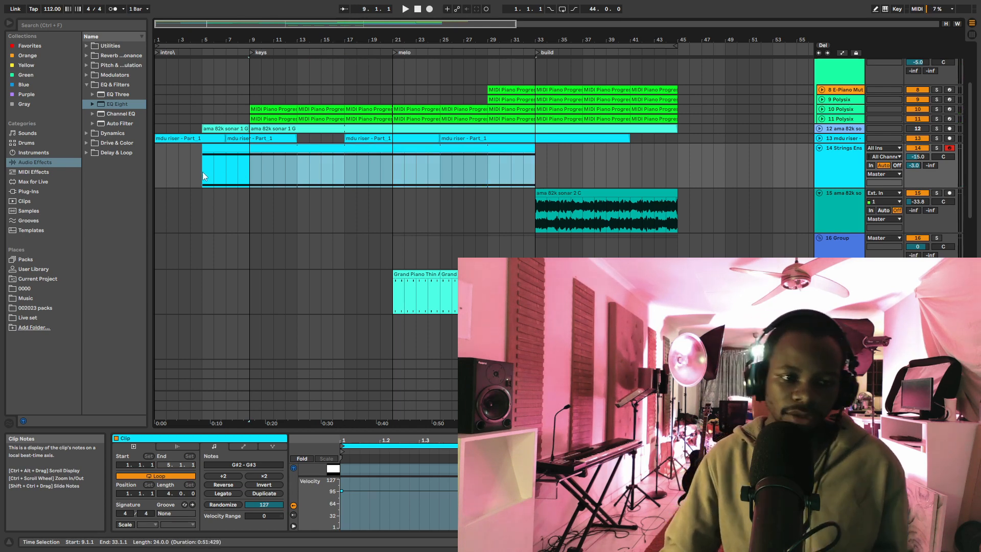
drag(202, 172, 552, 171)
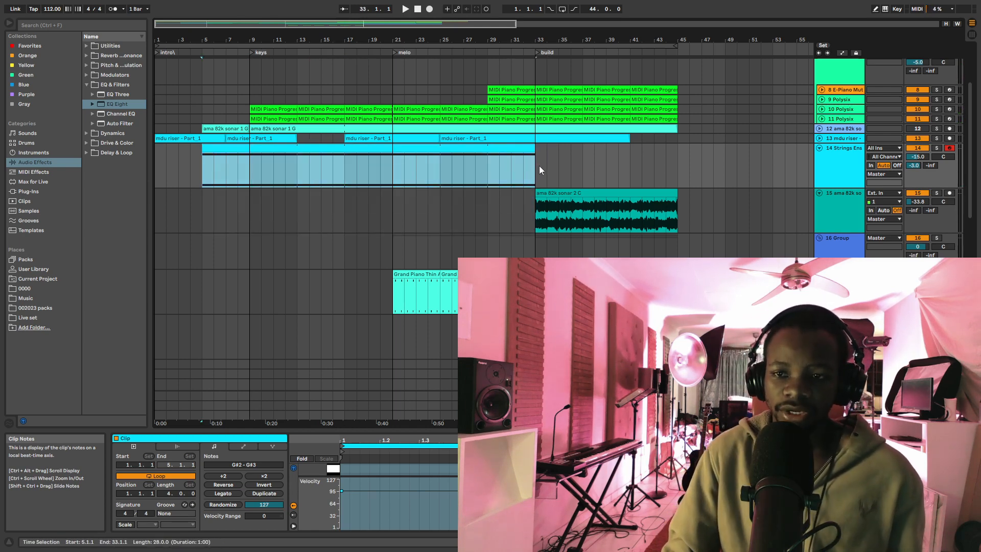
Step: Solo the 12 ama 82k sonar and Strings Ensemble tracks and audition them together from bar 5
click(220, 129)
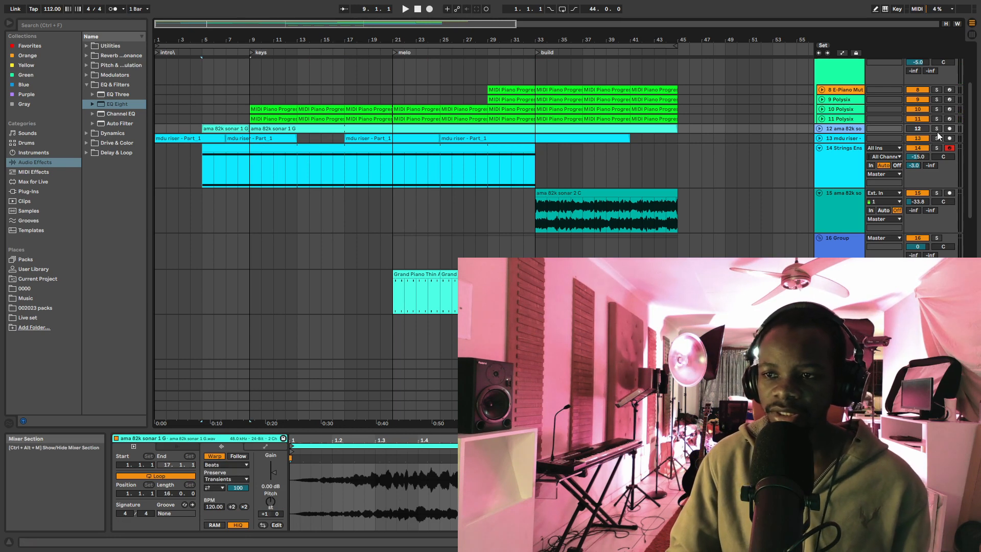
click(937, 130)
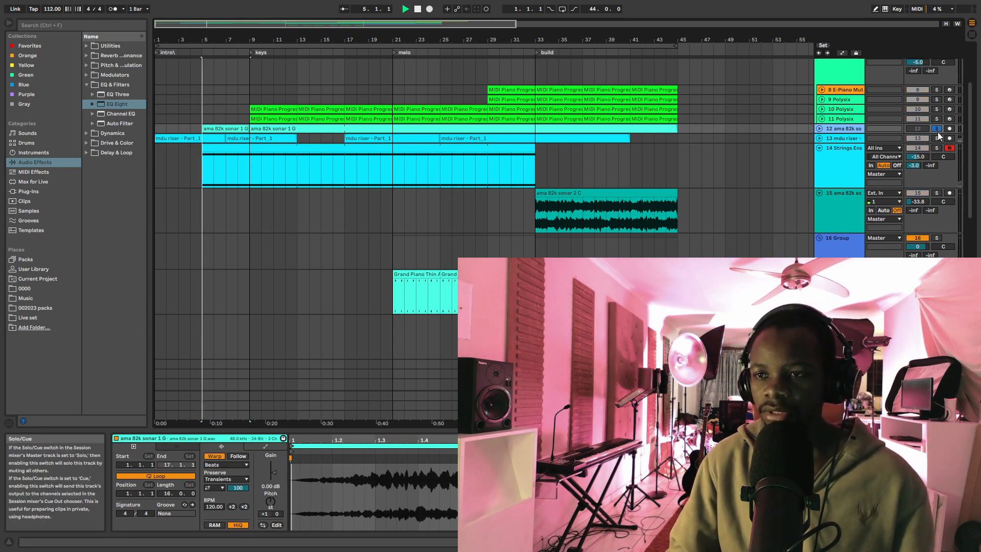
click(820, 128)
key(space)
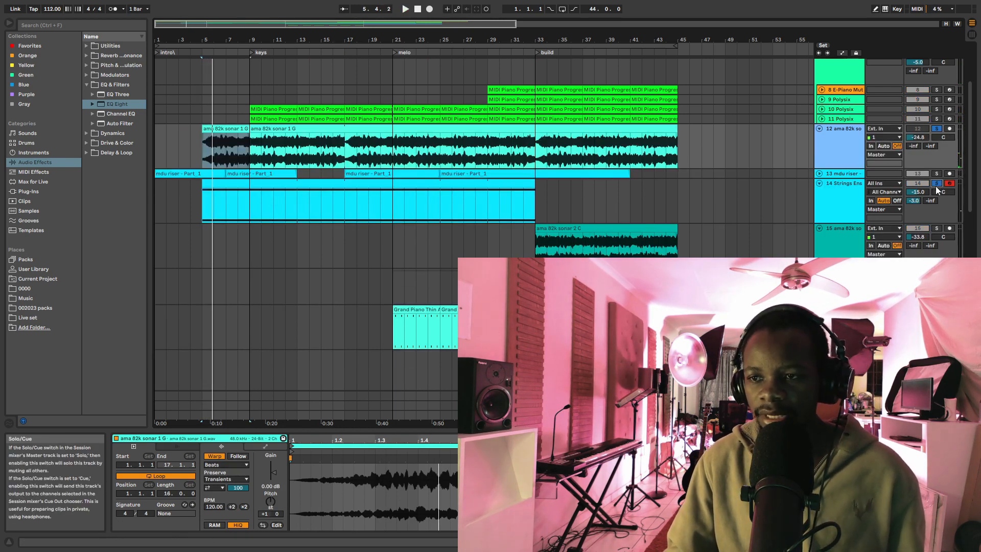
key(space)
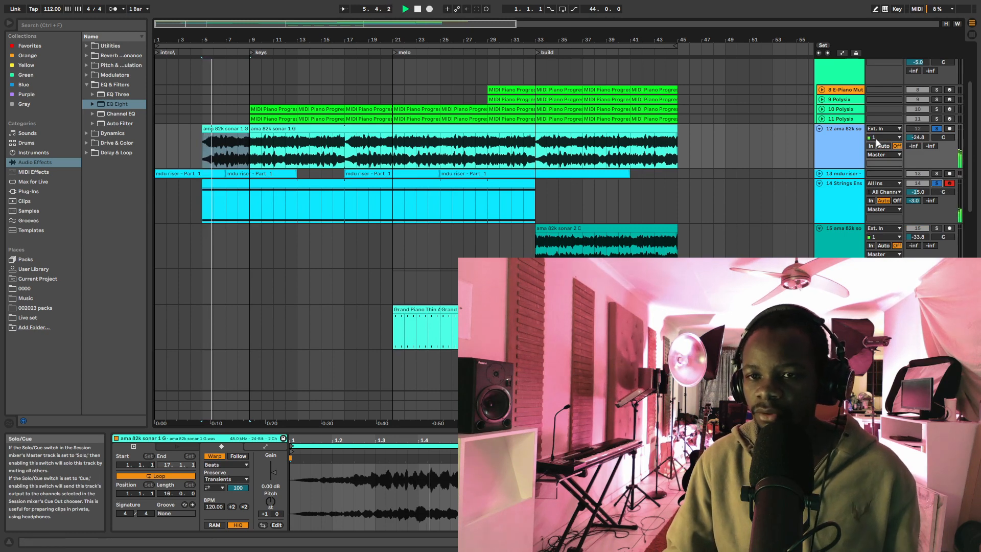
click(819, 129)
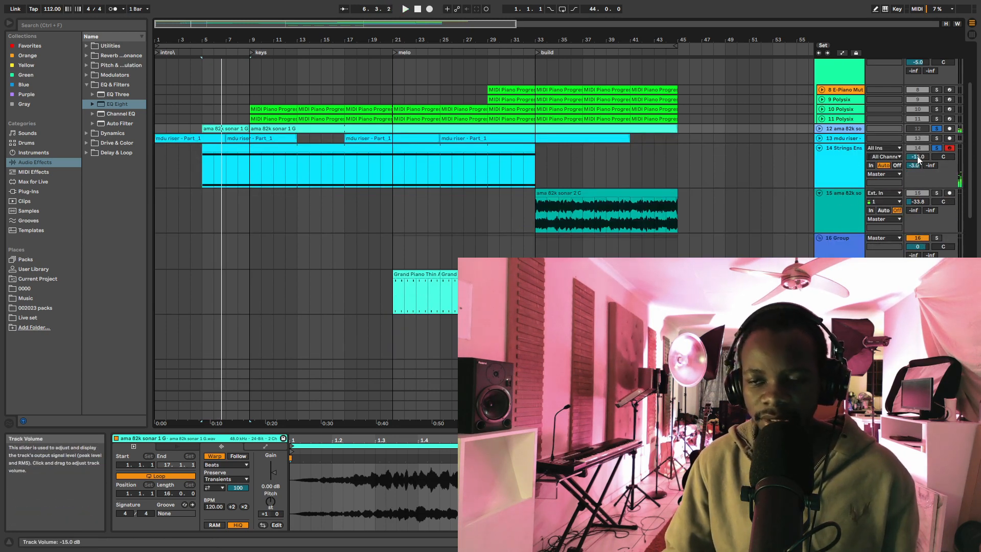
Step: Lower the strings track volume to -20.1 dB, then unsolo both tracks and check the full mix from bar 5
drag(917, 157, 917, 158)
key(space)
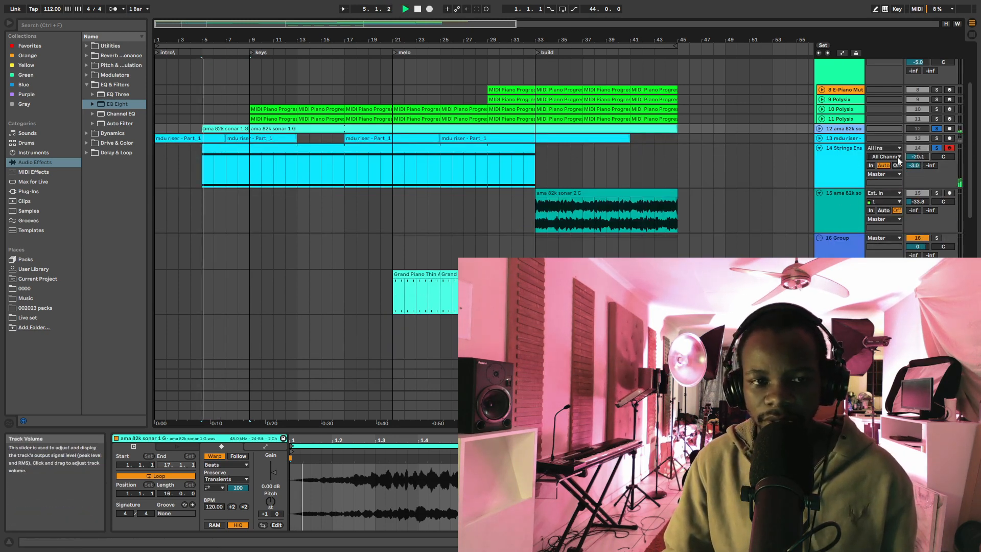
click(936, 148)
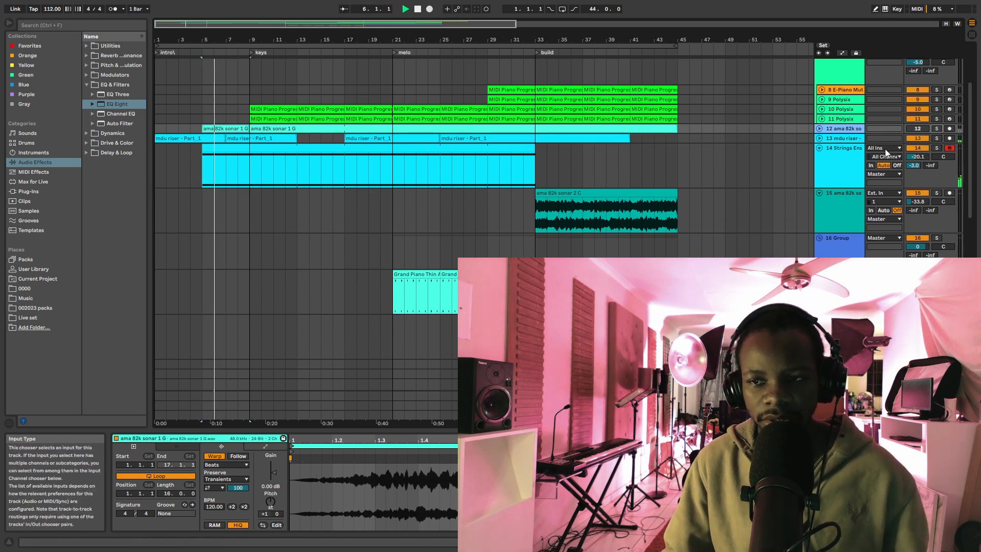
key(space)
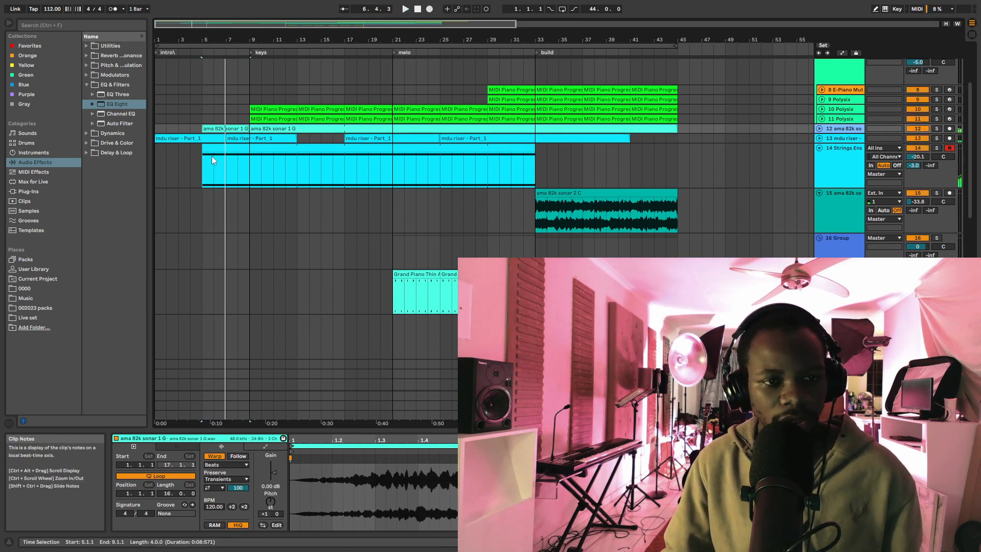
Step: Trim the start of the strings clip to bar 21, at the melo marker
drag(204, 153, 407, 160)
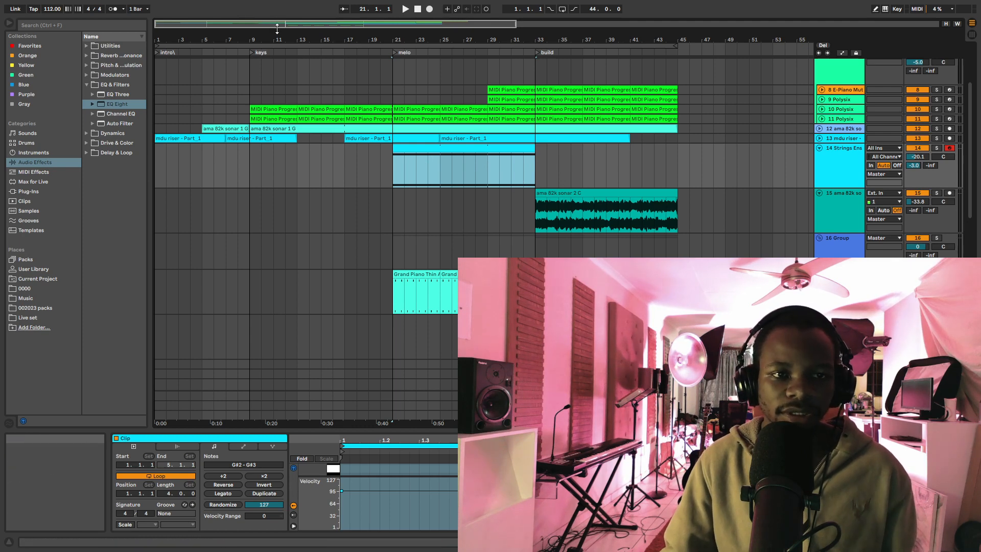
drag(277, 29, 647, 175)
scroll(839, 150, up, 2)
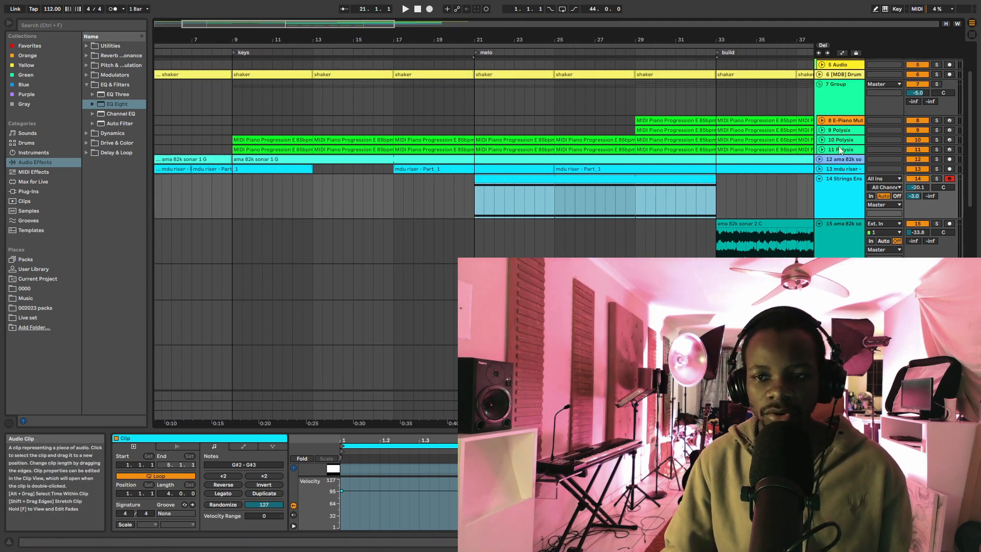
click(731, 195)
Step: Unfold and solo the 12 ama 82k sonar track and listen to it from bar 9 and from bar 5
click(819, 160)
click(231, 188)
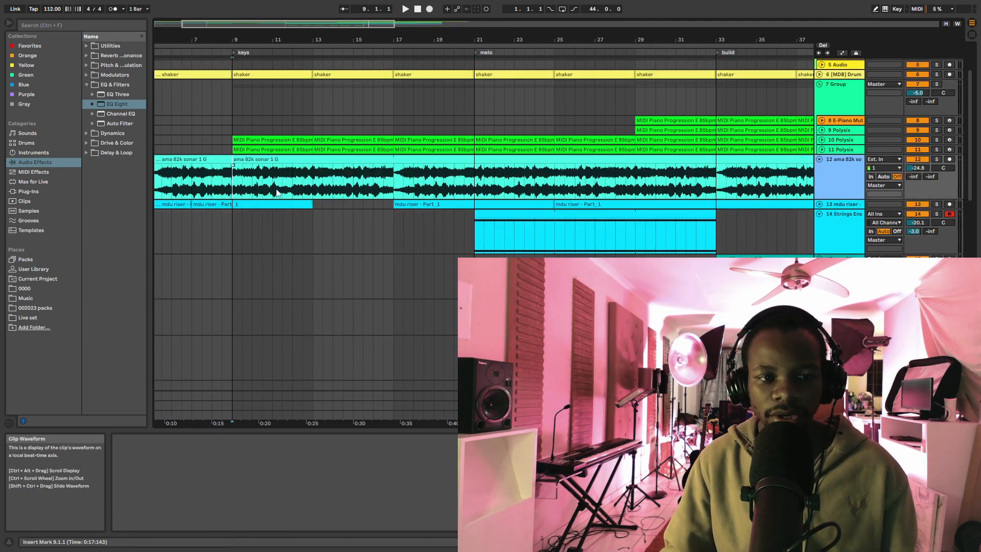
click(937, 160)
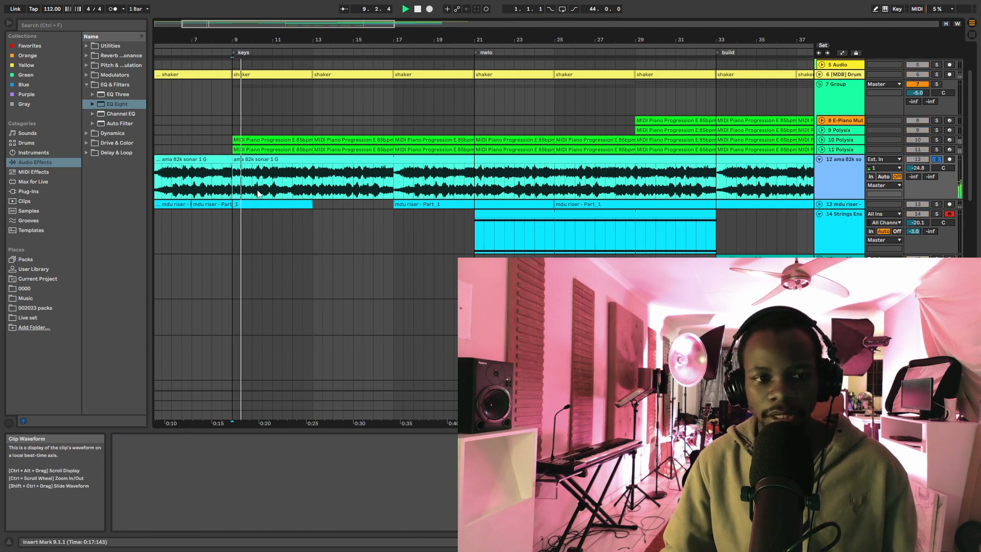
click(207, 167)
drag(340, 41, 415, 39)
key(space)
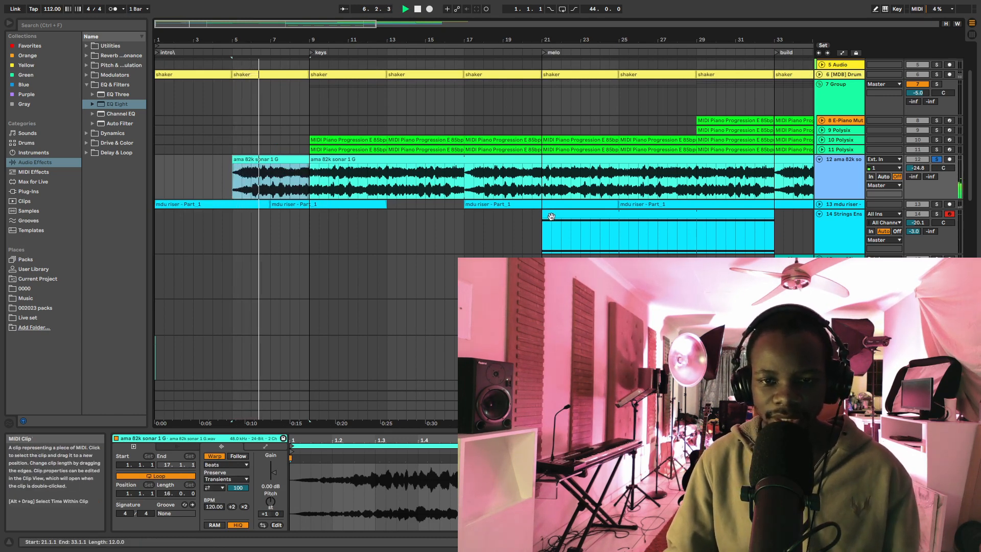
Step: Extend the start of the strings clip back to bar 5, fold the 12 ama 82k sonar track and solo the strings instead
drag(541, 233, 232, 235)
key(space)
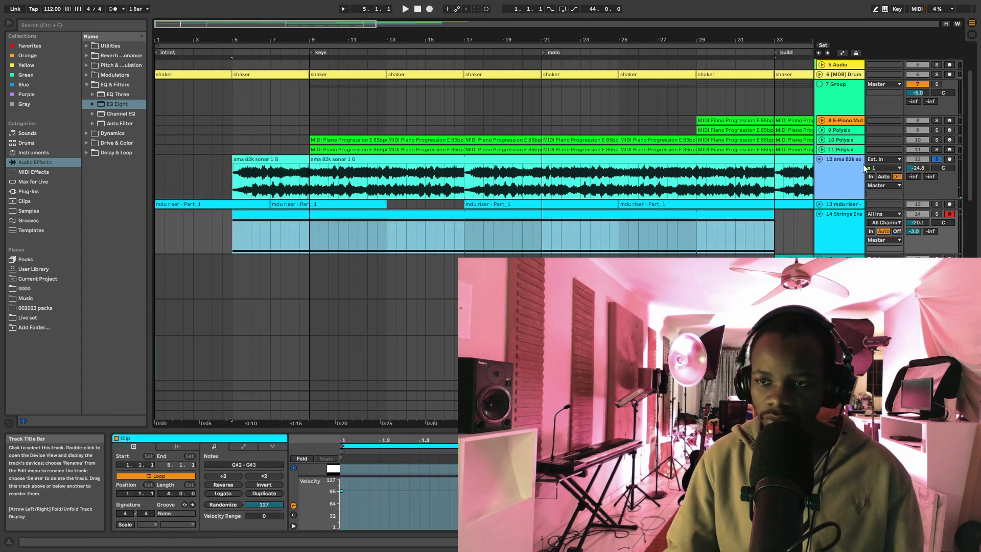
click(819, 159)
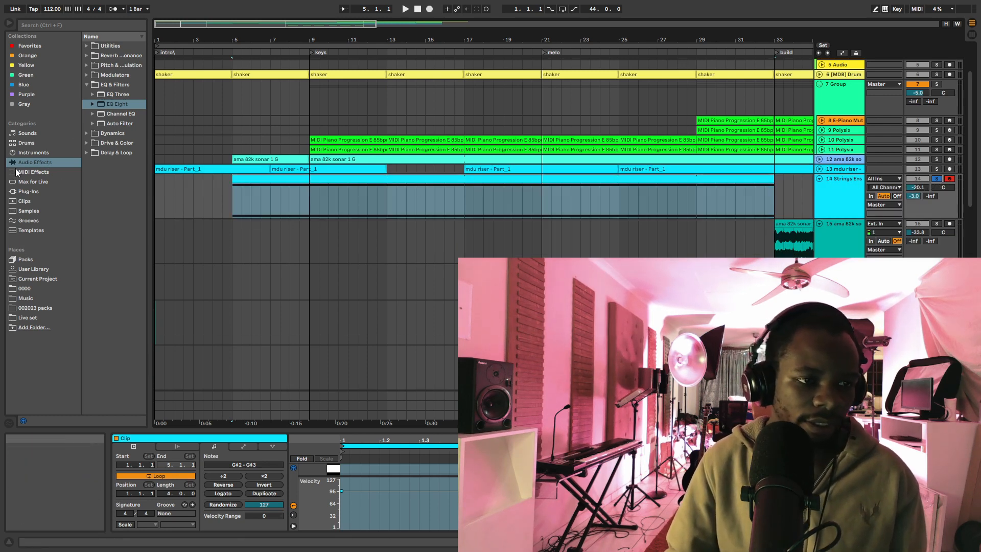
Step: Show the Instruments category in a widened browser, with Electric and Sampler collapsed and the list sorted alphabetically
click(32, 172)
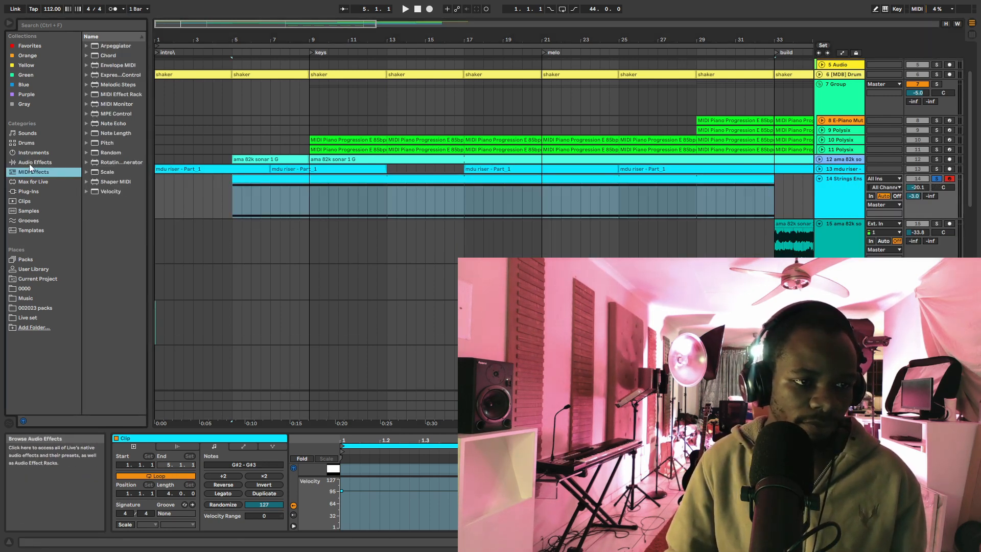
click(34, 153)
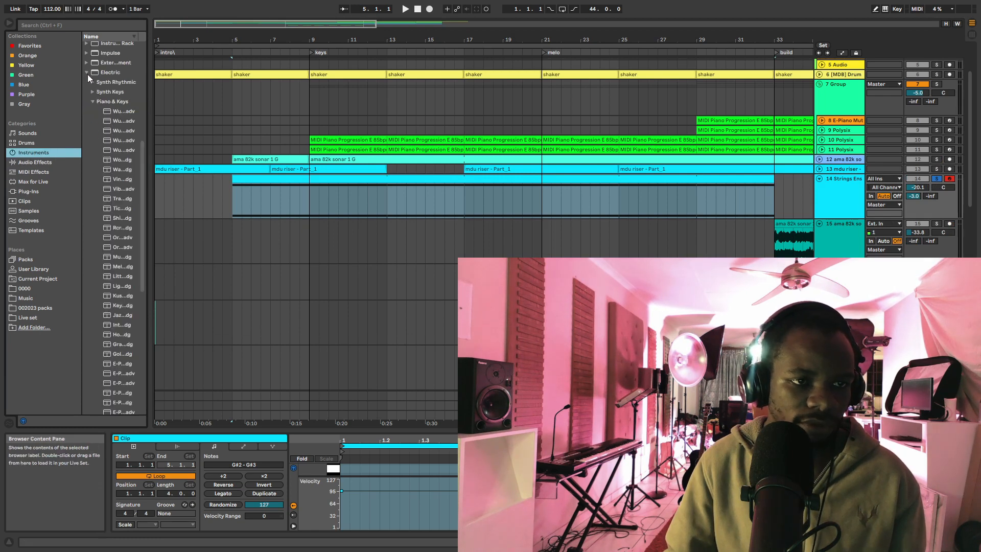
click(87, 73)
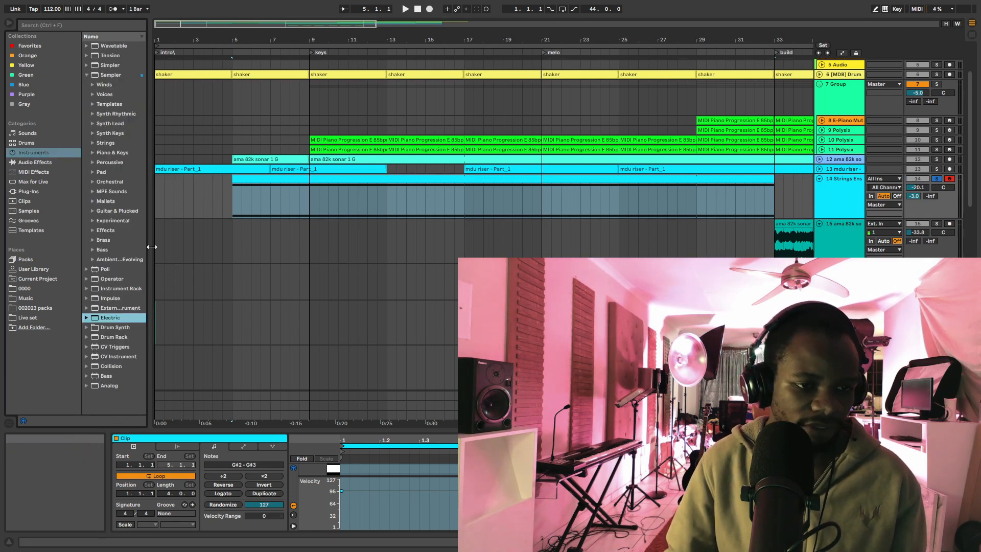
drag(152, 244, 272, 251)
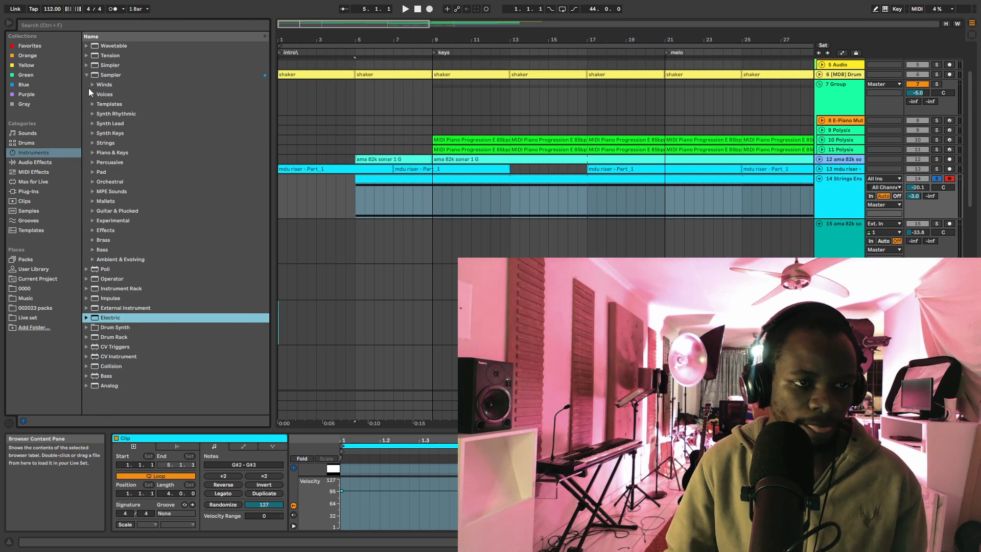
click(88, 77)
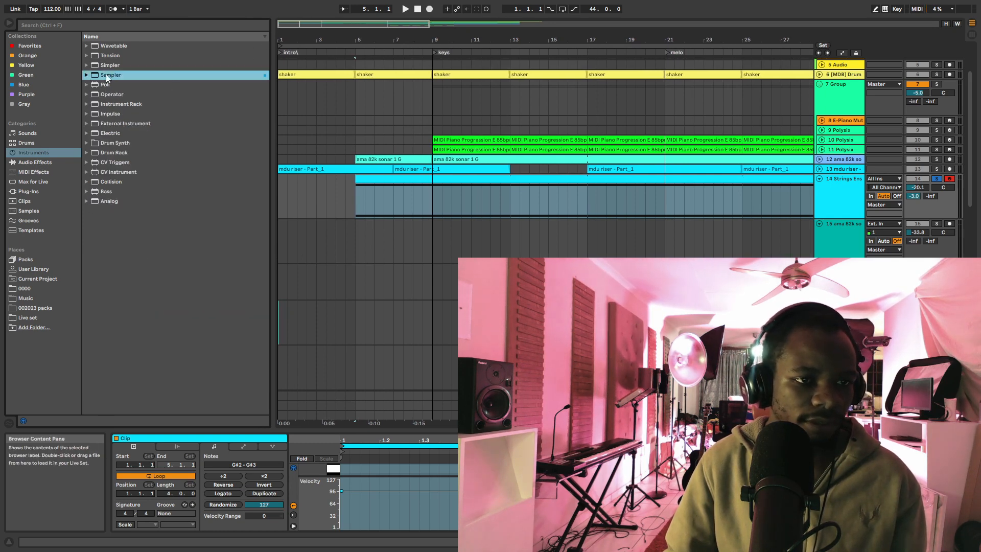
click(265, 37)
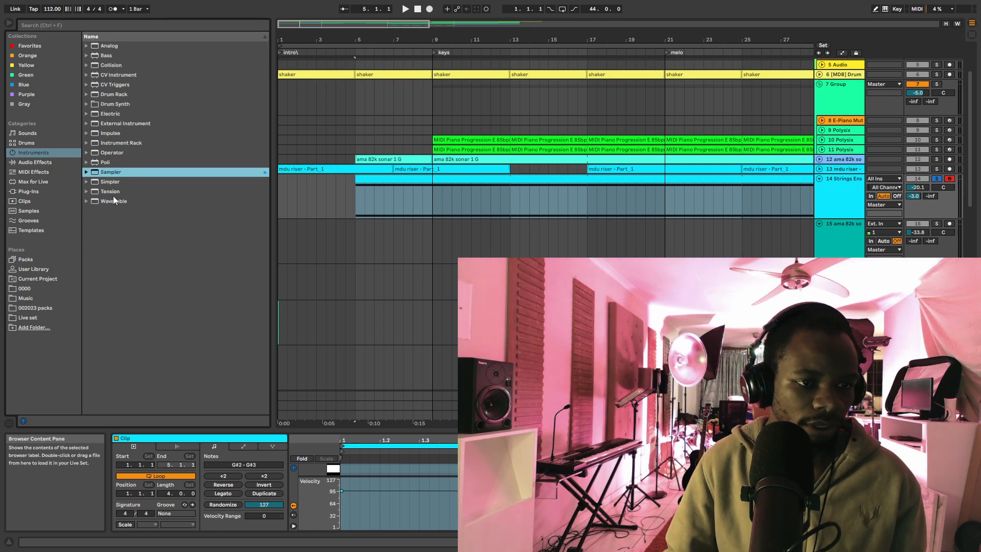
Step: Replace the Strings Ensemble instrument on track 14 with Wavetable
key(Down)
key(Down)
key(Down)
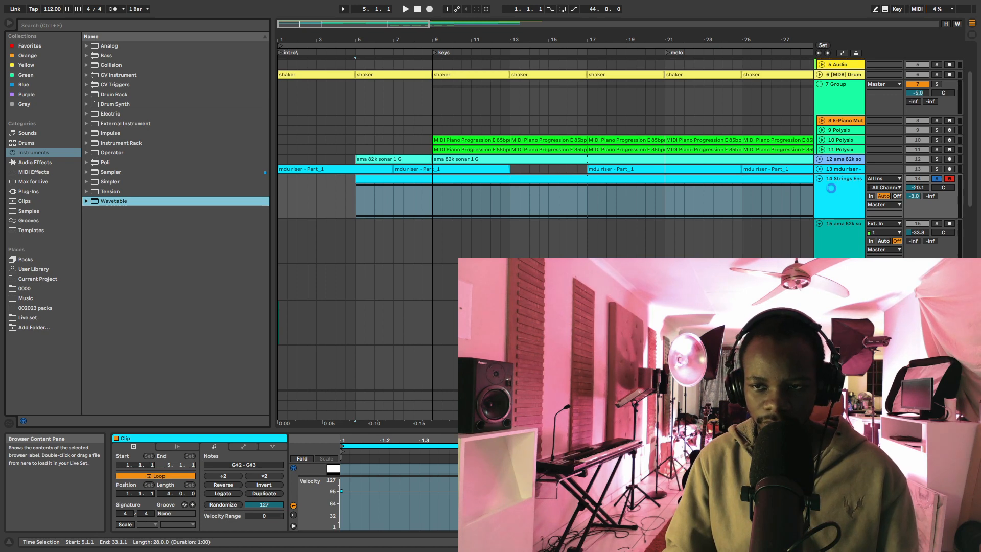
double_click(113, 201)
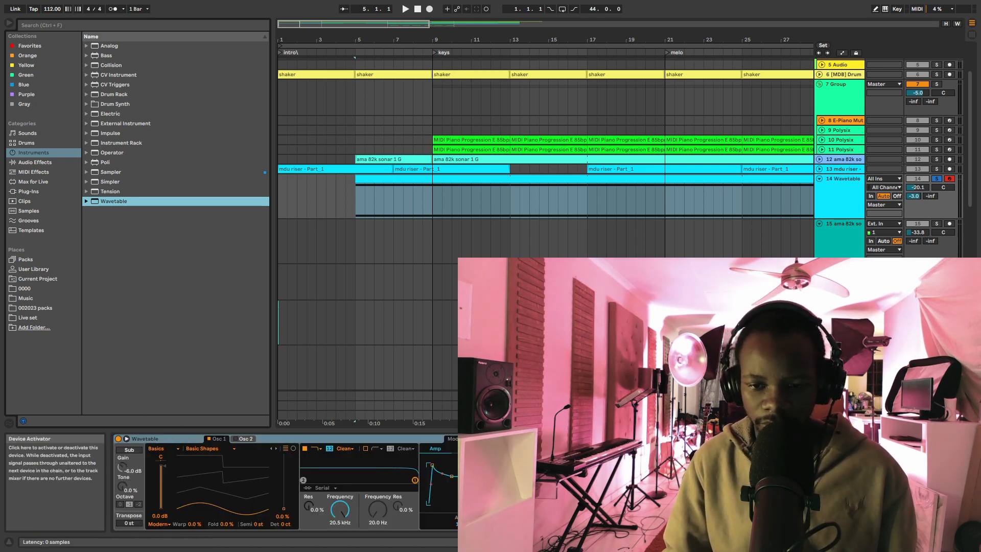
click(167, 439)
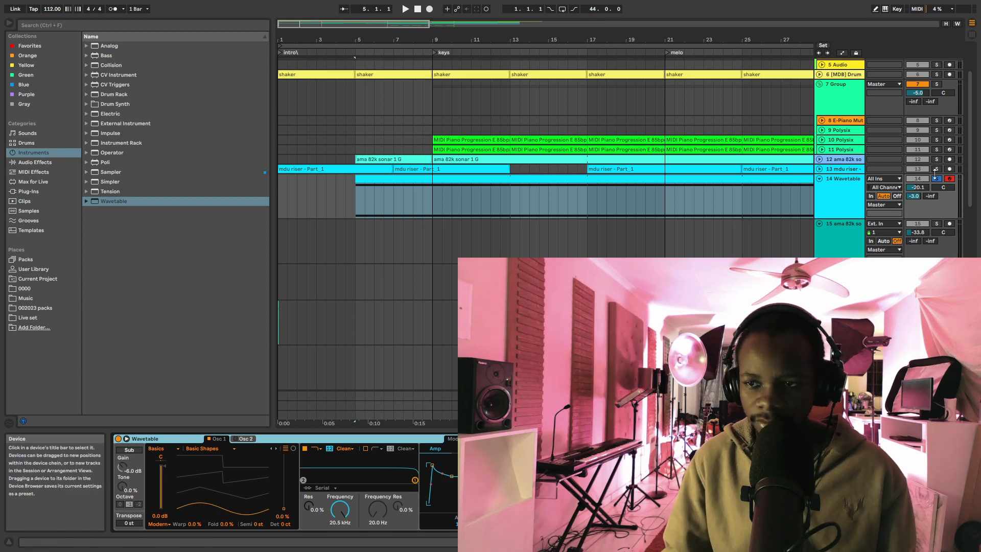
Step: Play the soloed Wavetable part from bar 5 and raise its track volume to -15.4 dB
key(space)
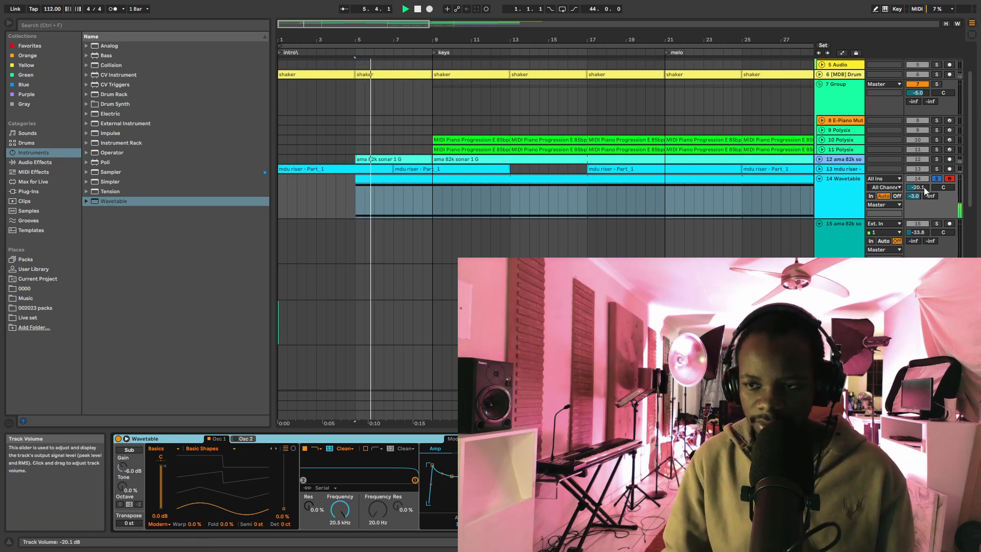
drag(912, 188, 912, 181)
key(space)
key(space)
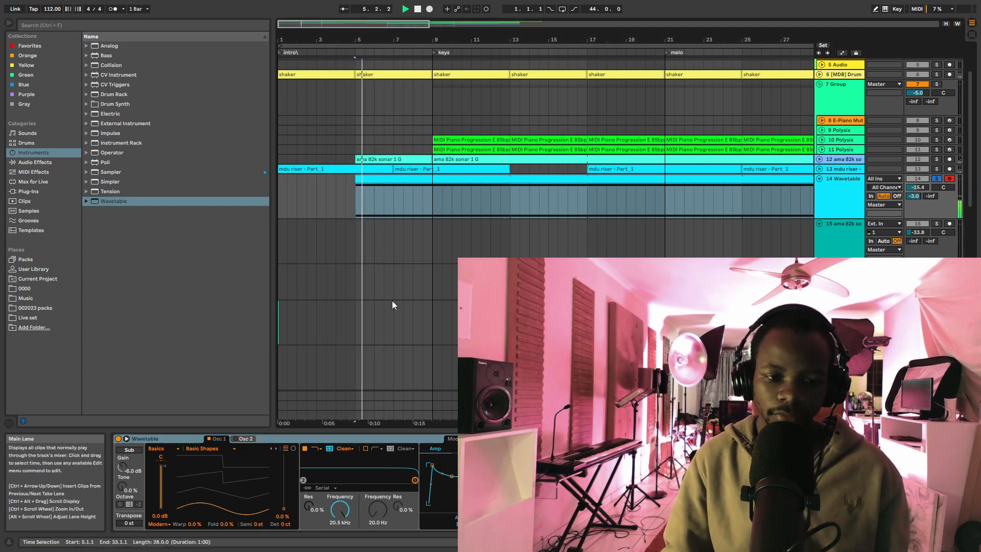
key(space)
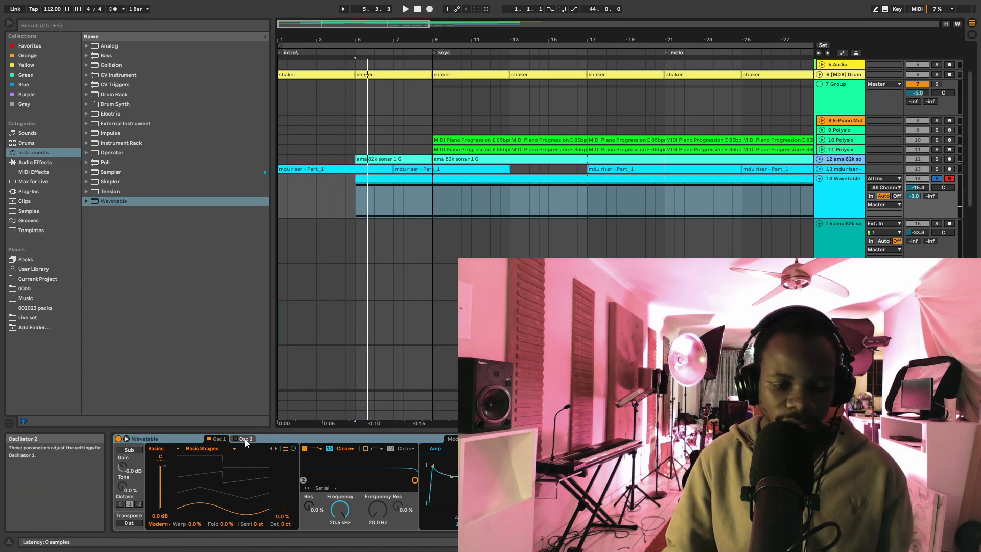
key(space)
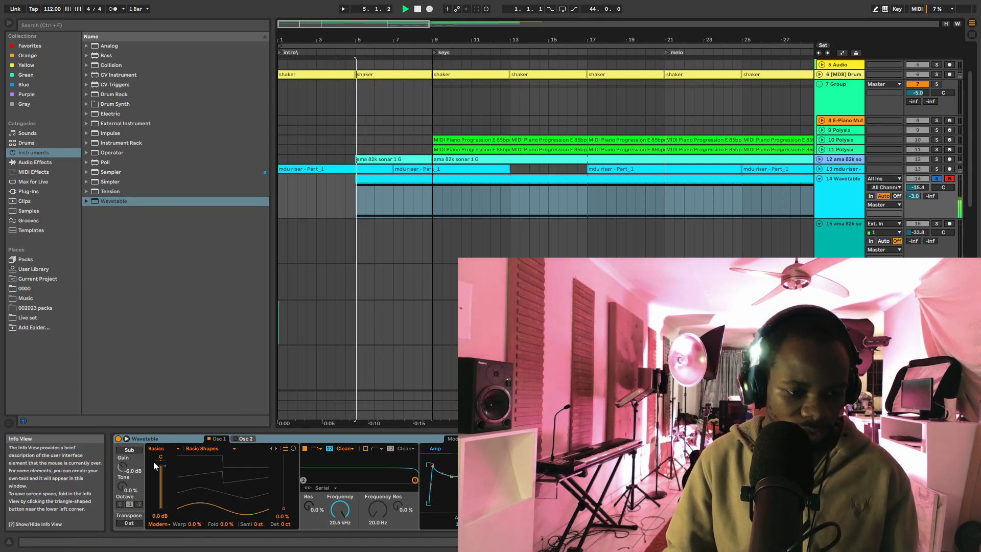
Step: Enable Wavetable's sub oscillator with a gain of -12 dB, check the Osc 2 settings and audition the part
click(130, 449)
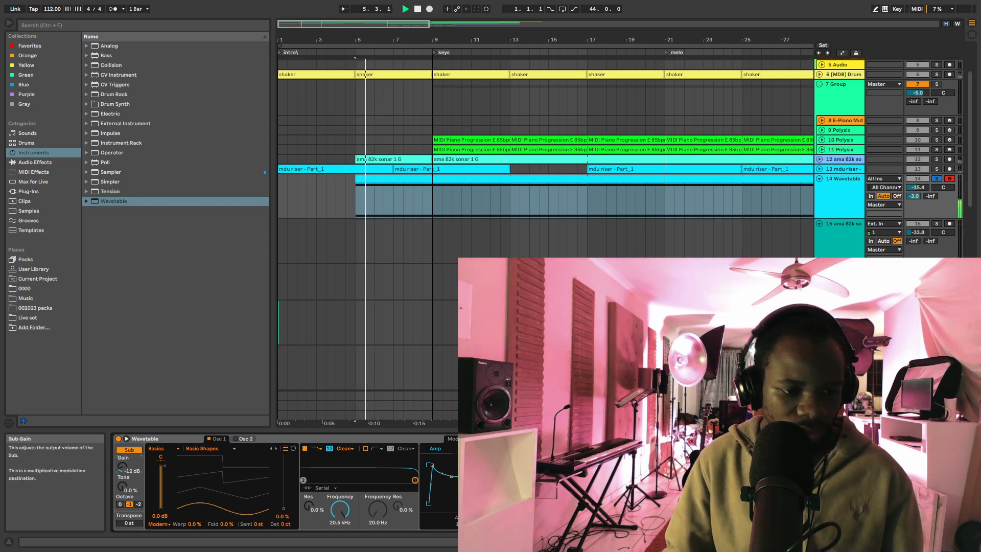
click(235, 439)
key(space)
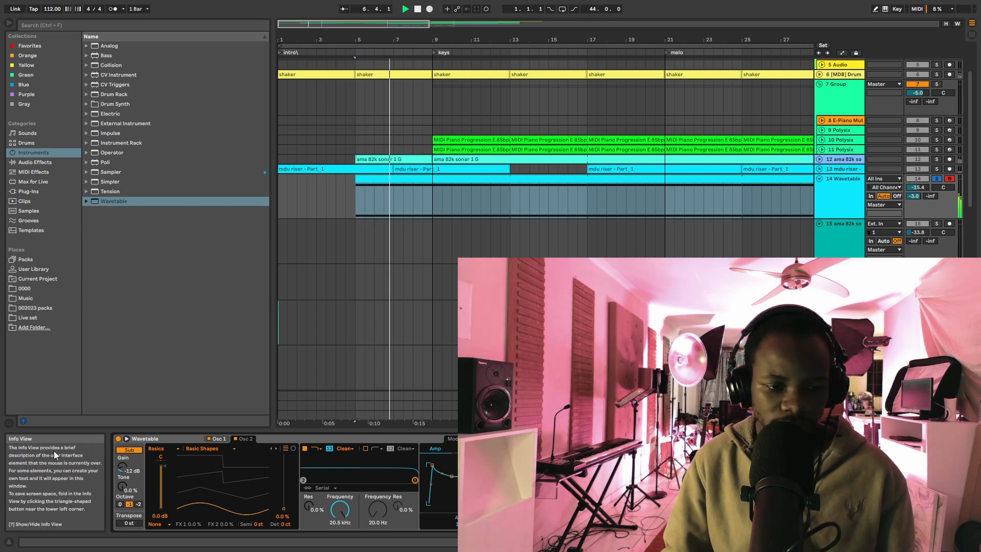
key(space)
Step: Return to the Osc 1 settings, lower the first filter's frequency to 3.16 kHz and play the part
click(223, 439)
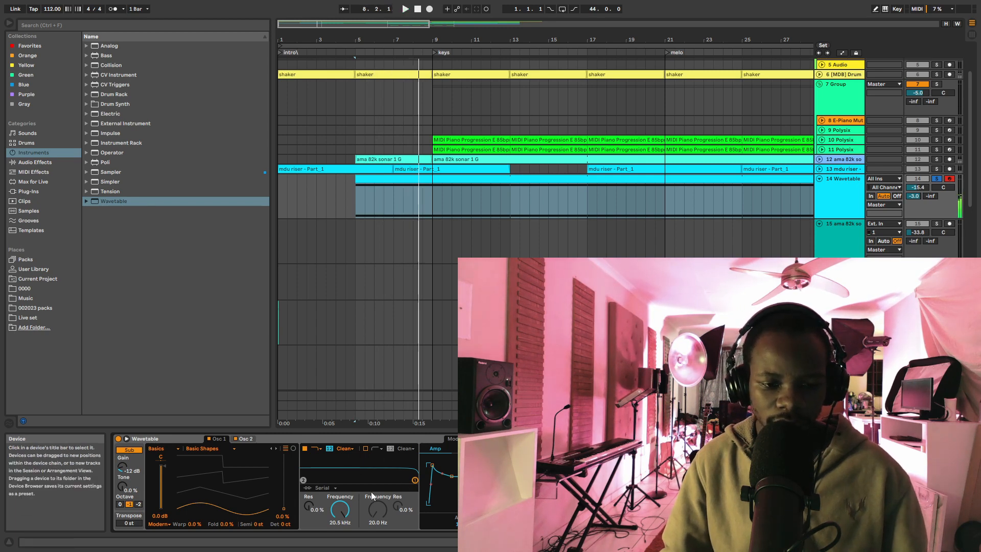
drag(416, 479, 389, 480)
key(space)
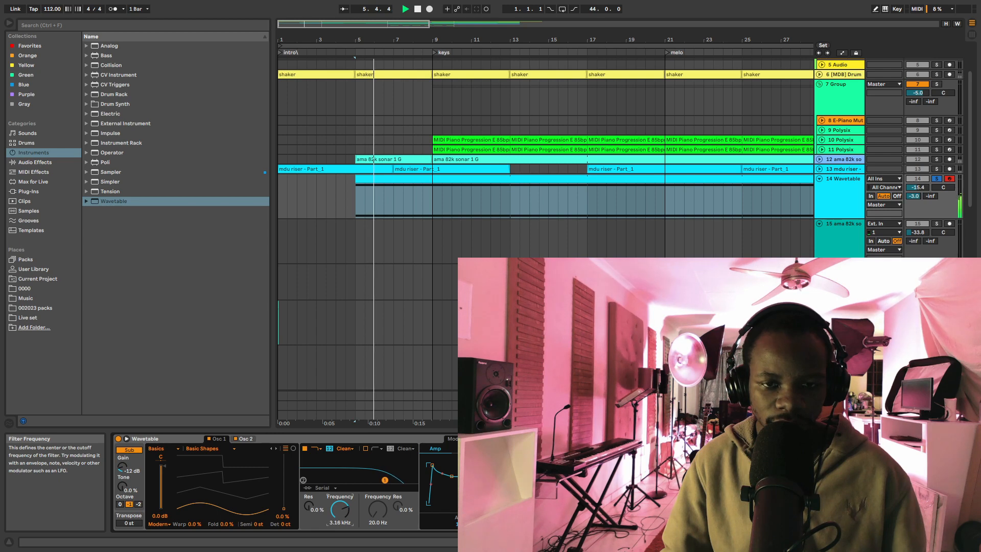
Step: Open the Wavetable track's MIDI clip in an enlarged note editor and stop playback
double_click(443, 180)
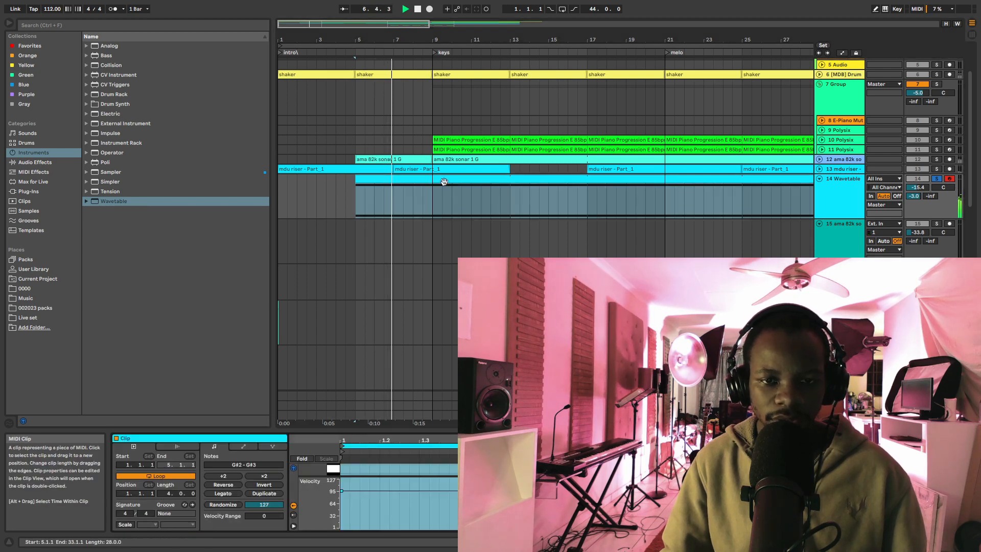
drag(409, 432, 408, 128)
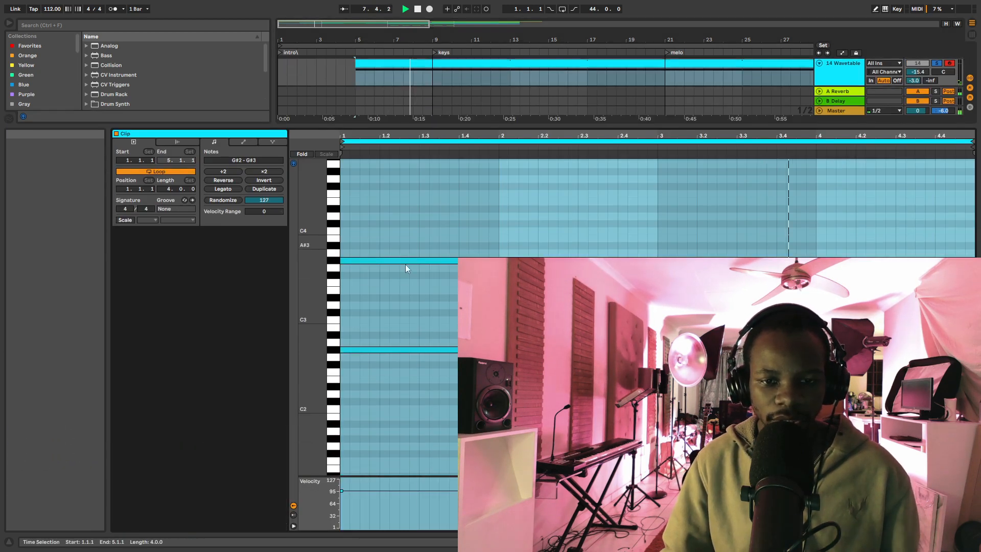
key(space)
Step: Add a G#4 note above the existing notes, extending it from 1.1.1 to 5.1.1 across all four bars
click(375, 308)
scroll(357, 210, up, 3)
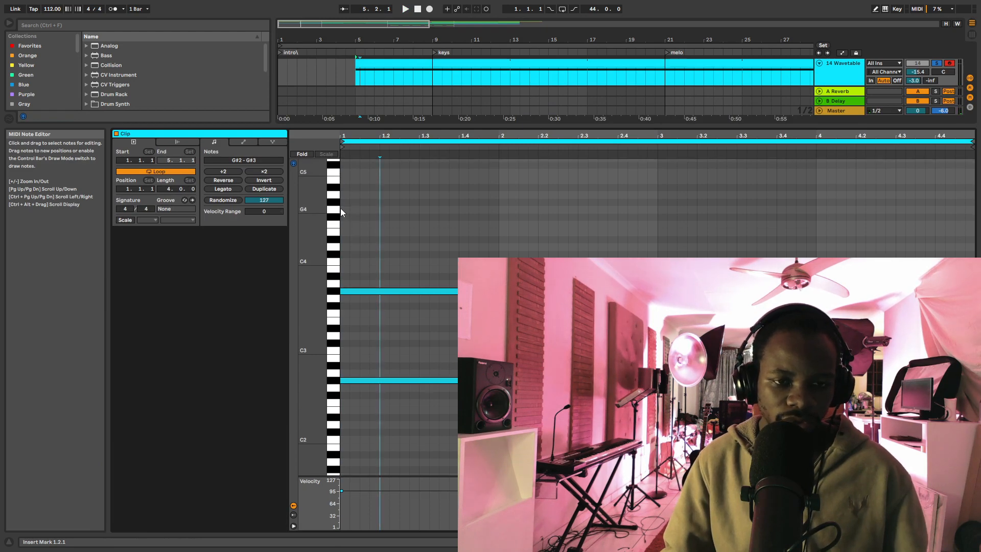
click(338, 203)
double_click(344, 203)
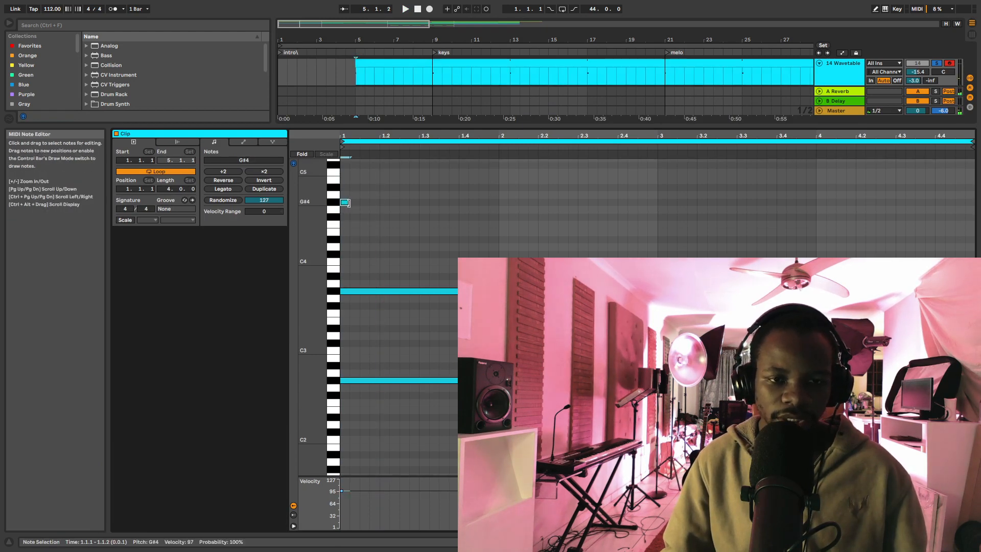
drag(347, 203, 912, 225)
Step: Lower the velocity of the G#3 and G#4 notes together to 13 and audition the chord
drag(385, 179, 420, 312)
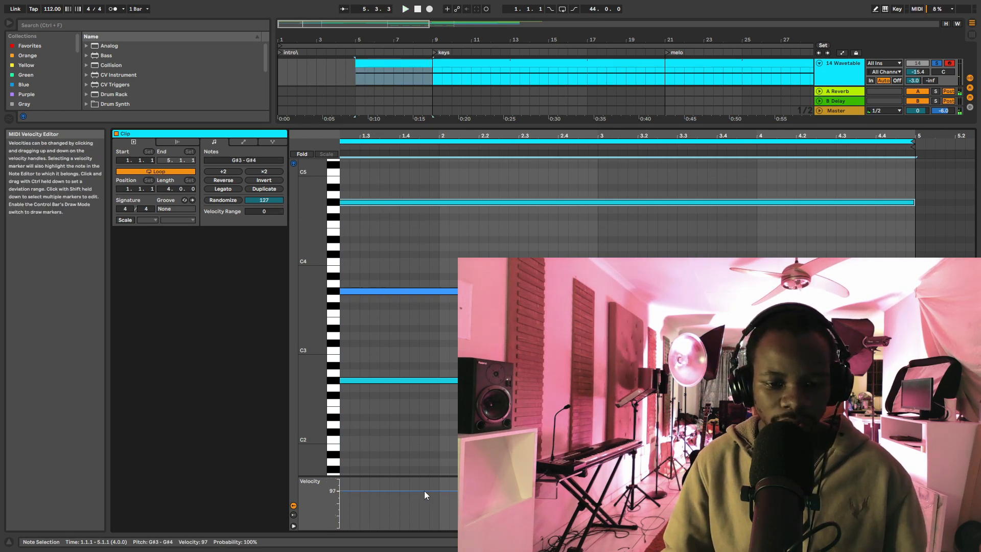
drag(424, 490, 424, 514)
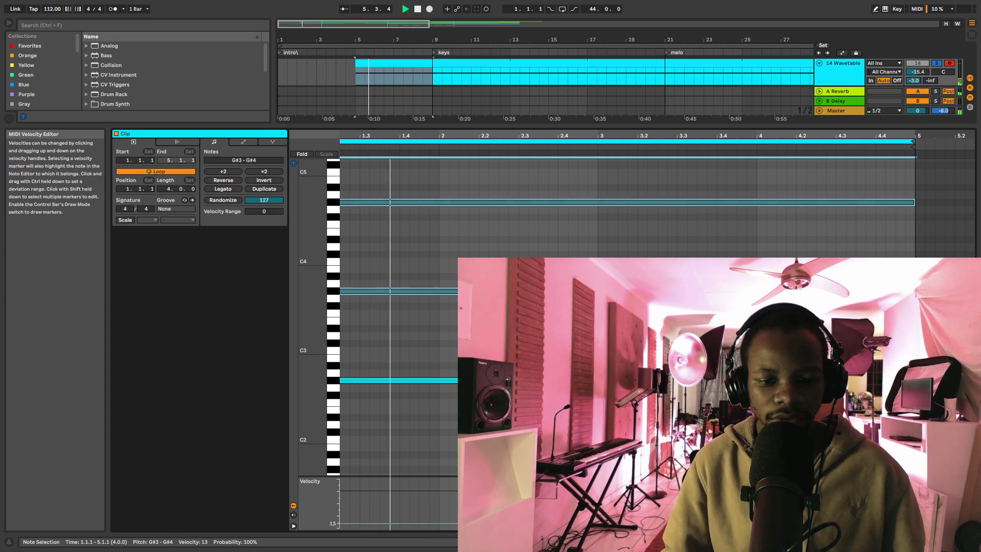
key(space)
key(space)
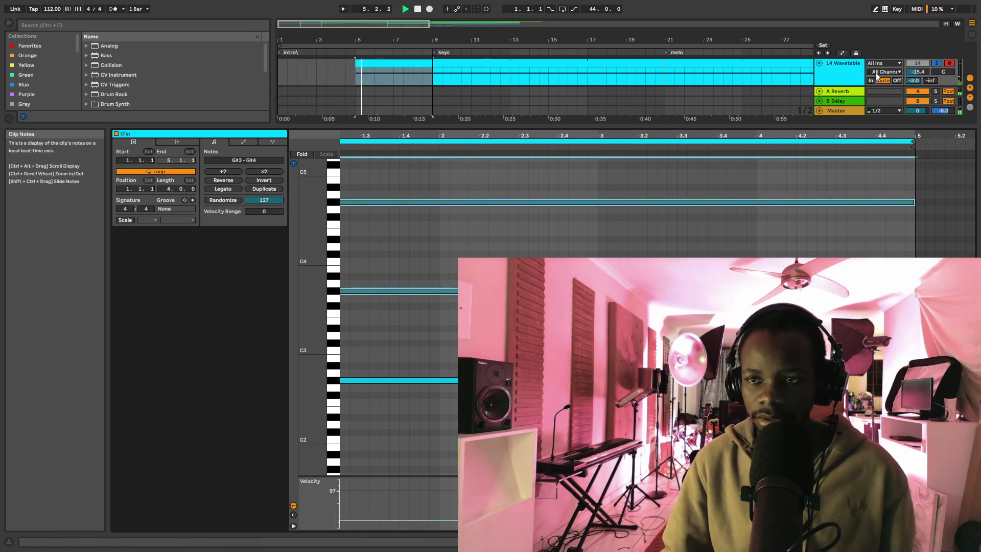
Step: Shrink the clip view to enlarge the arrangement, and show the Wavetable device of track 14
click(843, 76)
drag(782, 125, 782, 372)
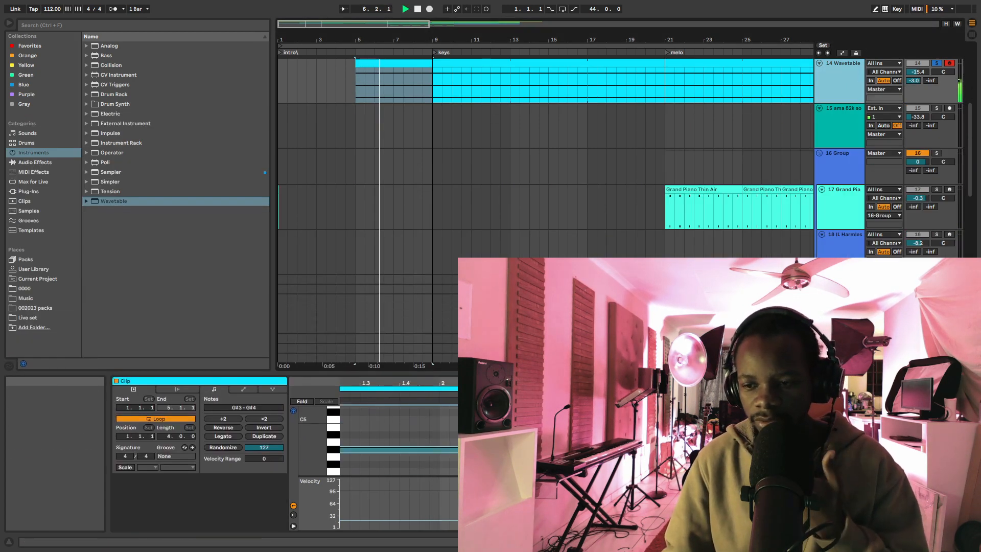
click(923, 542)
key(space)
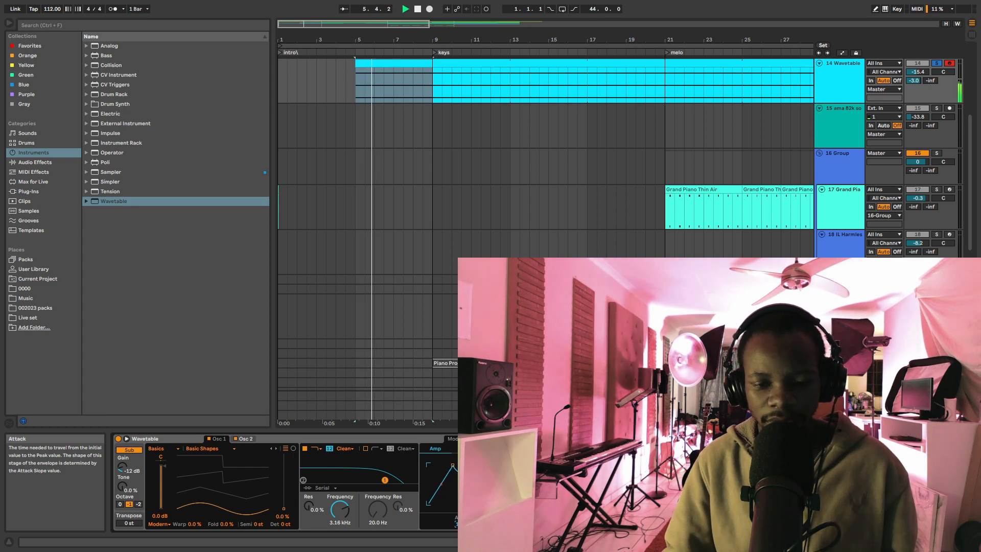
Step: Play the arrangement from bar 5 and lower the volume of track 14 to -17.6 dB
key(space)
key(space)
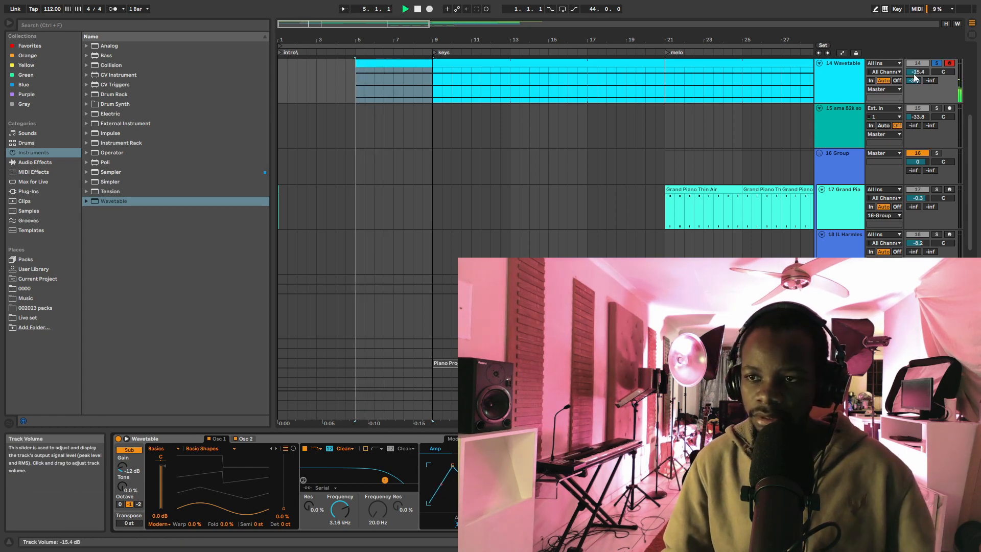
drag(926, 74, 926, 78)
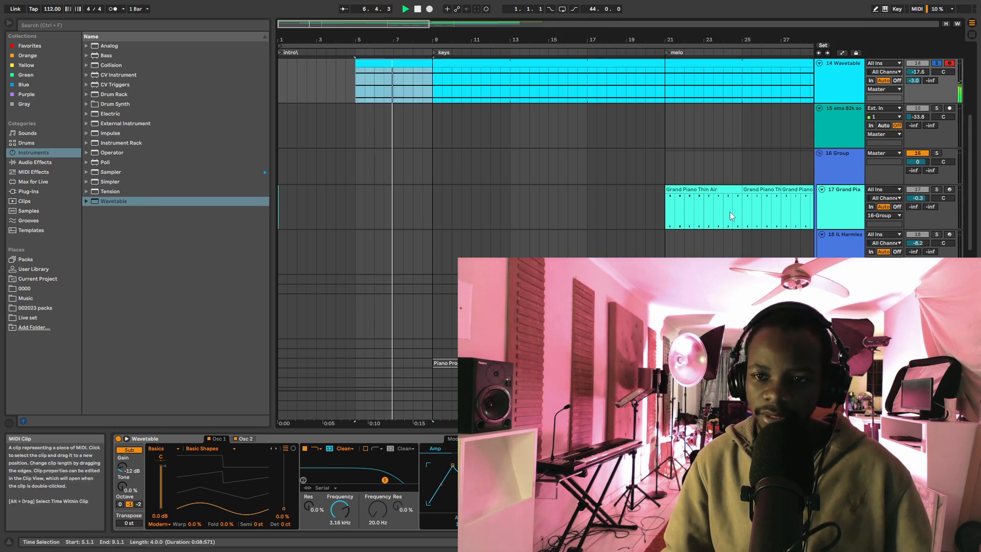
Step: Compare the ama 82k sonar track with the Wavetable track by soloing and playing each from bar 5
scroll(384, 149, up, 3)
click(936, 115)
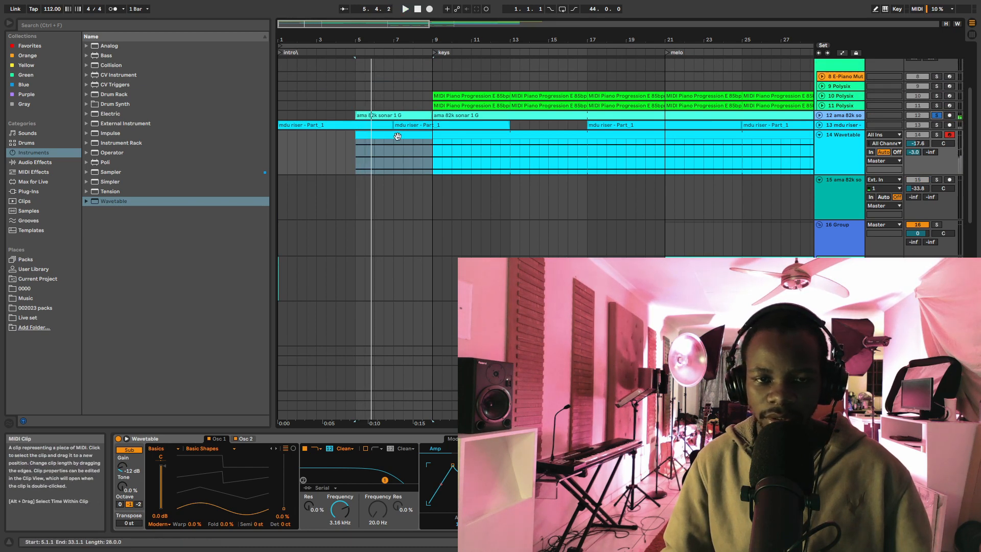
click(936, 135)
key(space)
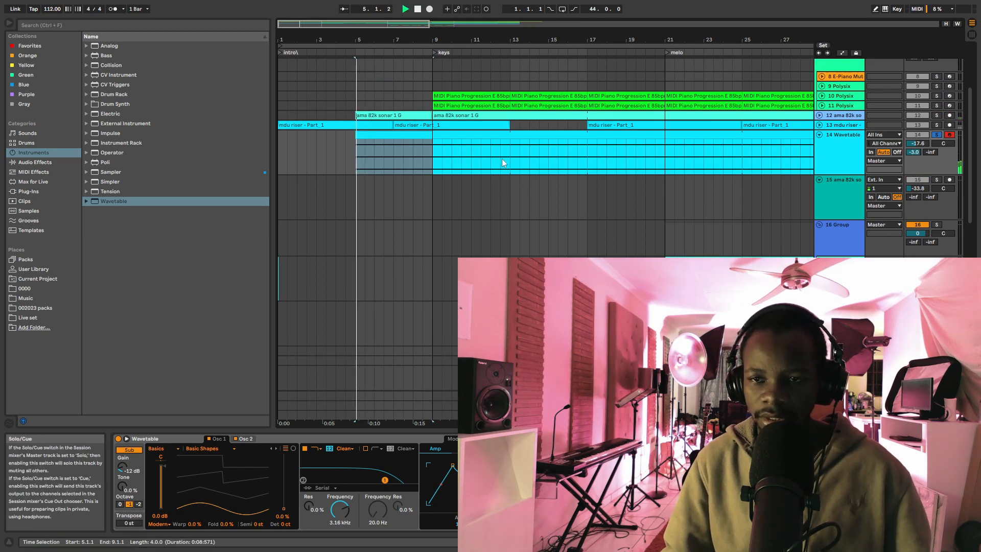
Step: Turn off the Sub oscillator in track 14's Wavetable and check the sound against the ama 82k sonar track
double_click(388, 136)
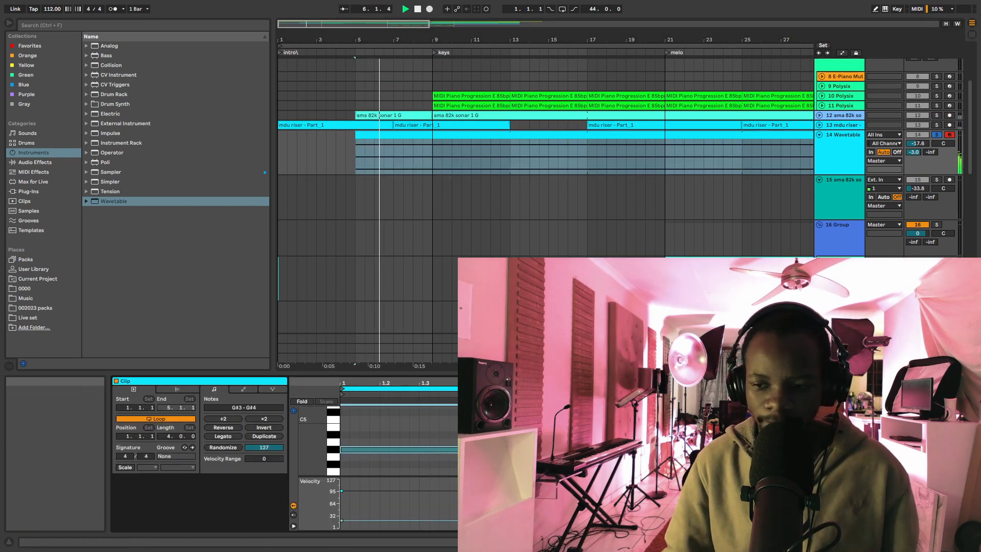
key(shift+Tab)
click(129, 451)
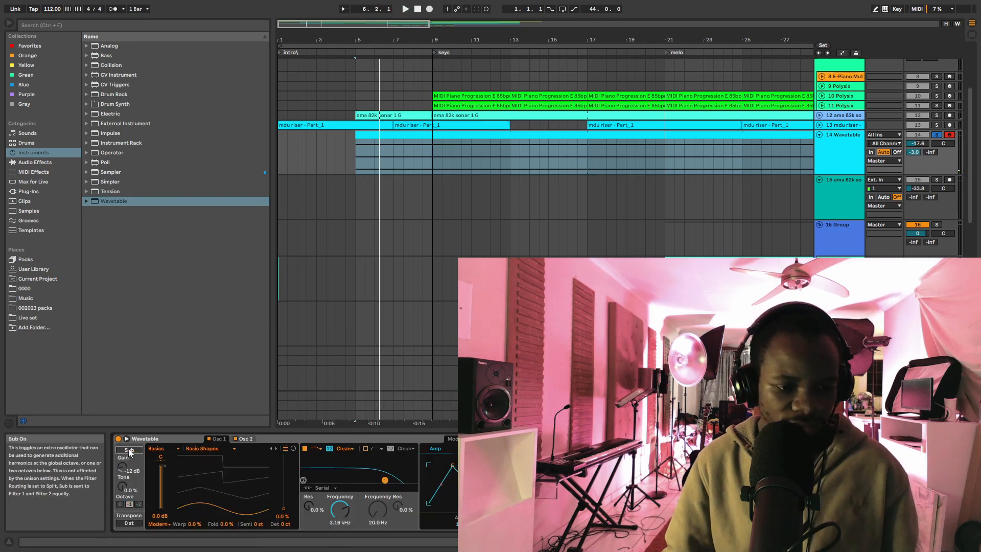
click(937, 116)
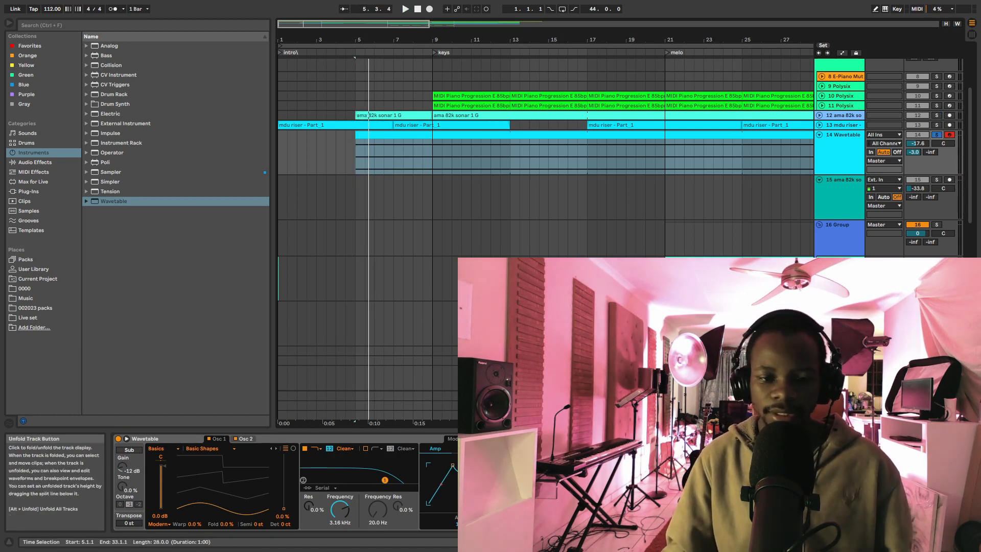
Step: Set the Osc 2 wave position to 14% in Wavetable, and lower the volume of track 14 to -21.6 dB
click(249, 438)
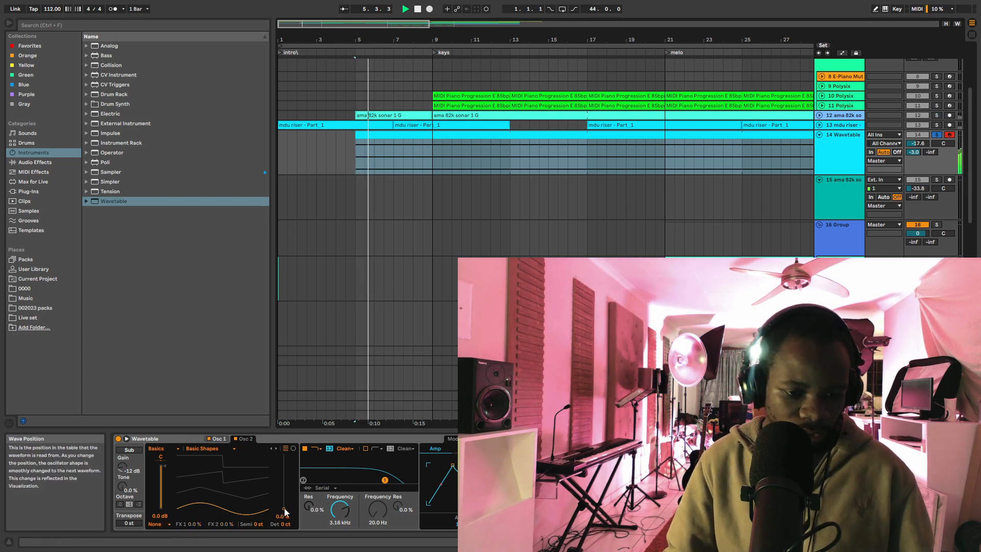
drag(283, 508, 284, 502)
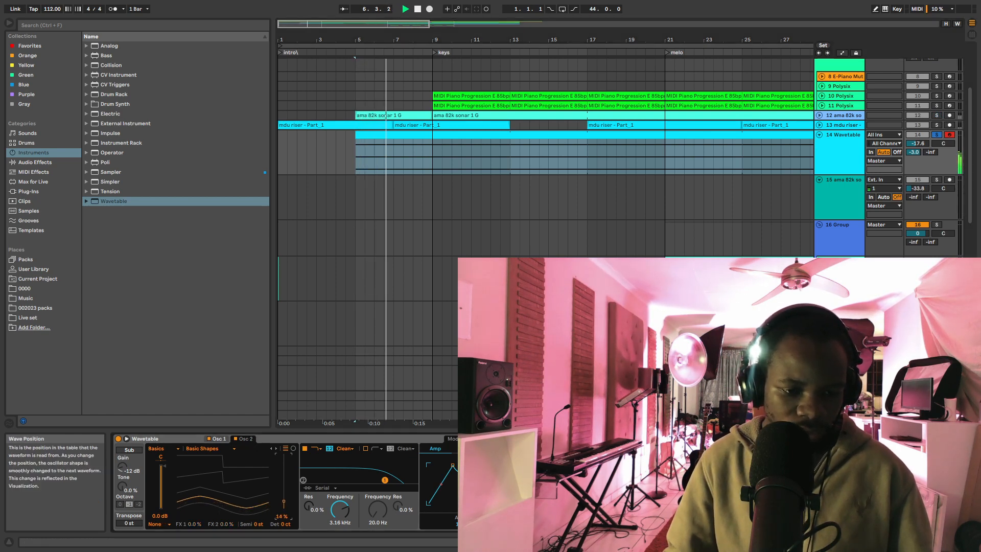
key(space)
key(space)
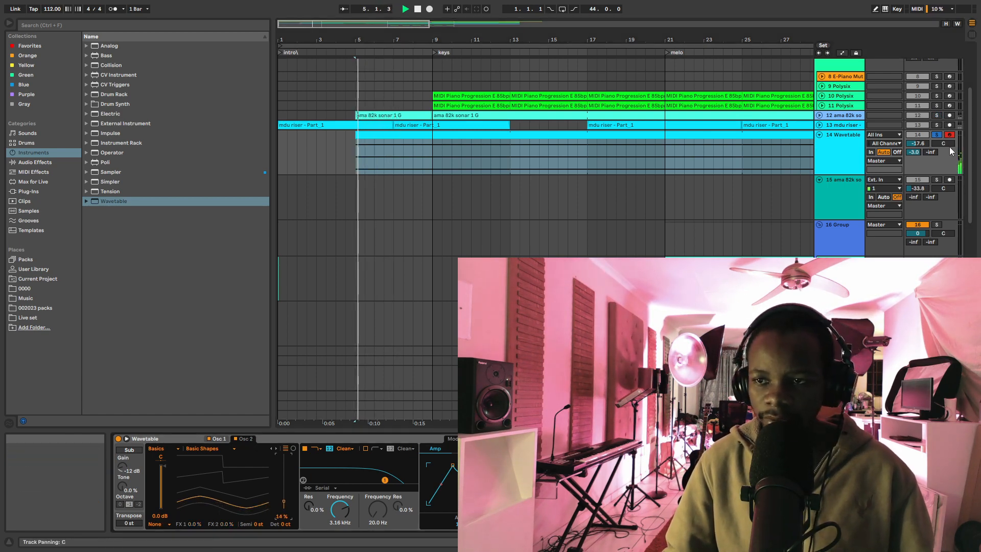
drag(918, 143, 918, 145)
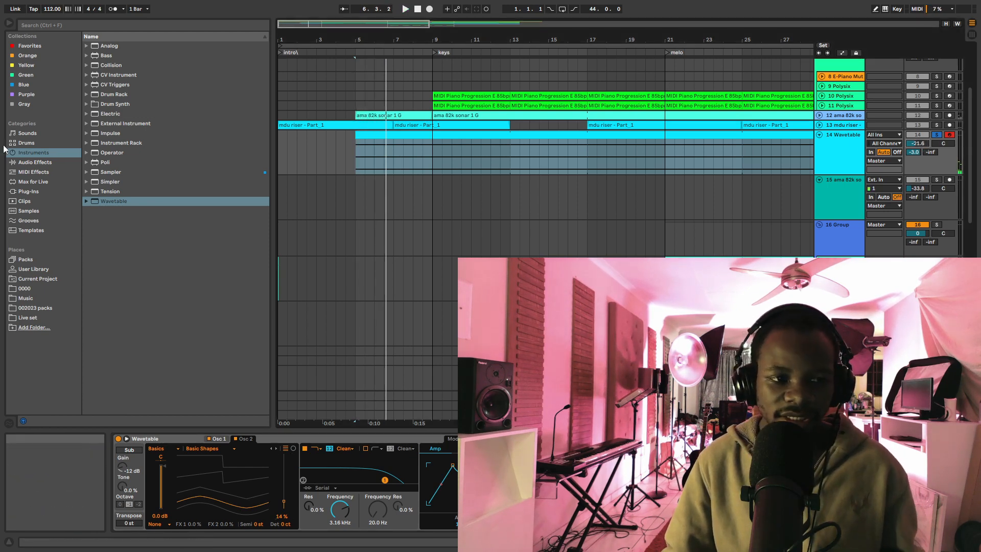
Step: Duplicate the Wavetable track and, after auditioning Simpler's Pad presets, load Contemplation.adg on the duplicate
right_click(834, 153)
click(872, 175)
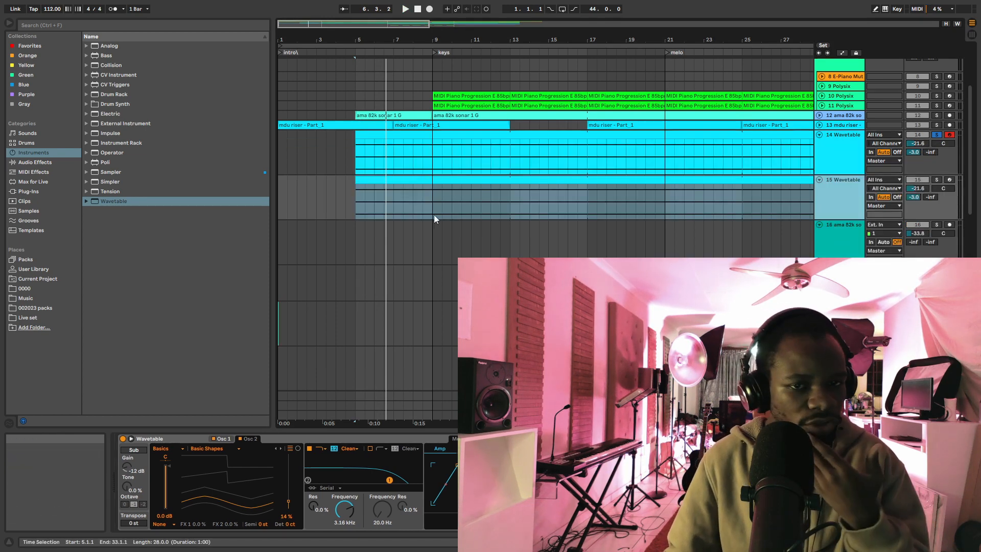
click(87, 183)
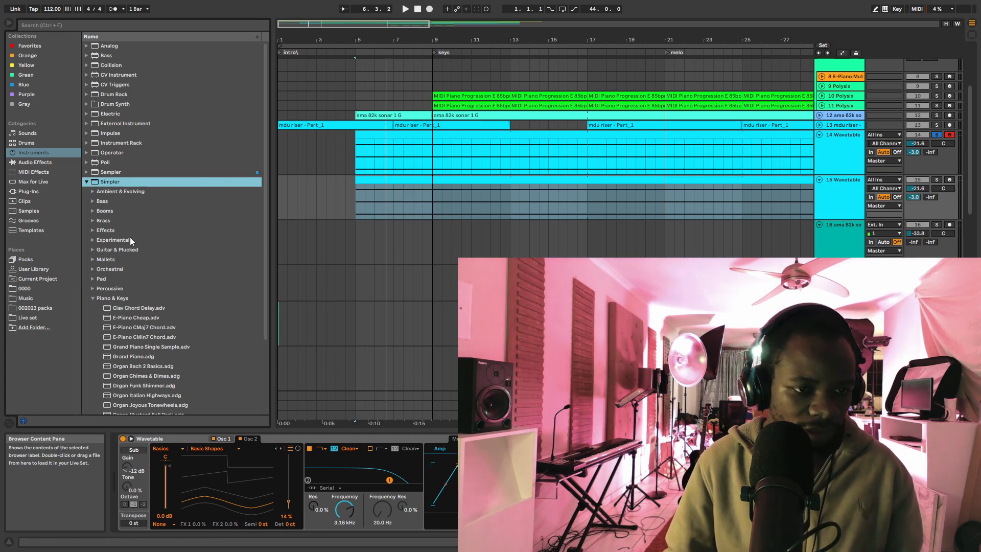
click(94, 280)
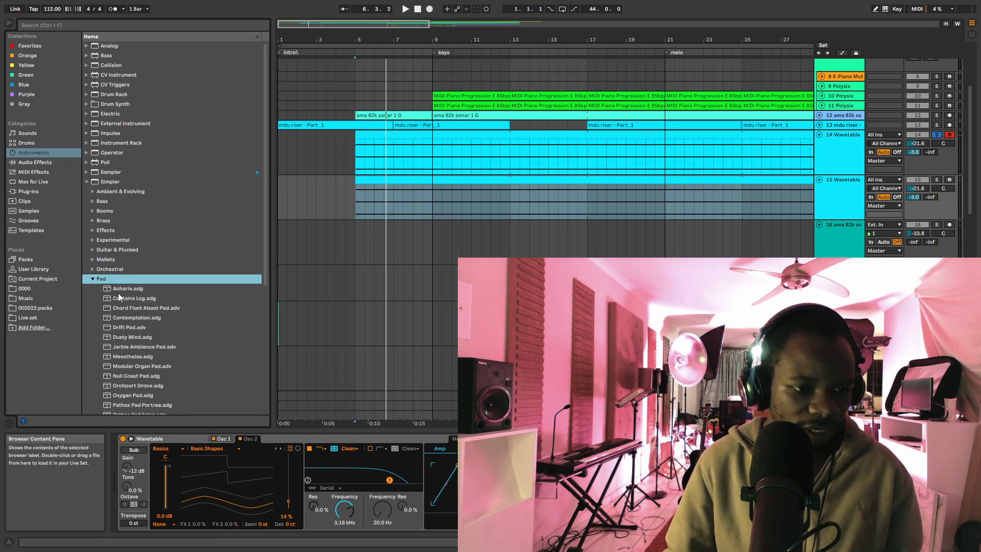
click(119, 291)
scroll(138, 310, down, 1)
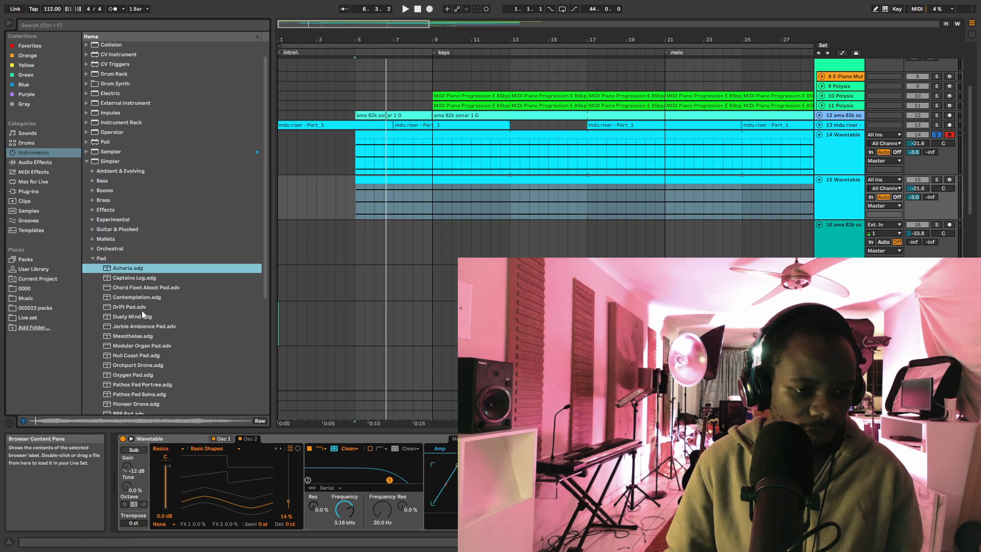
click(131, 276)
scroll(143, 291, down, 2)
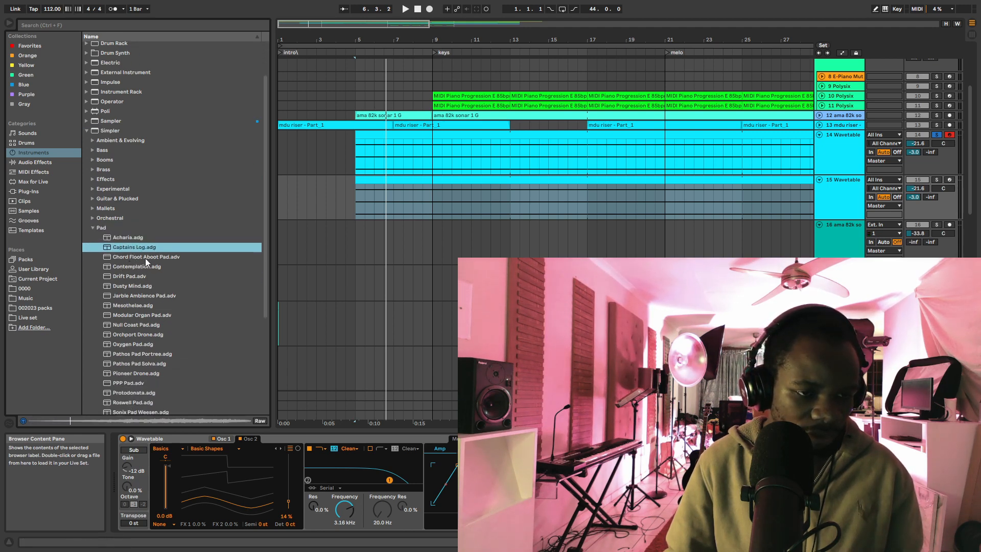
click(146, 261)
scroll(153, 286, down, 2)
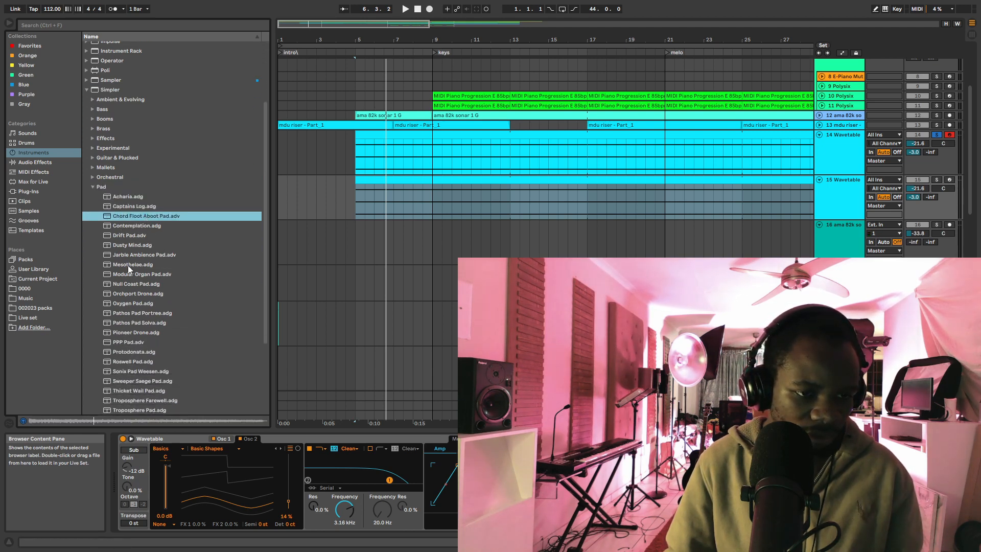
click(136, 228)
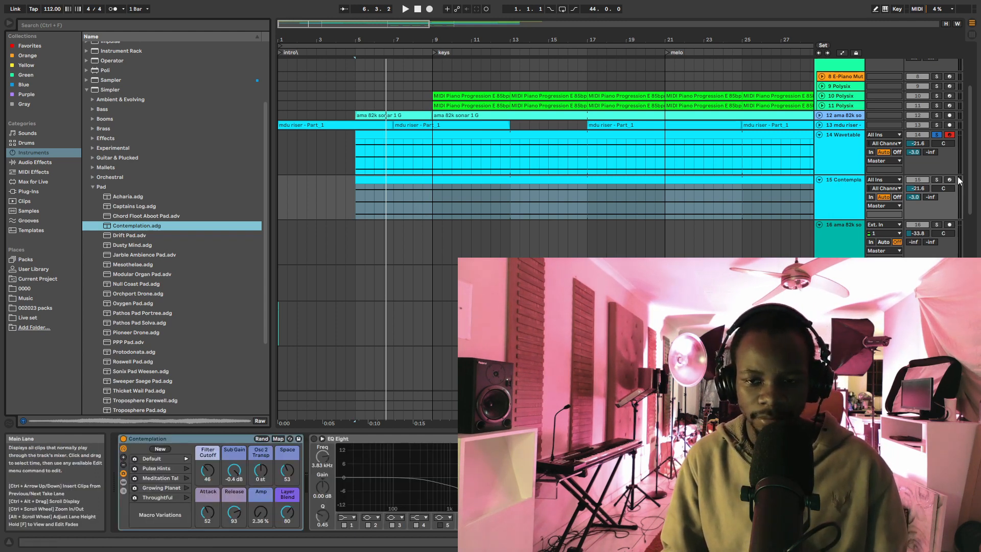
Step: Set the Contemplation rack's Space macro to 66 while soloed, and play it together with the soloed Wavetable track
click(937, 180)
key(space)
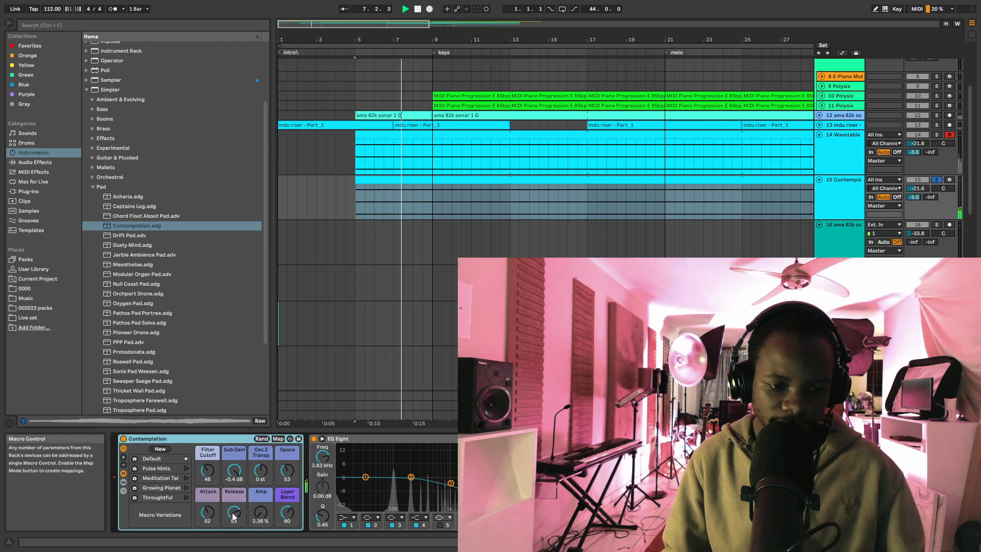
drag(287, 470, 287, 466)
key(space)
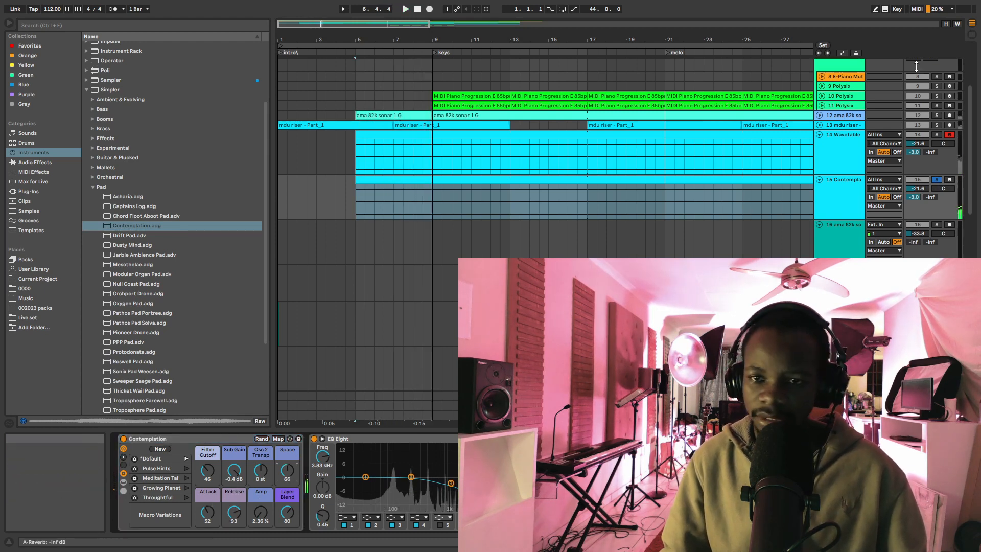
ctrl+click(937, 135)
key(space)
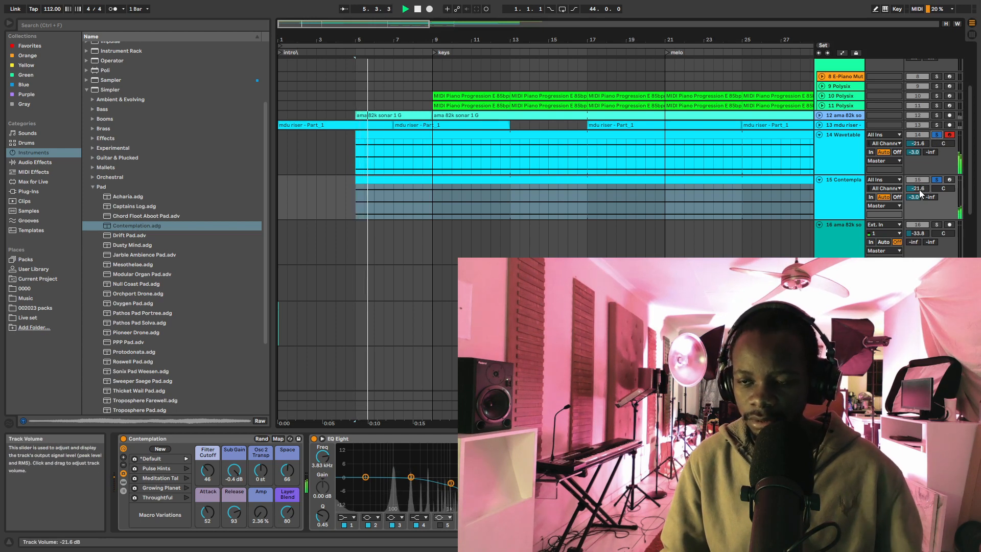
Step: Fold the Wavetable and Contemplation tracks, combine them into one group and fold the group
key(Left)
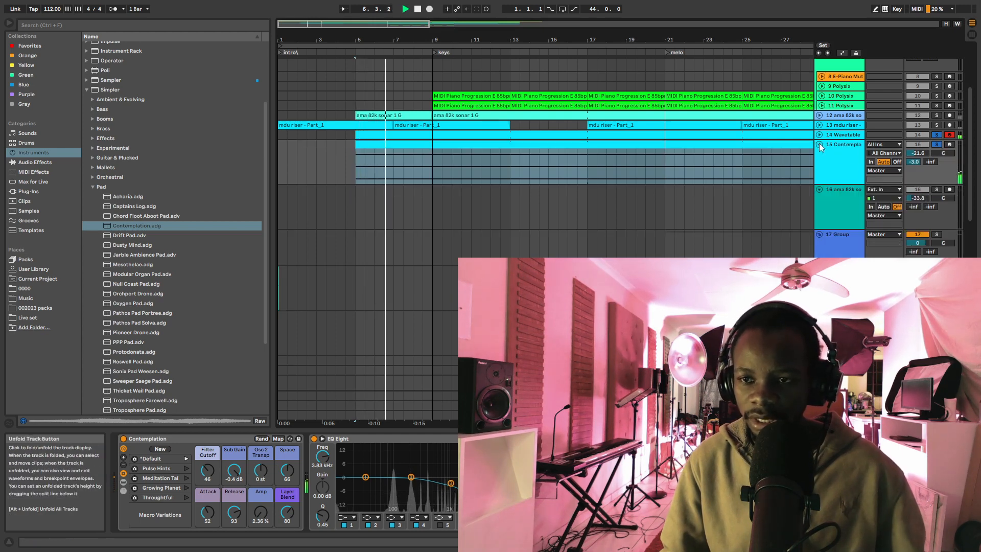
click(841, 136)
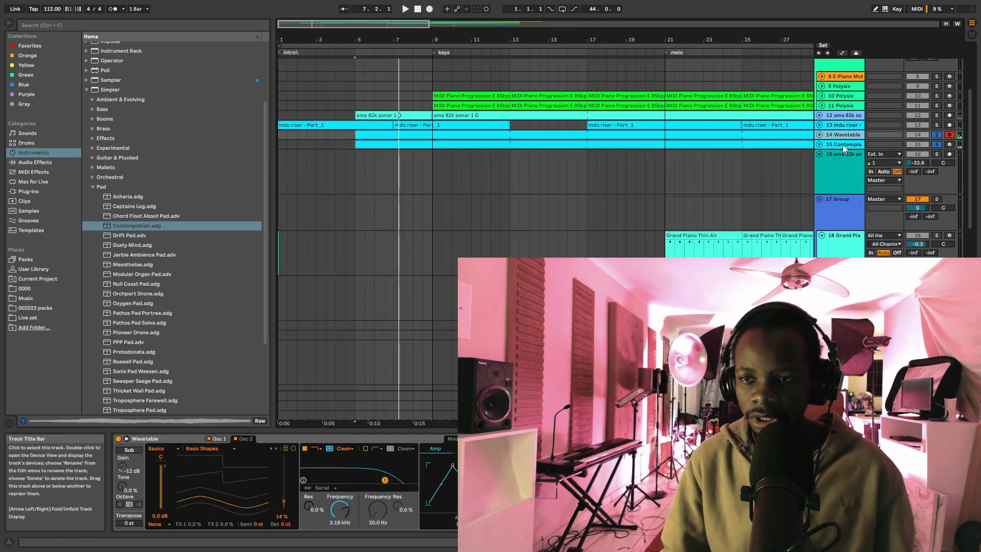
click(843, 146)
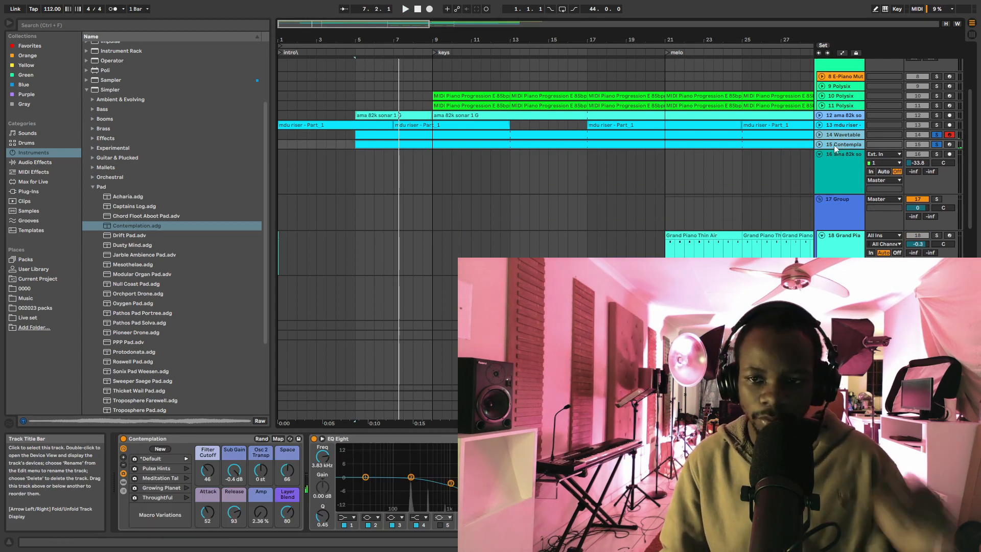
key(ctrl+g)
key(Left)
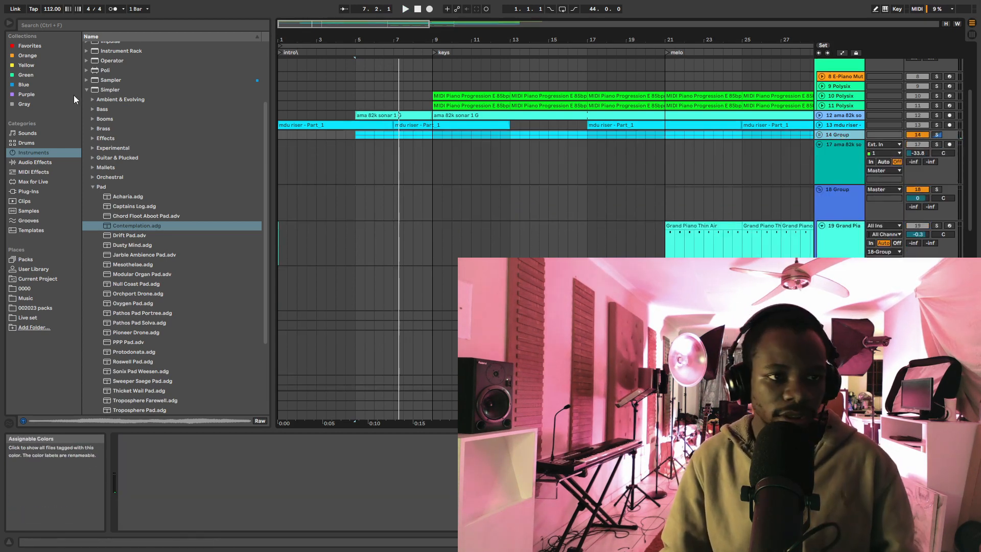
Step: Add EQ Eight to the new group and cut band 2 to -2.60 dB at 825 Hz during playback
click(29, 162)
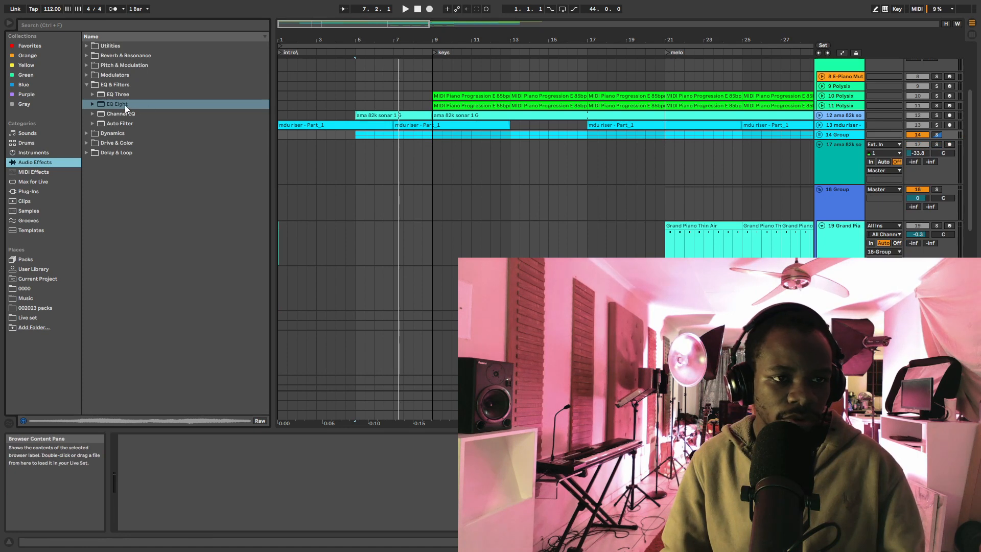
drag(125, 105, 438, 137)
key(space)
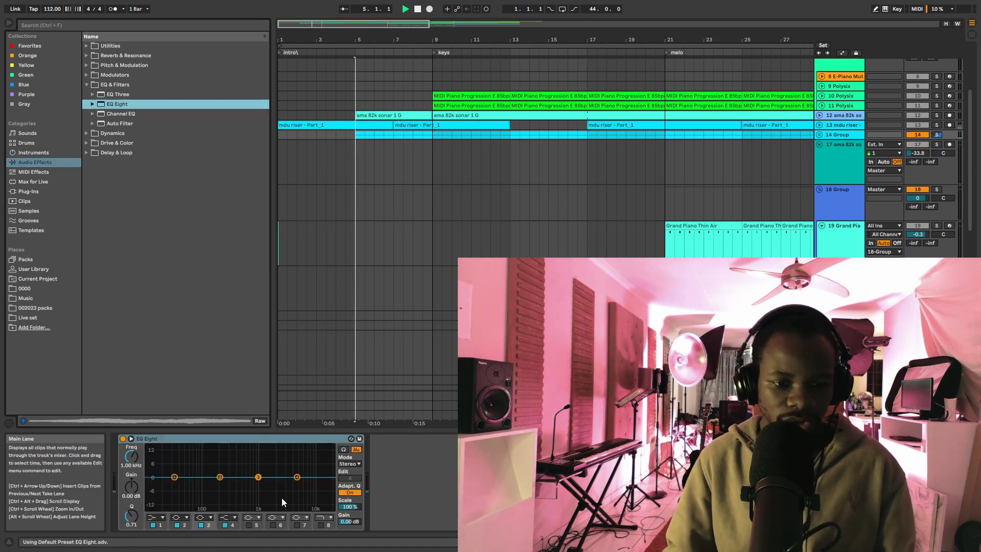
drag(220, 477, 253, 483)
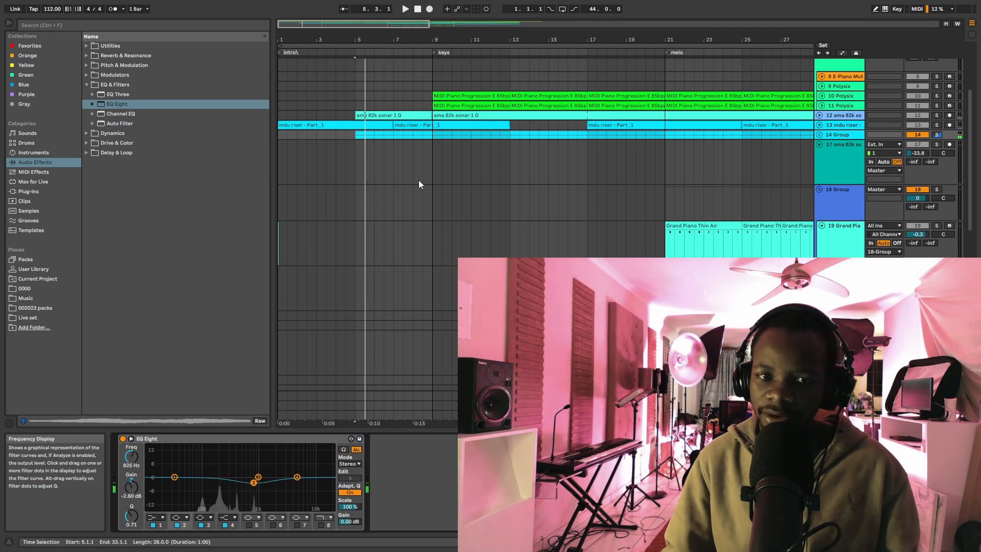
Step: Unfold the 14 Group track to review the two pad tracks inside, and fold it again
scroll(786, 177, up, 5)
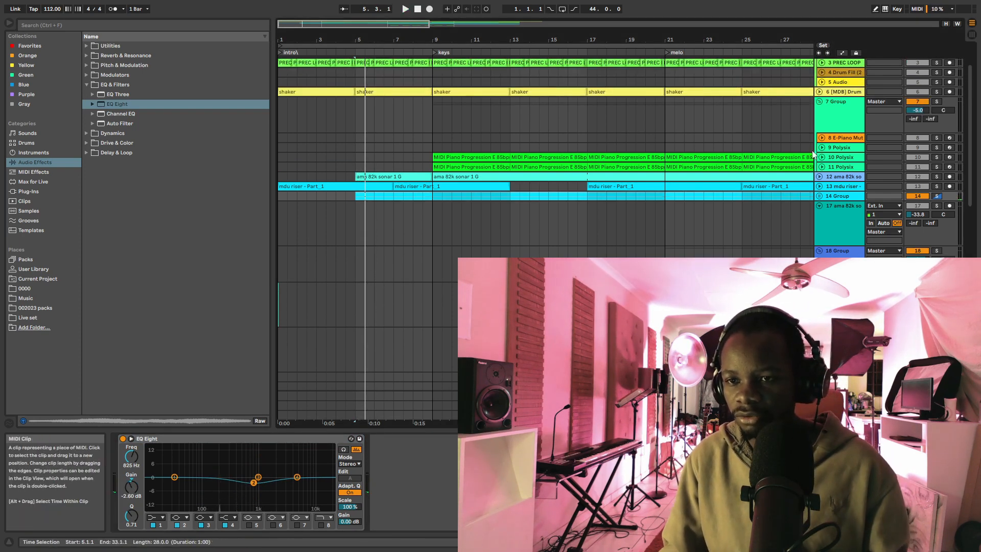
click(819, 197)
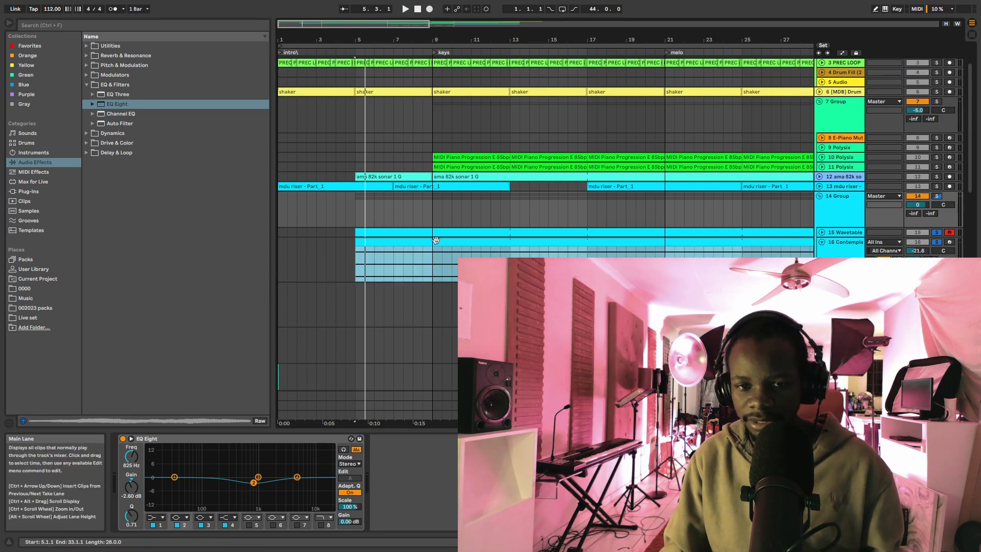
click(820, 197)
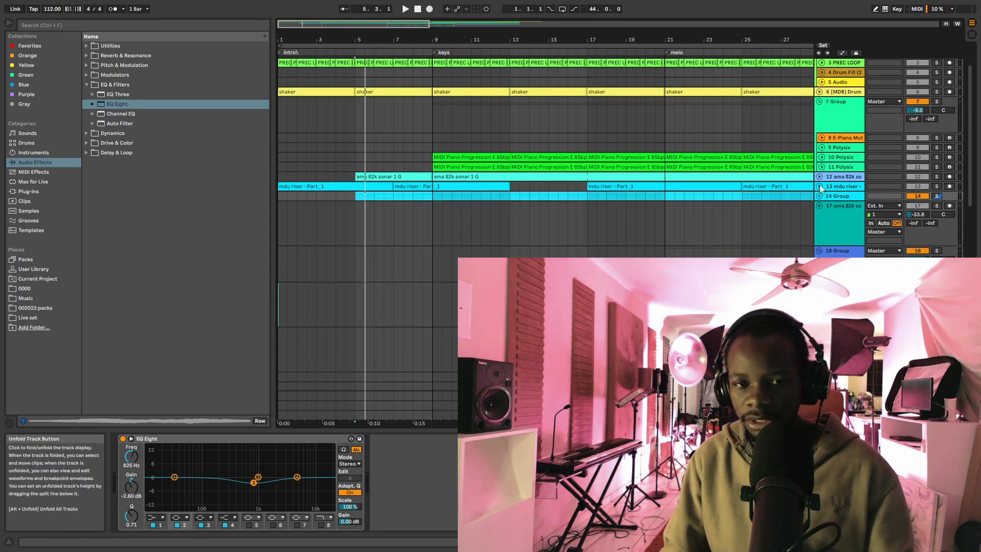
Step: Unfold the mdu riser track, play briefly from bar 8, and clear the active solo so all tracks sound together
click(819, 187)
click(410, 205)
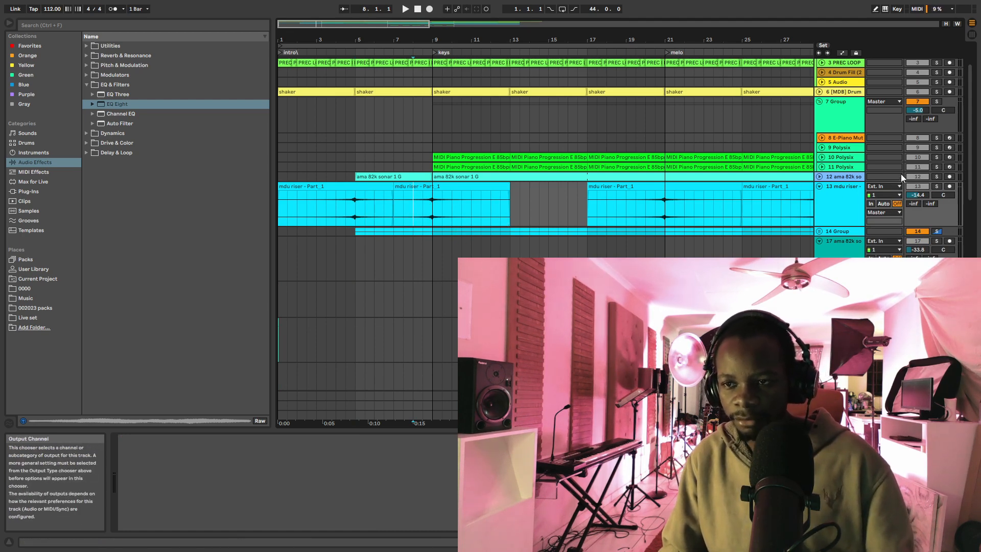
key(space)
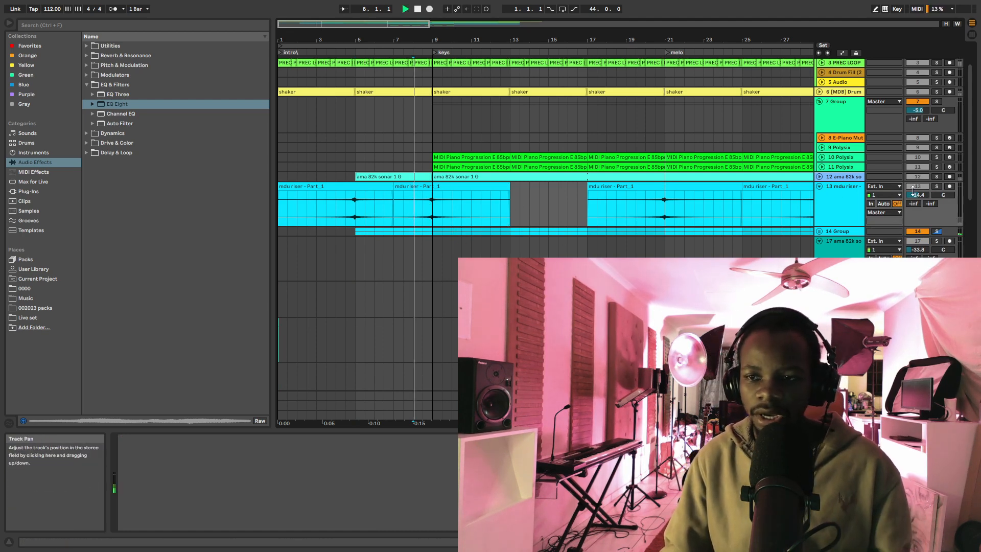
key(space)
click(820, 187)
click(820, 187)
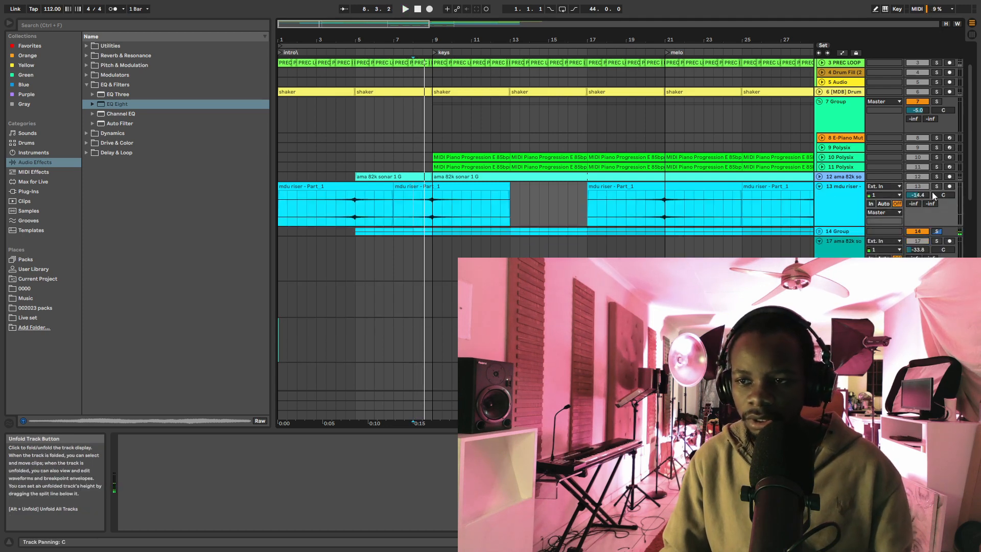
double_click(935, 186)
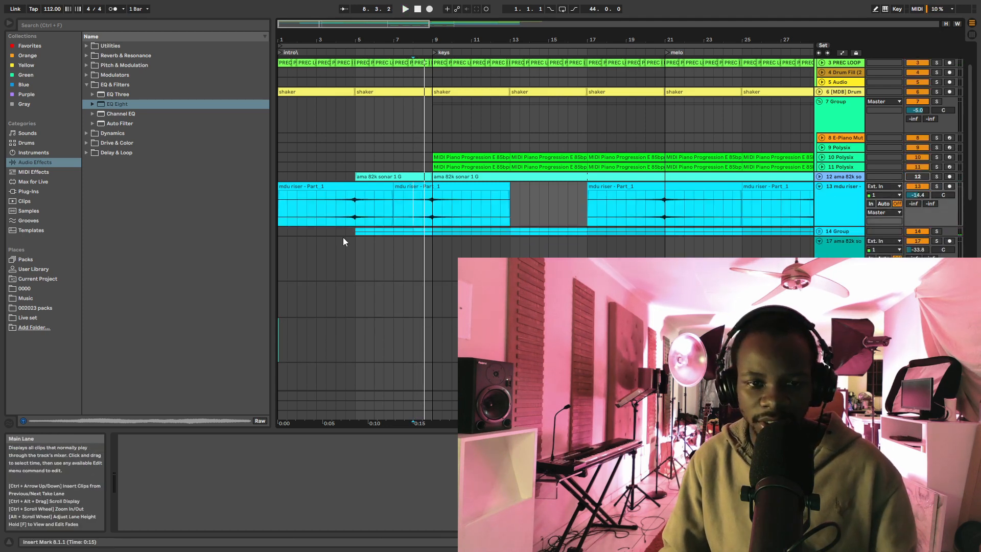
Step: Play the arrangement from bar 5, fold the mdu riser track, and lower the 14 Group volume to -1.6 dB
click(359, 229)
click(819, 231)
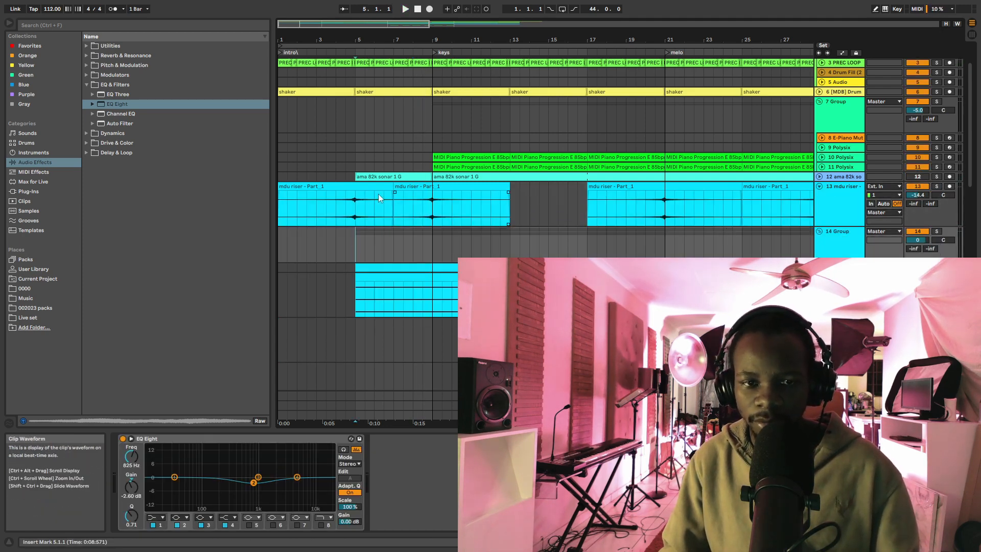
scroll(400, 296, down, 2)
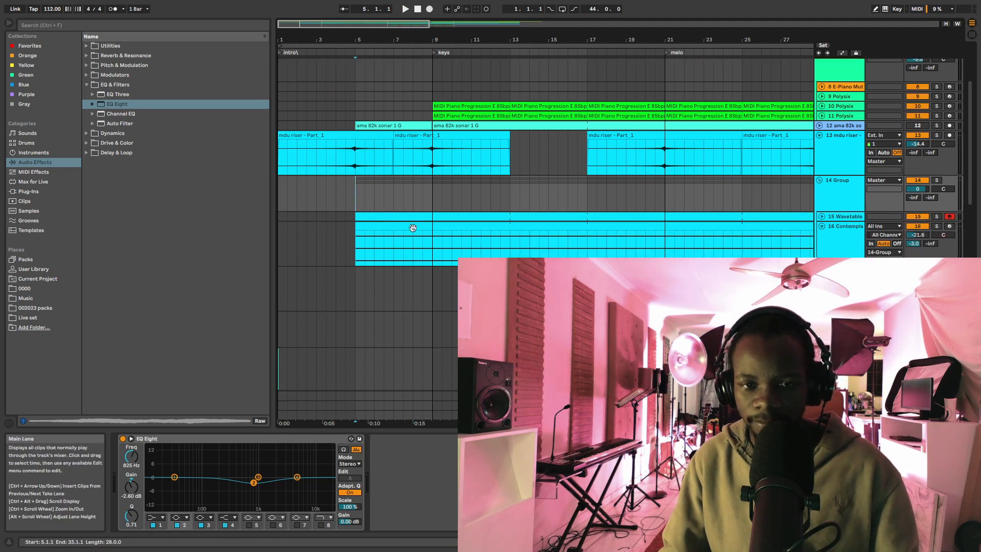
click(820, 180)
key(space)
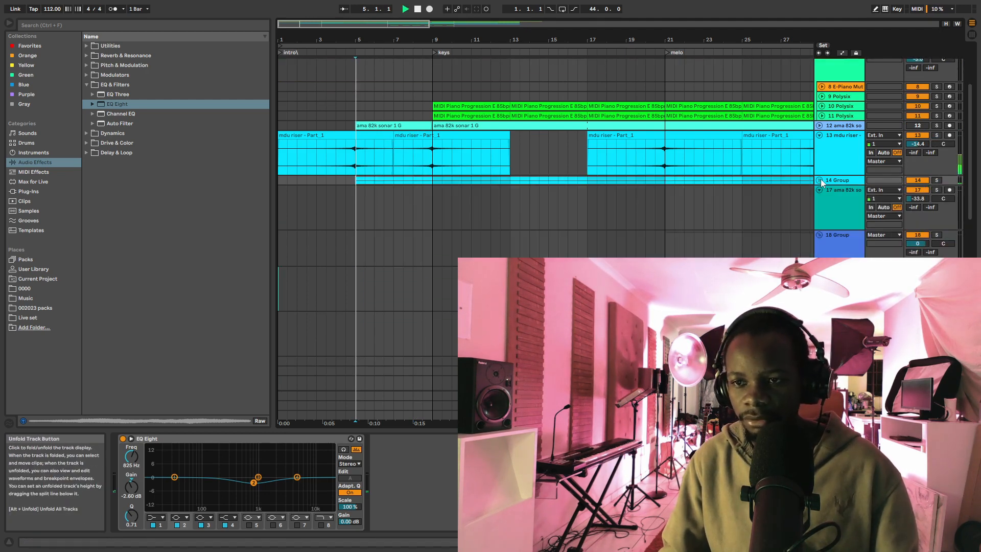
click(821, 135)
click(820, 146)
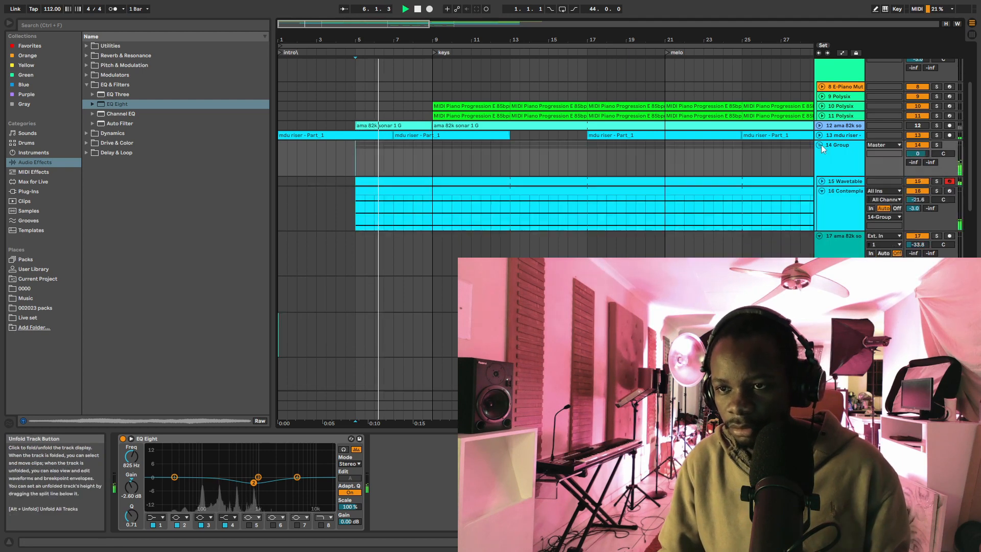
drag(917, 154, 917, 162)
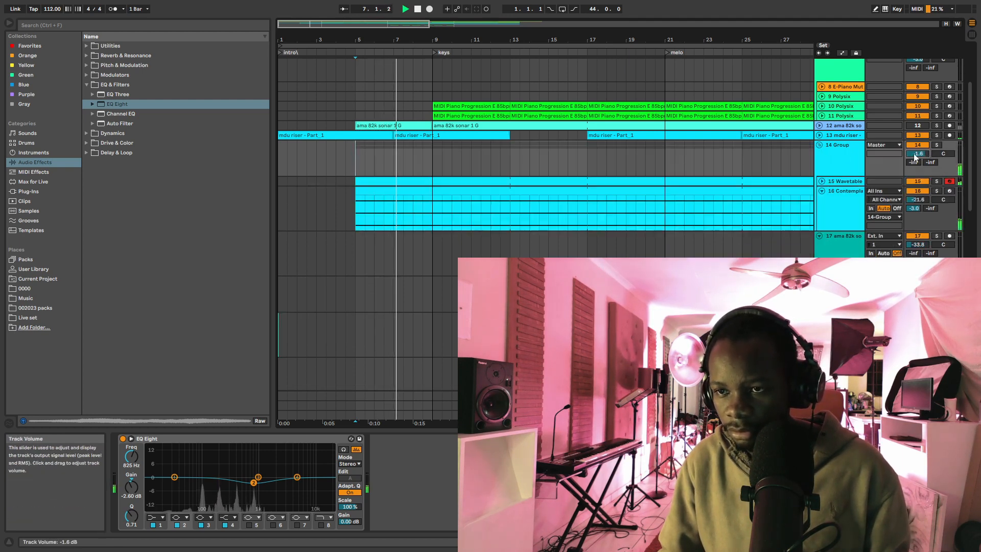
click(820, 145)
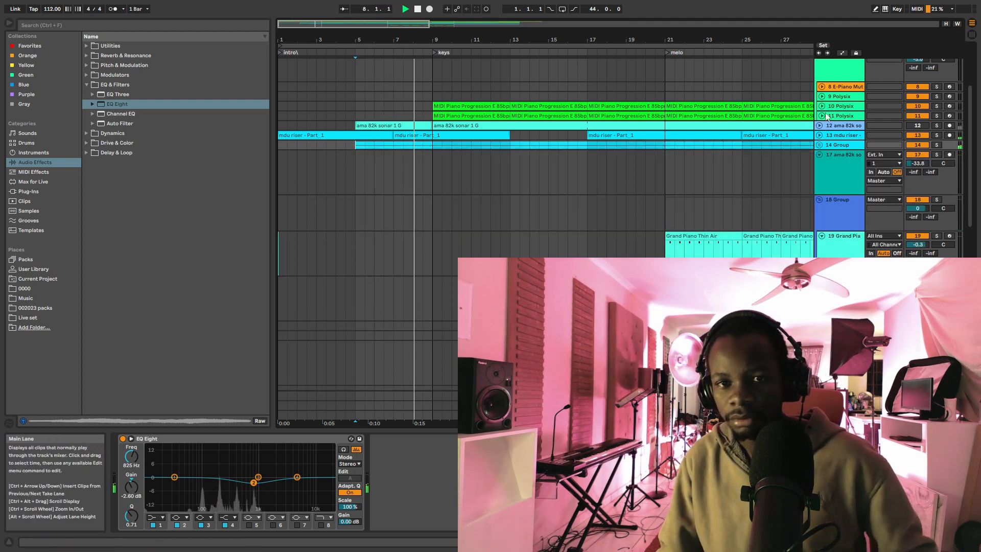
Step: Listen on into the keys section while checking the 14 Group mixer settings, and stop playback
scroll(823, 116, up, 2)
drag(440, 38, 399, 32)
click(820, 165)
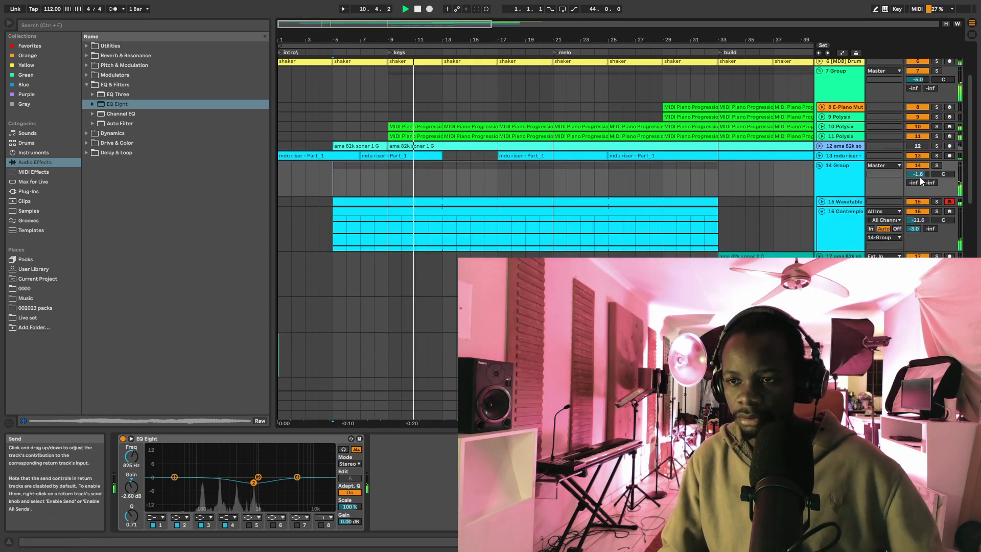
click(819, 165)
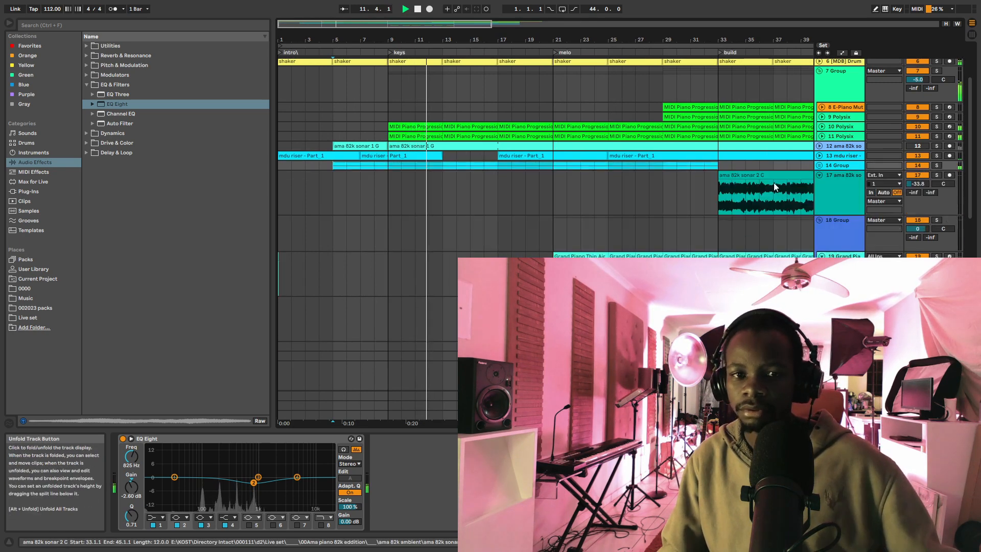
key(space)
Step: Unfold the 11 Polysix track to show its MIDI notes
click(827, 146)
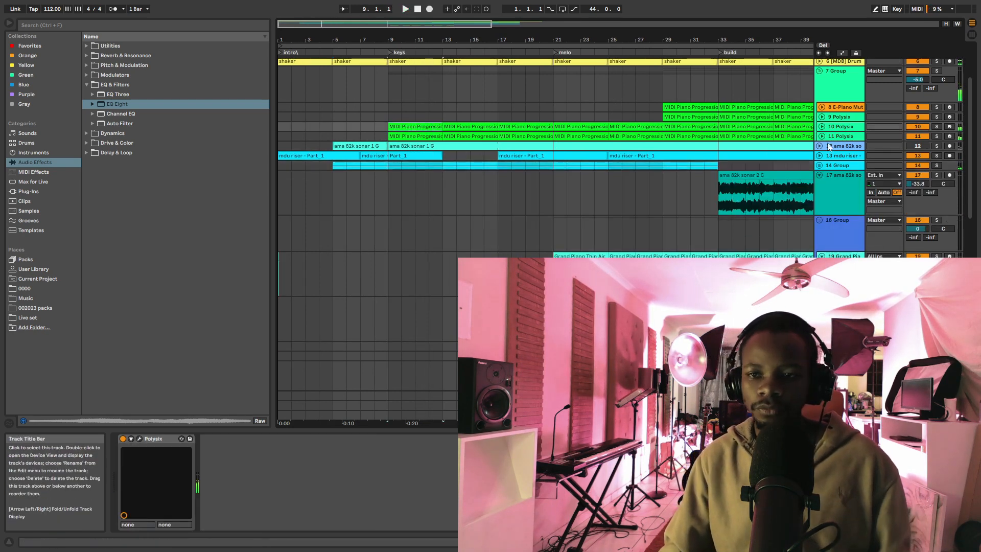
click(821, 136)
scroll(397, 243, down, 1)
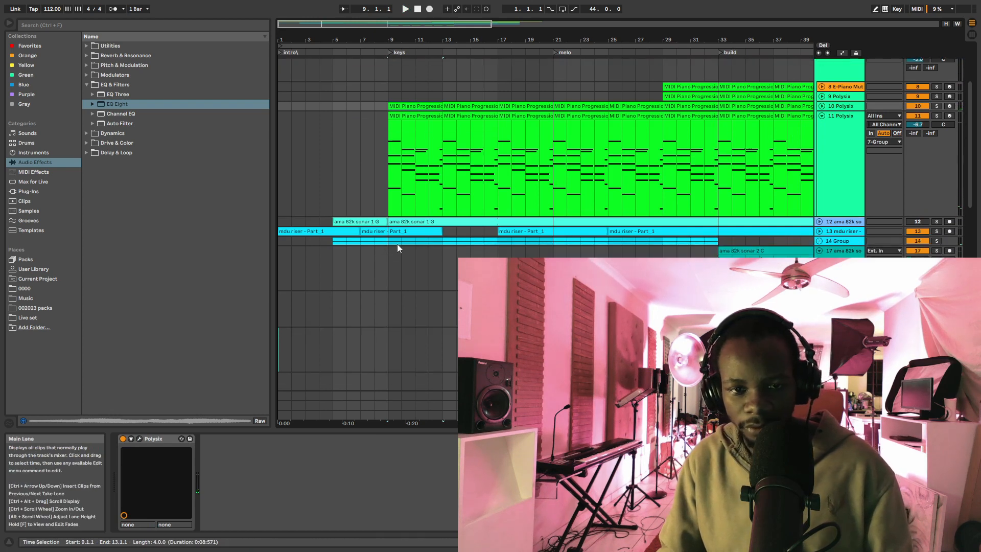
Step: Move the mdu riser track below the pad group
click(387, 233)
right_click(839, 230)
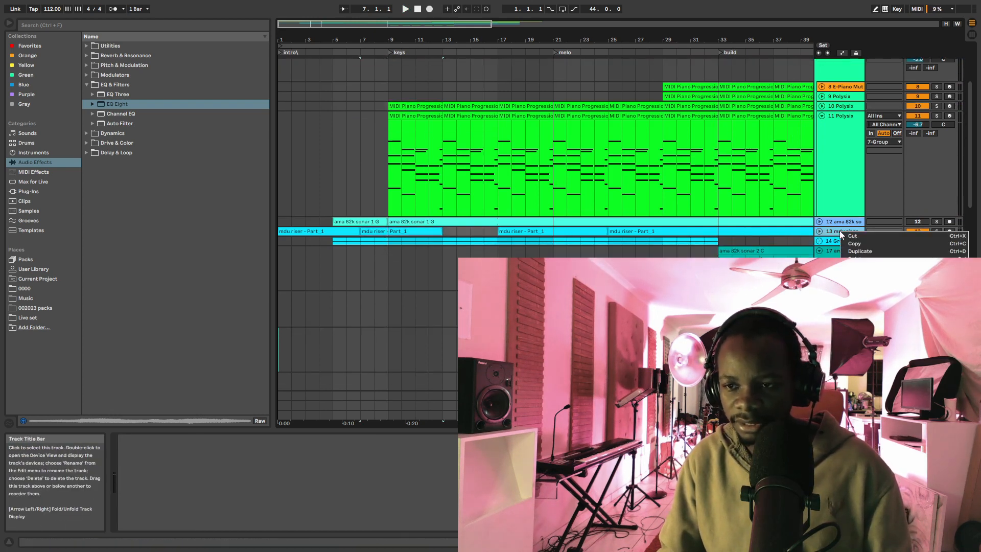
click(831, 234)
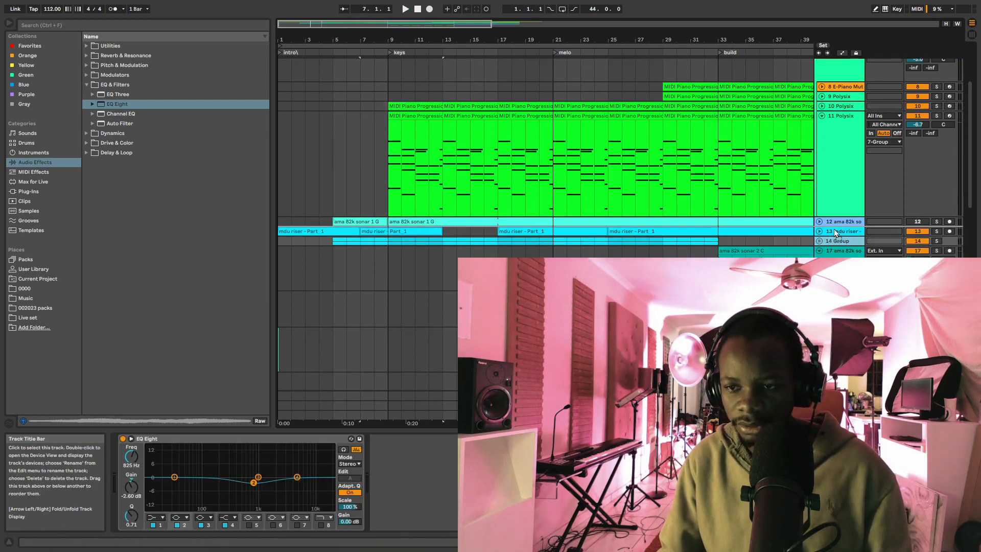
scroll(746, 231, up, 3)
scroll(746, 232, down, 2)
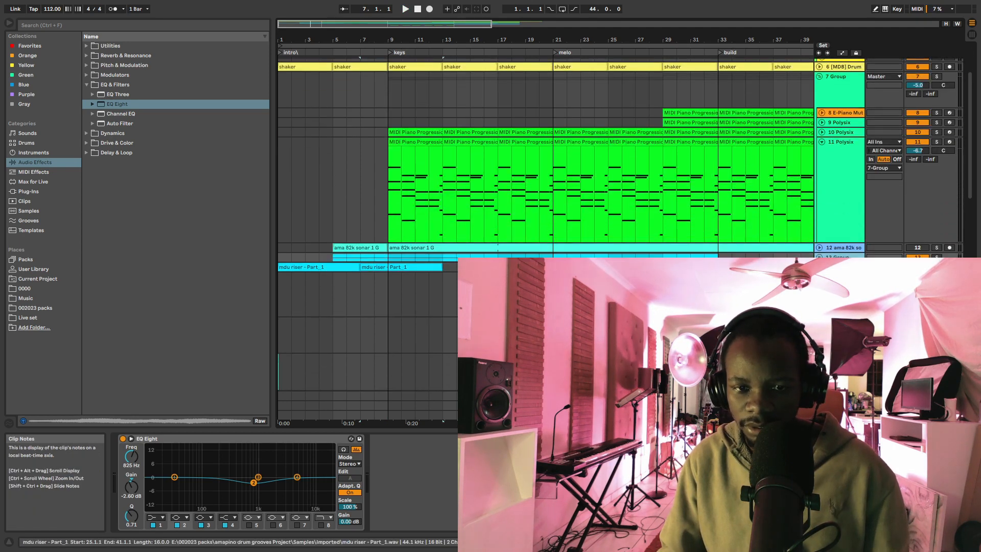
Step: Recolour the mdu riser track's clips red
click(837, 256)
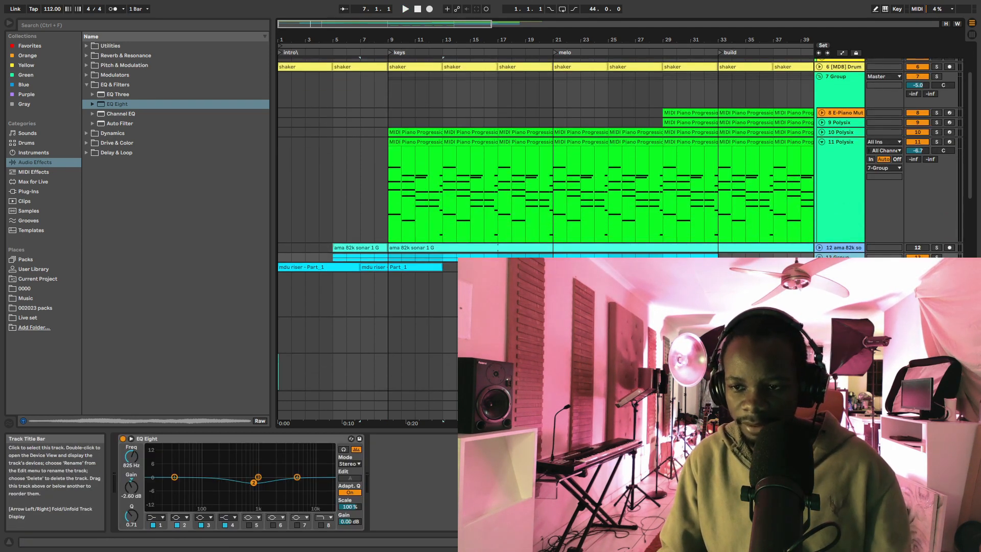
click(843, 248)
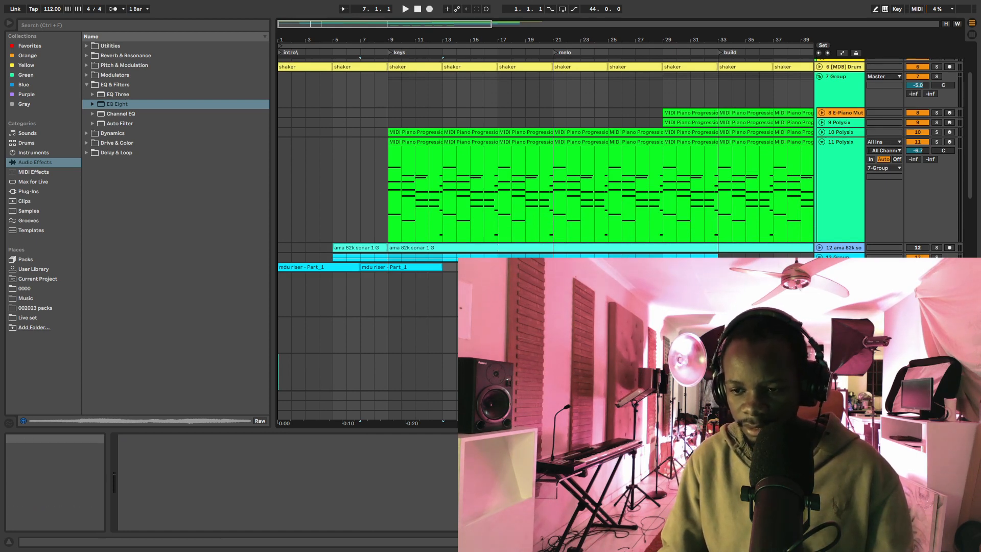
click(875, 449)
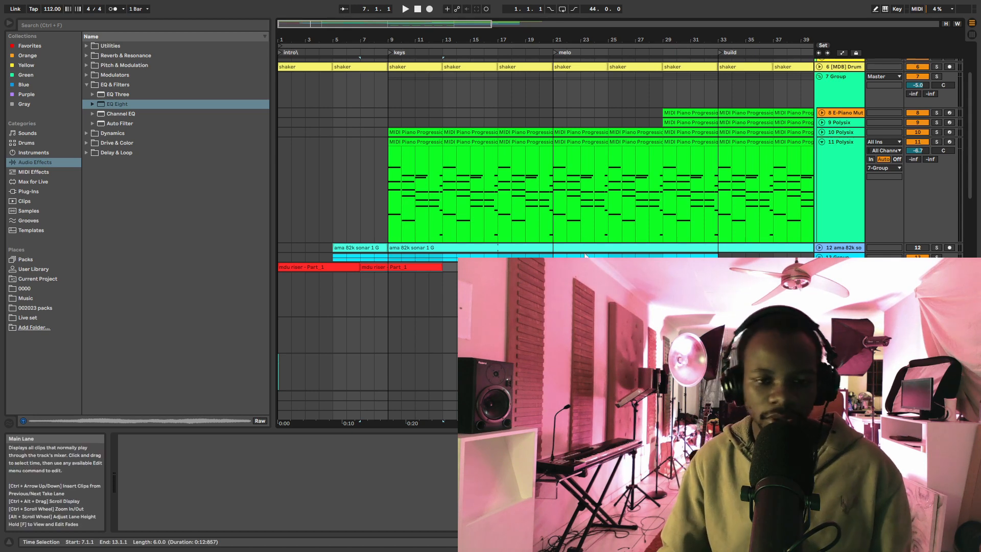
scroll(416, 174, down, 2)
scroll(380, 191, up, 1)
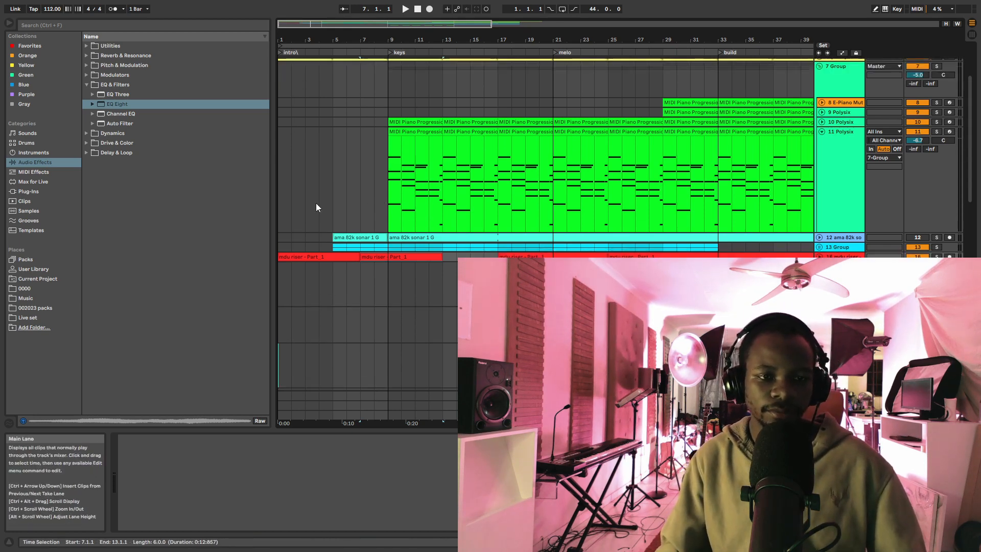
Step: Play the intro from bar 1, and check the pad group's entry at bar 5
scroll(308, 127, up, 2)
click(292, 97)
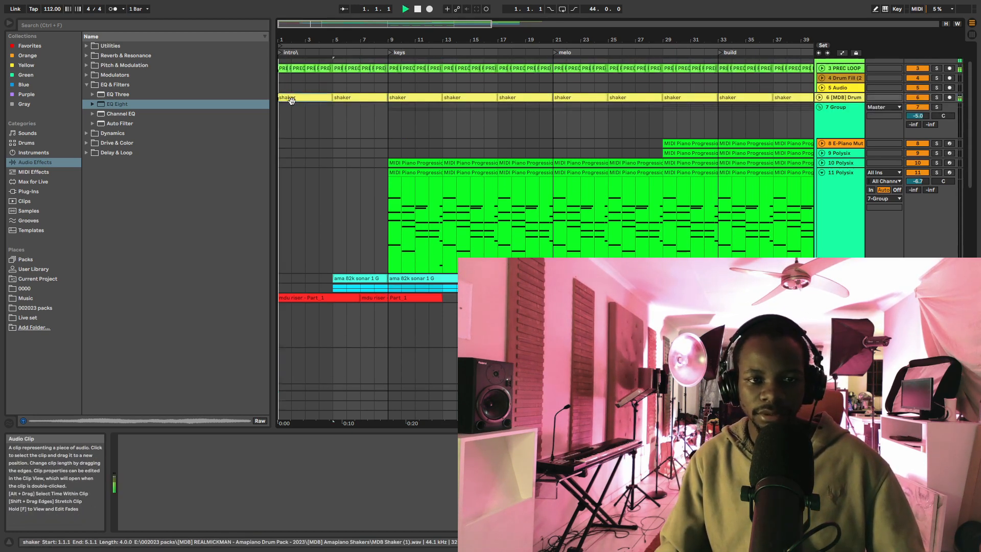
key(space)
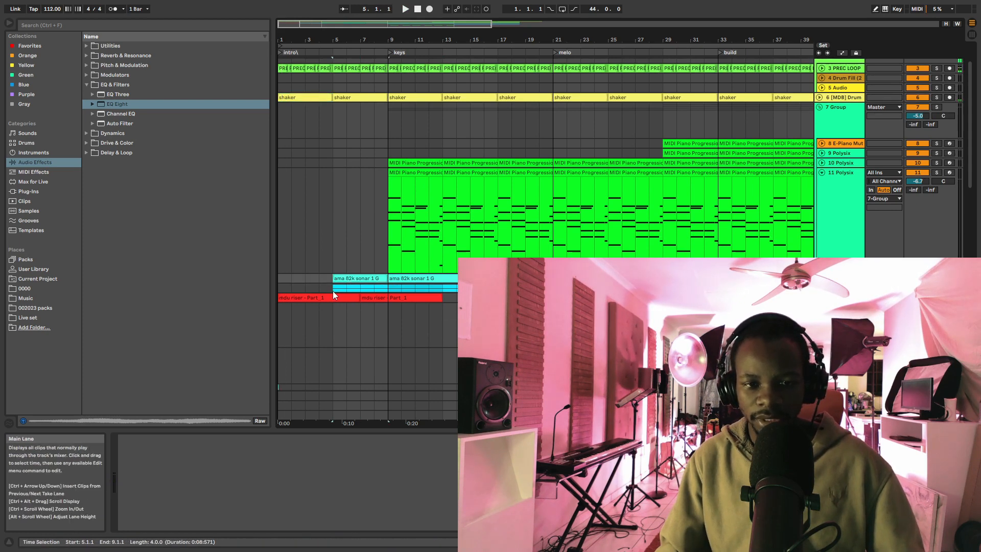
click(332, 289)
key(space)
Step: Unfold the mdu riser track and mark its waveform from bar 8 to bar 10
click(338, 299)
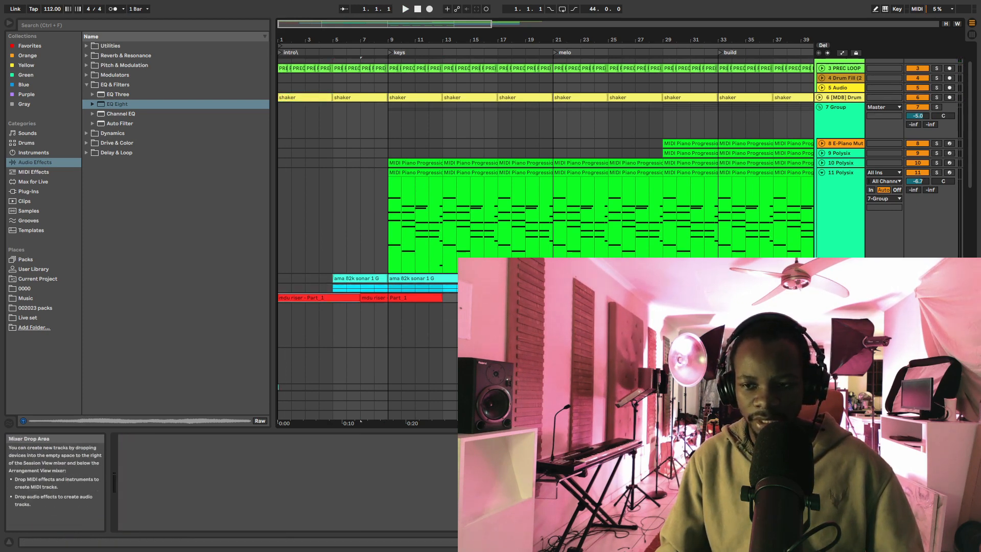
drag(332, 286, 389, 279)
drag(374, 312, 402, 313)
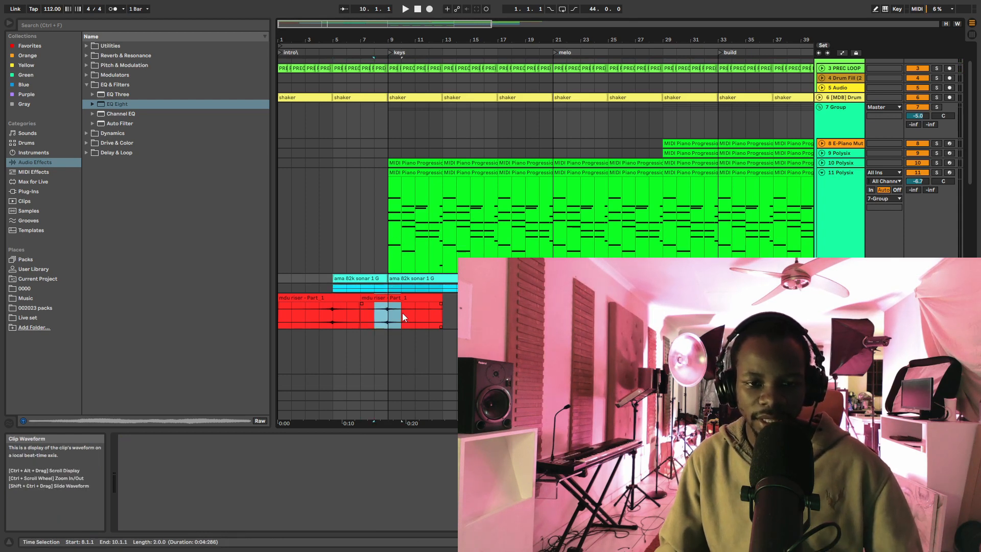
Step: Mark bars 9 to 21 of the 11 Polysix part, and play the 10 Polysix track soloed from bar 9
drag(390, 220, 554, 166)
key(space)
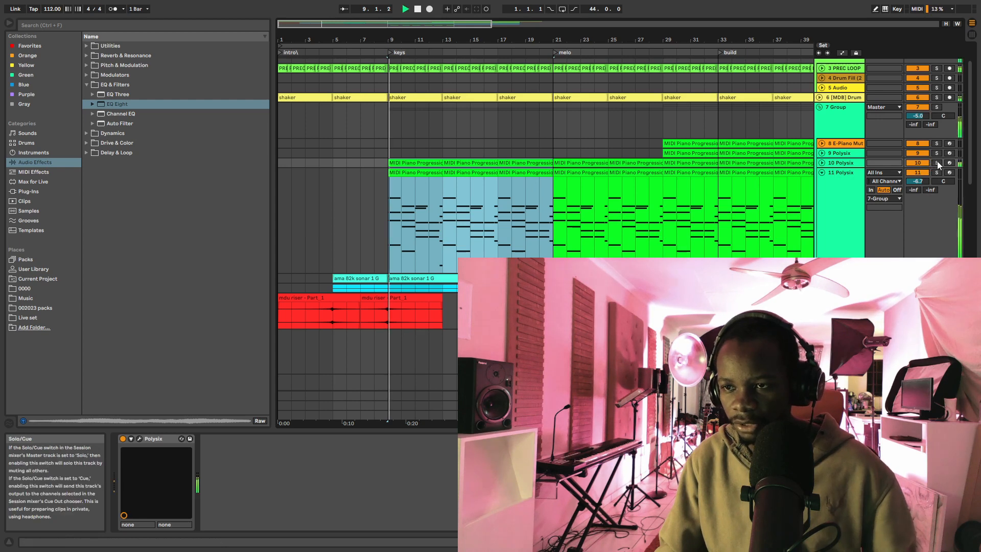
click(937, 162)
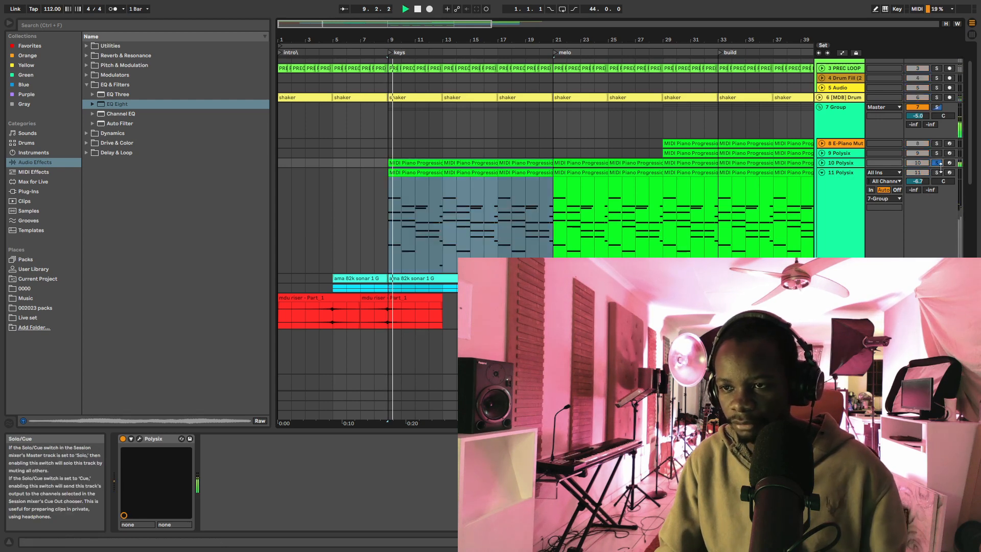
click(418, 163)
key(space)
Step: Open the 10 Polysix instrument window to review its VCF Oscillation patch, and close it
click(839, 164)
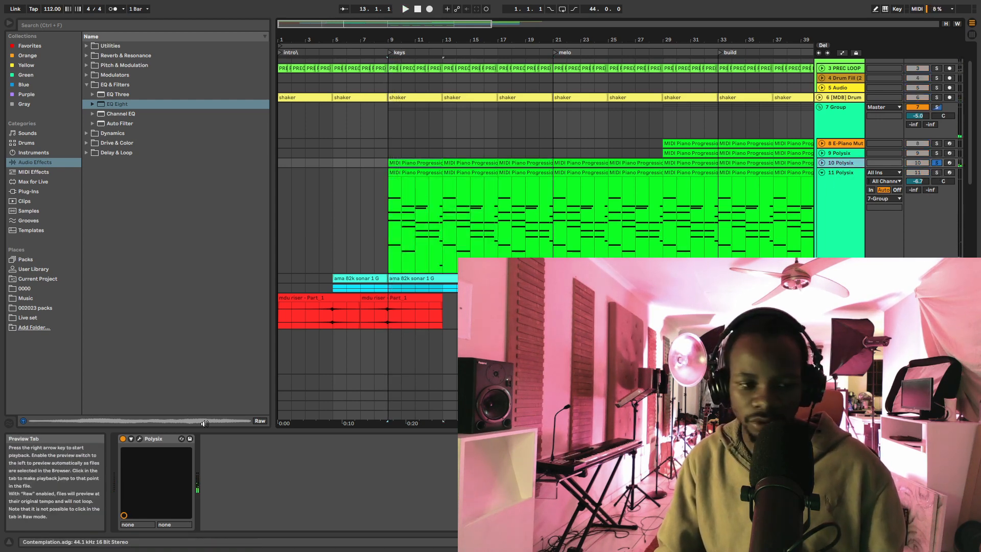
click(139, 438)
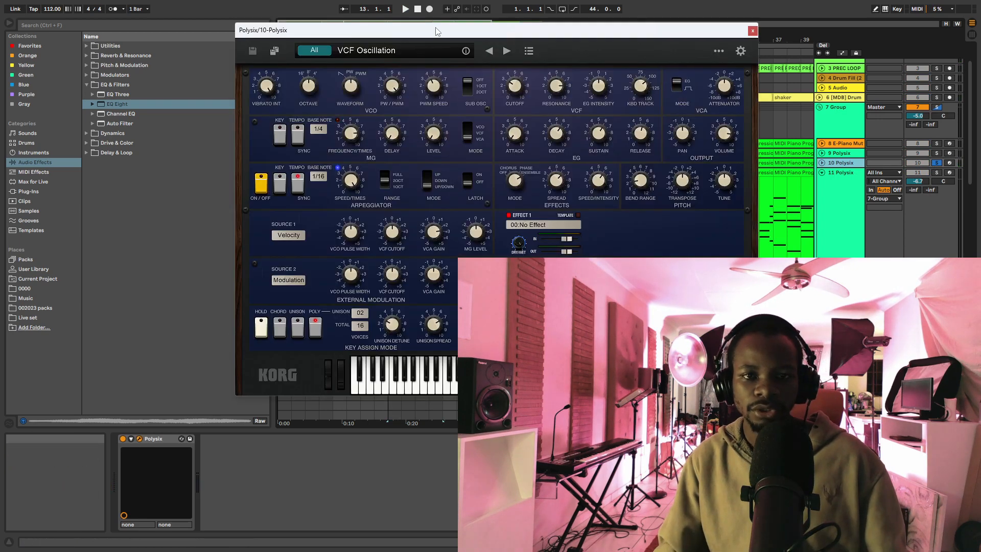
drag(435, 32, 251, 34)
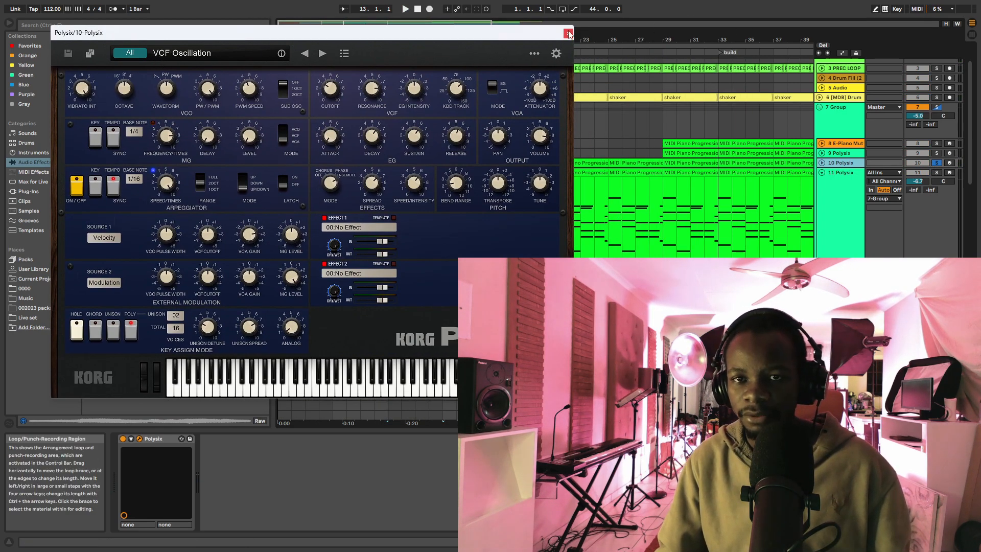
click(567, 33)
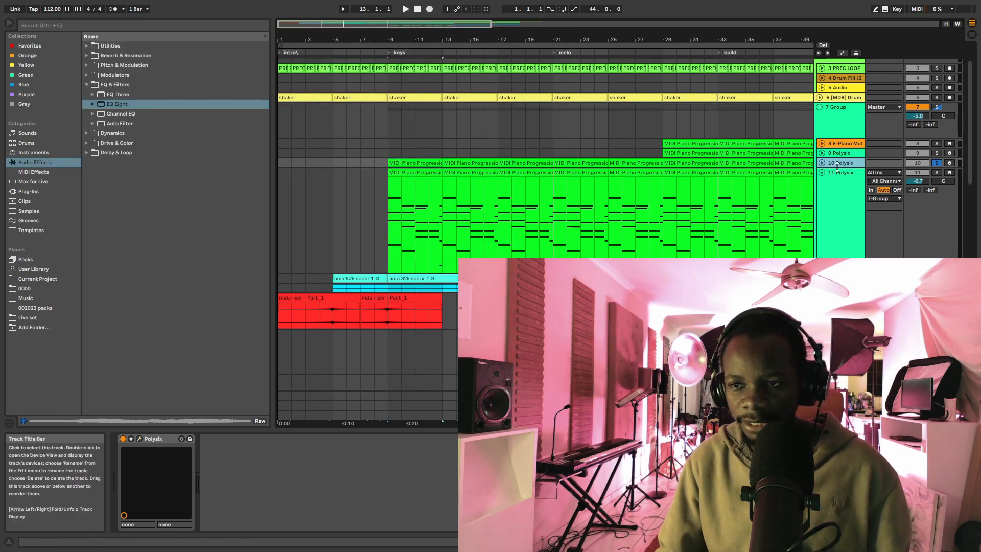
Step: Unfold the 10 Polysix track, play from bar 9, and solo both the 10 and 11 Polysix tracks together
key(Right)
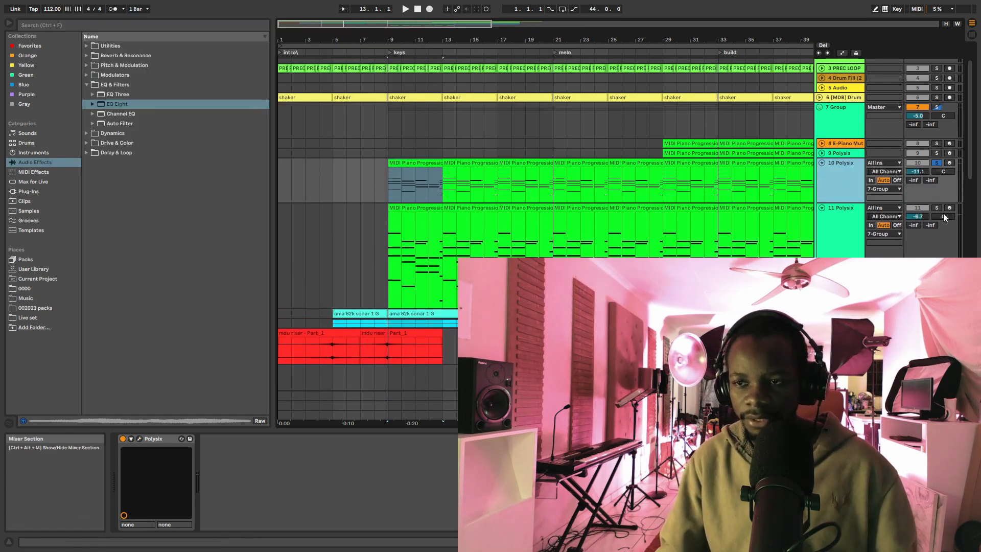
key(space)
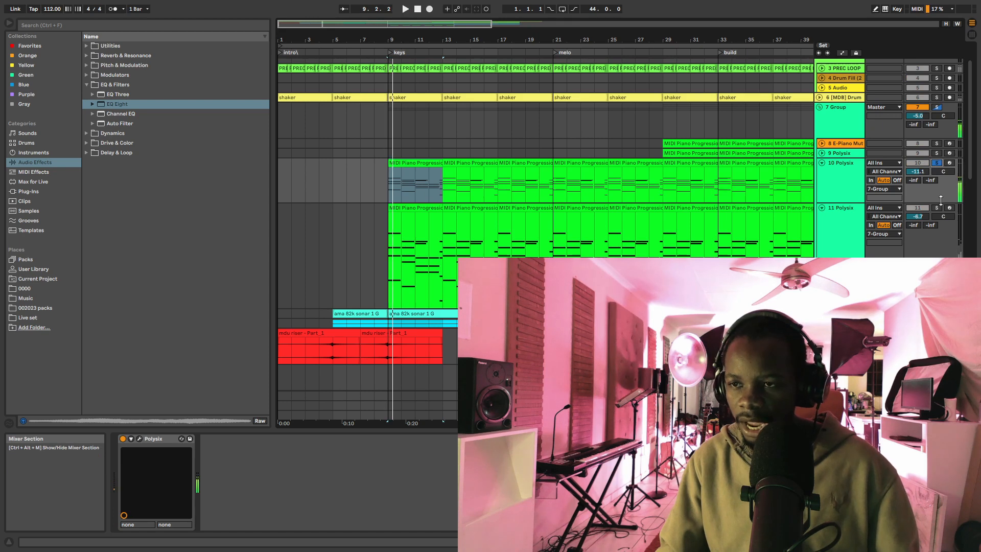
click(940, 210)
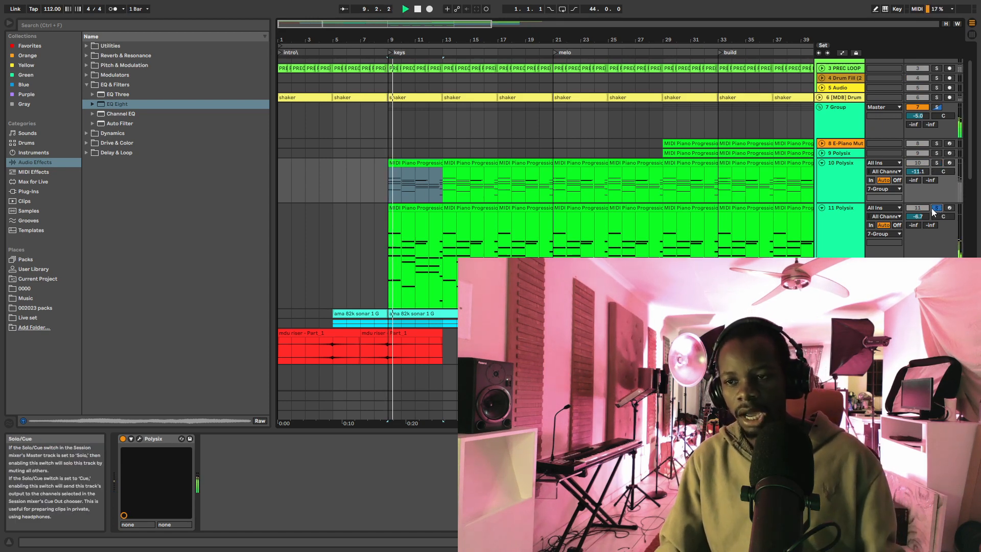
ctrl+click(937, 163)
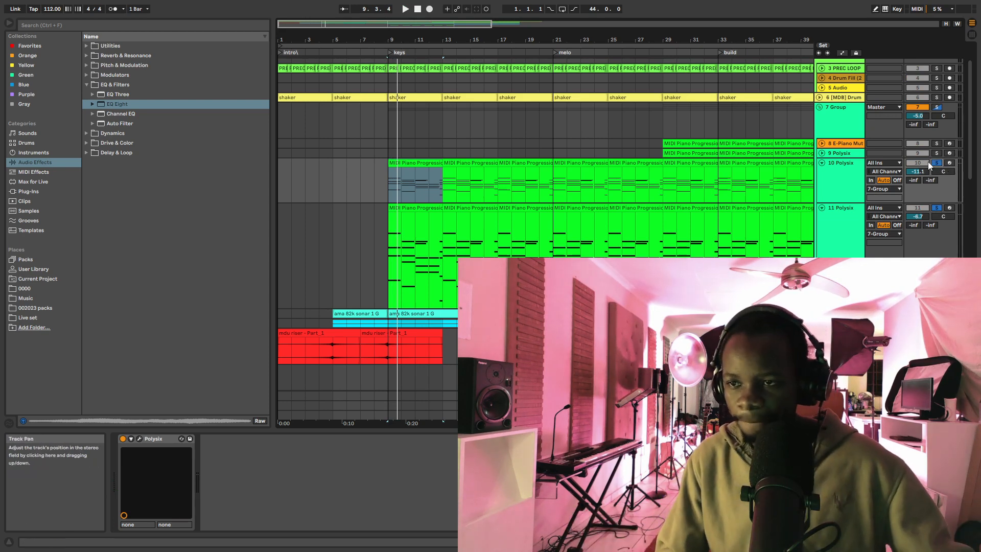
Step: Fold the 10 Polysix and 11 Polysix tracks and clear their solos
click(822, 163)
click(821, 172)
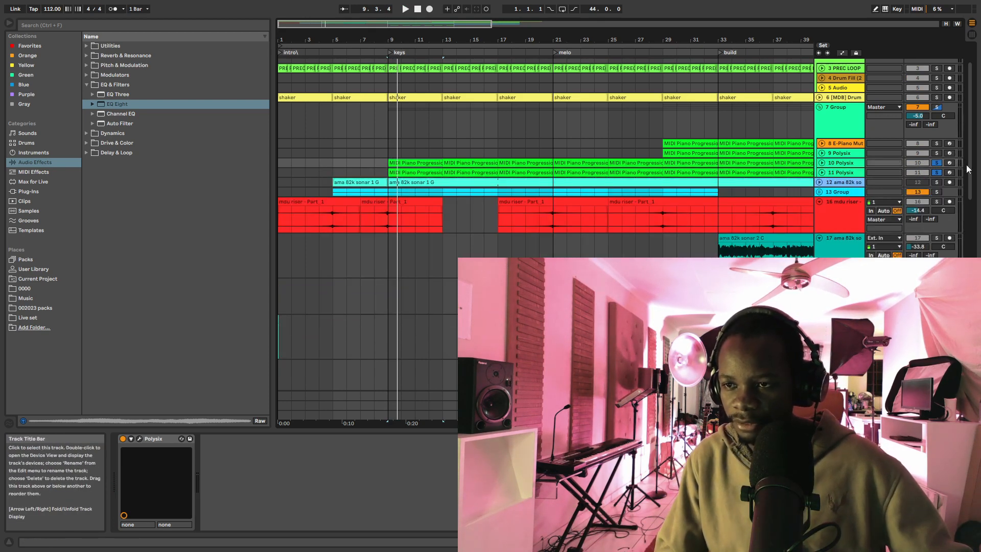
click(935, 164)
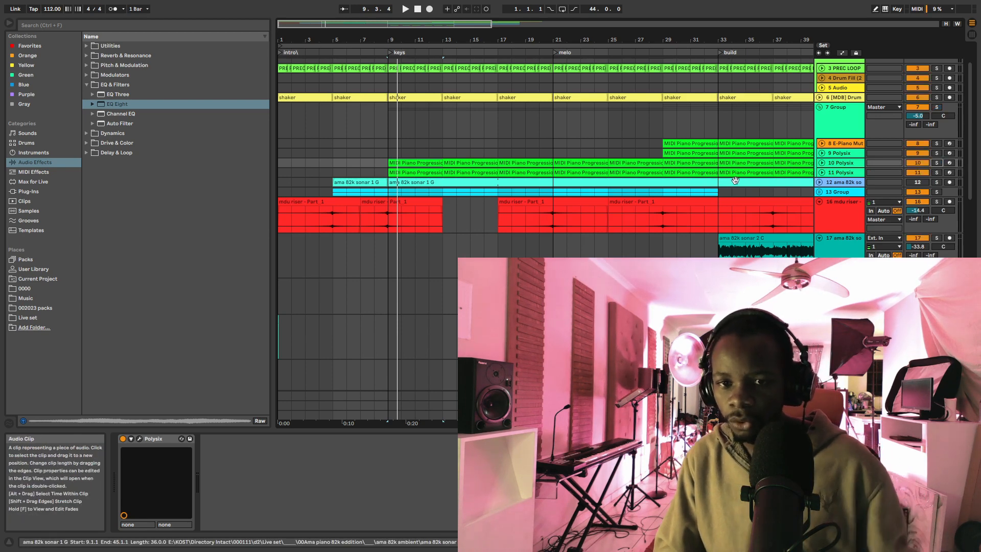
Step: Play the full mix from bar 9, and briefly from bar 17
key(space)
scroll(557, 194, up, 2)
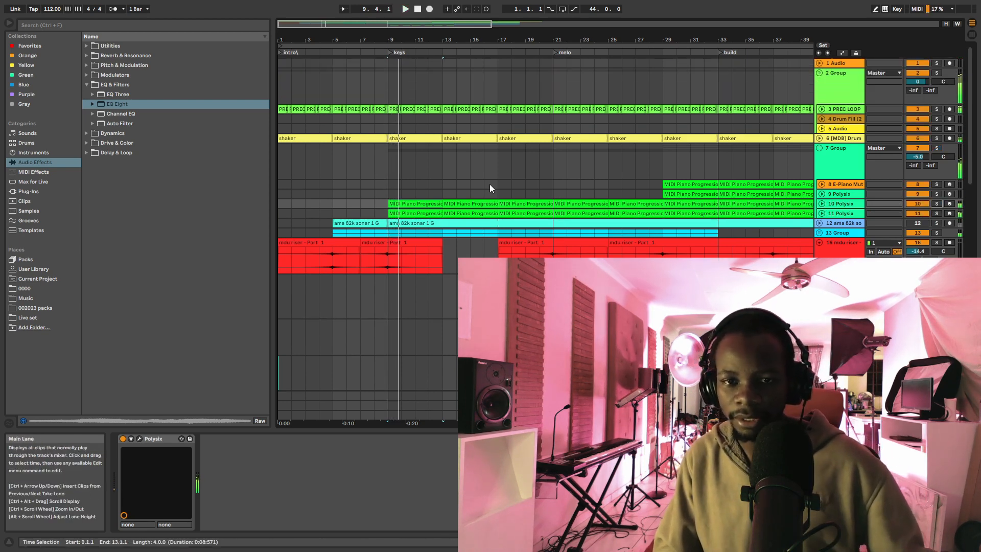
click(500, 164)
key(space)
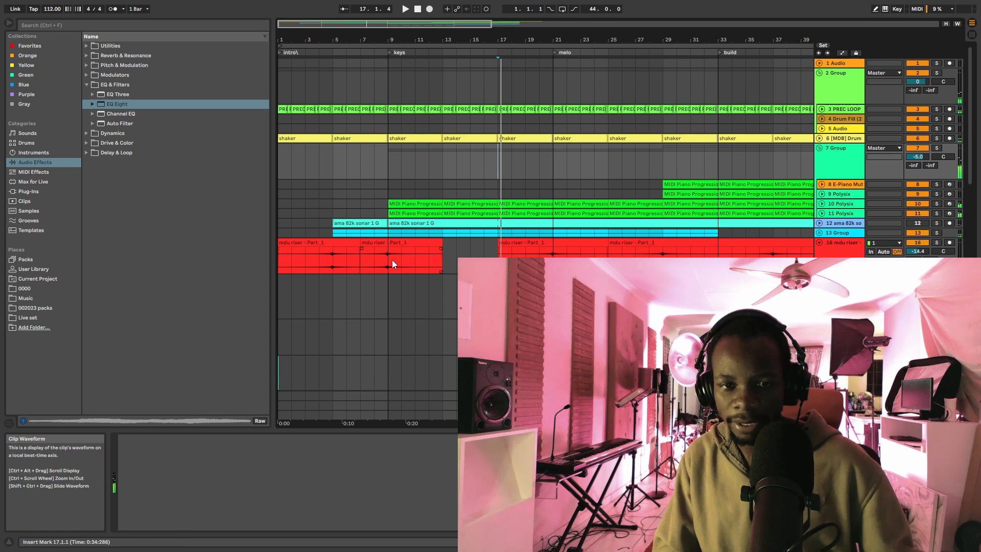
Step: Mark bars 9 to 17 on the mdu riser track, and mark its bars 17 to 21
drag(392, 262, 493, 207)
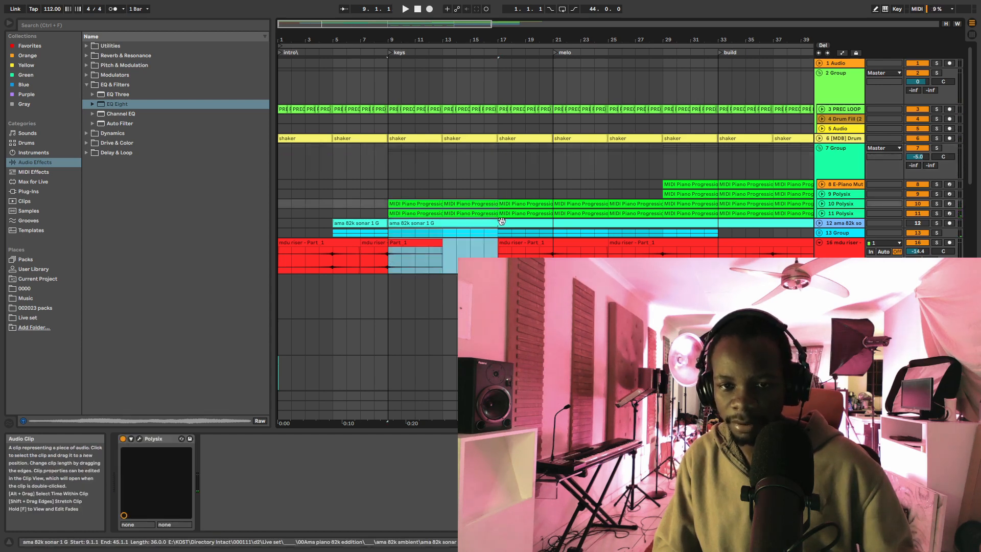
drag(501, 251, 556, 207)
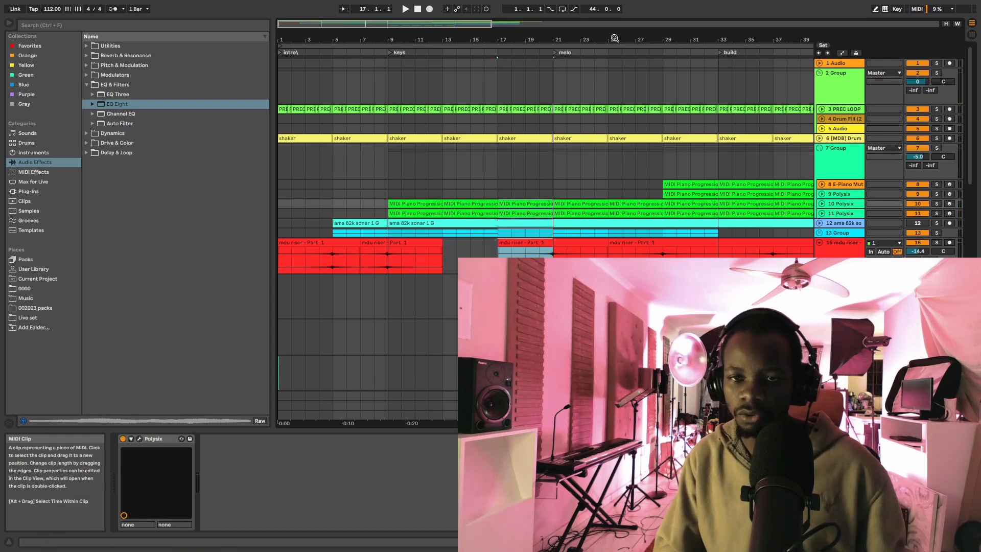
drag(618, 37, 534, 37)
scroll(482, 241, down, 5)
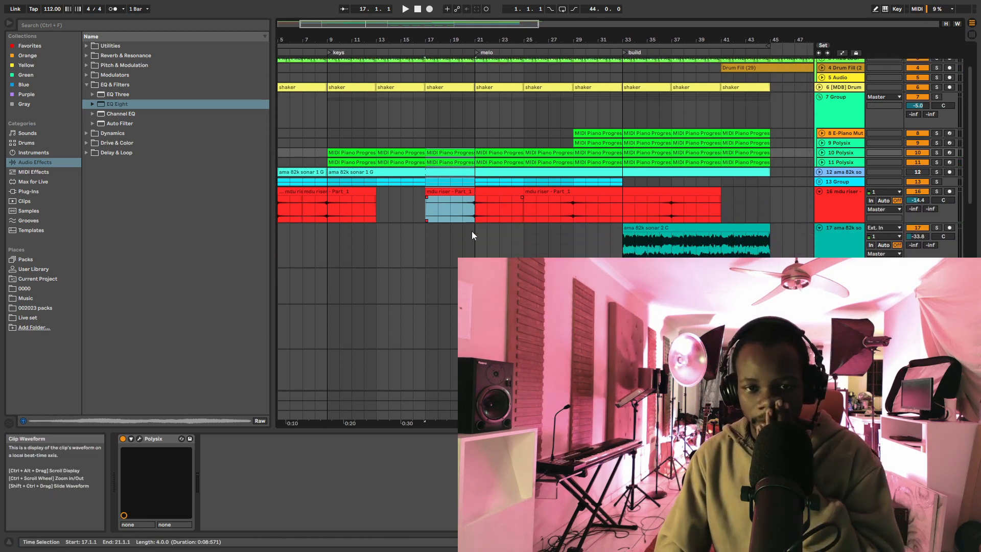
Step: Mark the riser waveform from bar 19 to bar 22, and place the insert mark at bar 21 of the Grand Piano track
drag(458, 186, 498, 189)
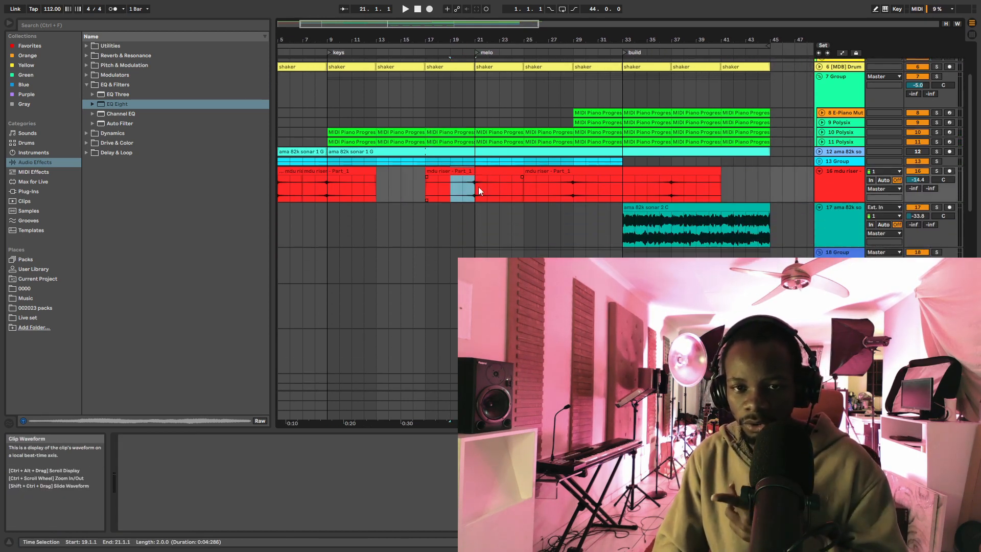
scroll(484, 186, down, 3)
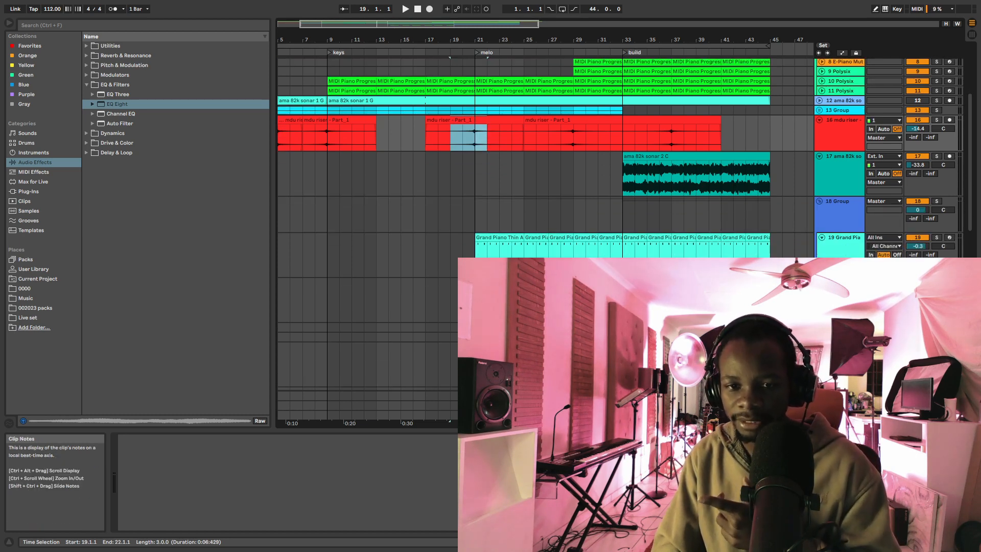
click(480, 185)
scroll(519, 207, up, 2)
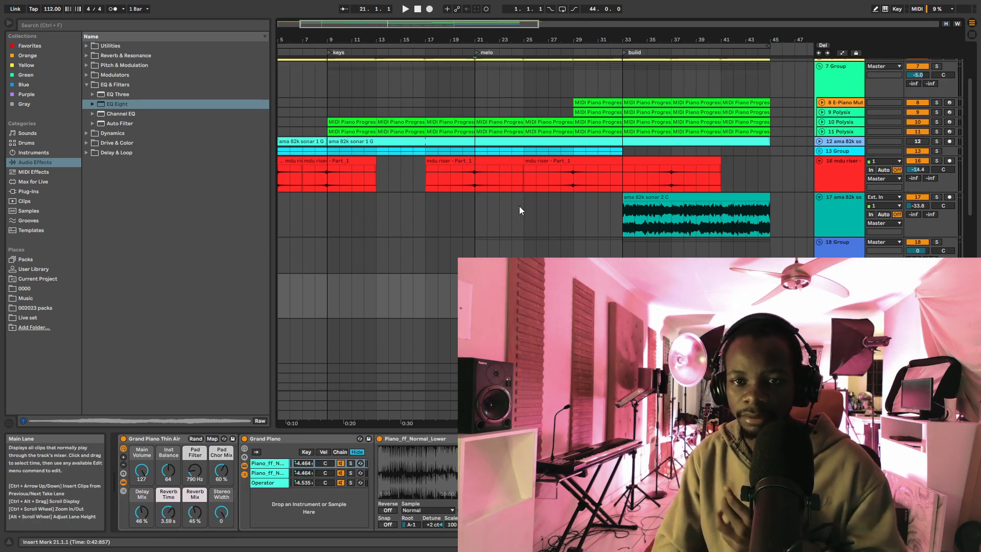
Step: Mark bars 20 to 22 of the mdu riser, and bars 21 to 33 of the Grand Piano part
drag(631, 38, 582, 30)
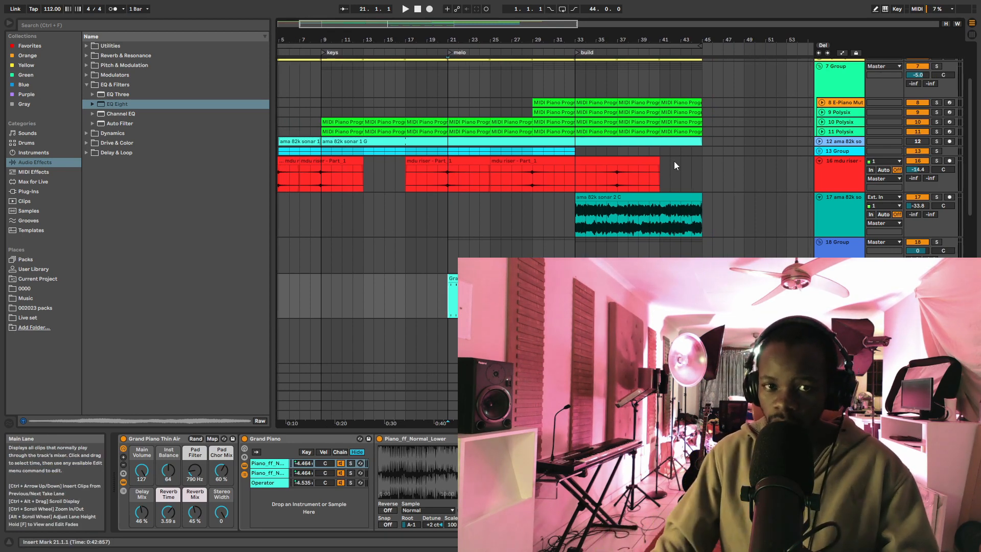
drag(433, 172, 462, 174)
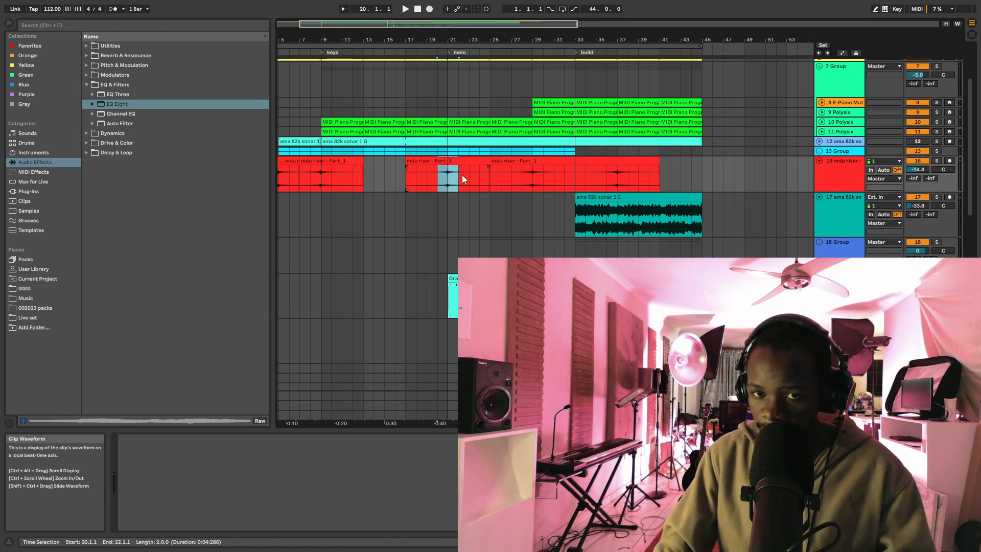
click(454, 307)
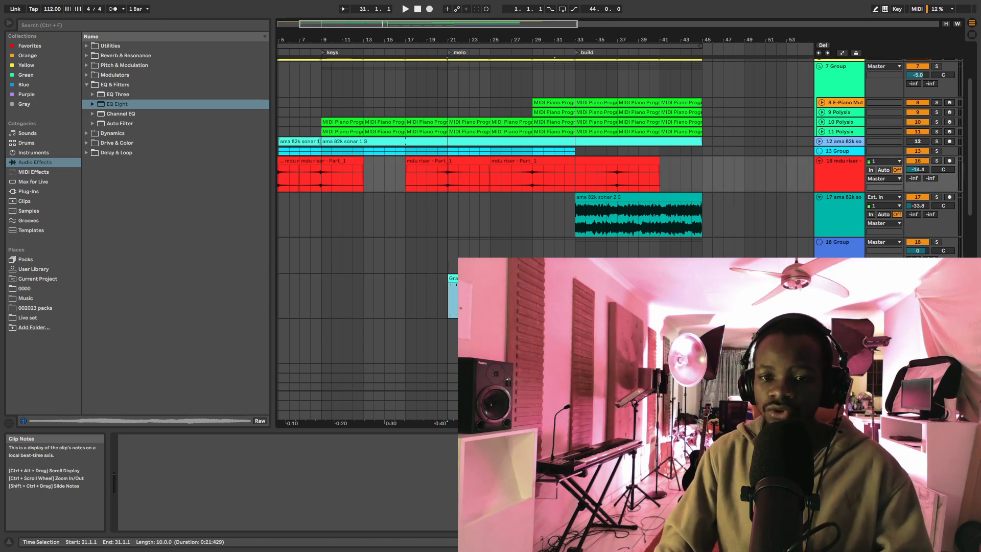
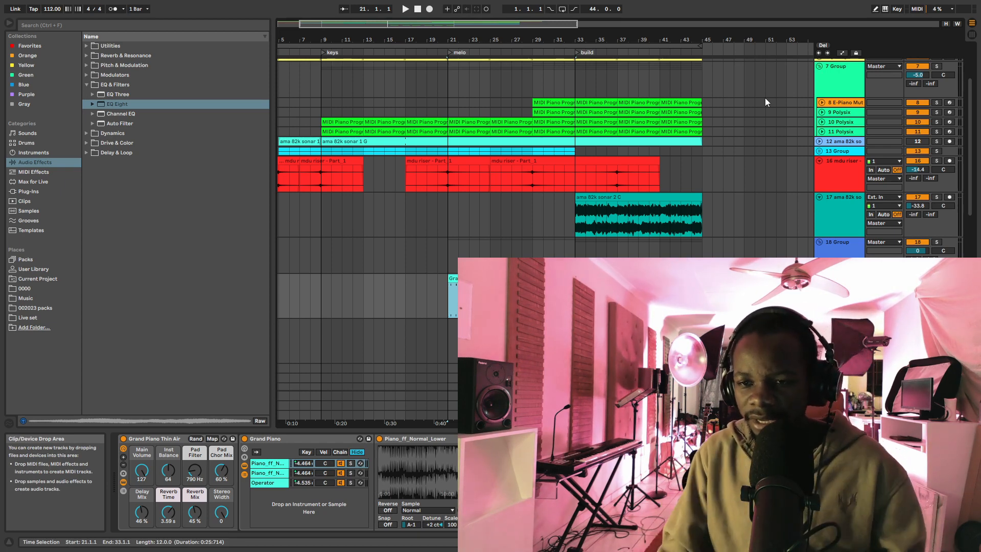
Step: Solo the 19 Grand Piano track, audition it from bar 21, and set its volume to 0.6 dB
scroll(764, 102, down, 3)
click(936, 237)
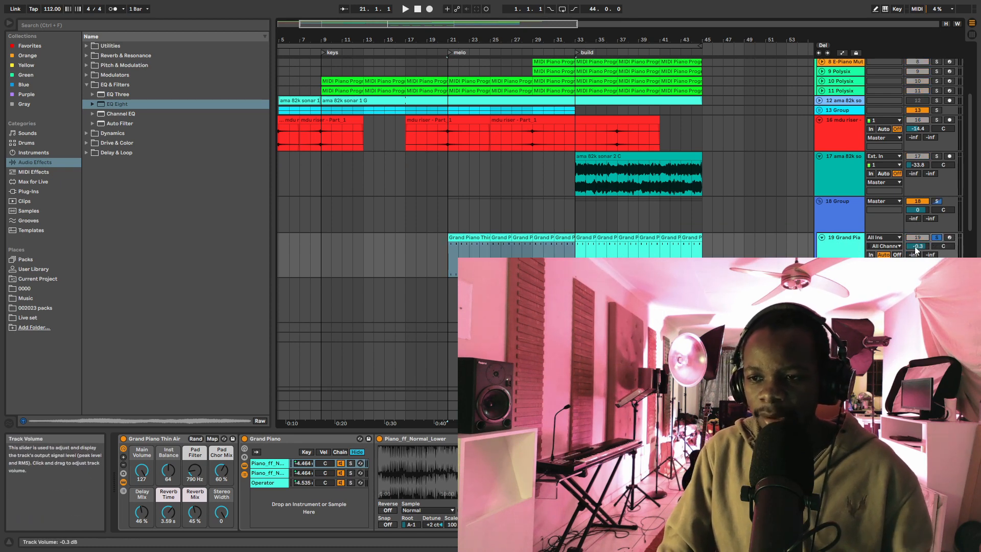
drag(917, 246, 917, 242)
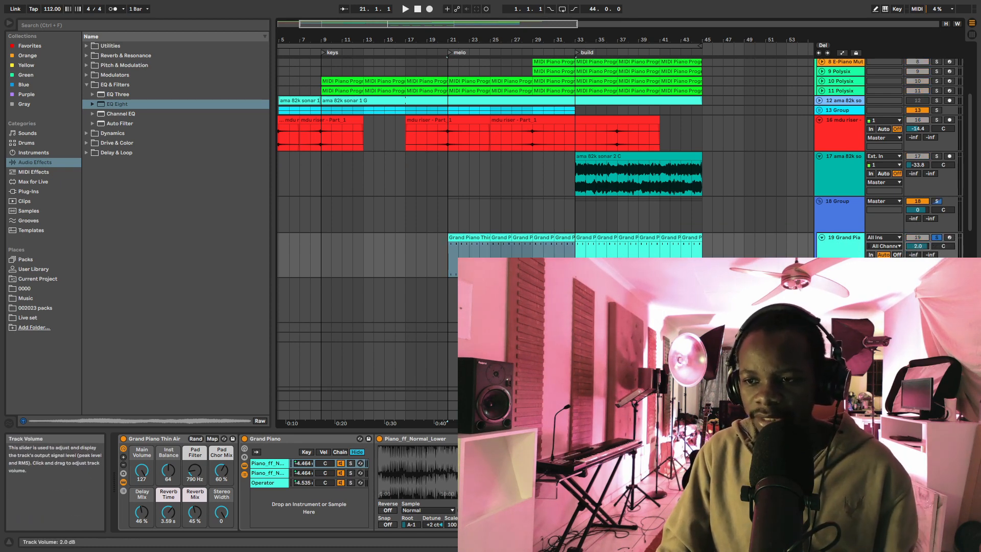
key(space)
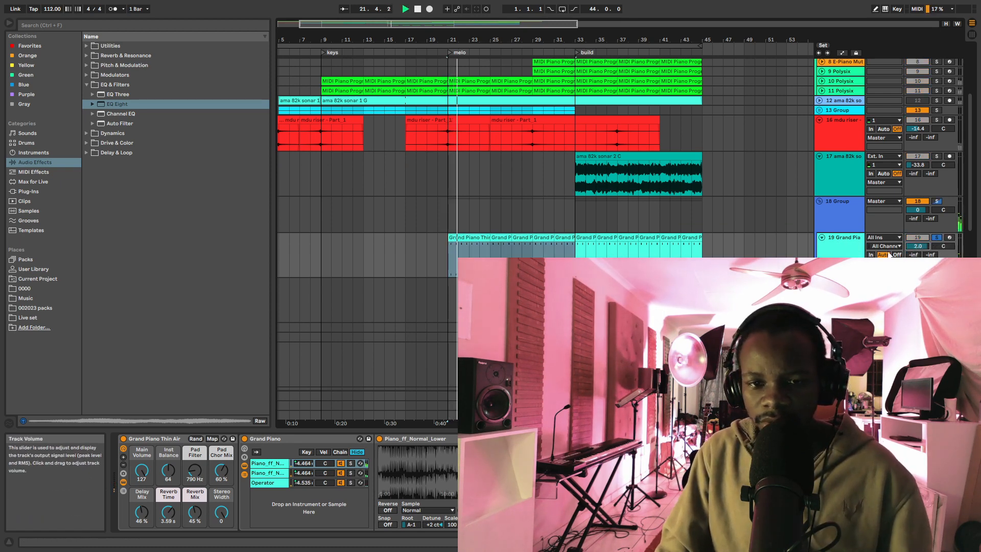
key(space)
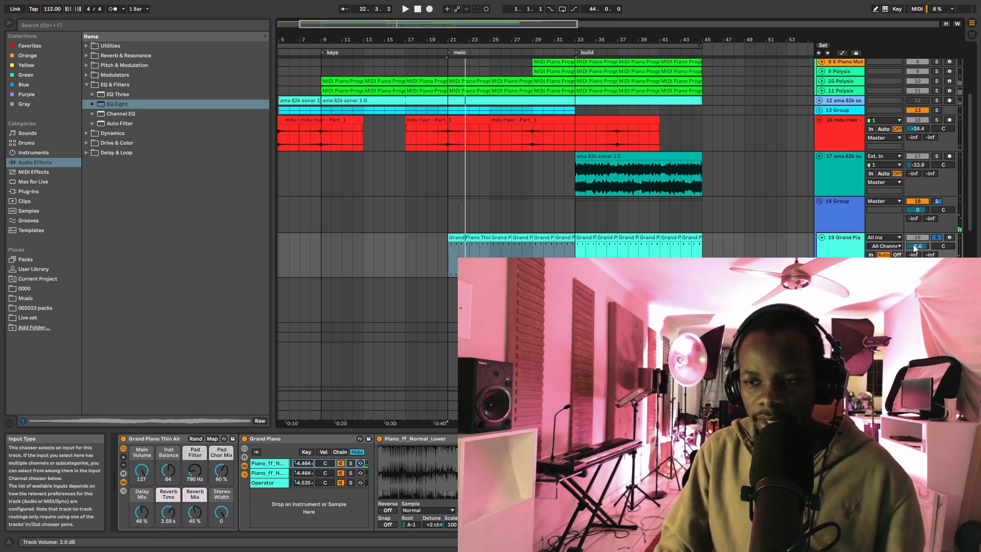
drag(915, 248, 914, 251)
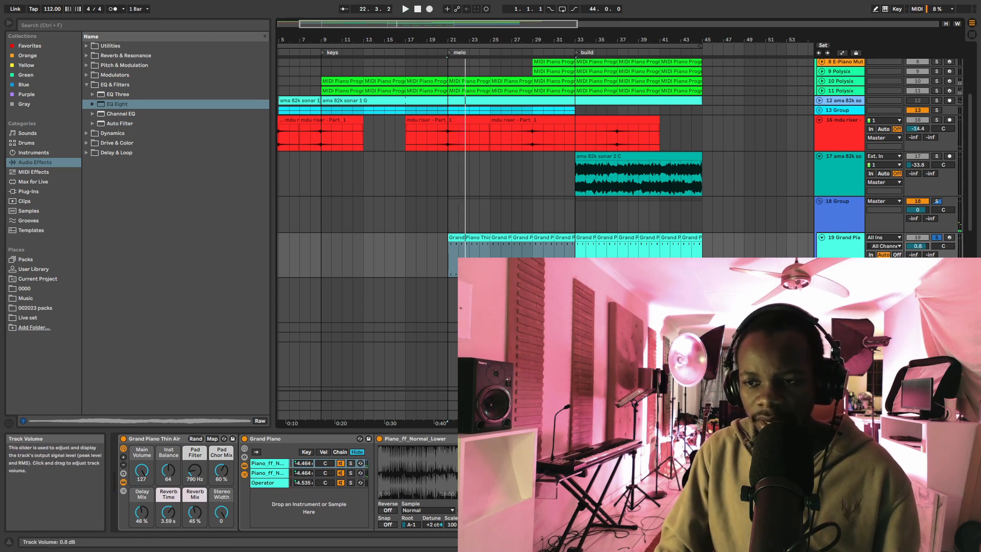
Step: Open the notes of the Grand Piano Thin Air clip at bar 21 for review, and hide the detail view
click(480, 251)
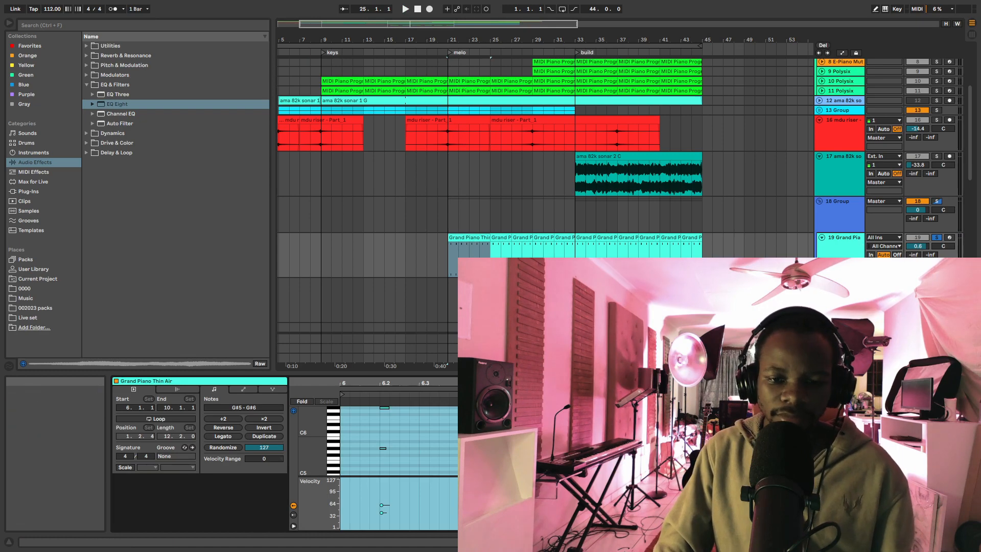
drag(633, 374, 634, 103)
key(ctrl+alt+l)
Step: Clear the Grand Piano track's solo and play the full mix from bar 20
scroll(835, 227, up, 4)
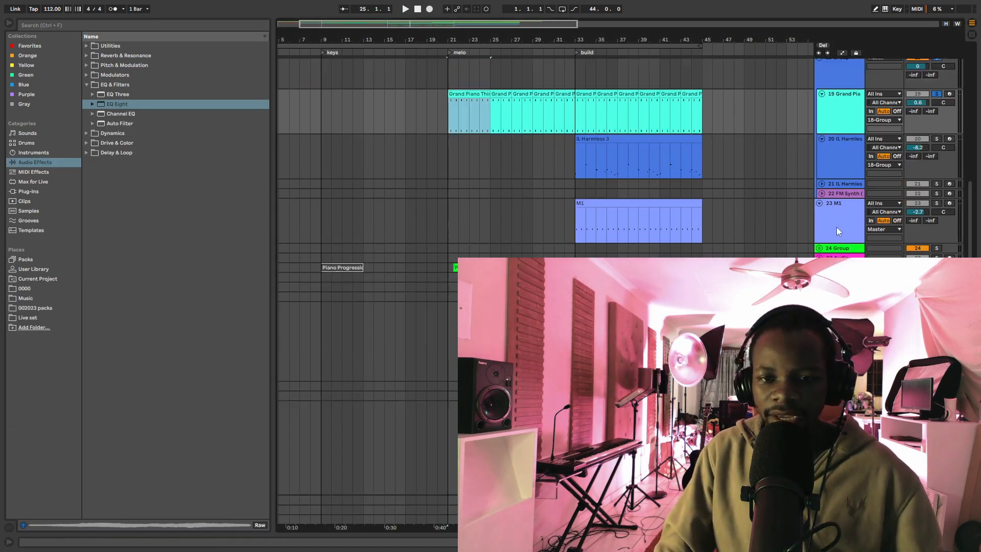
scroll(838, 226, up, 8)
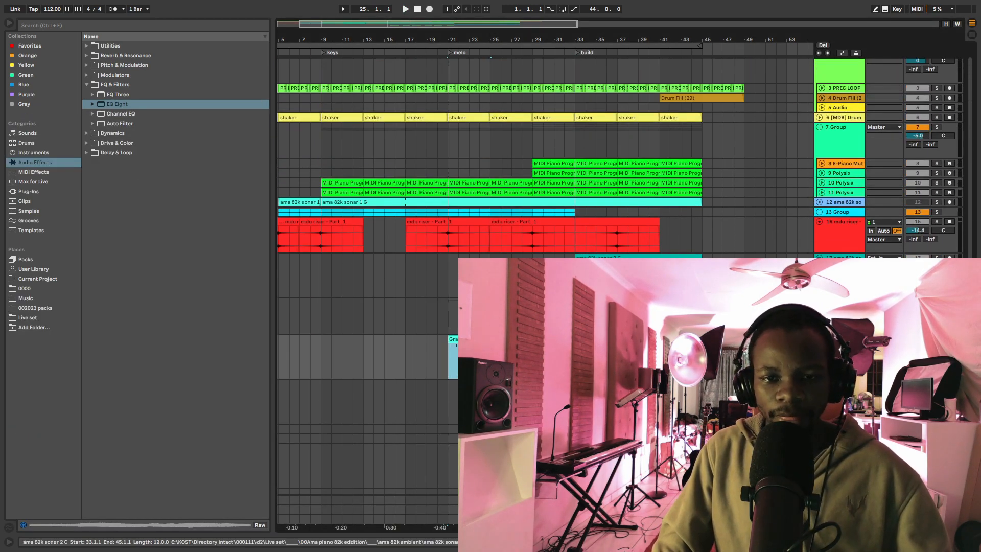
click(936, 339)
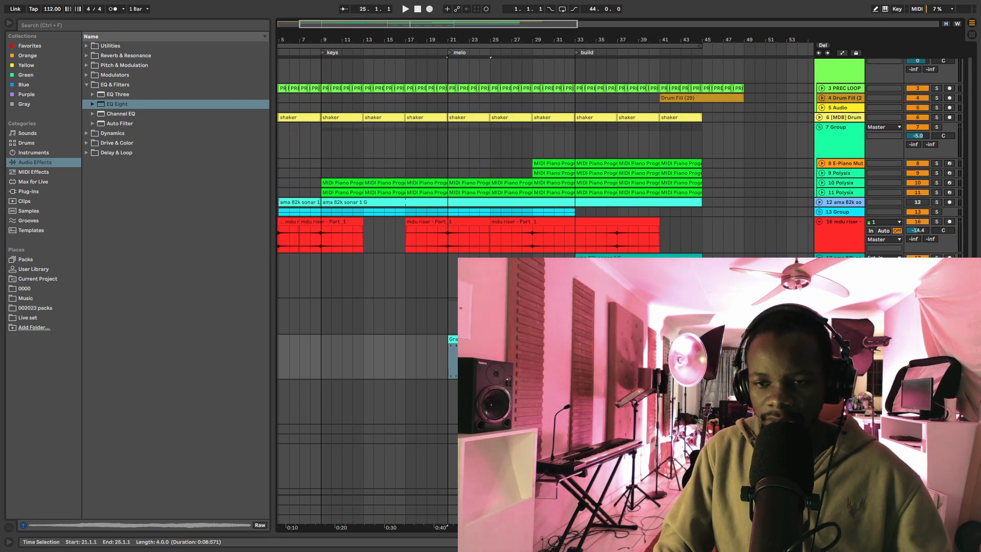
click(443, 238)
key(space)
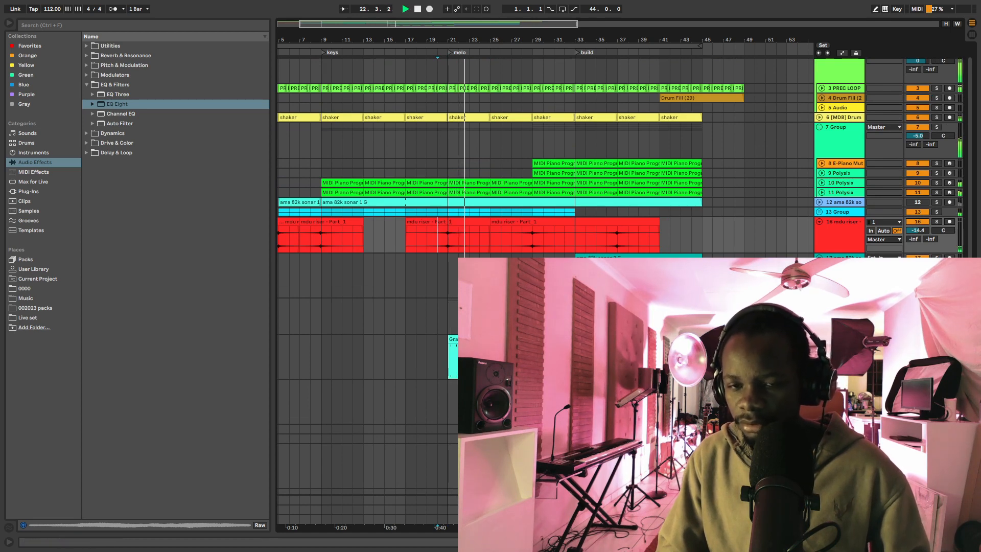
Step: Fold the 16 mdu riser track and stop playback
click(820, 222)
scroll(638, 250, up, 1)
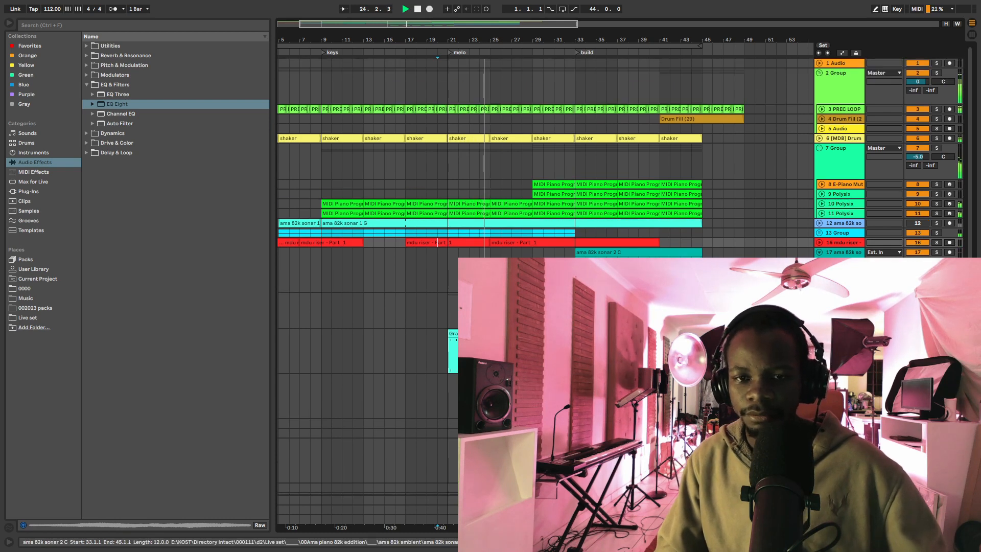
key(space)
Step: Unfold the 8 E-Piano, 9 Polysix and 10 Polysix tracks, and play the E-Piano track soloed from bar 29
click(529, 186)
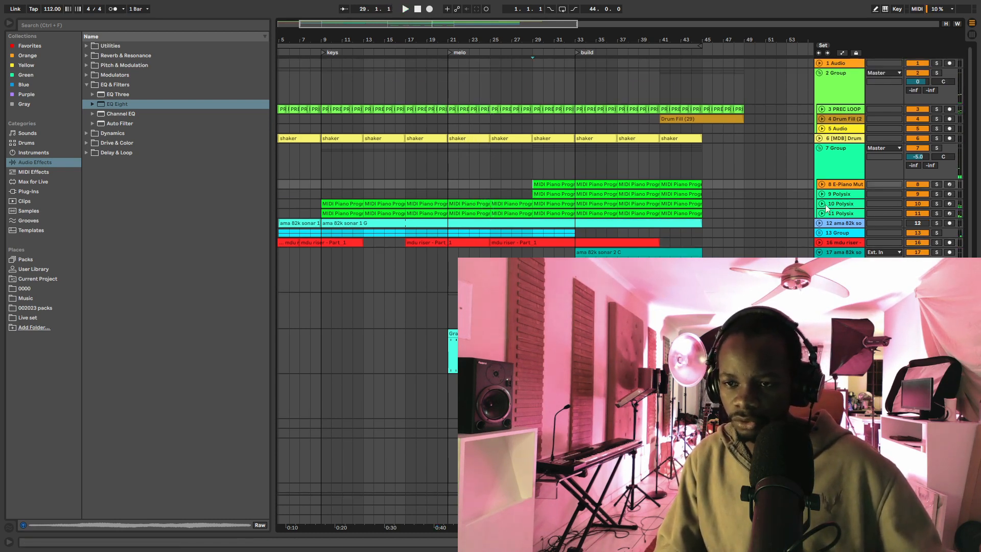
click(822, 204)
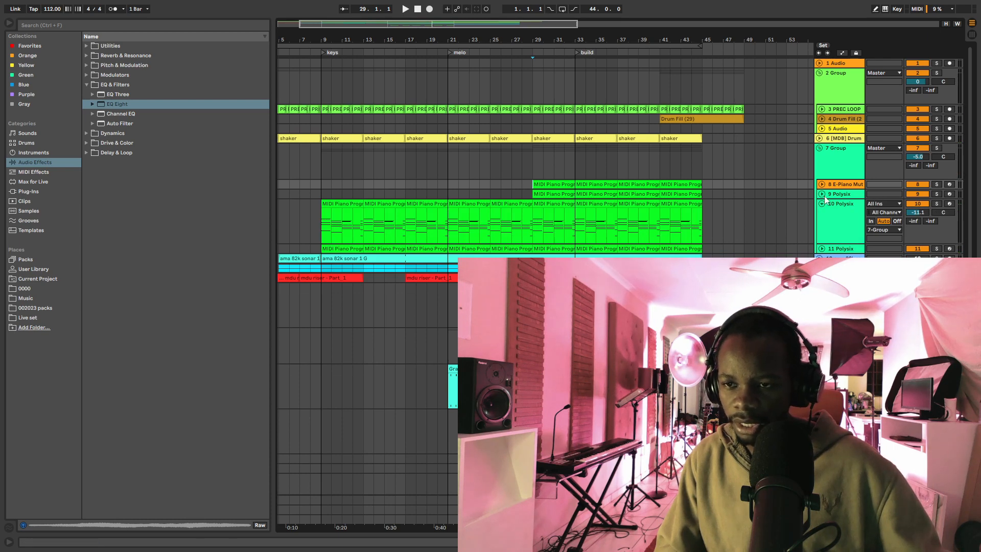
click(821, 194)
click(821, 184)
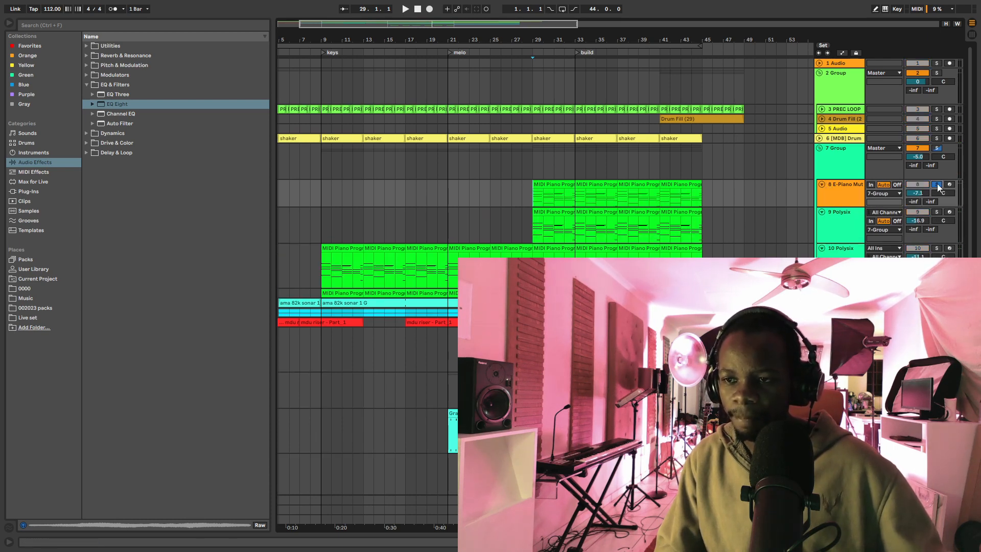
key(space)
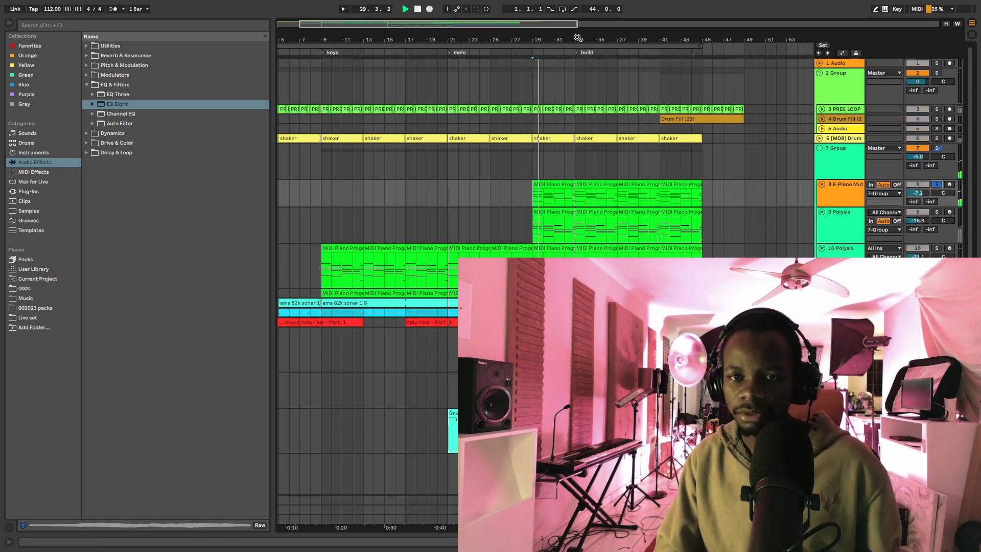
drag(577, 37, 577, 66)
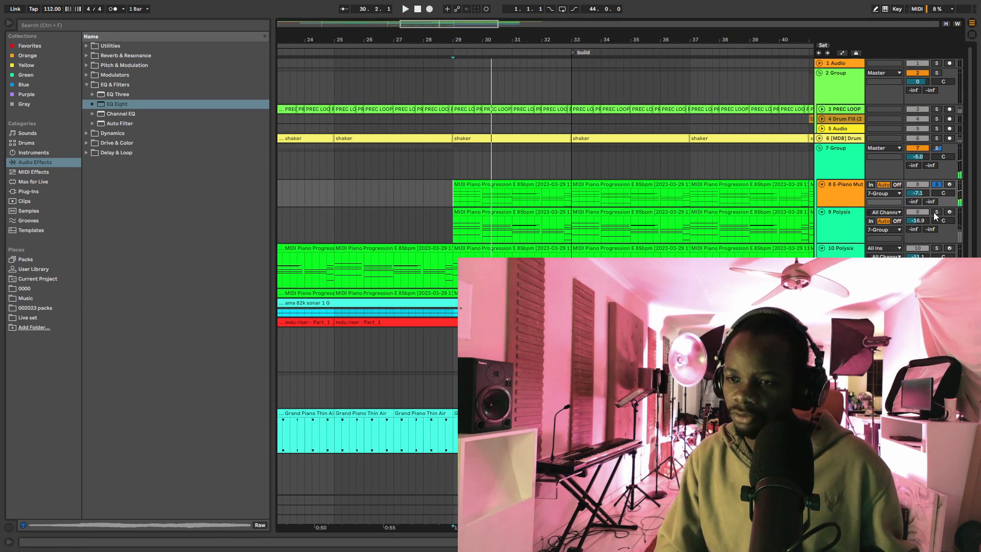
Step: Solo the 9 Polysix track instead and play its part onward from bar 30
click(847, 228)
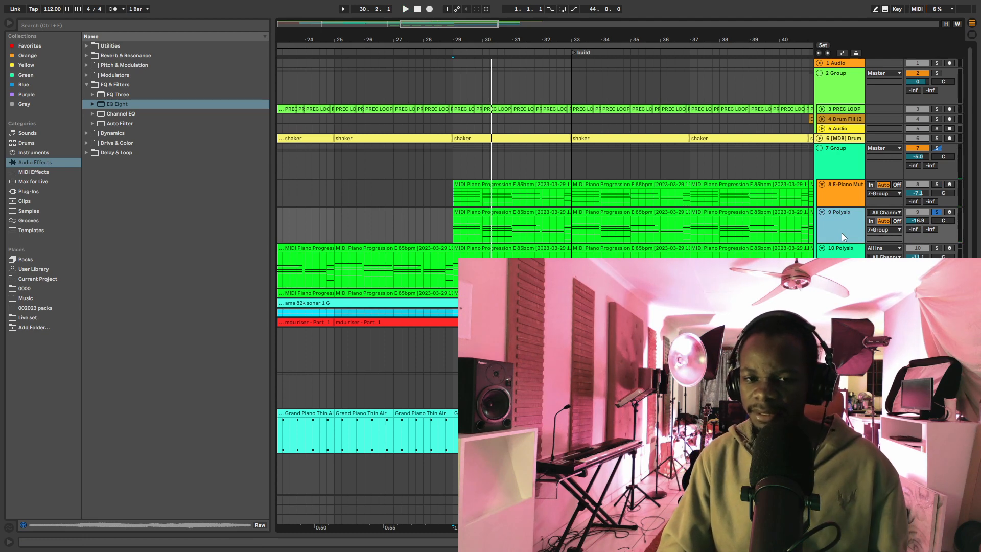
key(space)
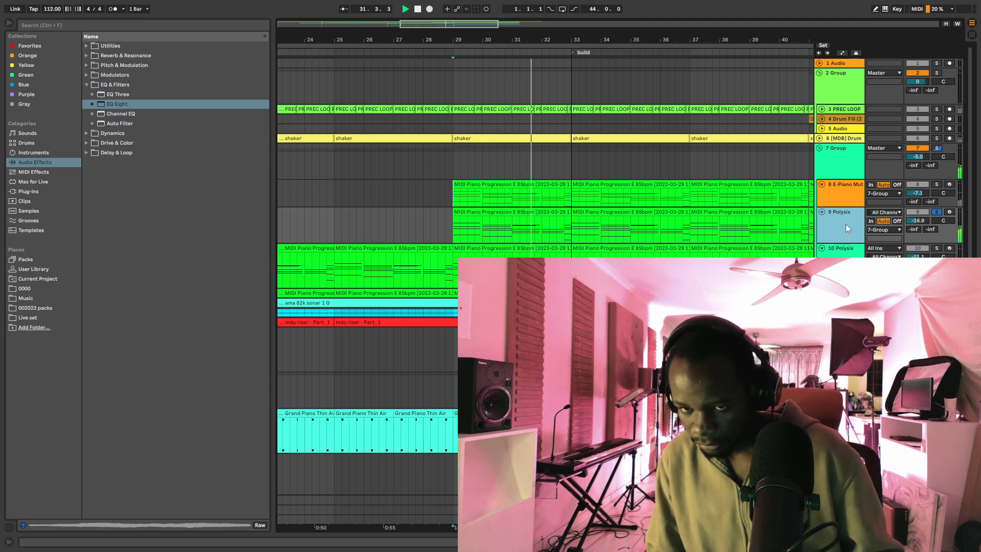
key(space)
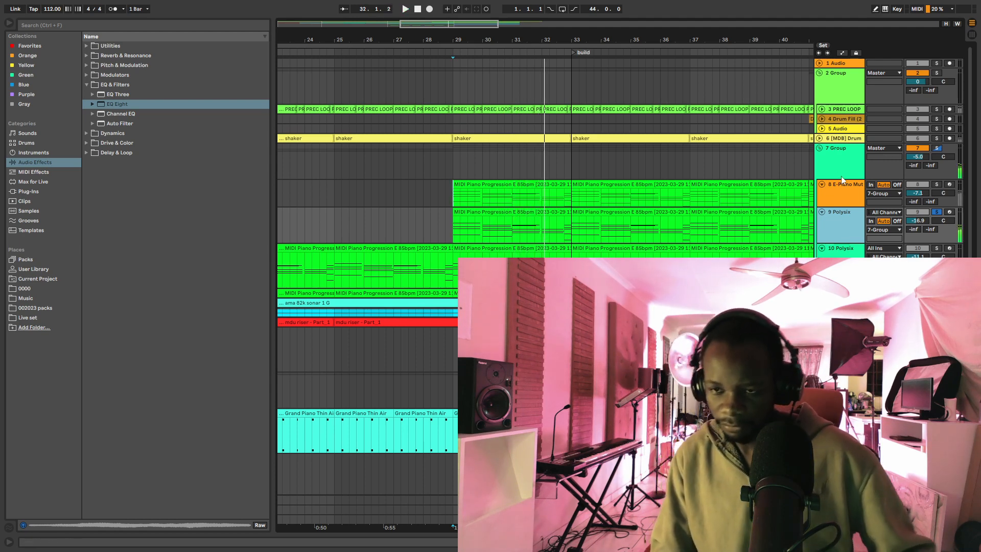
Step: Fold the 7 Group and unfold the 16 mdu riser track around bar 32
click(819, 149)
scroll(816, 163, down, 1)
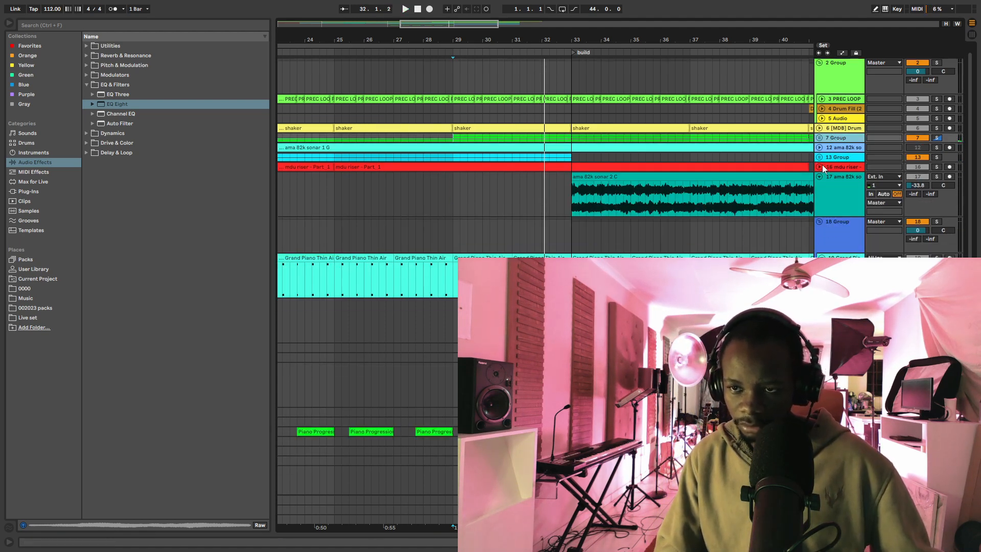
click(820, 166)
drag(534, 34, 532, 25)
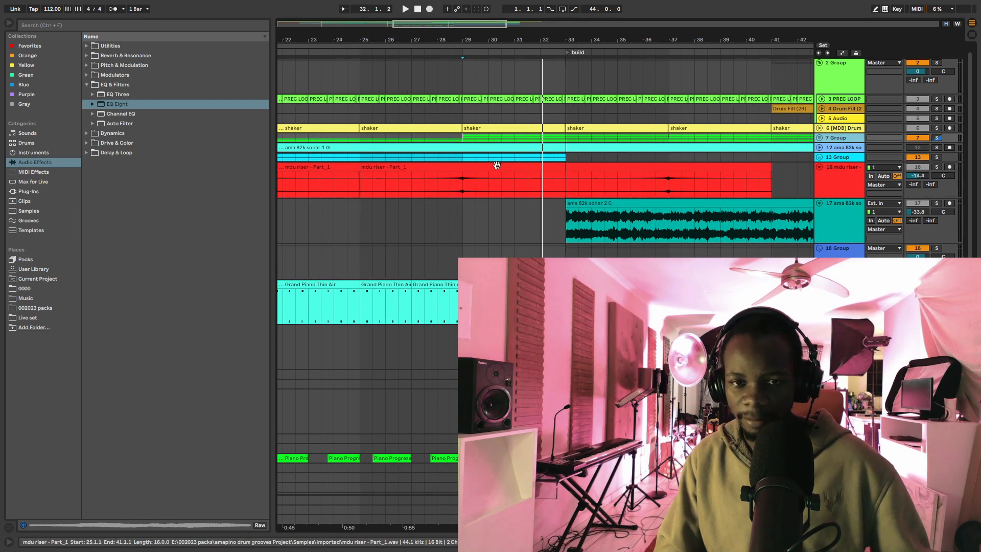
Step: Highlight the melo section from bar 21 to bar 33 across the 16 mdu riser to 19 Grand Piano tracks
click(454, 181)
mouse_move(743, 35)
mouse_down()
mouse_move(654, 36)
mouse_move(650, 23)
mouse_up()
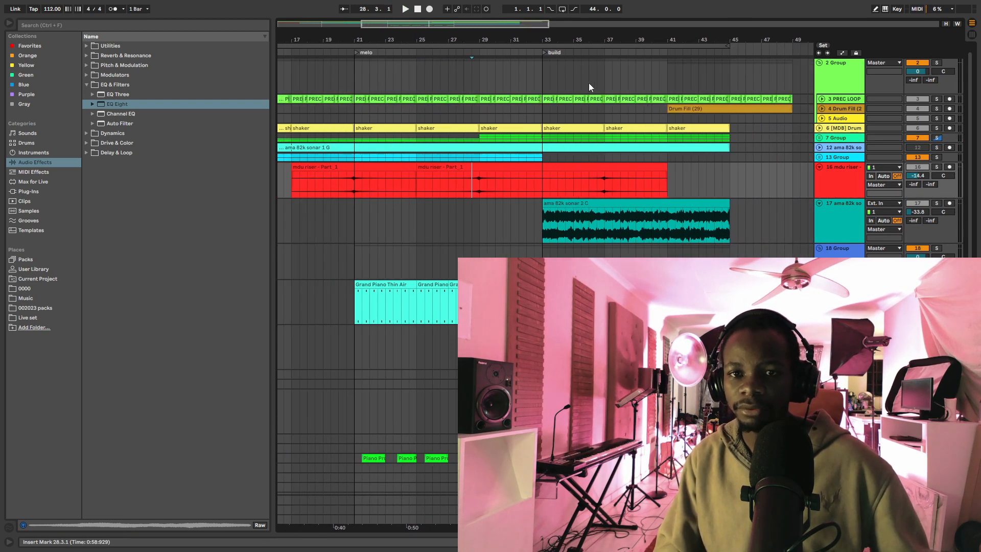
click(543, 54)
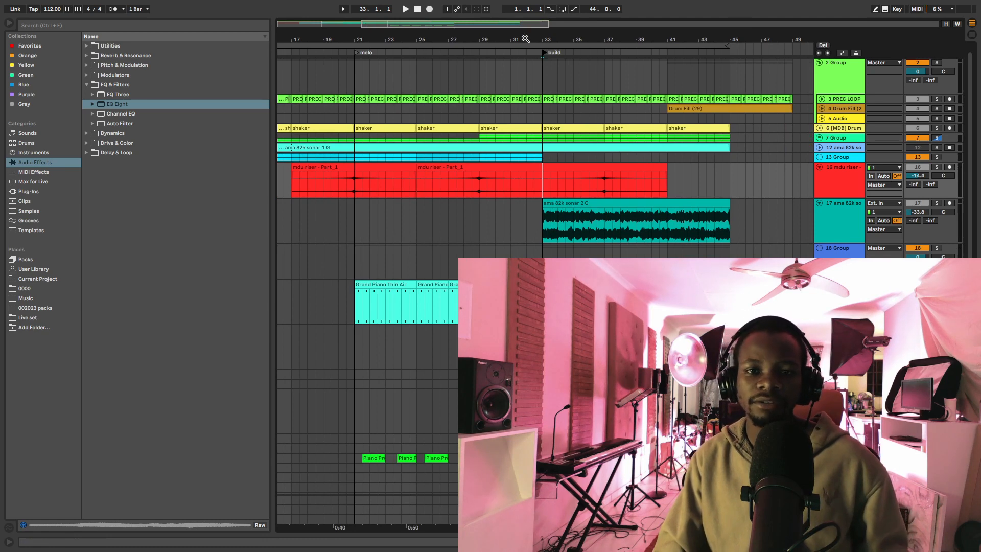
drag(535, 37, 535, 28)
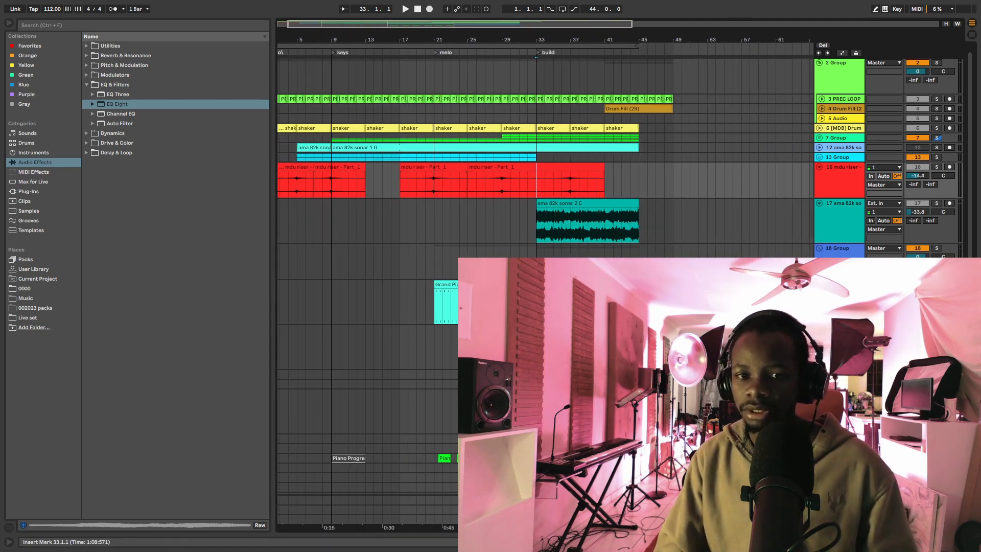
drag(443, 318, 536, 185)
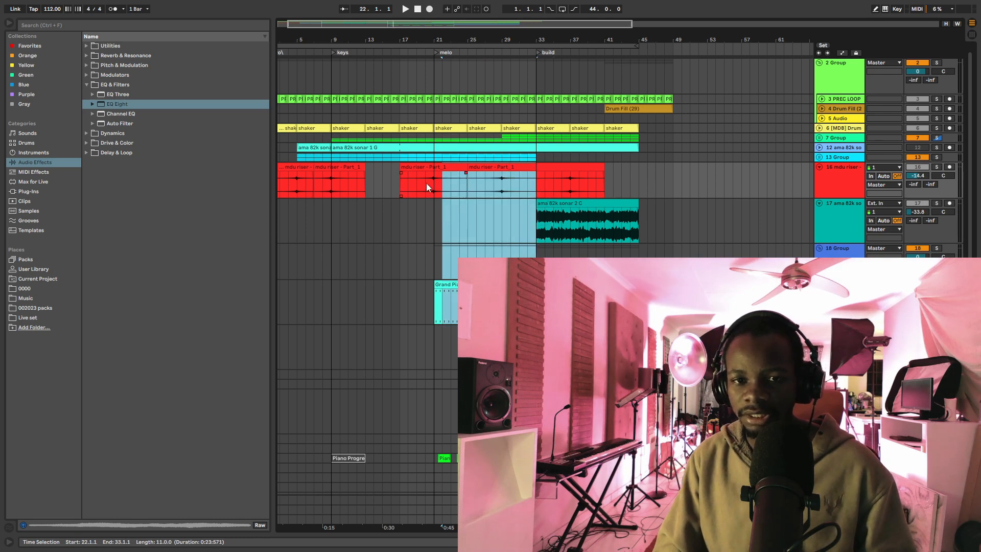
drag(433, 179, 541, 241)
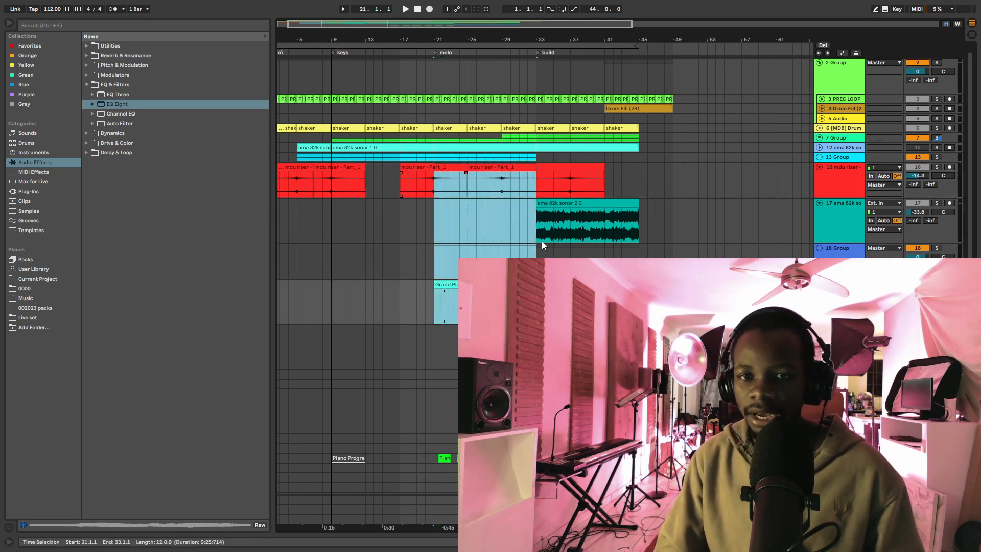
Step: Solo the 18 Group and play the build section from bar 33
click(538, 191)
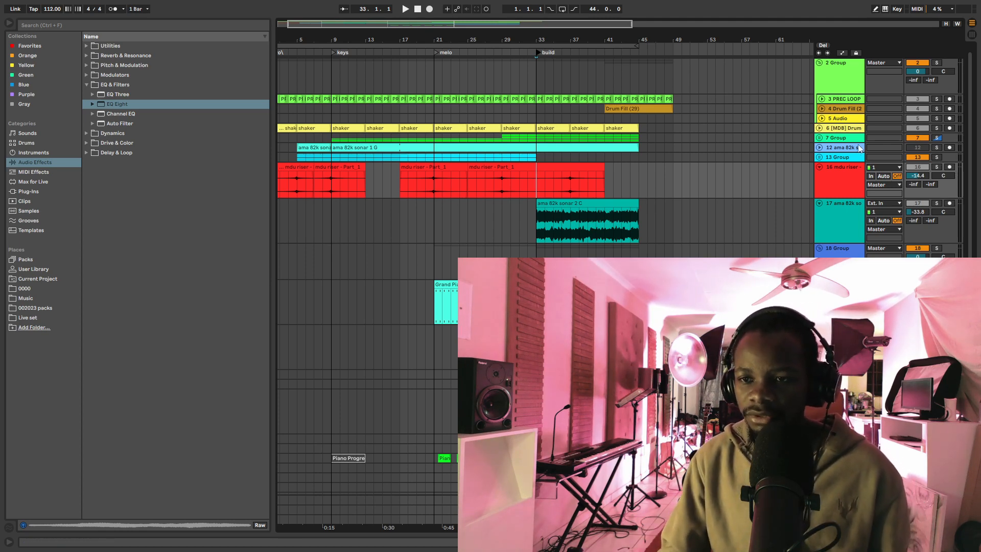
scroll(368, 286, down, 2)
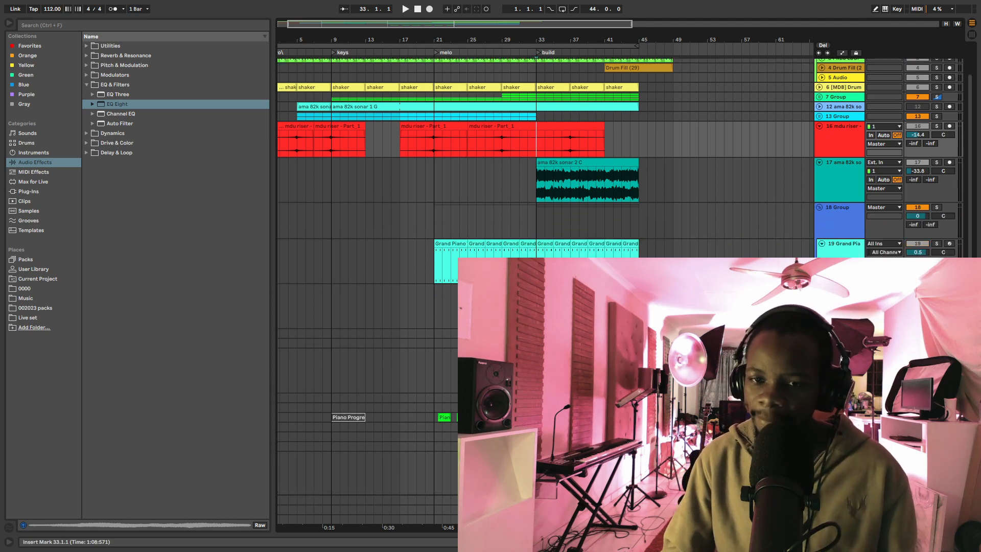
scroll(368, 286, down, 1)
click(840, 278)
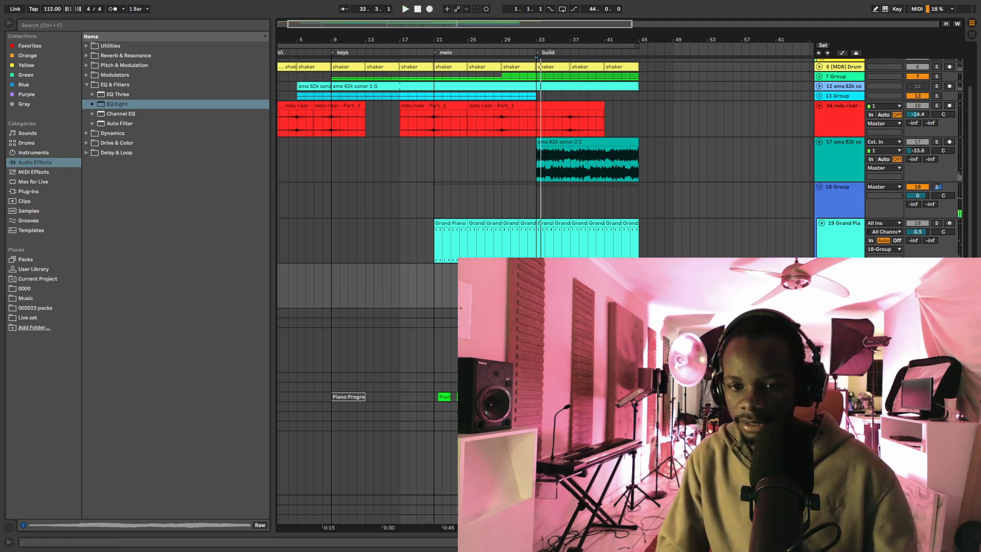
key(space)
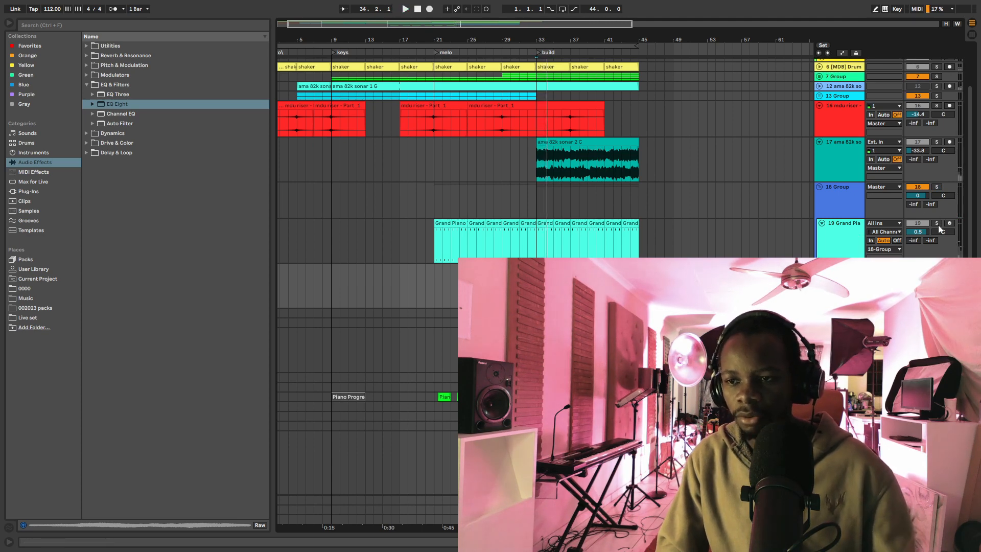
key(space)
scroll(652, 158, up, 3)
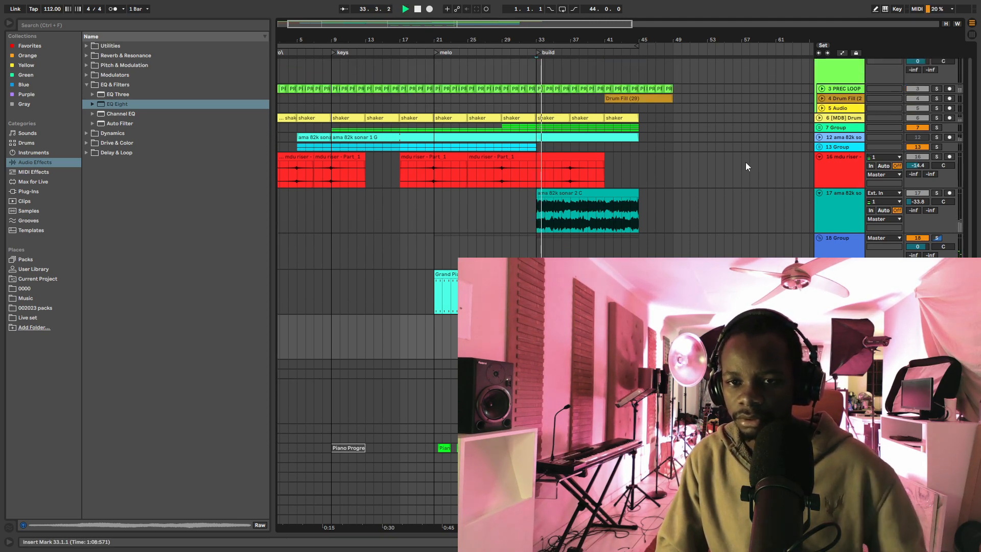
key(space)
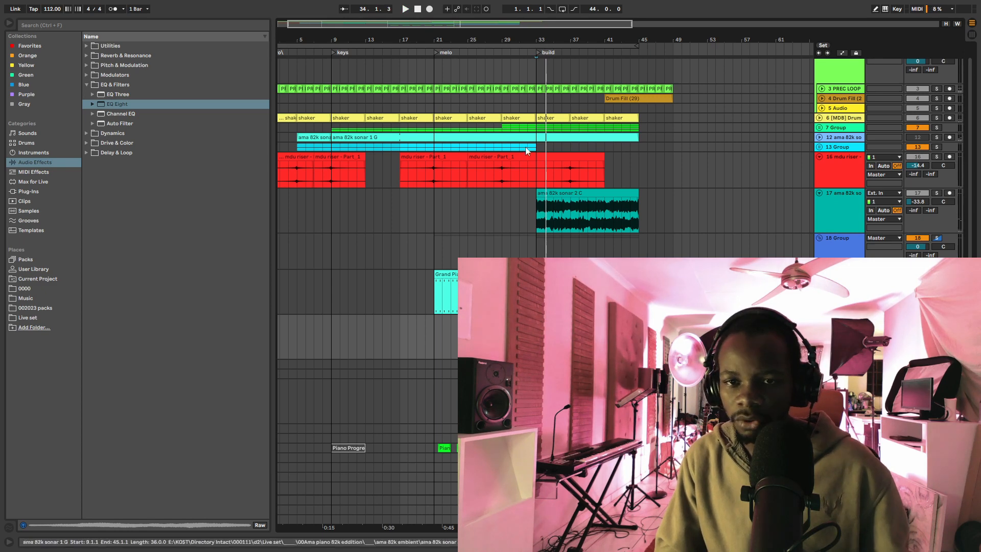
Step: Unfold the 12 ama 82k track and set the soloed 17 ama 82k track's volume to -24.0 dB while playing from bar 33
click(819, 138)
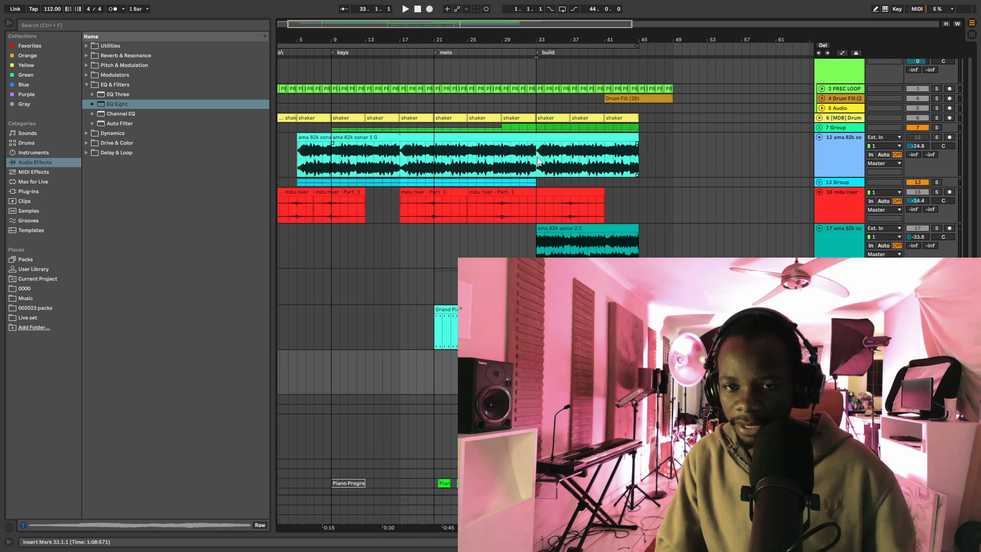
drag(537, 161, 632, 159)
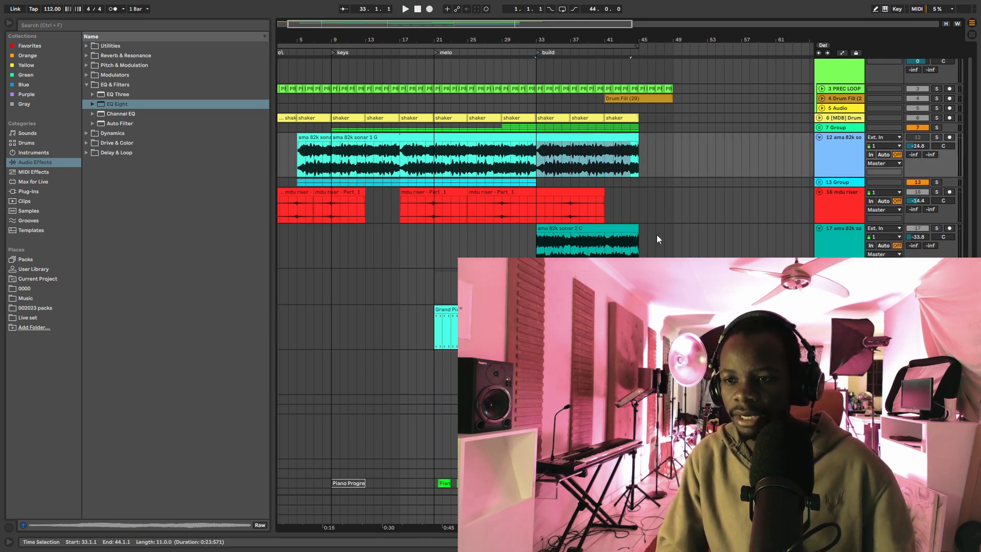
click(532, 251)
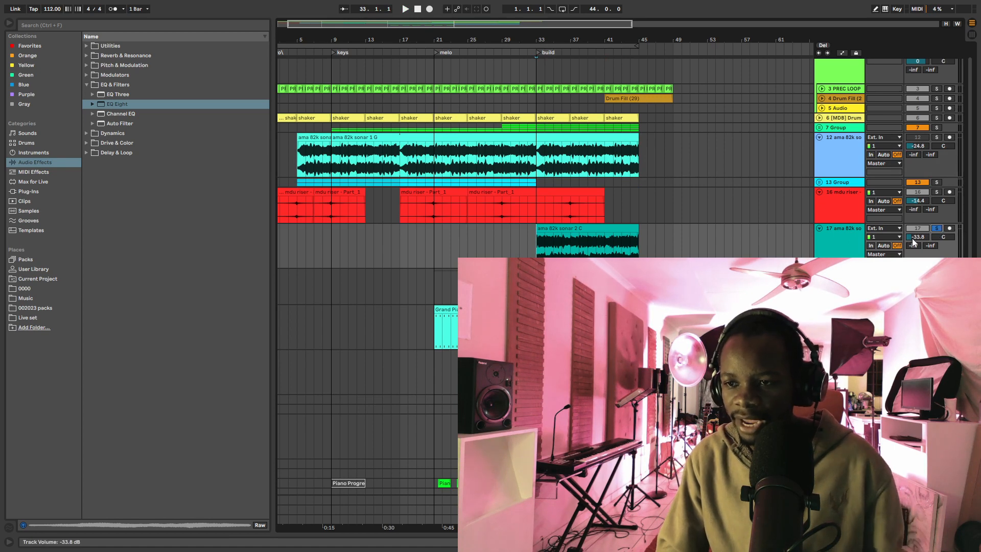
key(space)
mouse_move(918, 238)
mouse_down()
mouse_move(919, 214)
mouse_move(918, 242)
mouse_up()
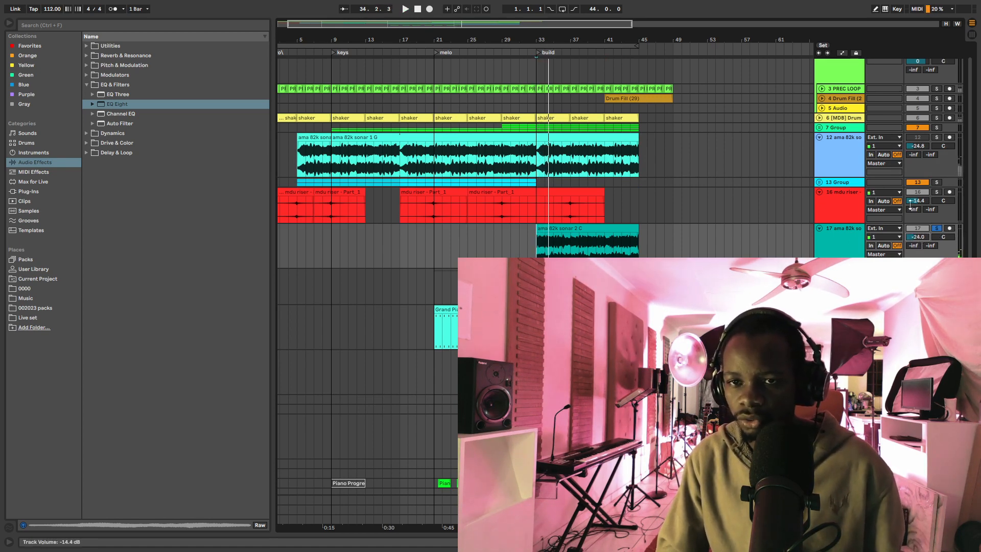
scroll(729, 170, down, 4)
scroll(701, 143, up, 5)
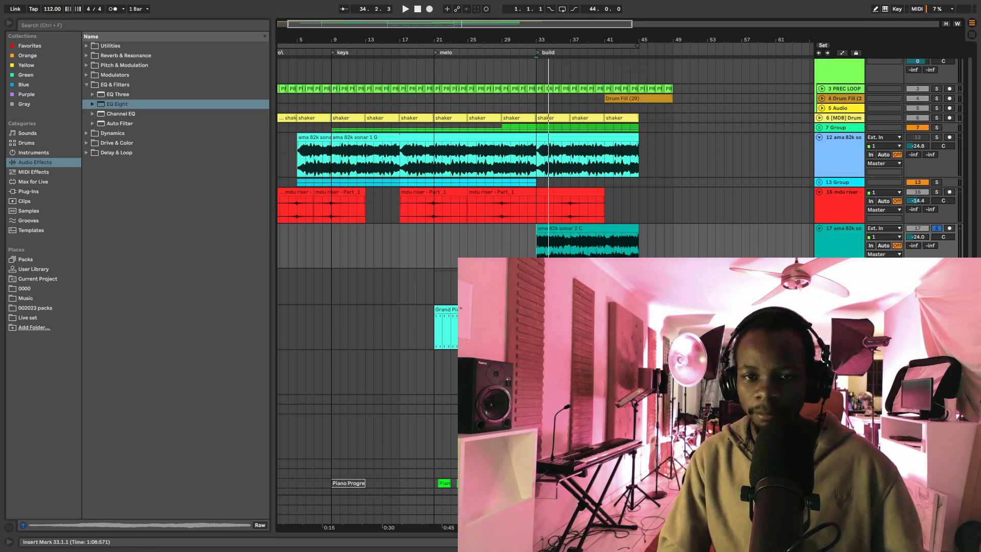
Step: Solo the 20 IL Harmless track and play its part from bar 33
scroll(690, 171, down, 5)
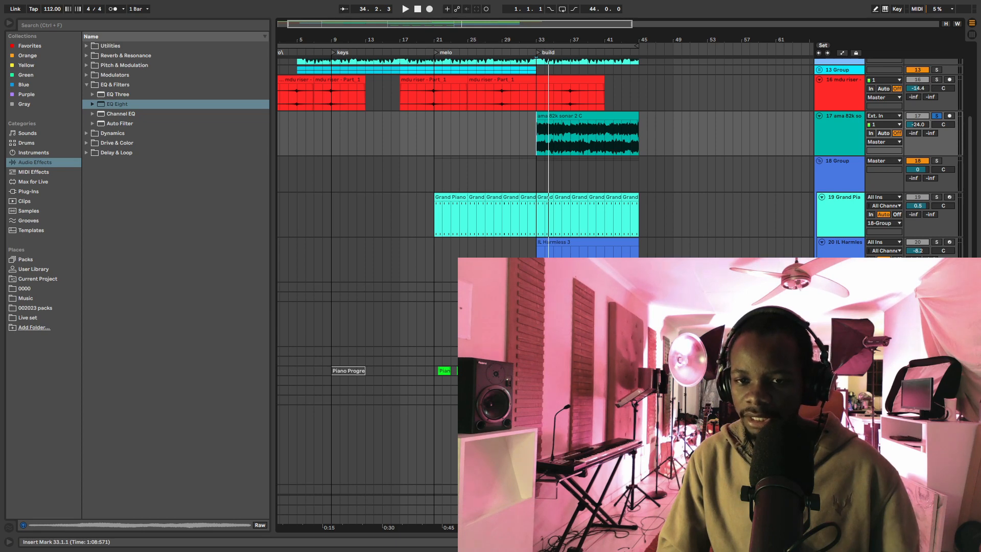
key(space)
key(space)
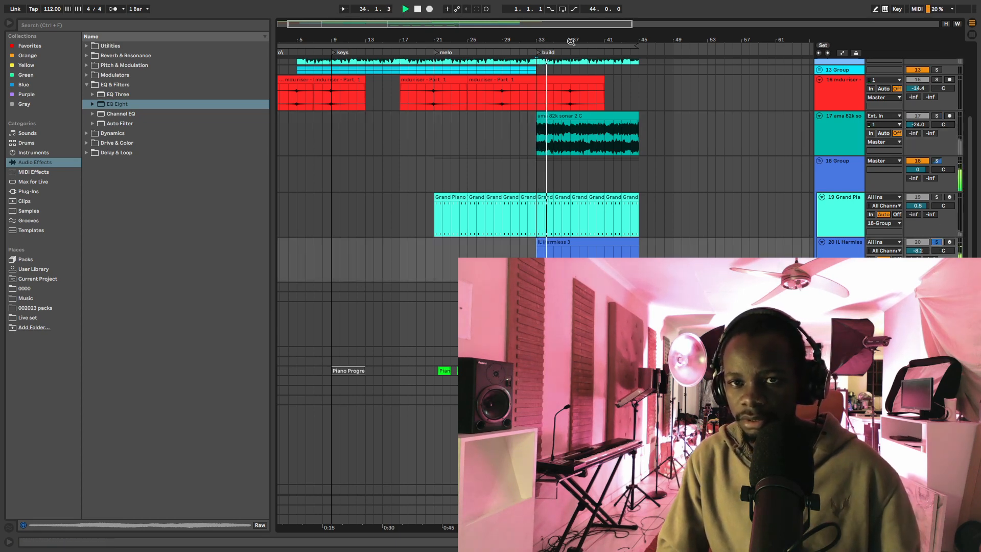
drag(572, 39, 571, 146)
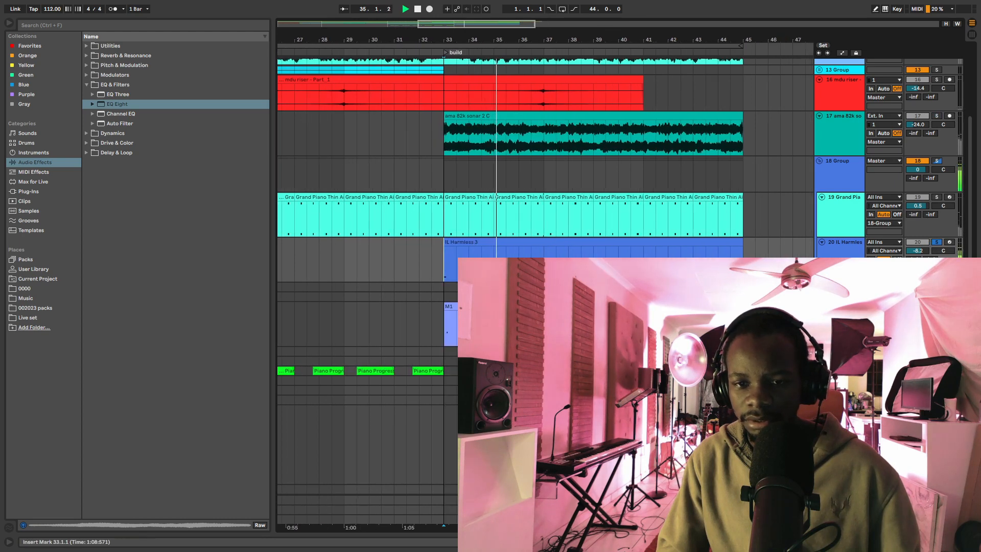
drag(537, 40, 537, 8)
Step: Unfold the 4 Drum Fill track and set the Drum Fill (29) clip's gain to 4.06 dB
scroll(608, 247, up, 2)
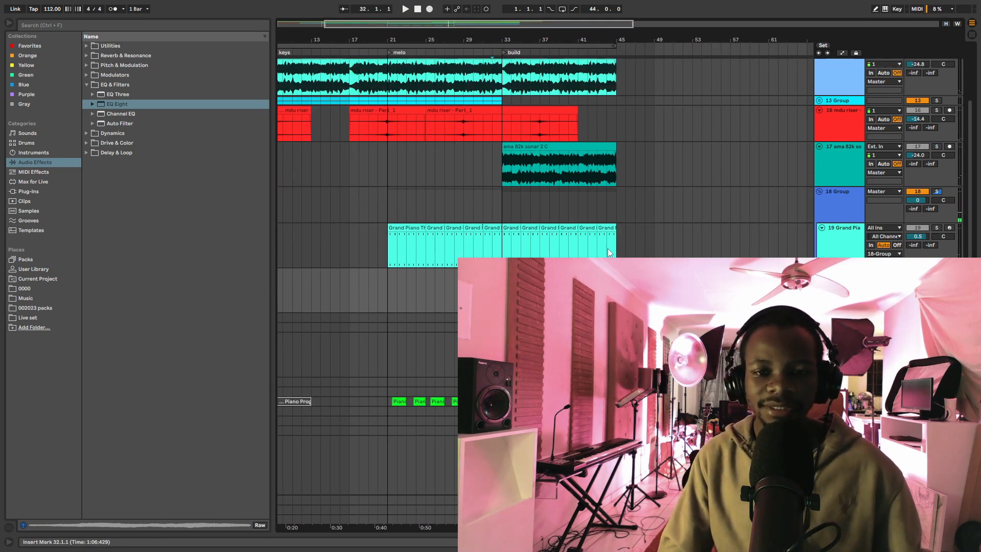
scroll(672, 243, up, 3)
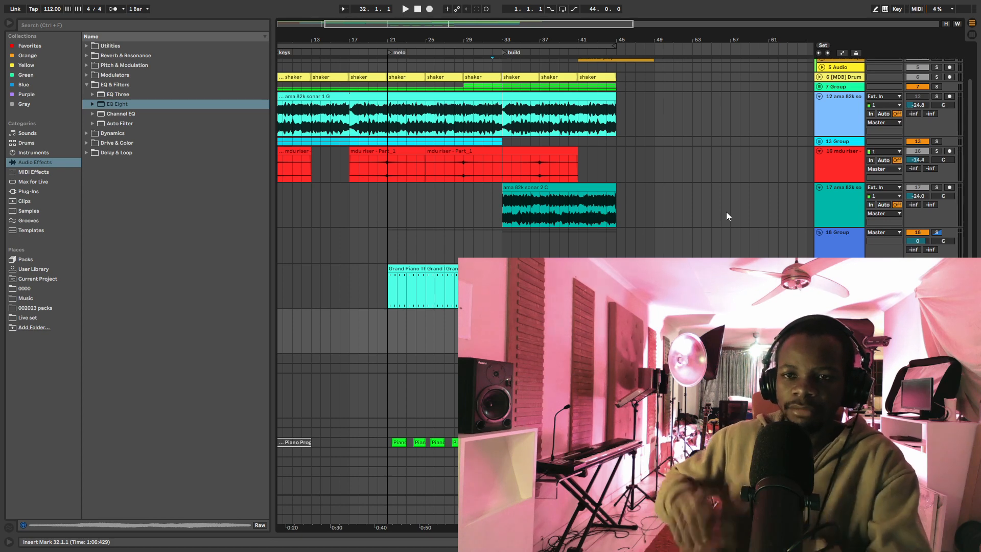
scroll(735, 118, up, 3)
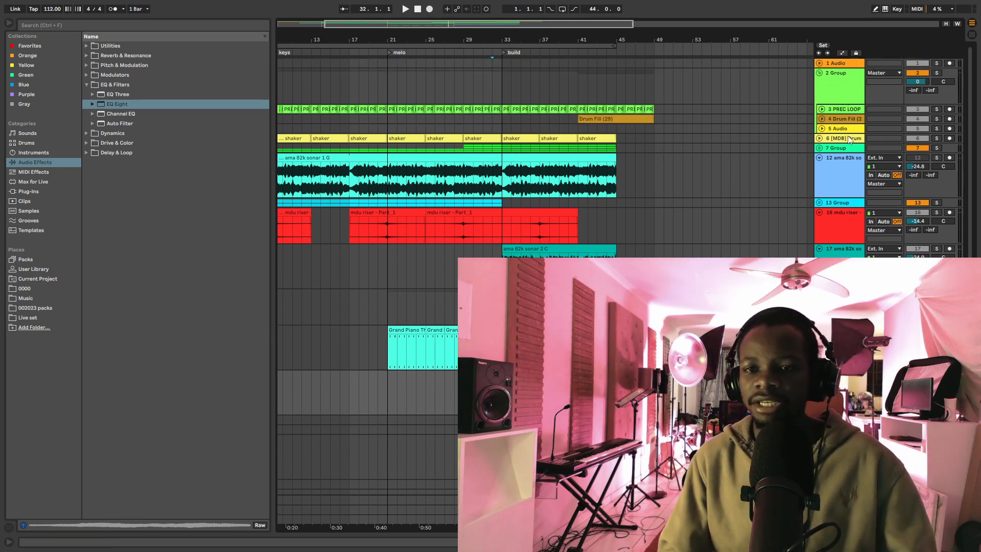
click(821, 119)
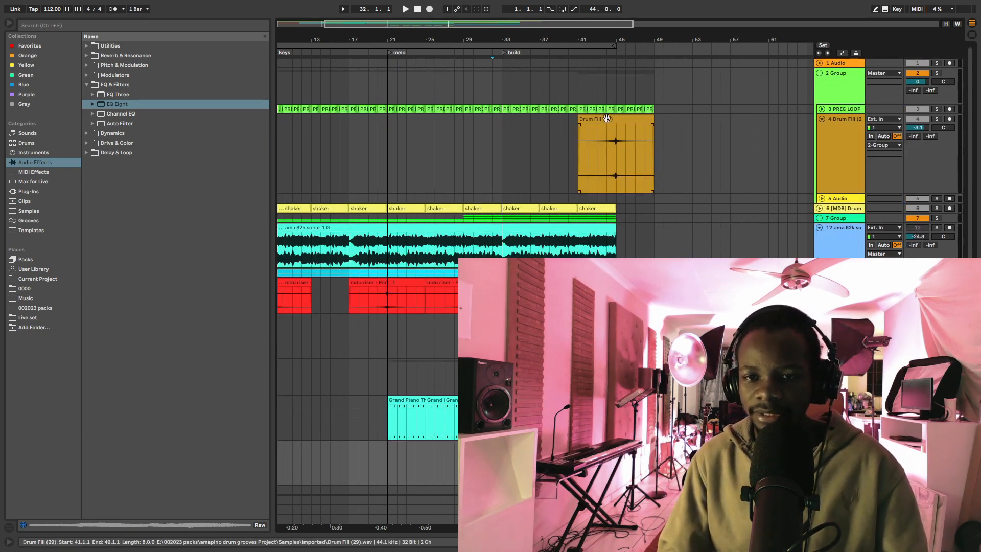
click(599, 146)
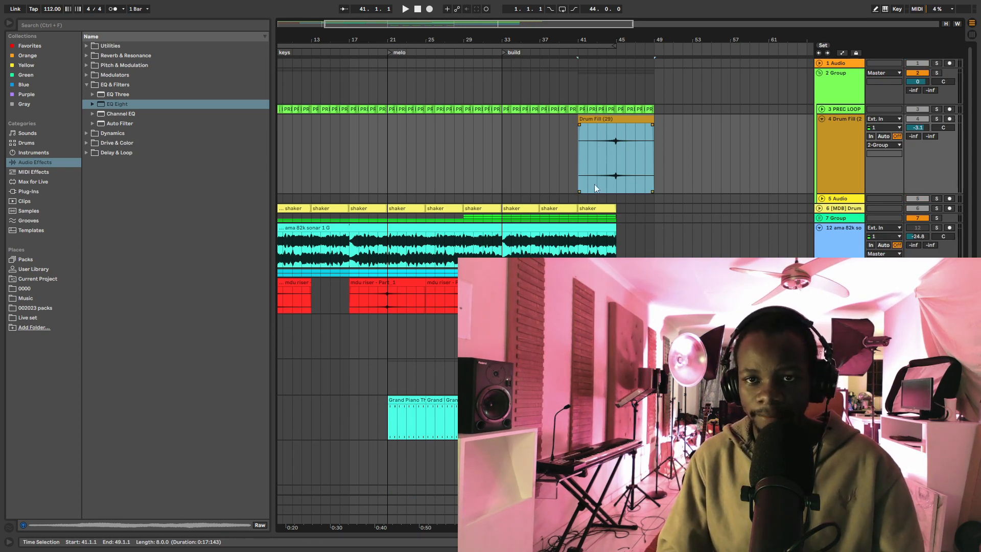
click(608, 118)
double_click(607, 118)
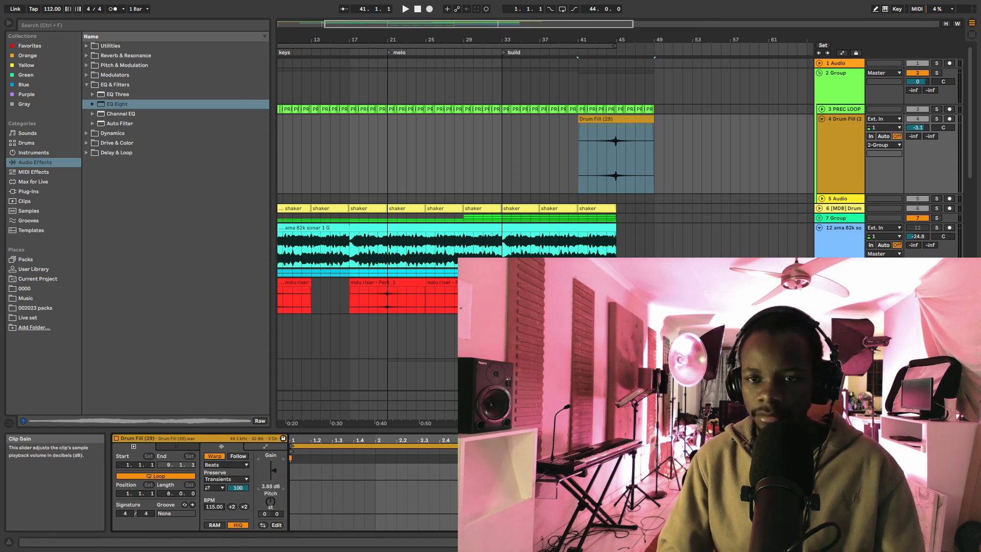
drag(273, 470, 274, 468)
Step: Play the arrangement with the drum fill from bar 44 and stop it after bar 45
click(606, 151)
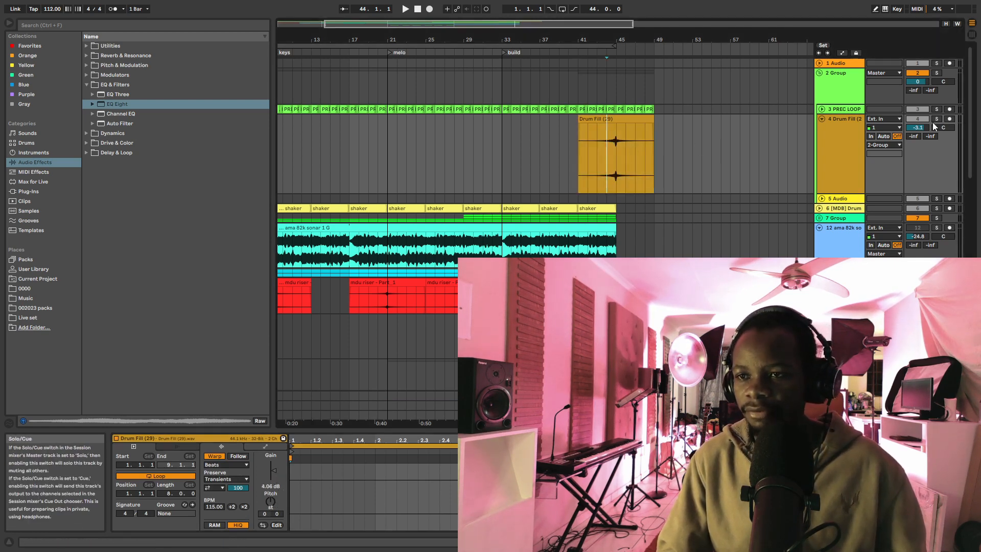
key(space)
scroll(596, 145, down, 2)
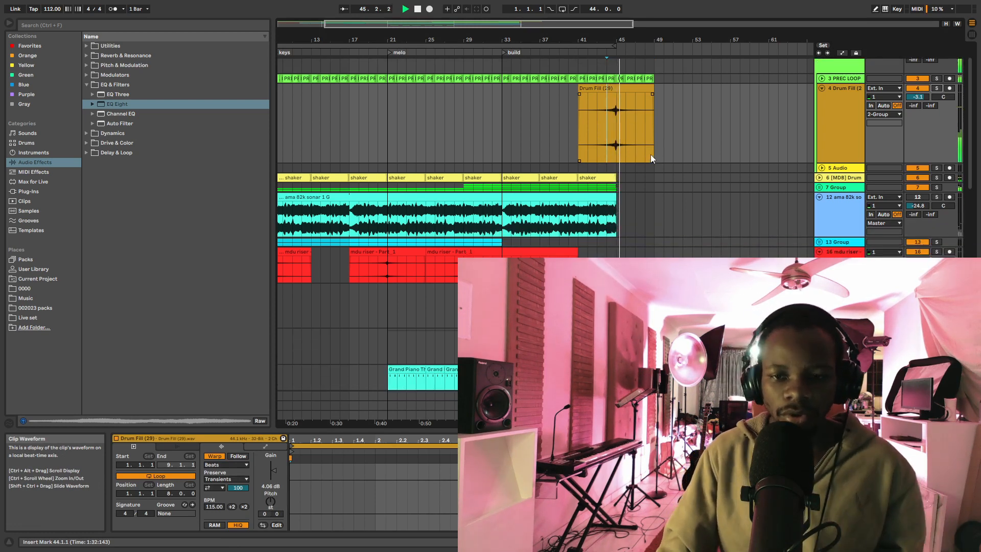
scroll(650, 154, down, 8)
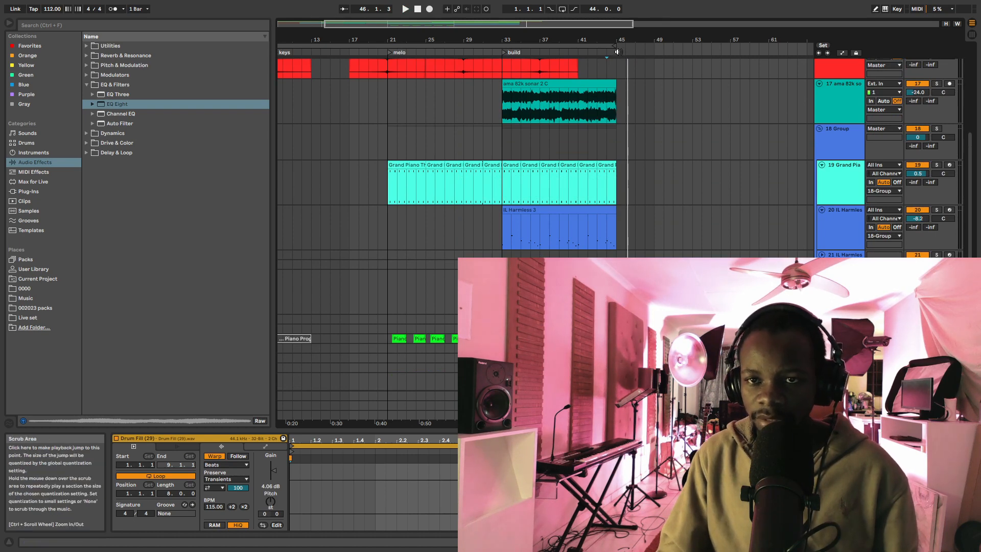
Step: Add a locator at bar 45 and name it "c"
right_click(618, 50)
click(631, 76)
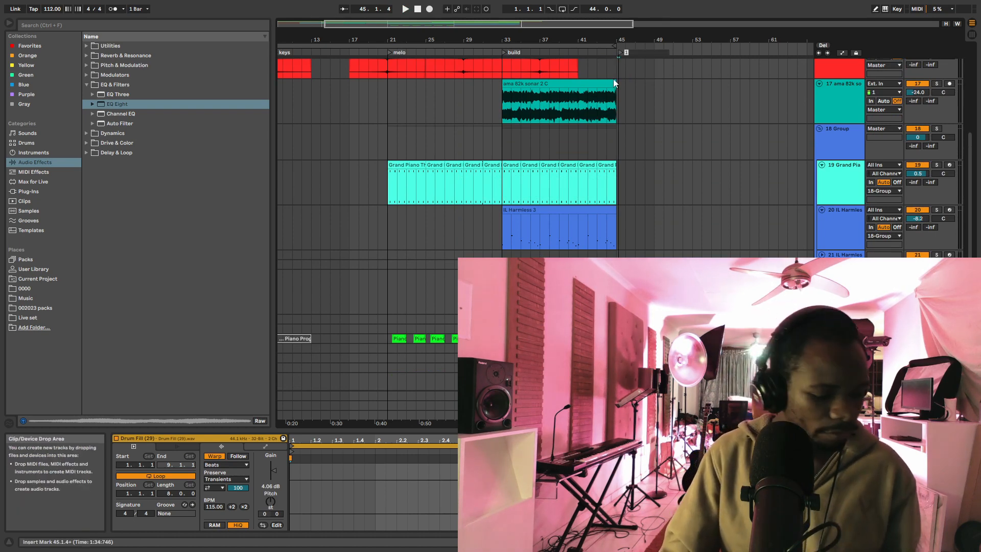
text(c)
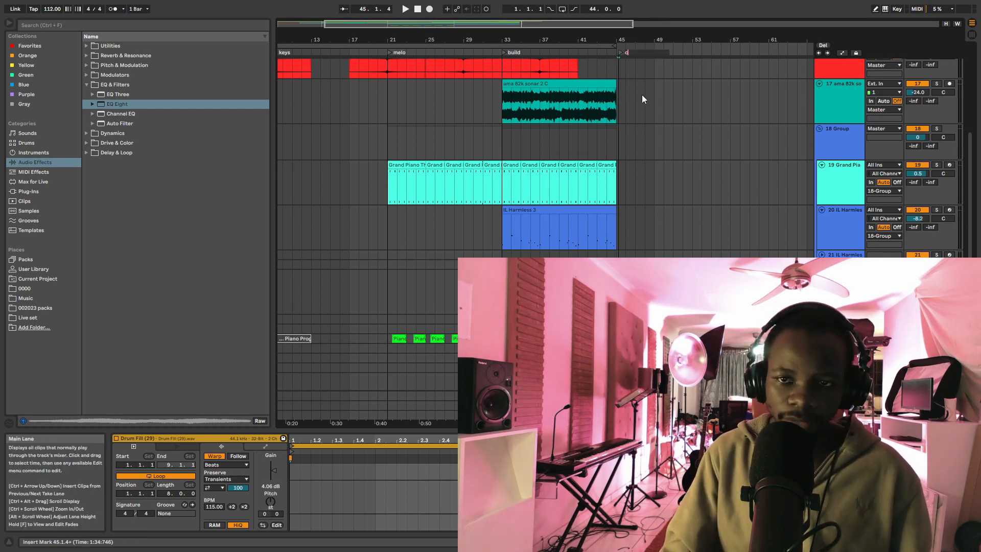
key(Return)
scroll(642, 97, up, 2)
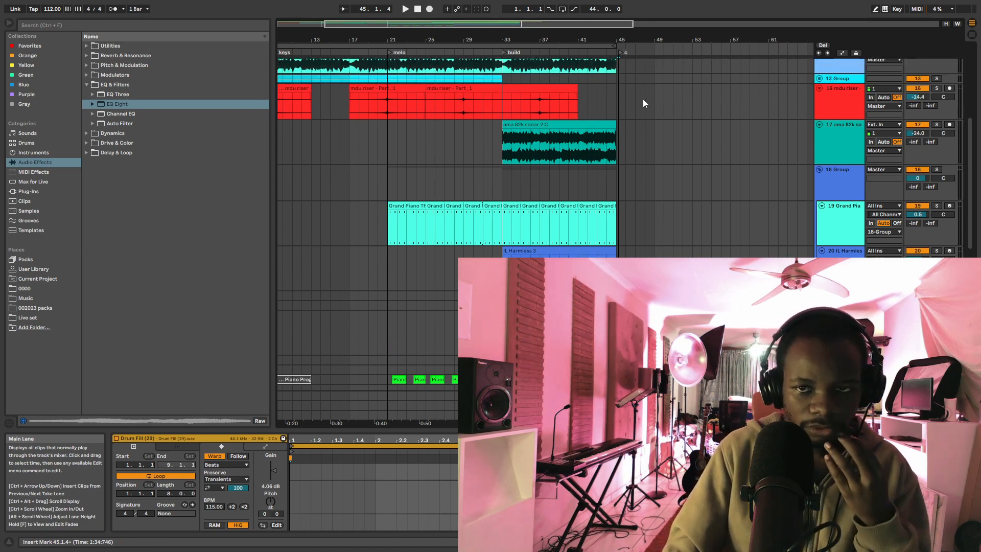
Step: Rename the locator at bar 45 to "log drum"
right_click(620, 51)
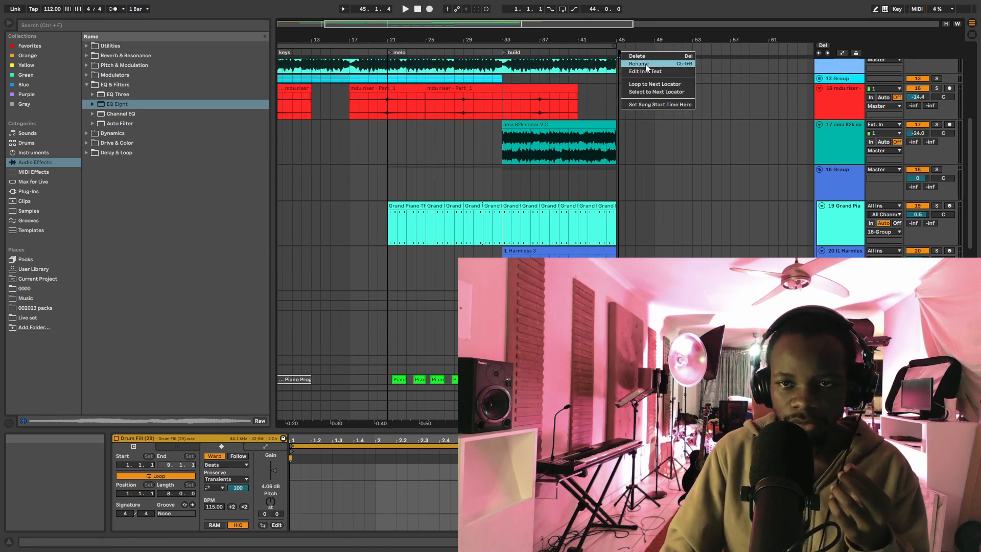
click(646, 65)
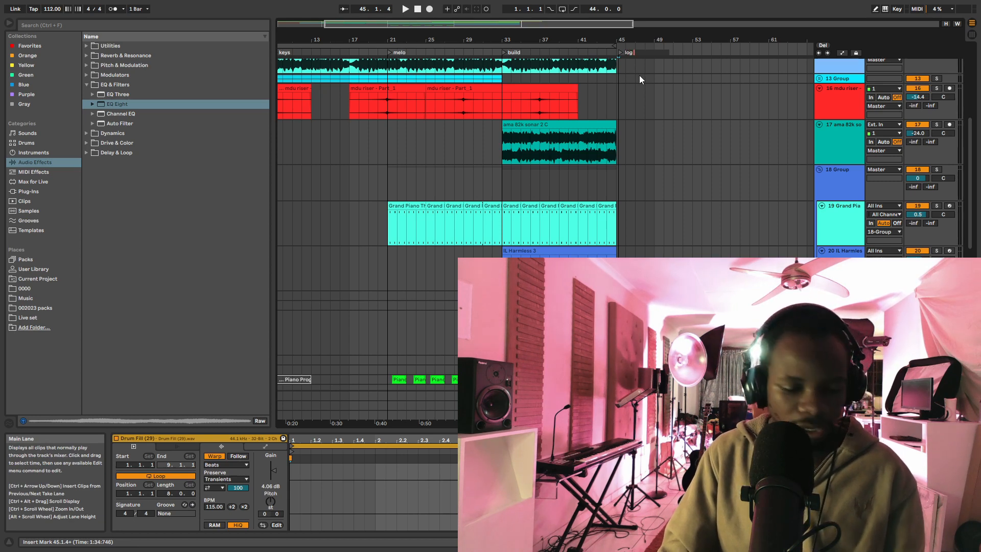
click(618, 54)
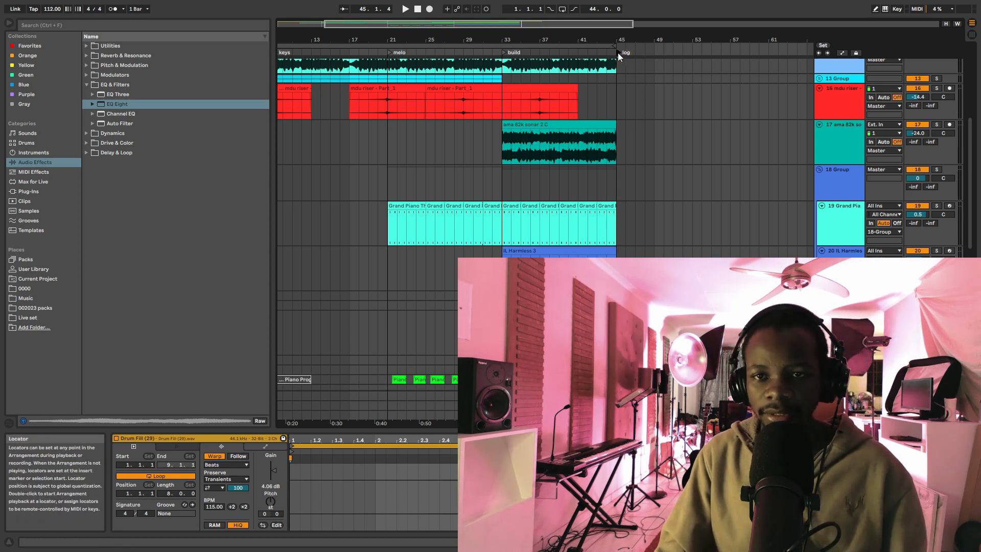
right_click(620, 52)
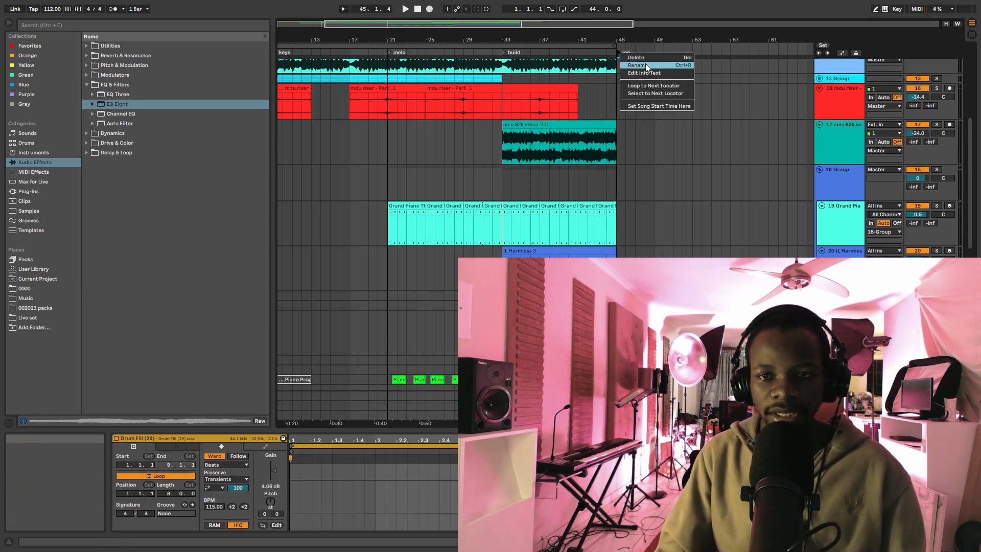
click(639, 67)
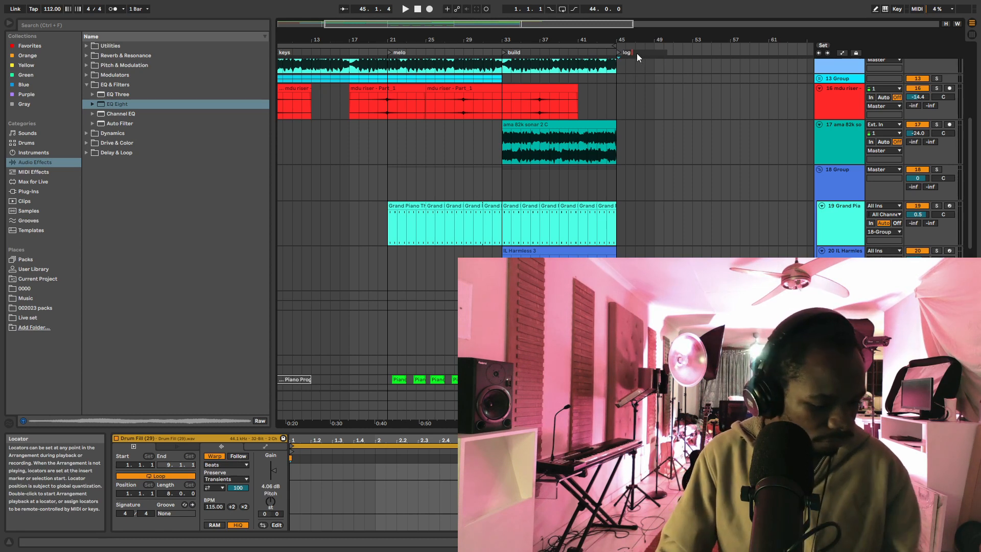
text(drum)
key(Return)
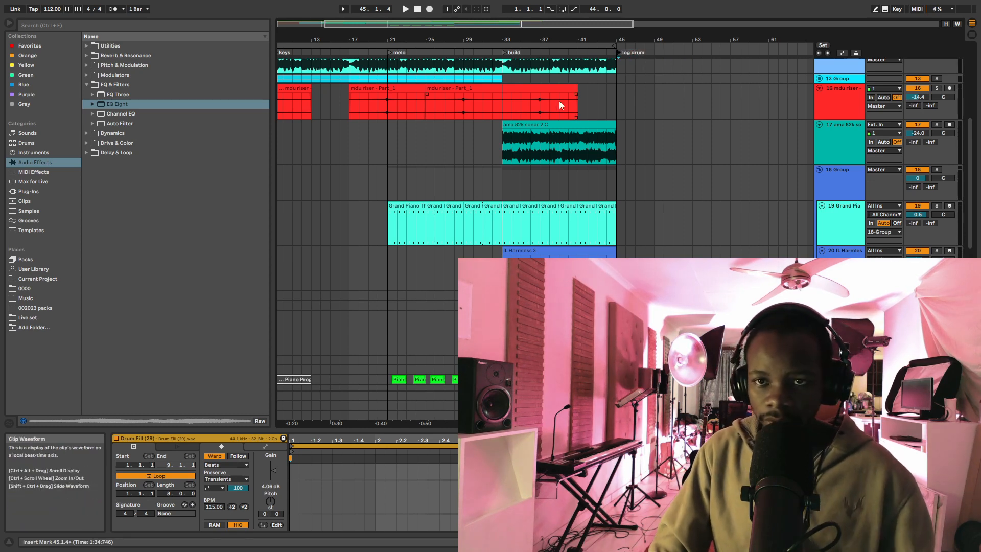
Step: Play the arrangement from bar 31 and set the 17 ama 82k sonar track's volume to -28.5 dB
scroll(510, 210, down, 2)
click(482, 197)
scroll(725, 246, down, 2)
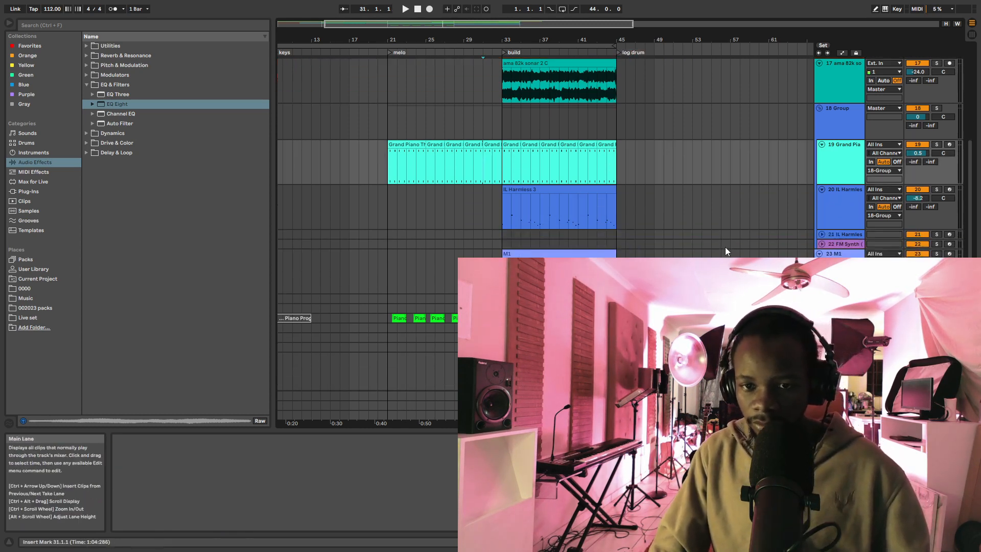
key(space)
scroll(542, 184, up, 8)
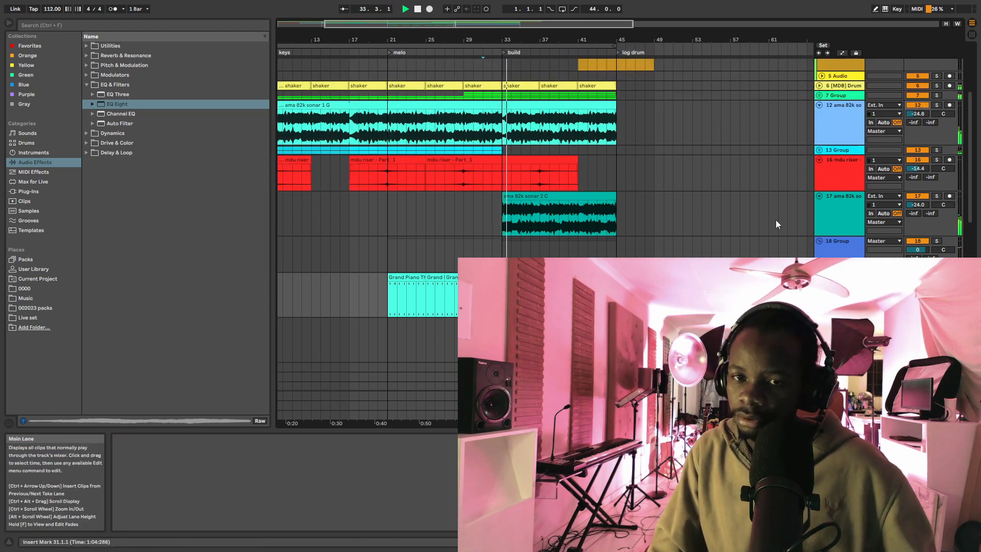
drag(918, 205, 918, 210)
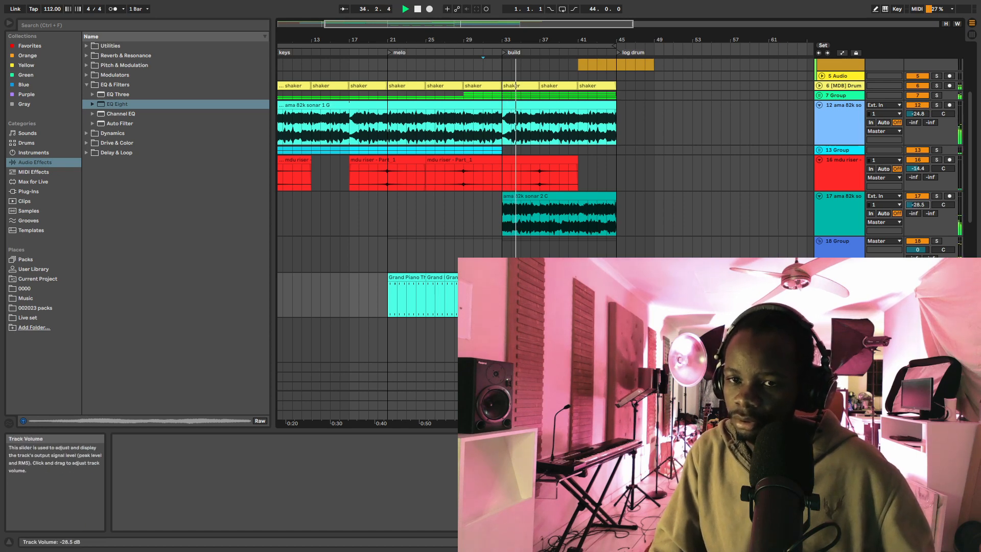
Step: Select the IL Harmless 3 clip in the build section and set its track's volume to -7.2 dB
scroll(810, 226, down, 1)
scroll(810, 225, down, 2)
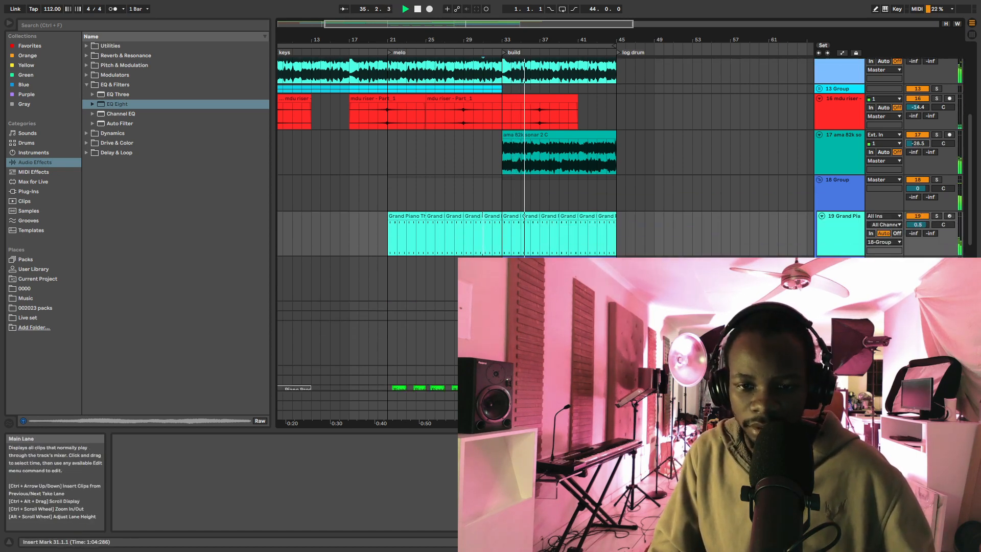
click(559, 261)
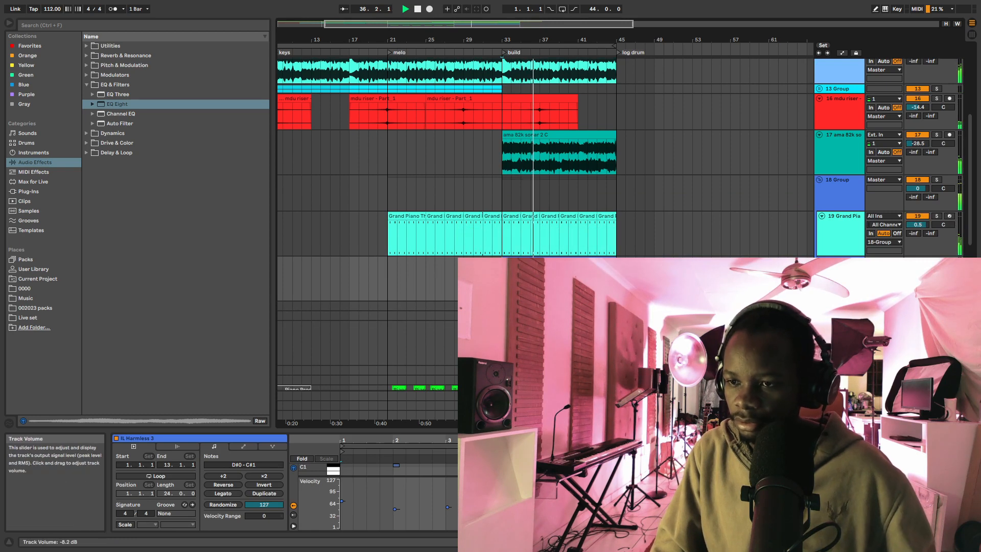
scroll(679, 102, up, 4)
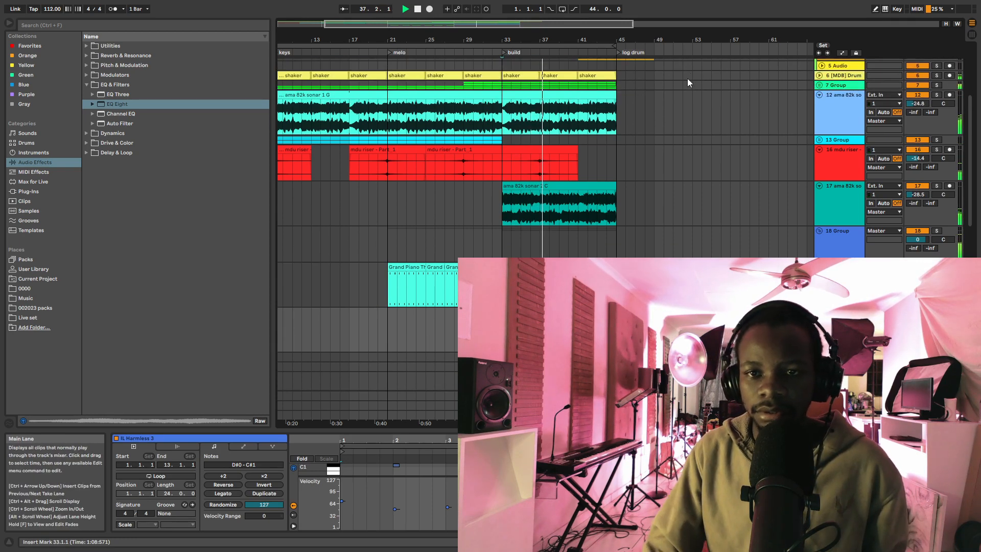
scroll(659, 145, down, 5)
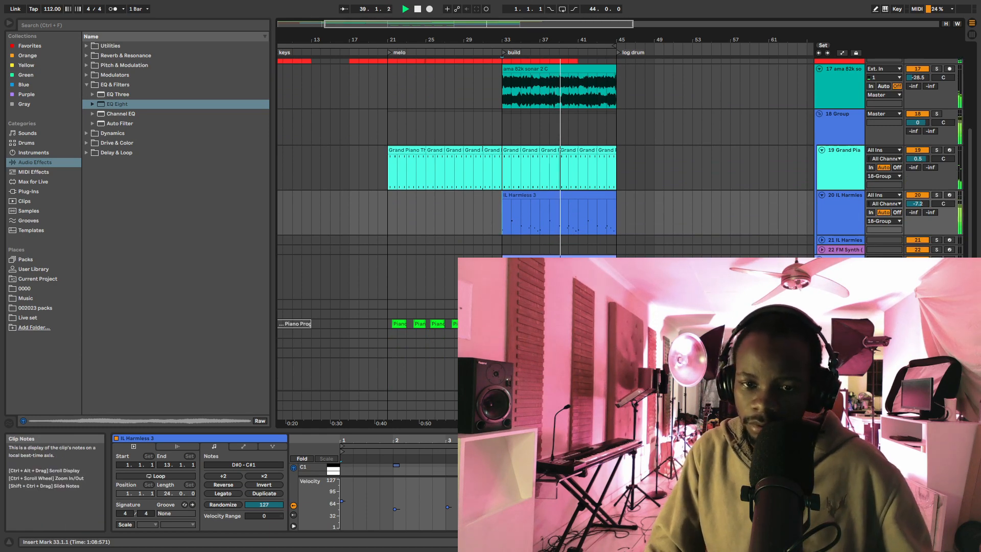
Step: Duplicate bars 33–45 of tracks 17 through 23 M1, and of the 12 ama 82k sonar track, into the log drum section
drag(503, 279, 616, 87)
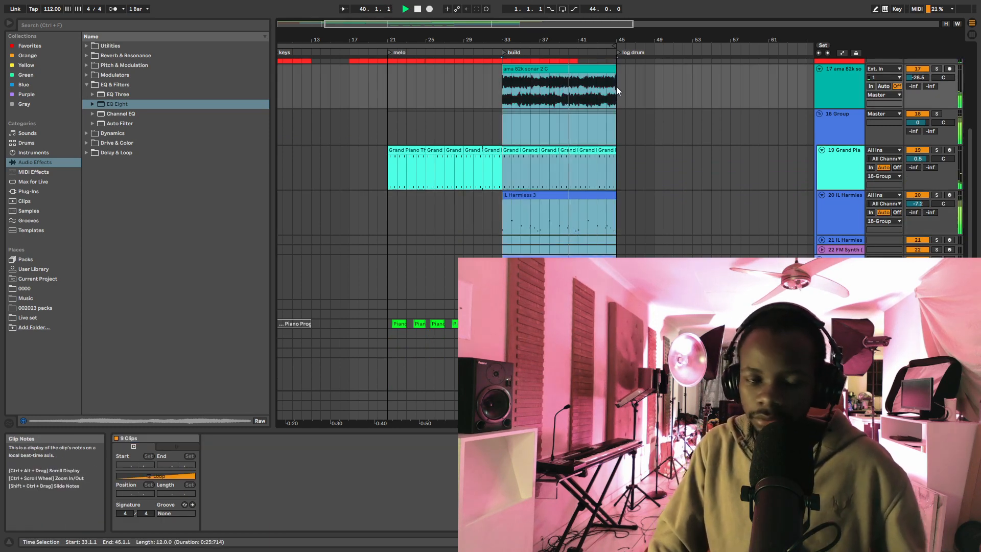
key(ctrl+d)
scroll(607, 140, up, 5)
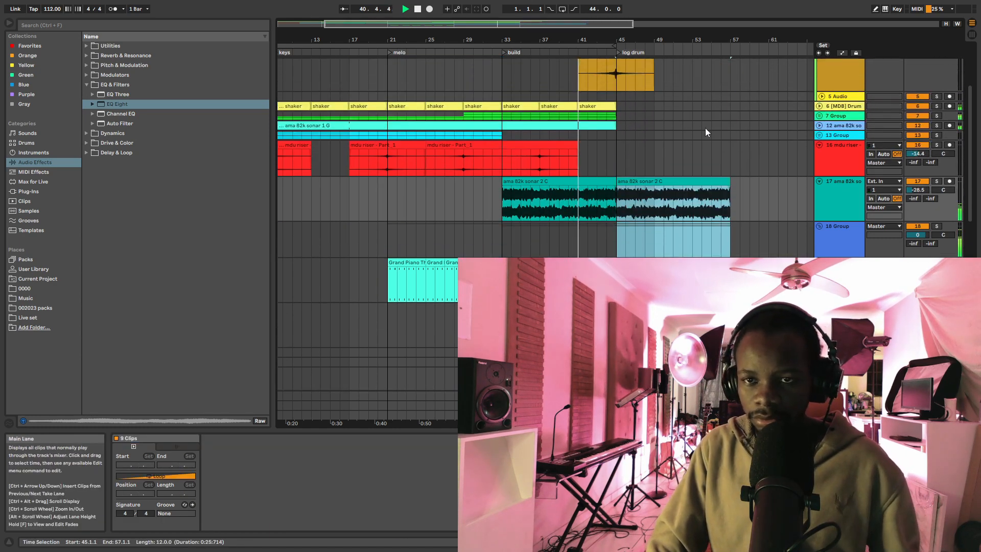
click(819, 125)
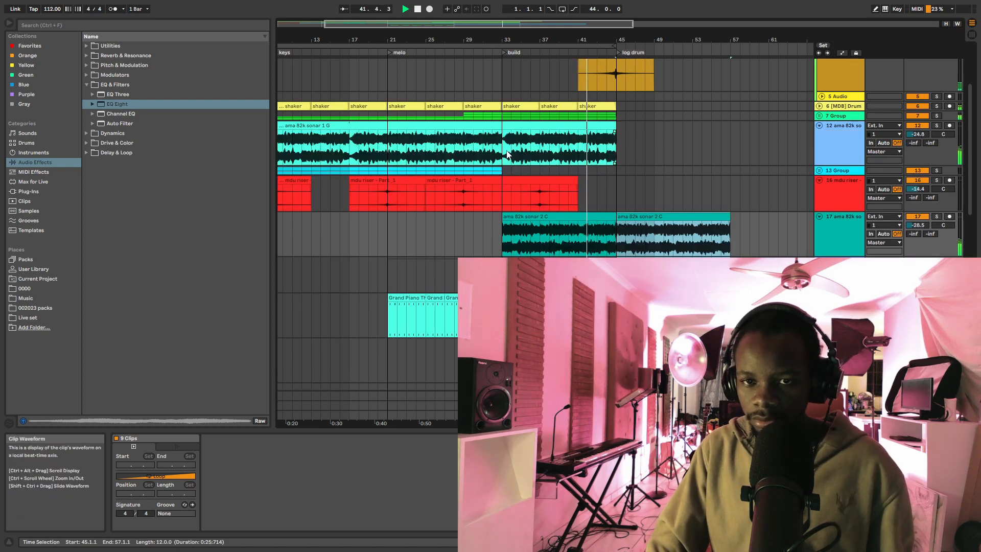
drag(508, 153, 619, 148)
key(ctrl+d)
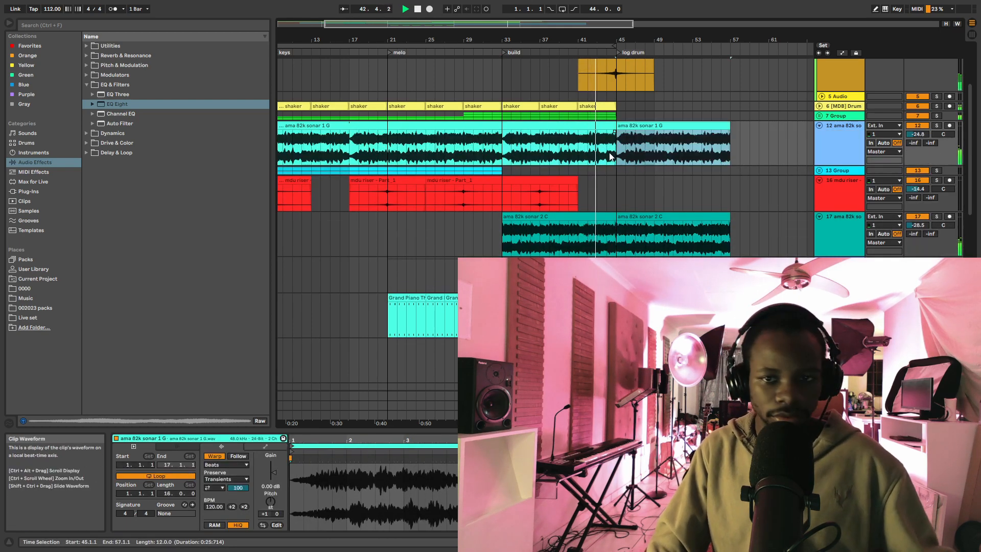
Step: Fold the 12 ama 82k sonar, 16 mdu riser, 17 ama 82k sonar and 18 Group tracks
click(819, 125)
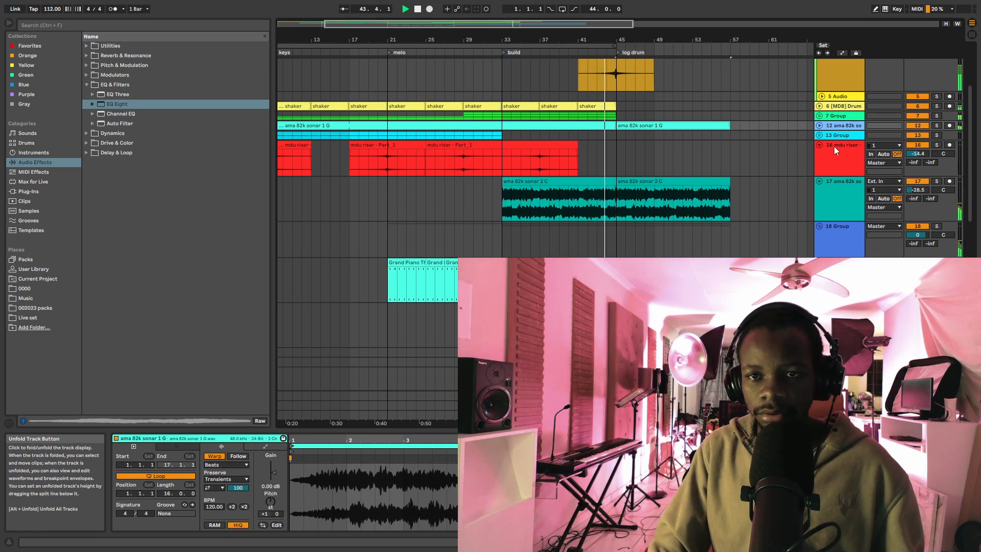
click(819, 144)
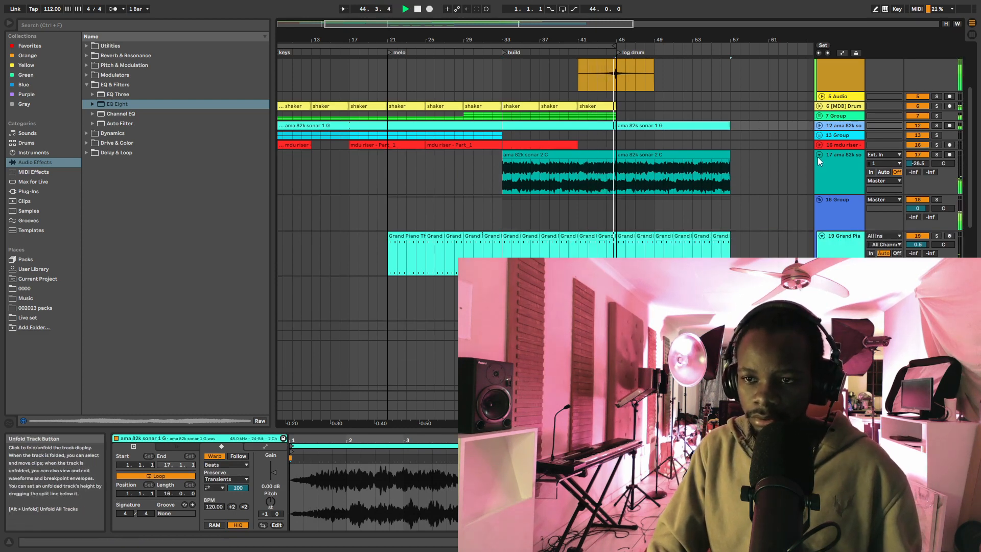
click(818, 154)
click(819, 164)
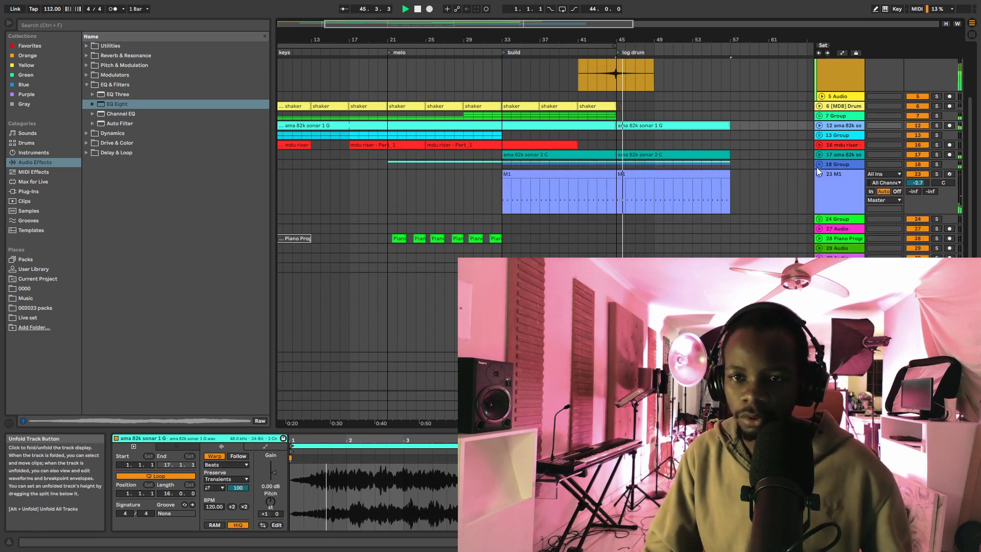
drag(629, 38, 627, 29)
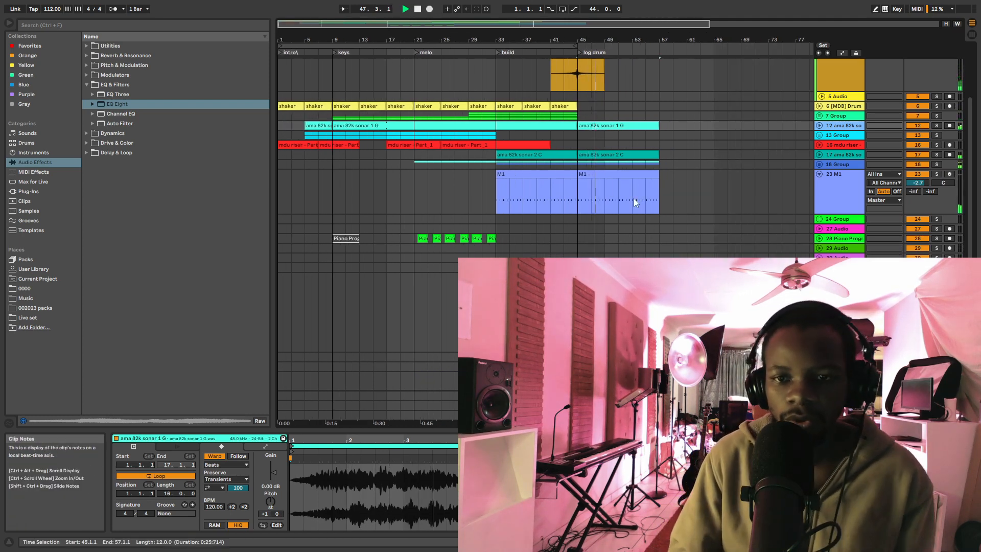
Step: Stop playback and compare the log drum section's clips in bars 45–57 with the build's M1 clip, checking which tracks are empty
drag(575, 200, 661, 86)
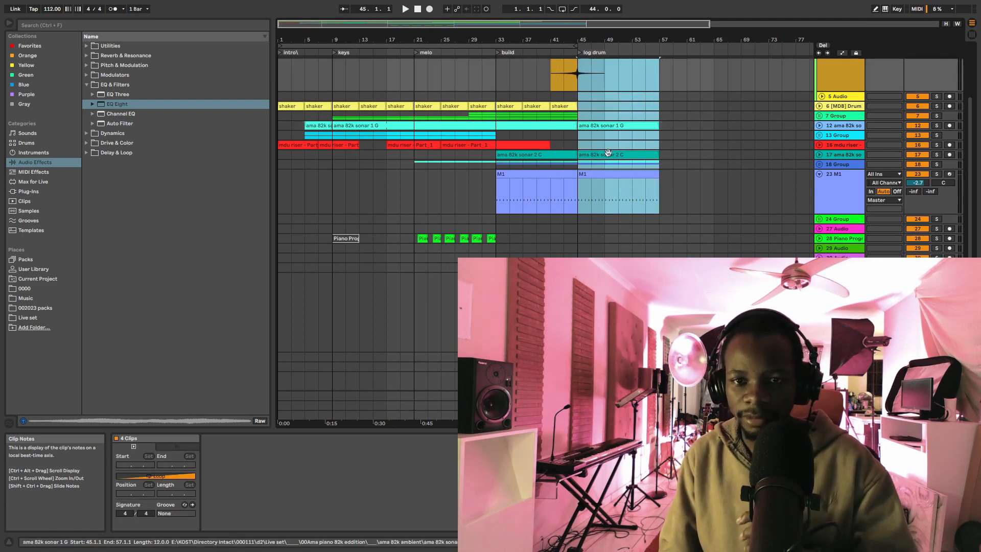
click(521, 175)
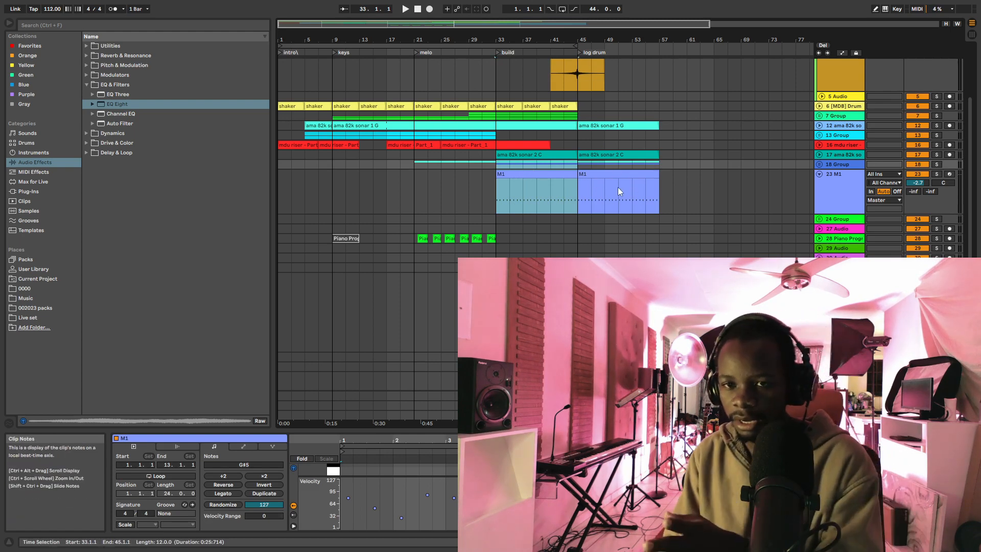
click(578, 191)
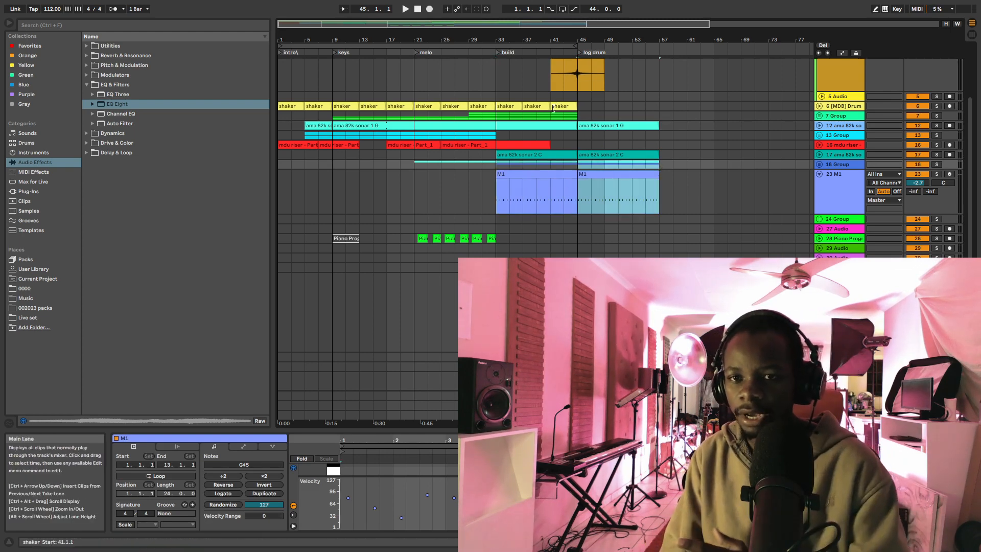
click(590, 119)
drag(590, 119, 657, 65)
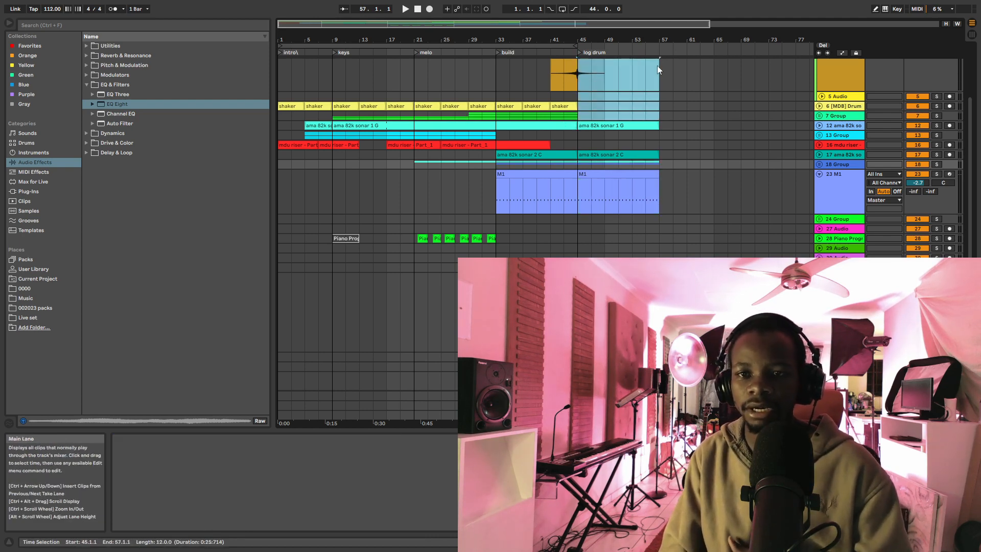
Step: Copy the shaker and 7 Group clips from bars 33–45 and paste them at bar 57
scroll(658, 134, up, 1)
scroll(657, 133, up, 2)
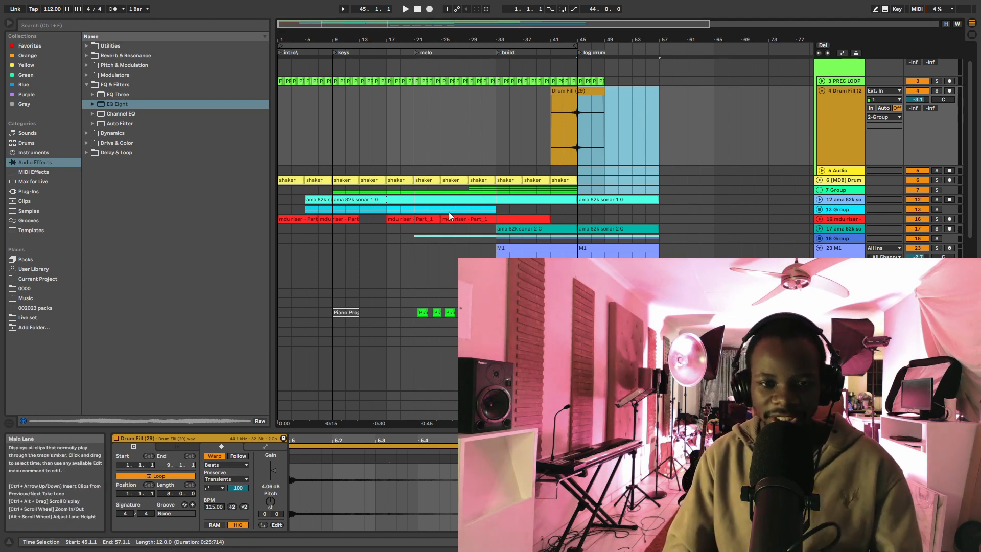
drag(499, 192, 574, 181)
right_click(568, 181)
click(603, 193)
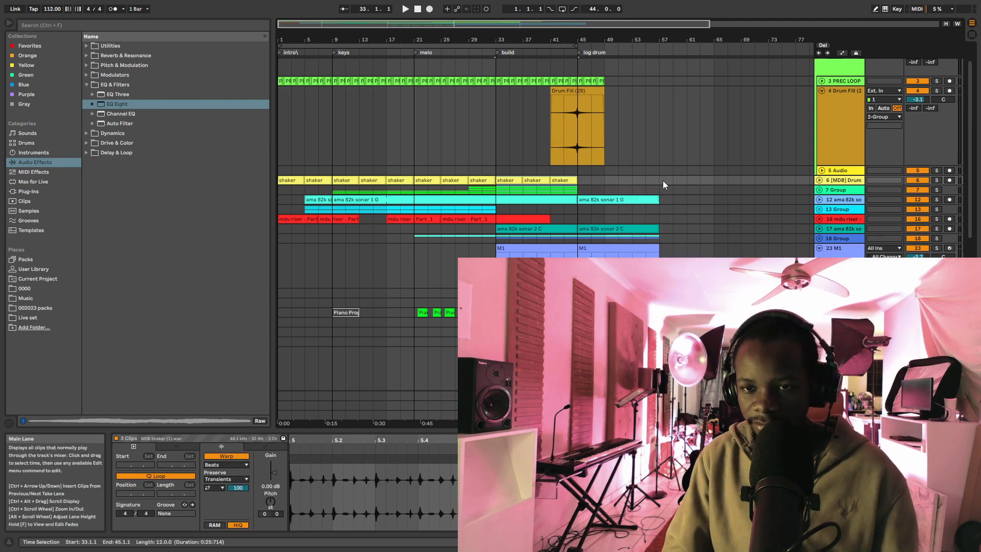
click(660, 179)
key(ctrl+v)
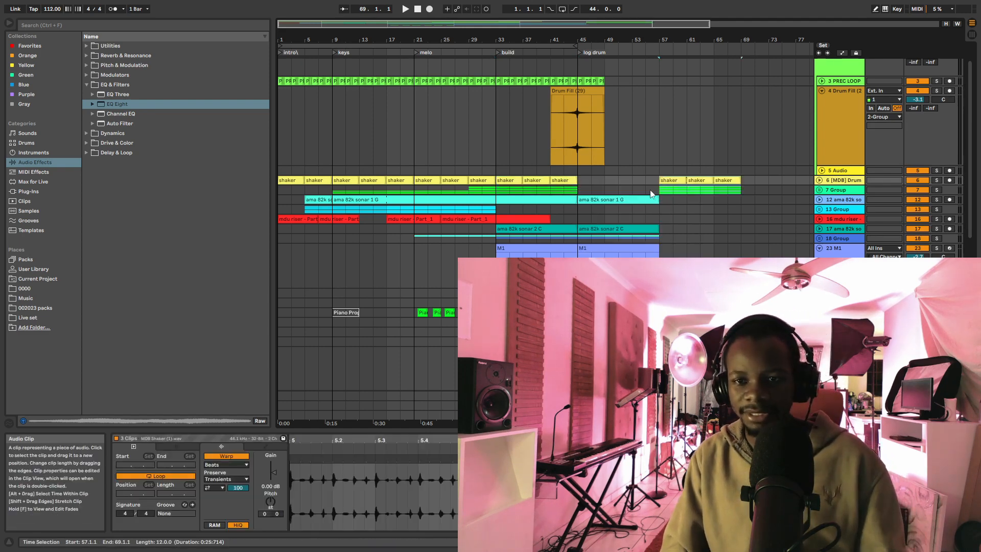
click(645, 180)
Step: Duplicate bars 45–49 of the PREC LOOP and Drum Fill tracks twice, filling up to bar 57
drag(685, 40, 564, 40)
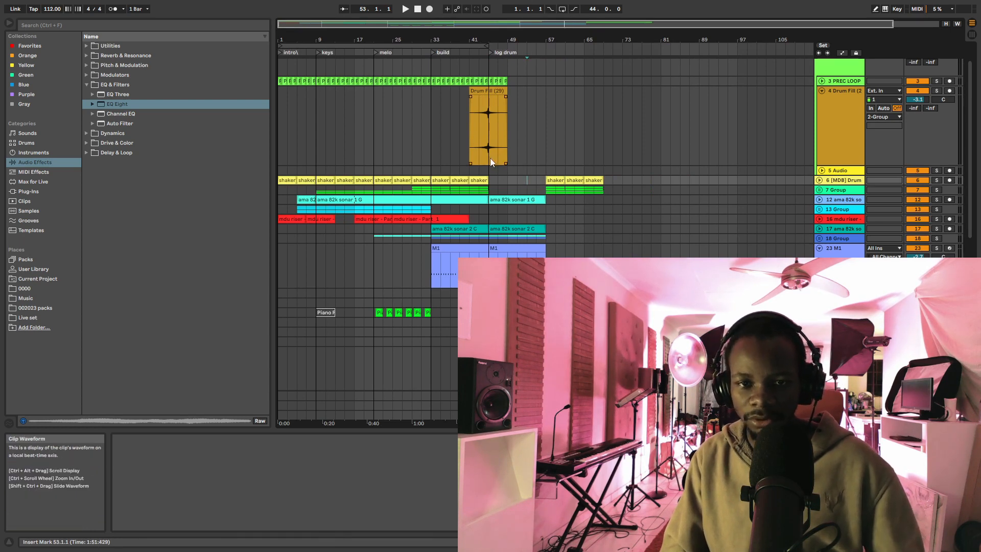
drag(490, 158, 507, 84)
key(ctrl+d)
key(ctrl+d)
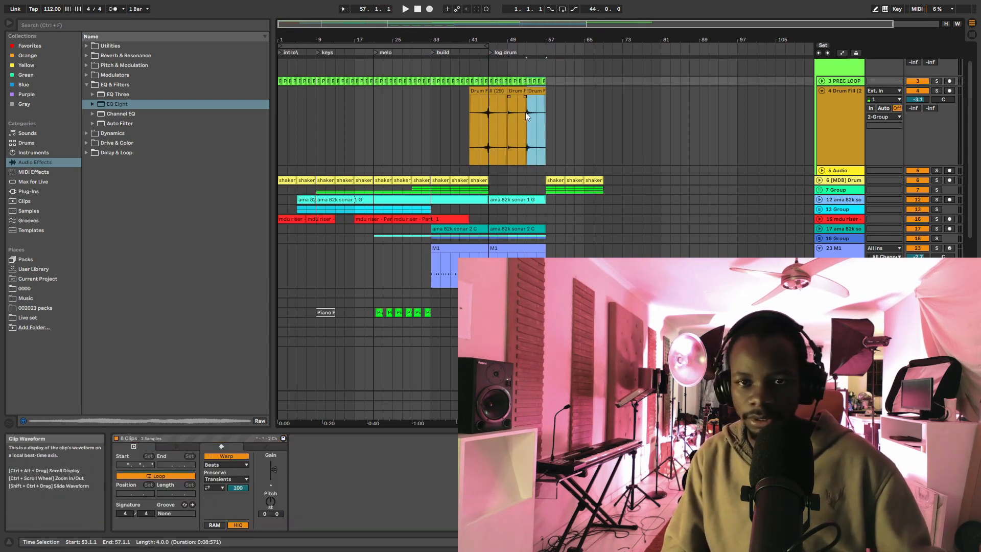
Step: Delete the Drum Fill track's clips from bar 47 to bar 63 and play from bar 55
drag(577, 128, 495, 118)
key(Delete)
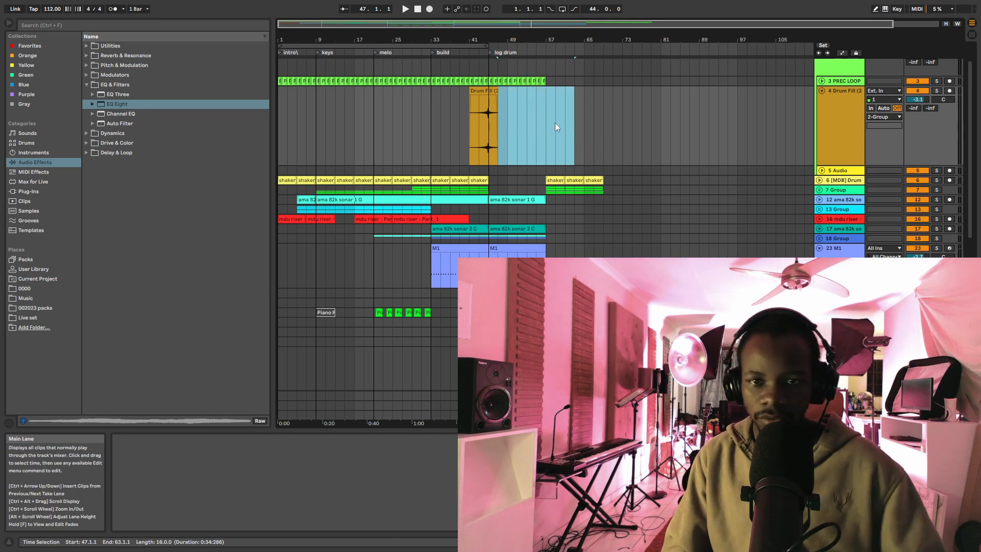
click(522, 105)
click(529, 105)
key(space)
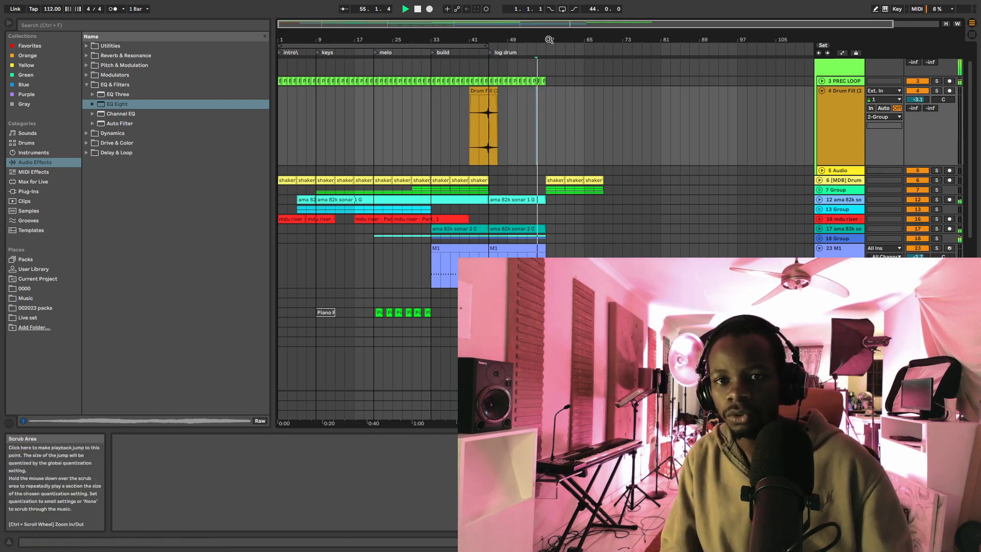
Step: Extend the Drum Fill (29) clip to bar 49, place a copy spanning bars 53–59, and stop playback
drag(548, 39, 535, 58)
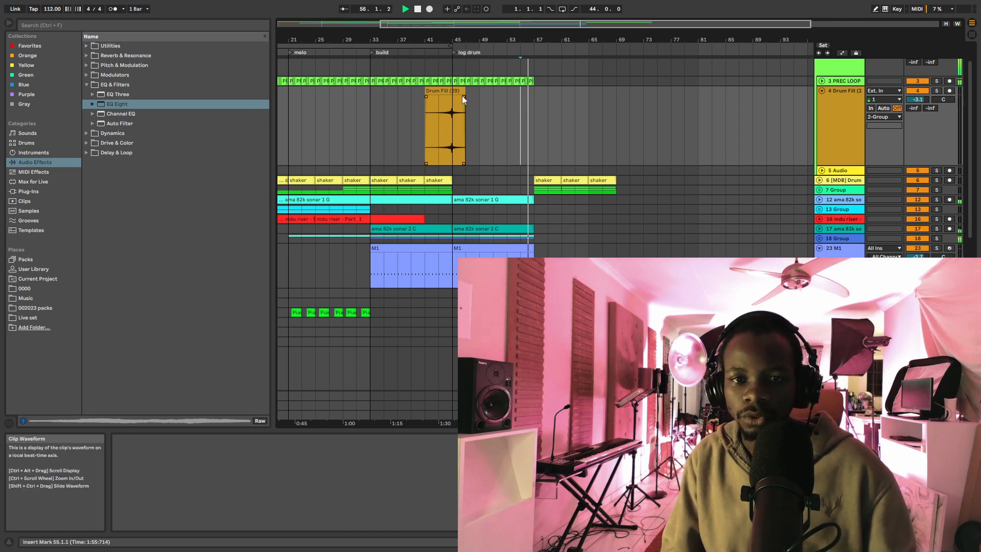
drag(463, 97, 519, 100)
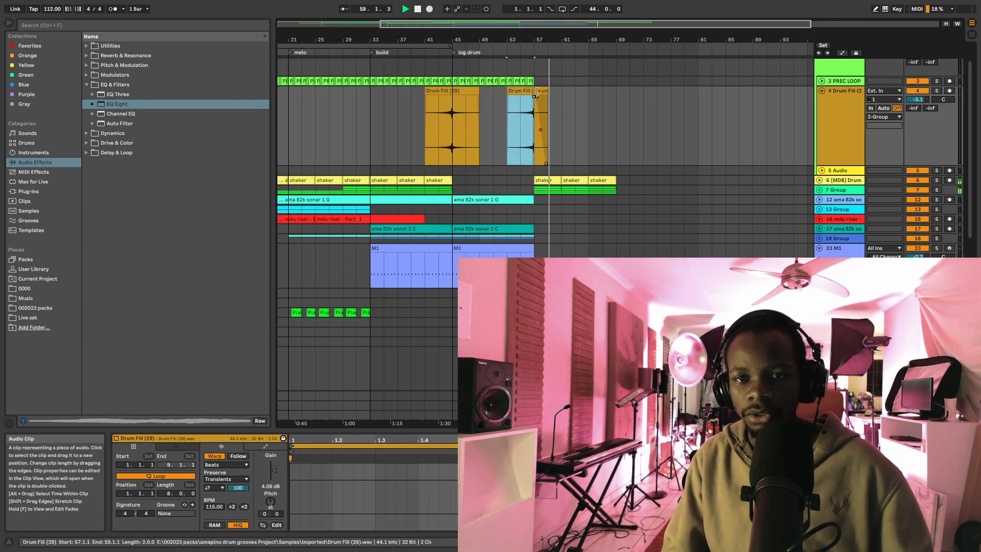
click(524, 124)
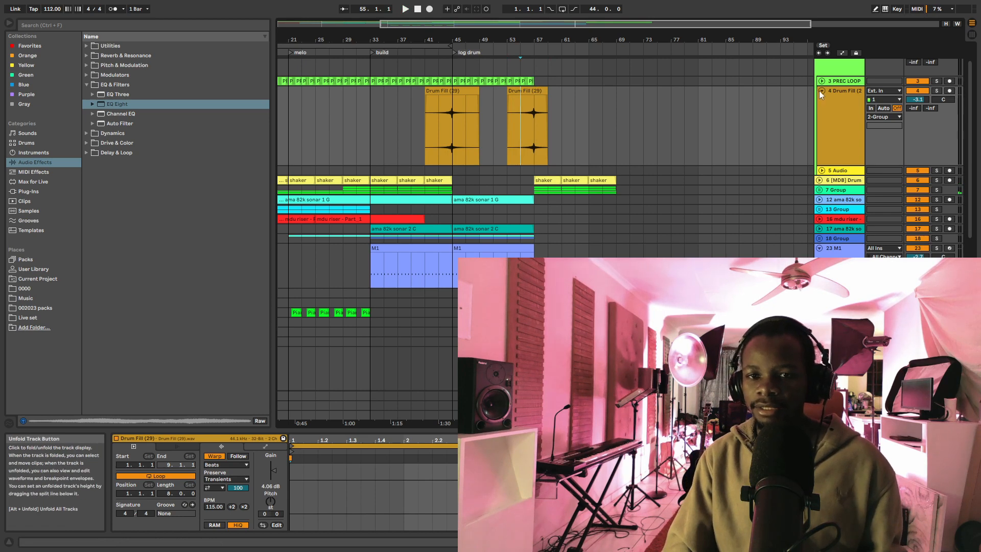
Step: Fold the Drum Fill track and play the arrangement from bar 55 past bar 57, then stop playback
click(820, 90)
key(space)
drag(624, 40, 586, 21)
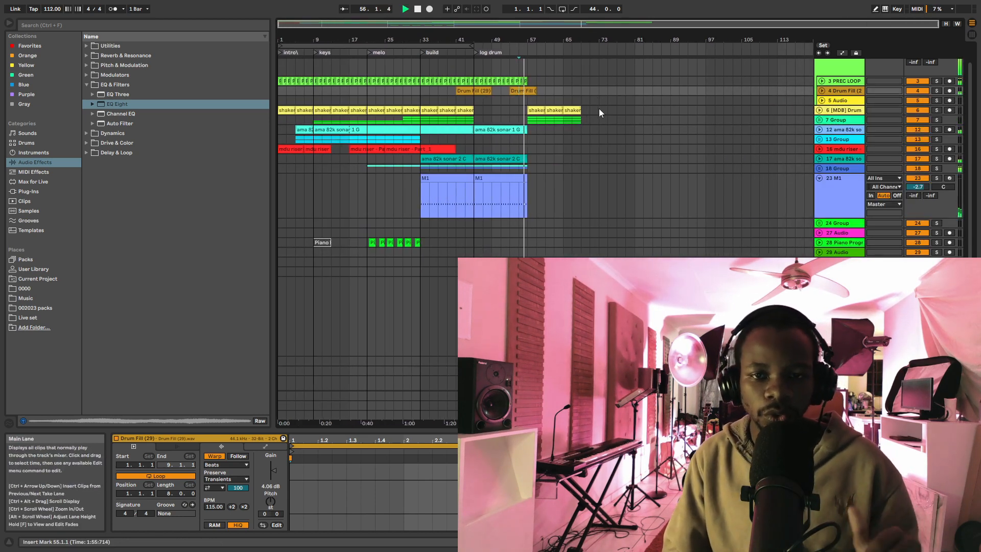
scroll(600, 113, down, 1)
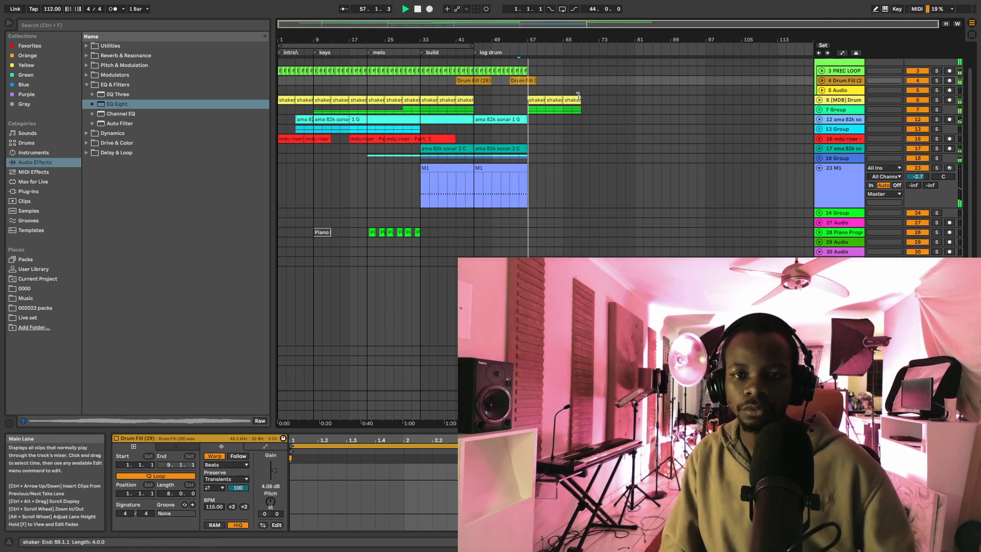
scroll(667, 202, up, 2)
click(525, 143)
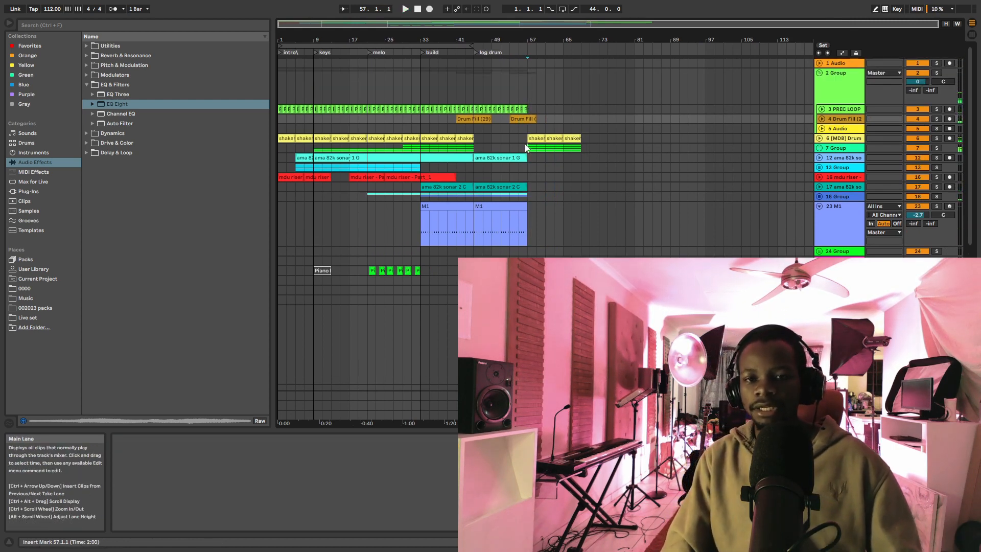
Step: Set the arrangement loop brace to span bars 21 to 69
drag(577, 138, 584, 140)
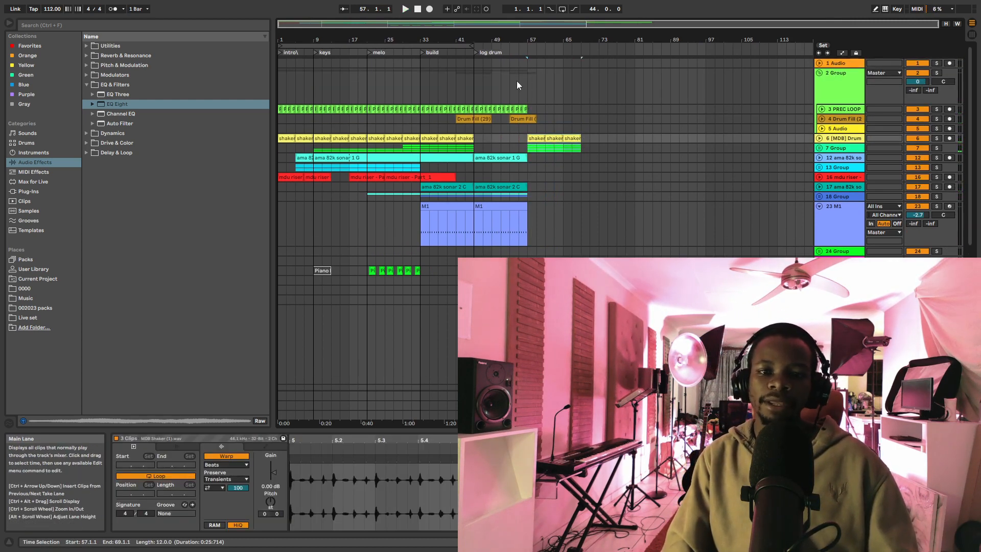
drag(473, 46, 572, 77)
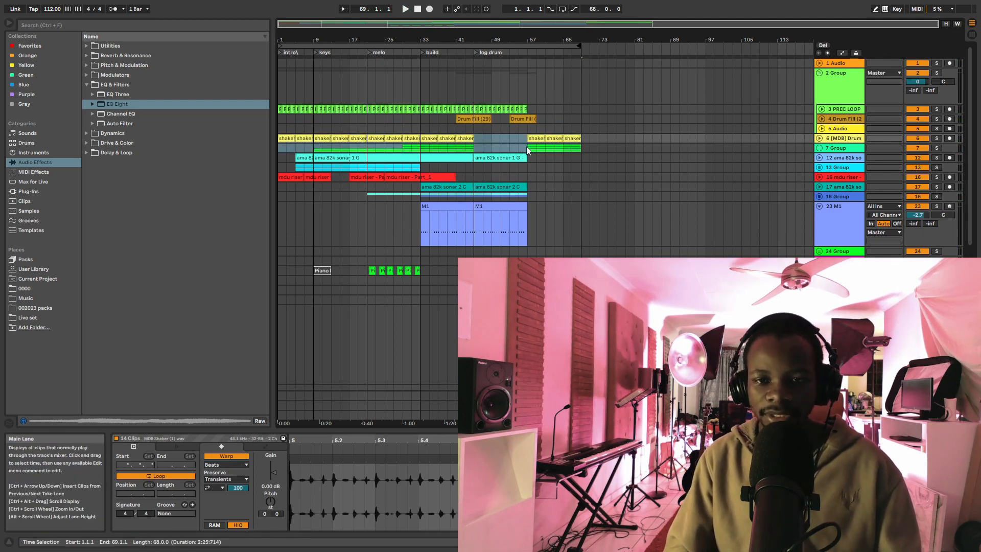
drag(527, 146, 585, 138)
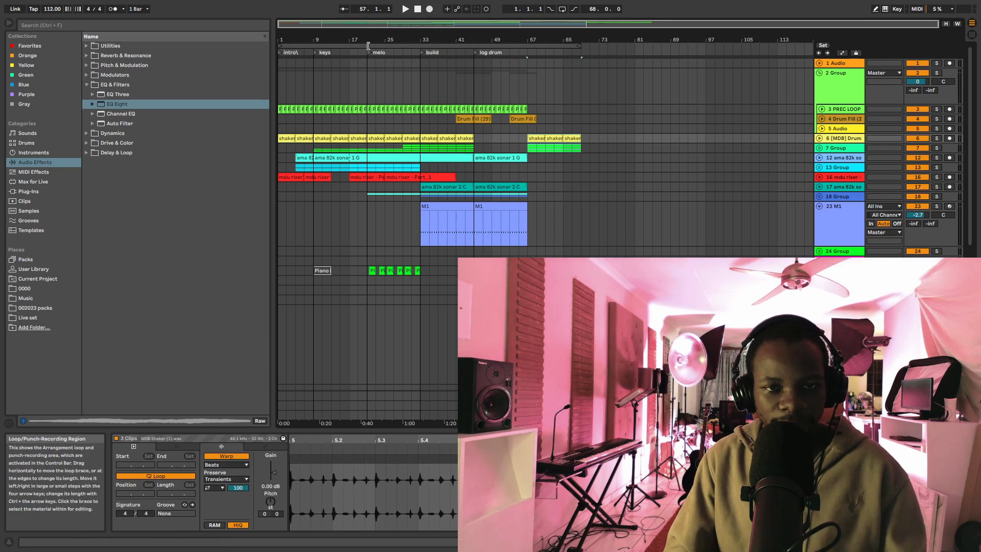
drag(280, 46, 368, 47)
Step: Copy all tracks' clips from bars 21–57 and paste them at bar 69
drag(369, 262, 536, 50)
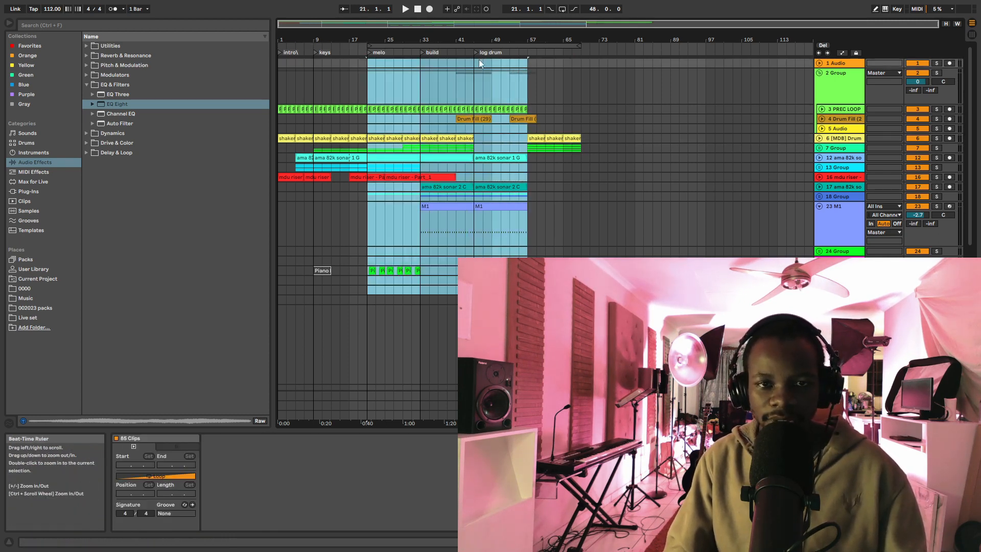
right_click(453, 76)
click(494, 89)
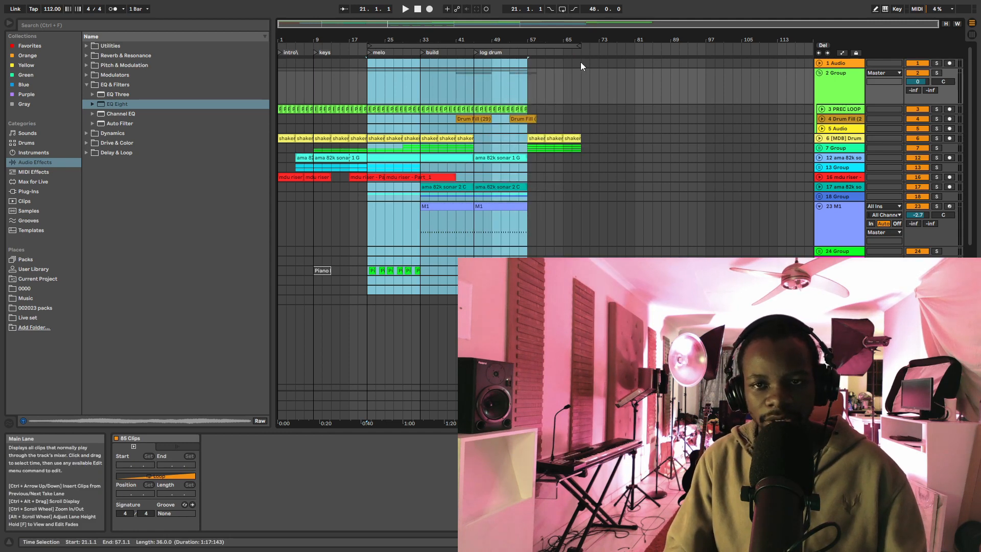
click(580, 62)
key(ctrl+v)
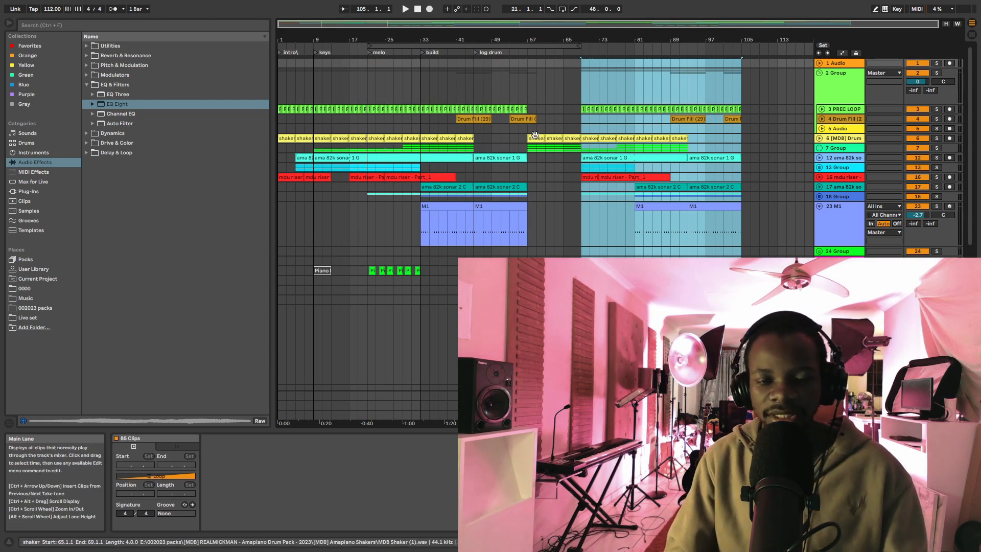
Step: Copy bars 81–93 of the tracks from PREC LOOP down to M1 and paste them at bar 105
click(589, 214)
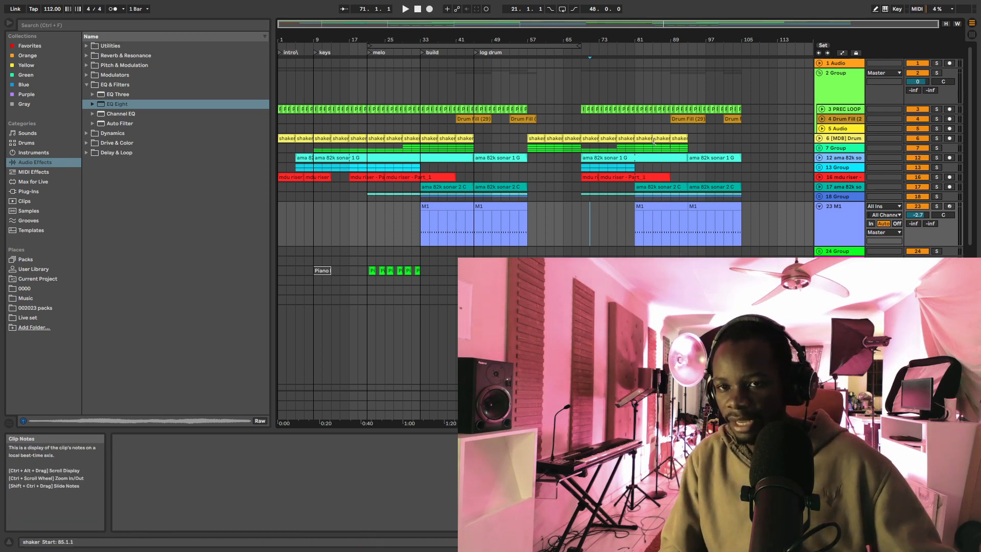
drag(689, 252, 751, 90)
click(753, 187)
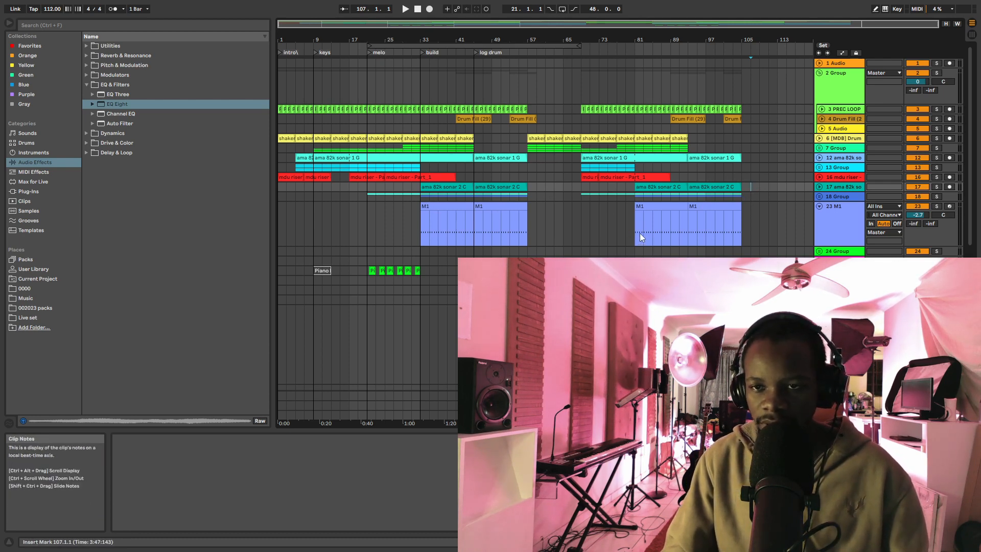
drag(643, 233, 737, 113)
click(626, 232)
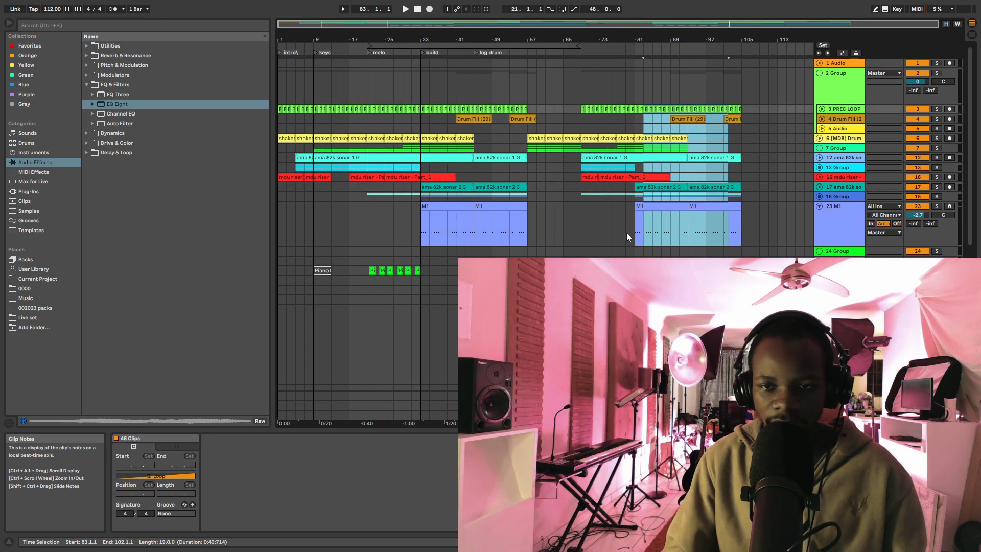
drag(637, 232, 679, 113)
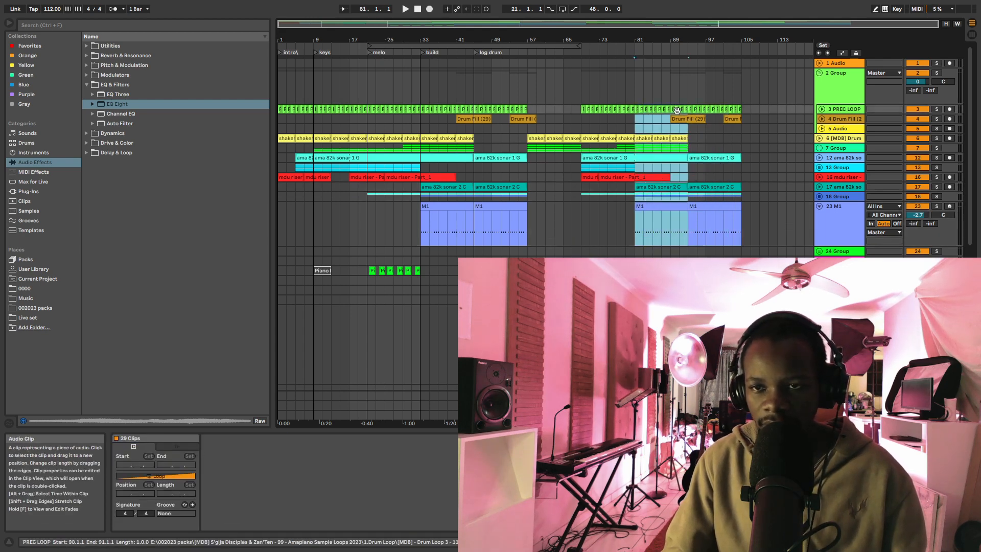
right_click(678, 112)
click(698, 131)
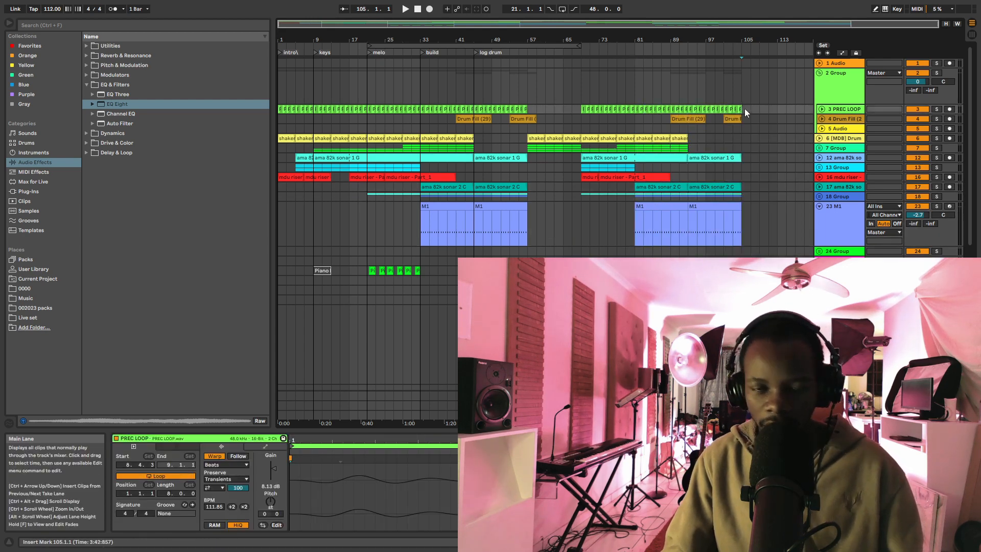
key(ctrl+d)
drag(733, 40, 715, 40)
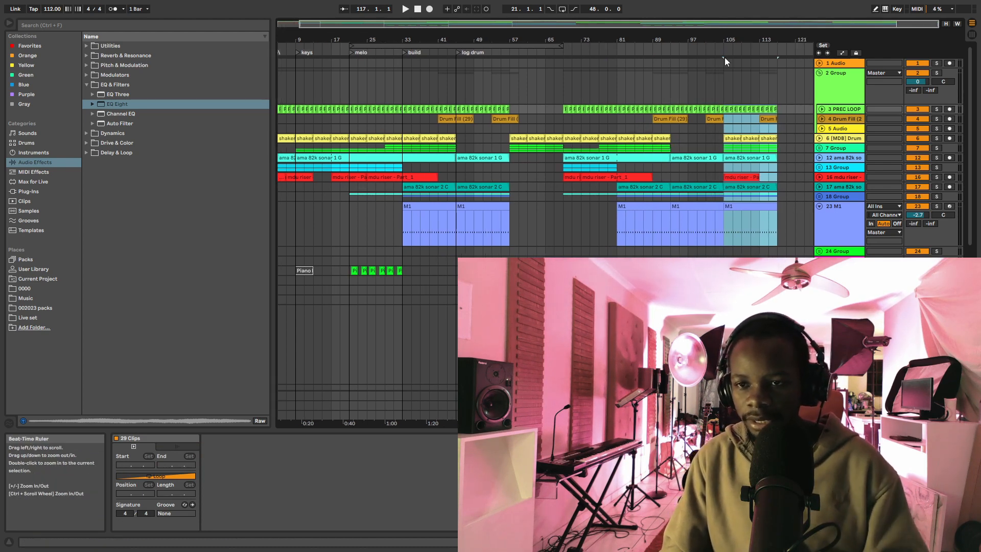
Step: Duplicate bars 105–117 of the tracks from PREC LOOP down to M1, filling up to bar 129
click(746, 229)
click(740, 177)
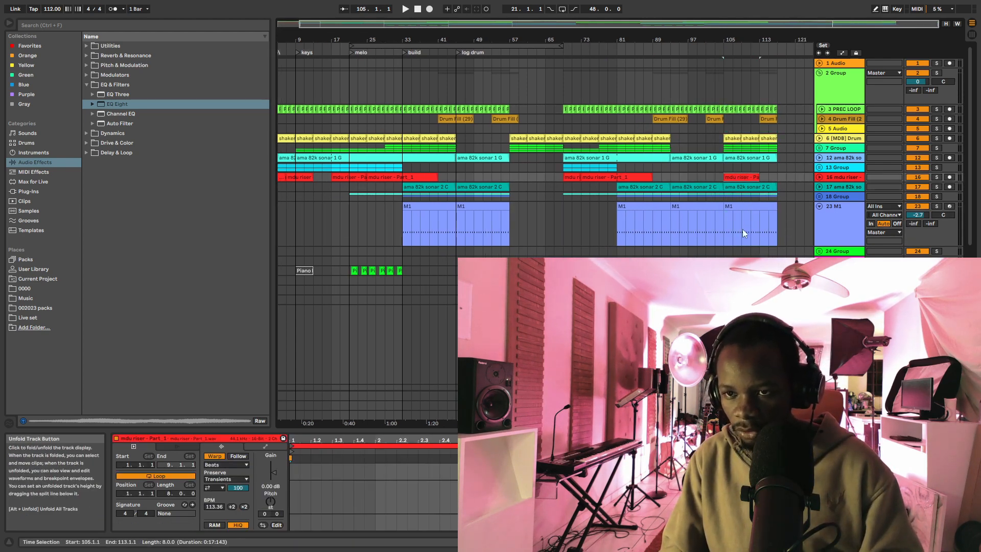
drag(727, 211, 778, 110)
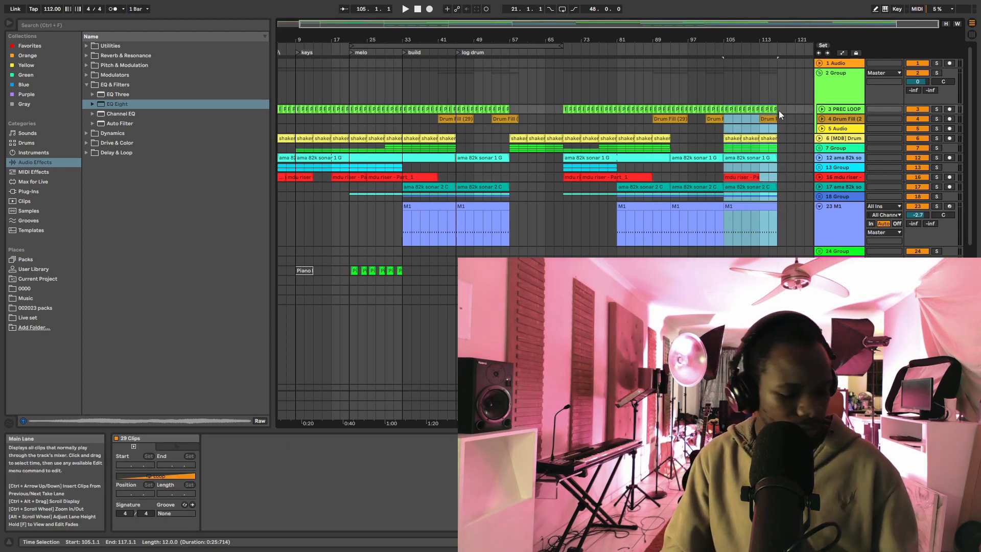
key(ctrl+d)
Step: Delete the M1 clips from bar 111 to bar 129
click(737, 207)
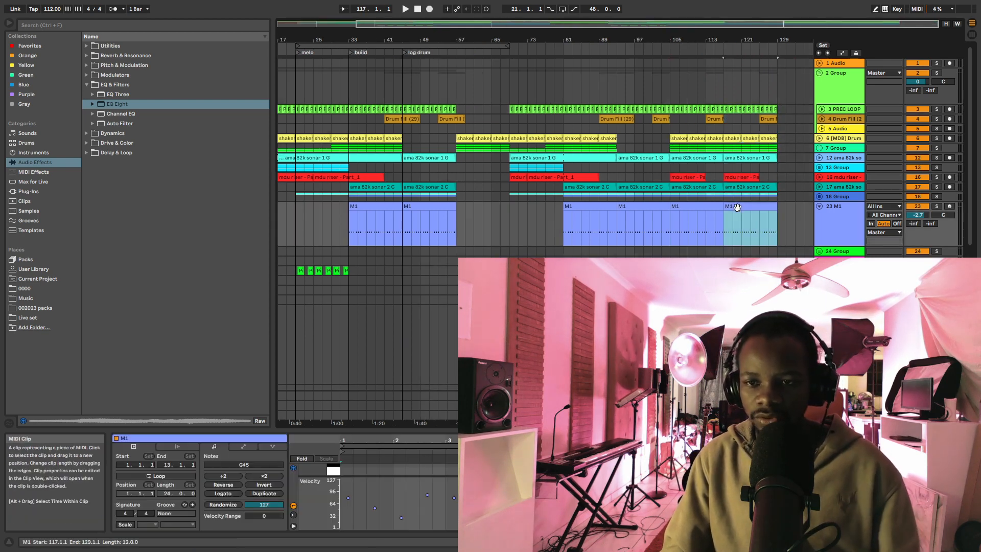
click(712, 216)
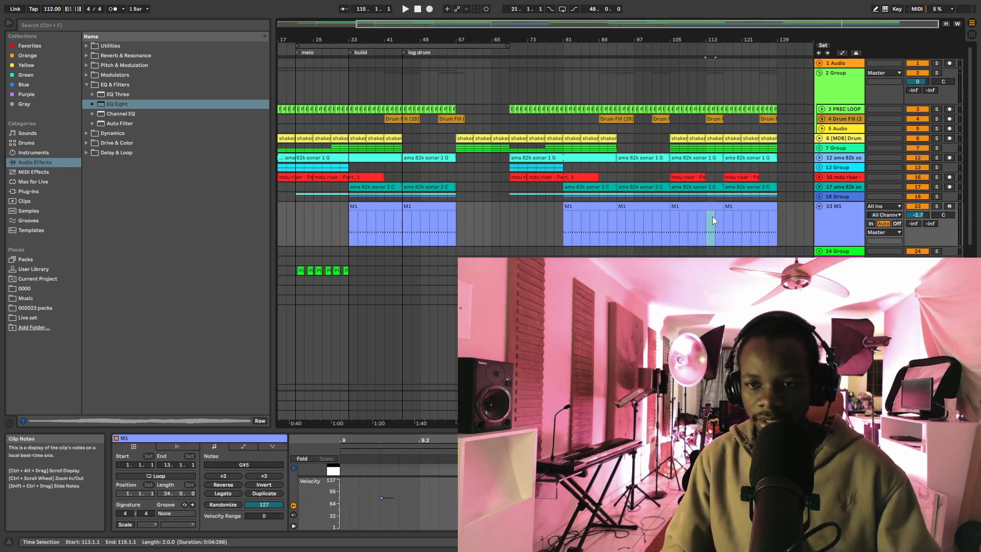
drag(718, 211, 724, 213)
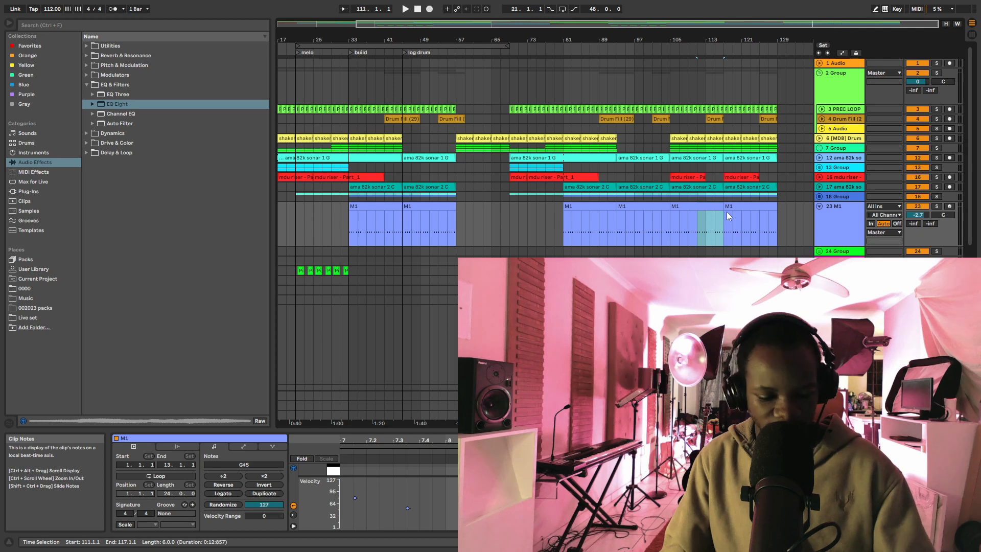
key(Delete)
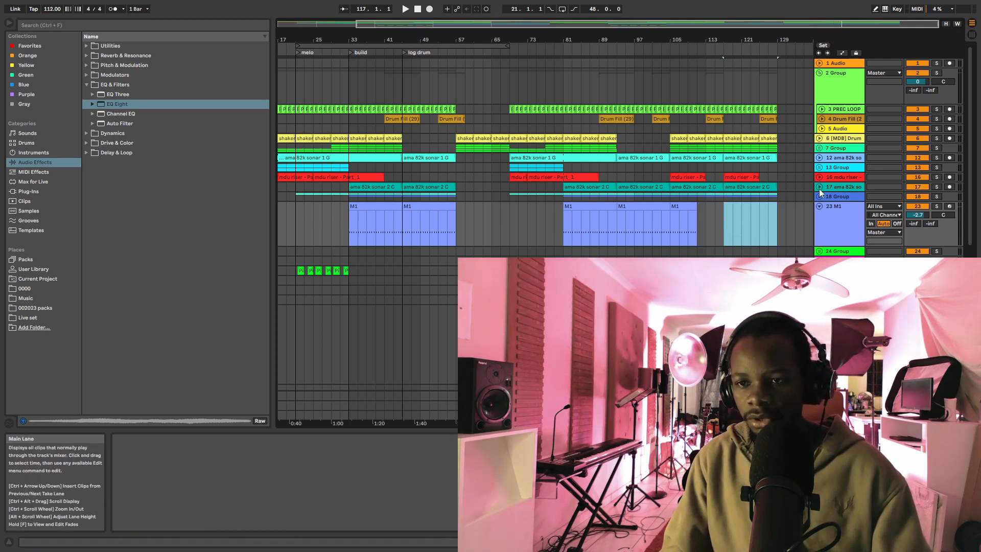
Step: Delete the ama 82k sonar 2 C and 7 Group clips from bar 117, and the PREC LOOP, Drum Fill and shaker clips from bar 121
click(749, 186)
key(Delete)
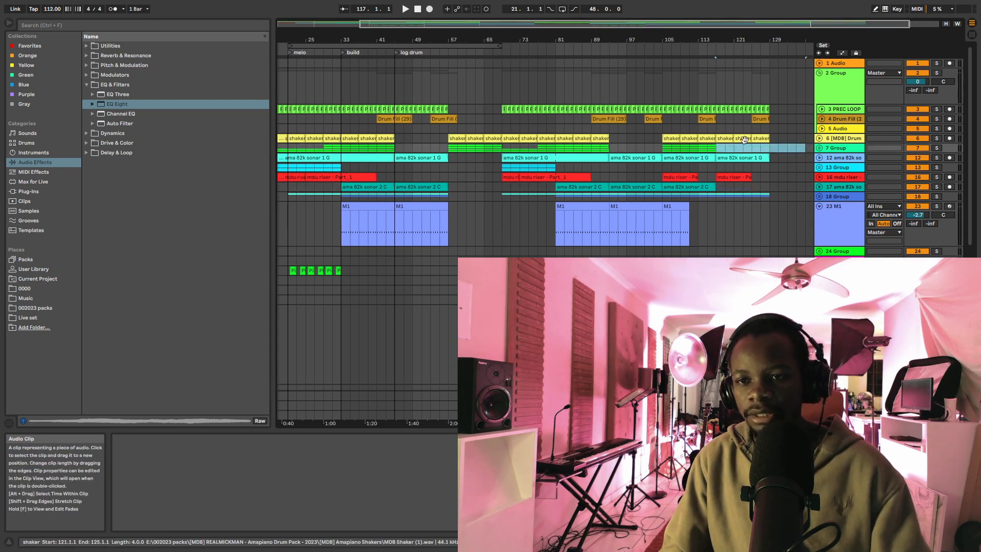
click(764, 136)
key(Delete)
key(Delete)
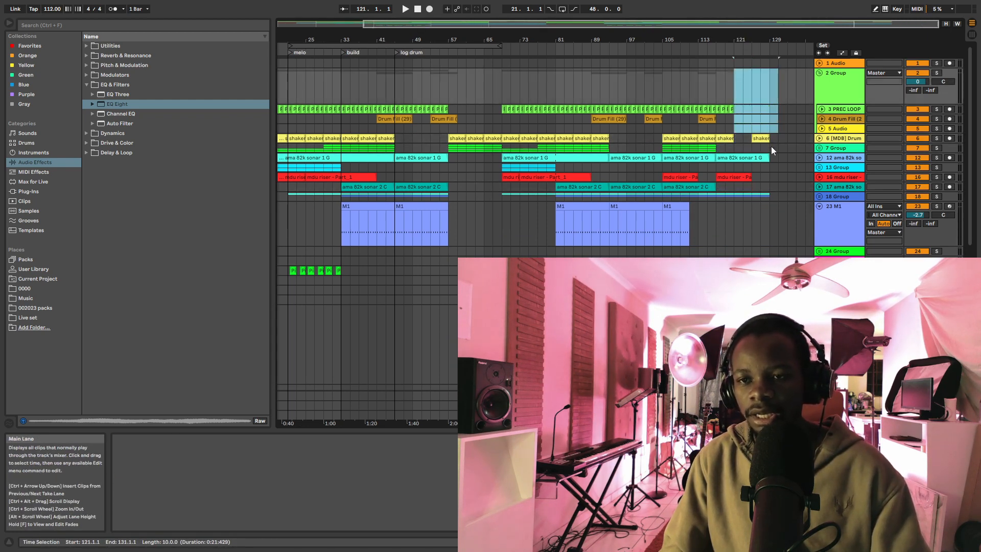
drag(746, 140, 772, 132)
key(Delete)
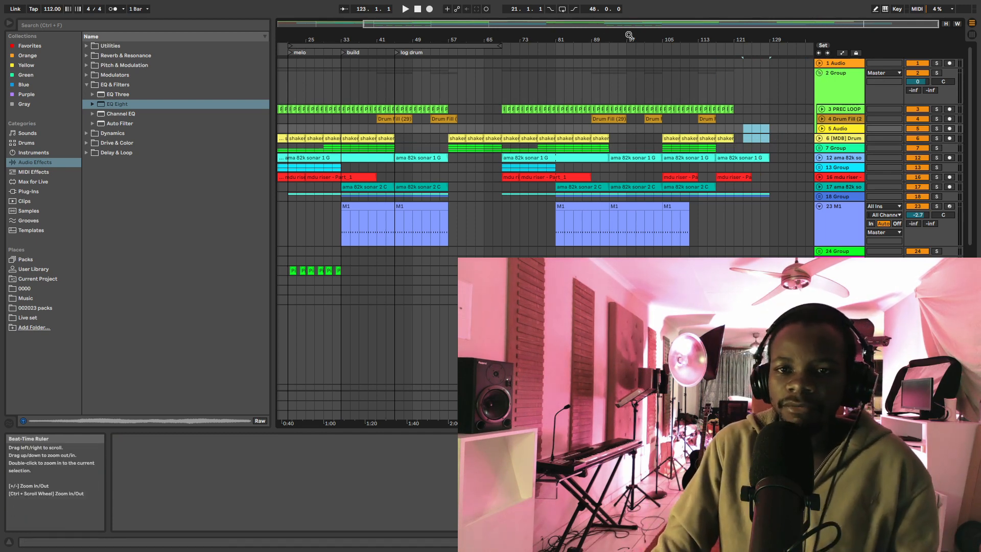
Step: Undo the last shaker deletion and delete all tracks' clips from bar 57 to bar 131
drag(634, 40, 657, 41)
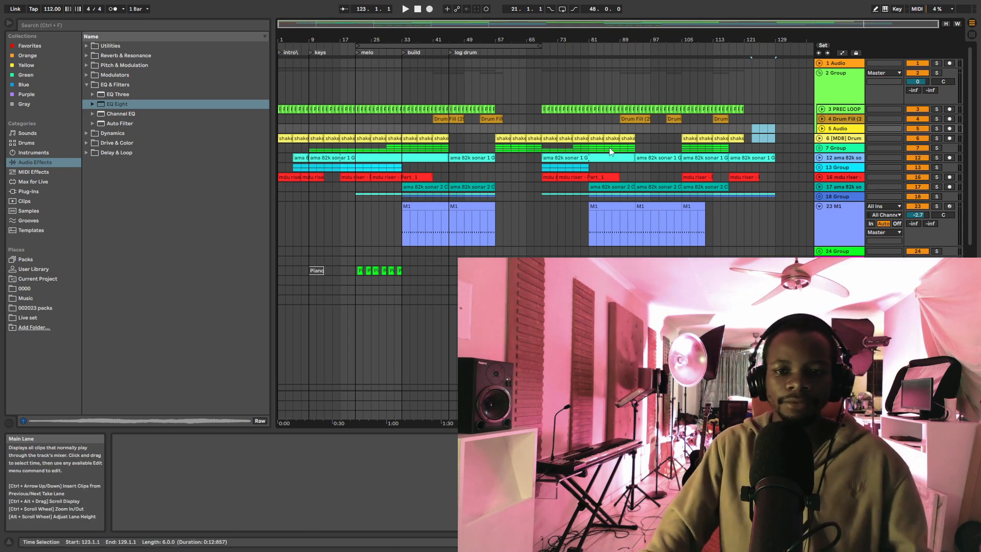
scroll(513, 114, down, 2)
scroll(497, 103, up, 2)
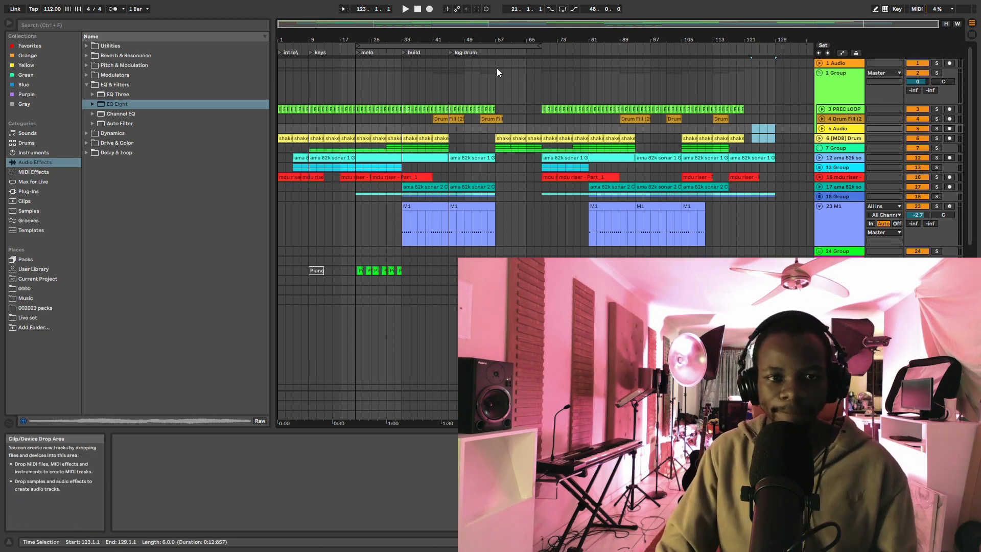
key(ctrl+v)
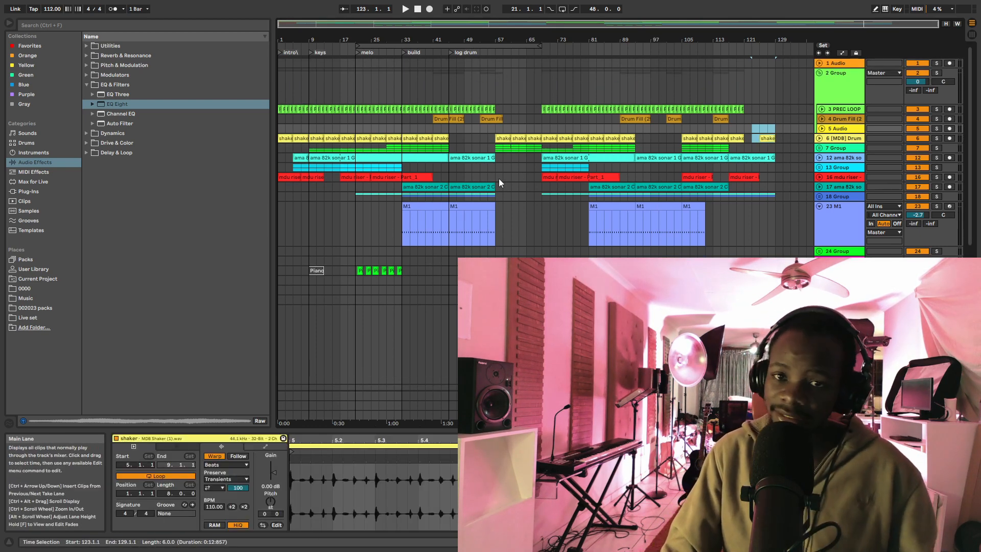
drag(503, 225, 541, 238)
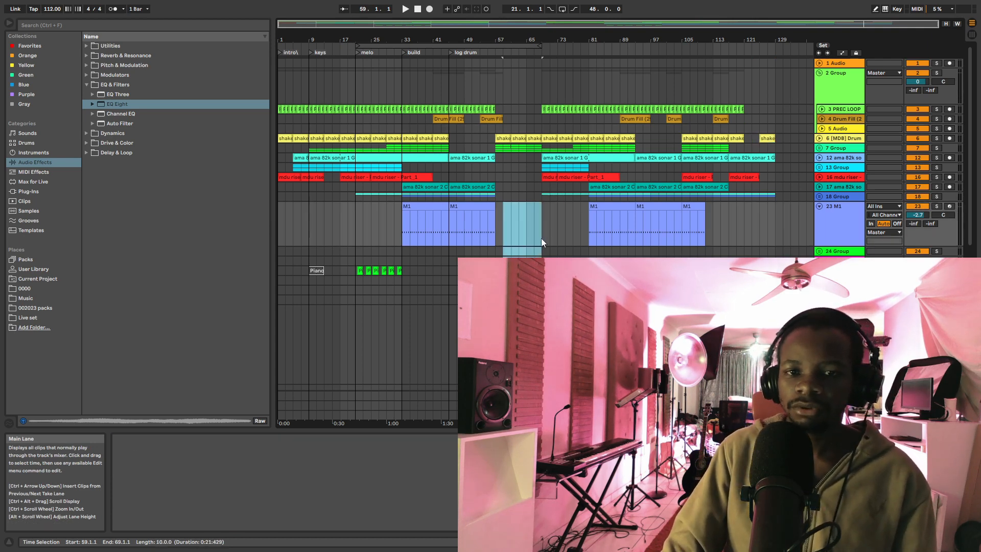
drag(496, 280, 786, 69)
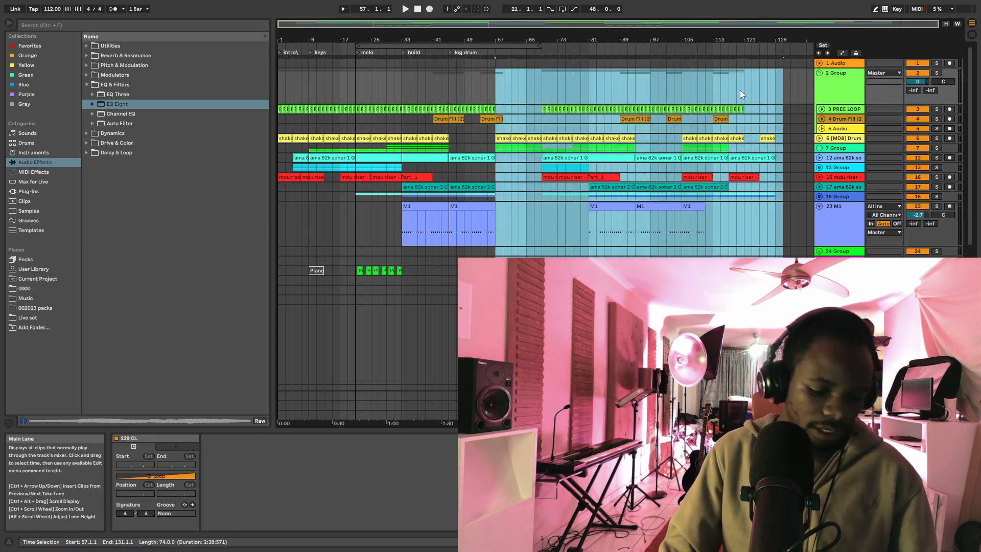
key(Delete)
Step: Unfold the Drum Fill track and extend its clip starting at bar 53 to bar 61
drag(297, 43, 301, 72)
click(822, 119)
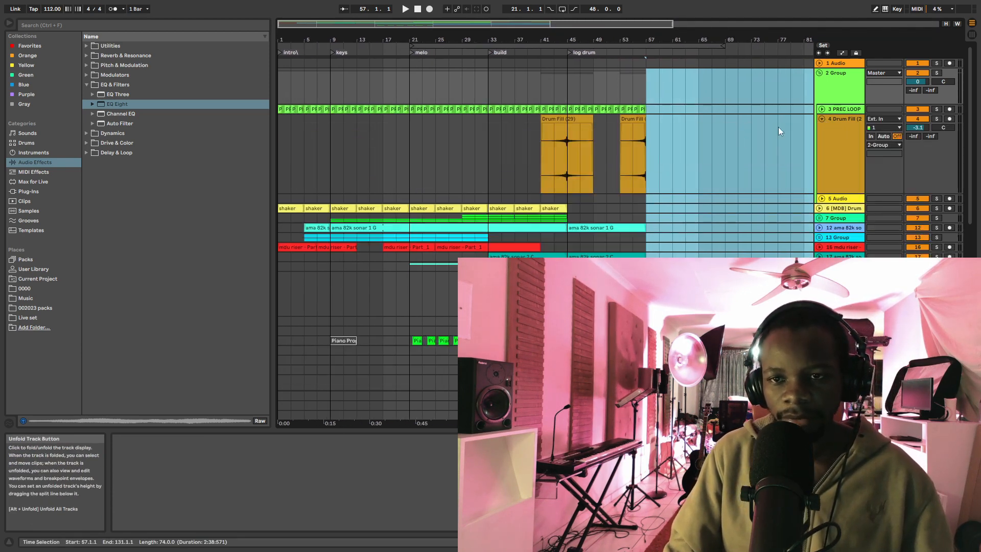
click(632, 148)
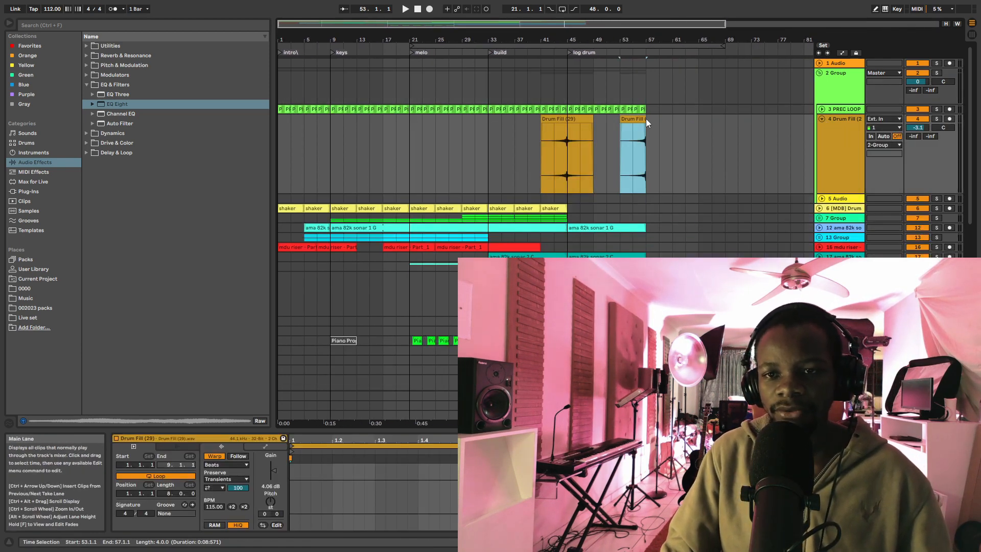
drag(646, 118, 672, 118)
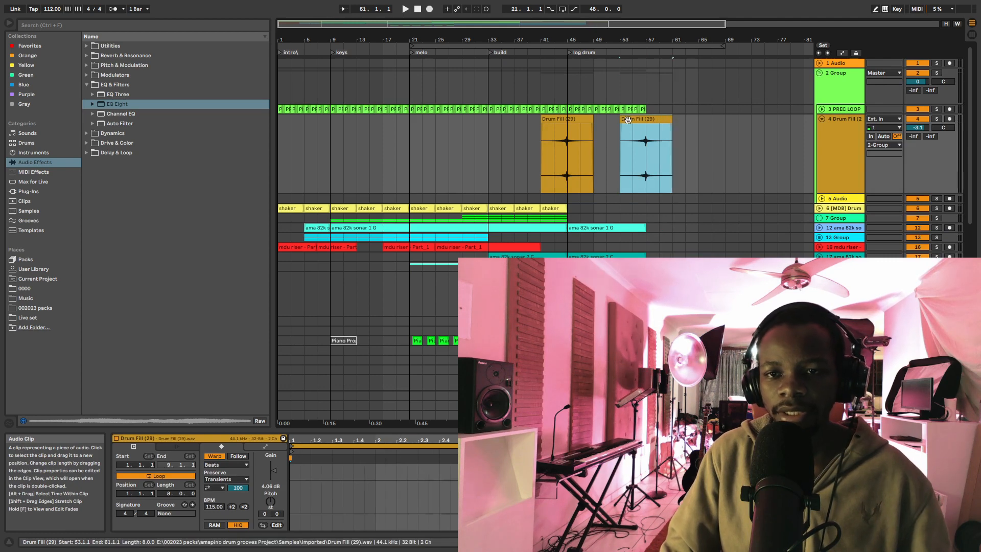
Step: Unfold the PREC LOOP track, place the insert marker at bar 53, and look over the tracks below
click(823, 100)
click(821, 109)
click(622, 134)
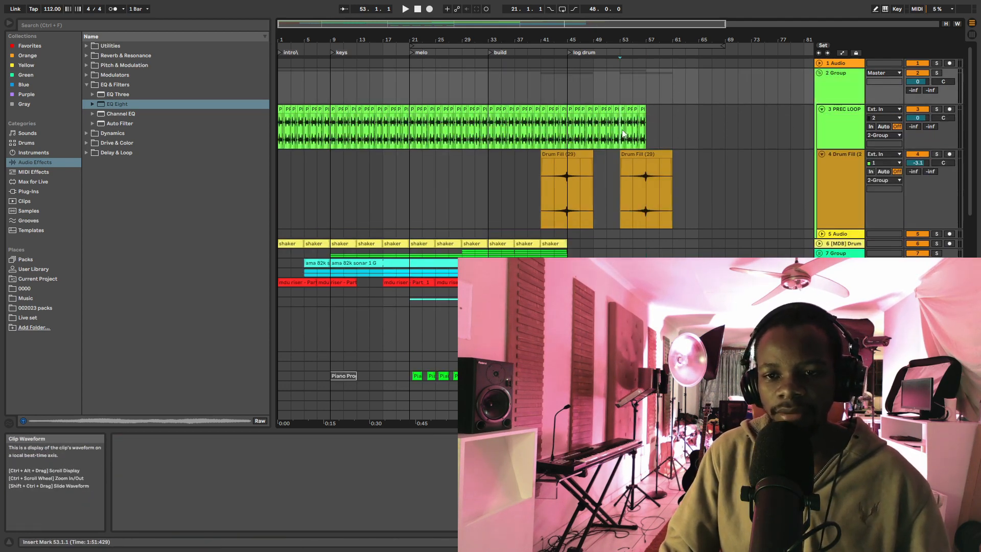
scroll(633, 132, down, 4)
drag(544, 40, 523, 36)
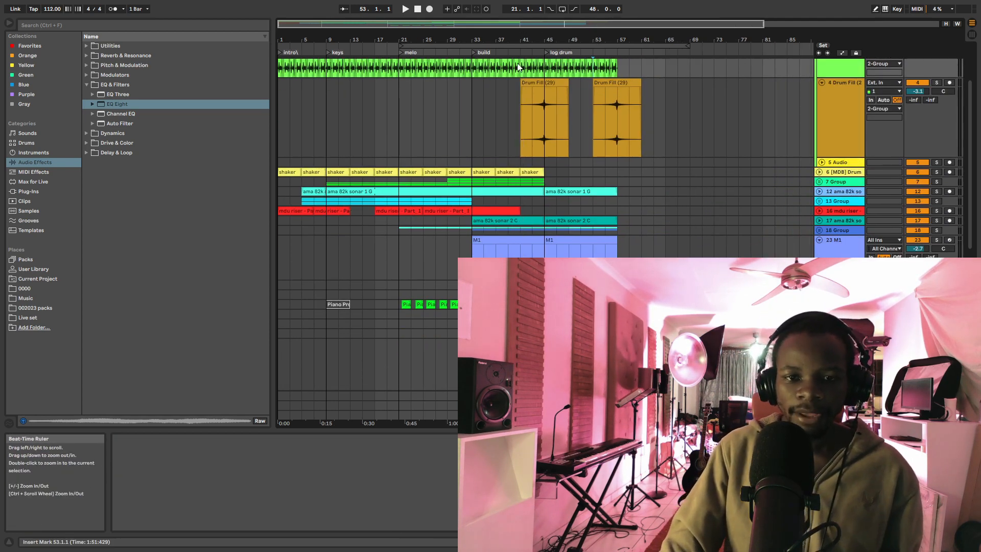
scroll(456, 194, down, 2)
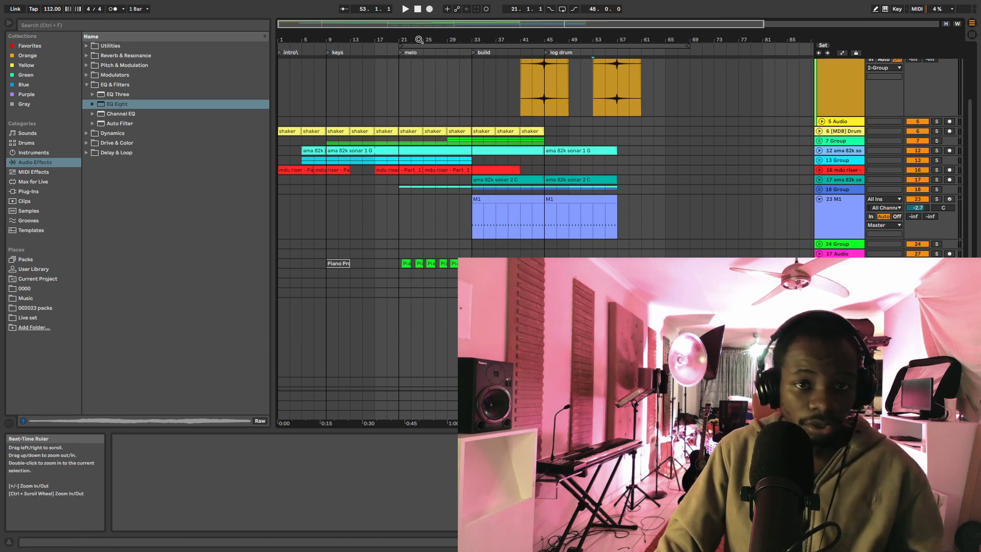
Step: Fold the Drum Fill and PREC LOOP tracks to compact the arrangement
drag(418, 40, 507, 52)
scroll(509, 167, up, 4)
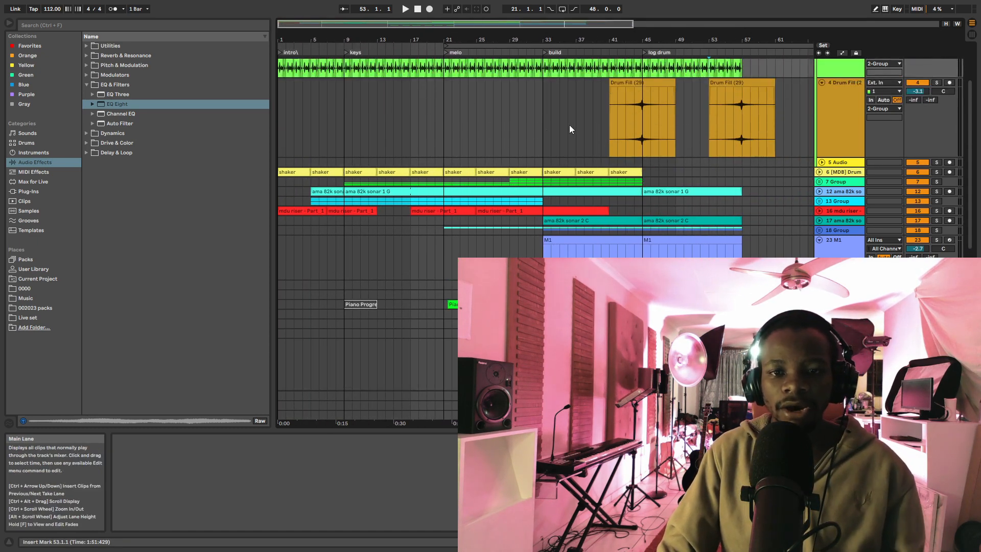
click(821, 79)
click(820, 88)
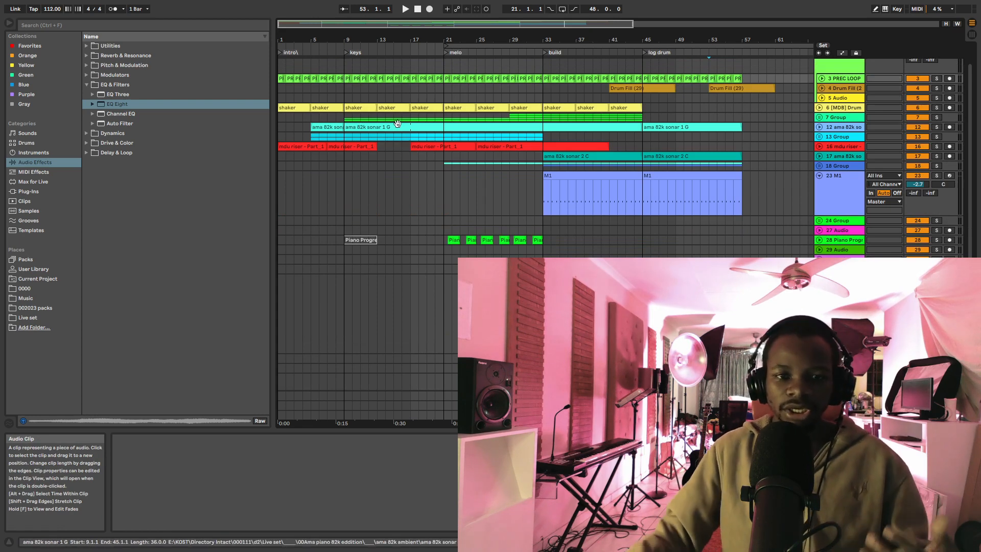
Step: Unfold the ama 82k sonar 1 G track and the 7 Group, and examine their audio and piano MIDI clips
click(819, 127)
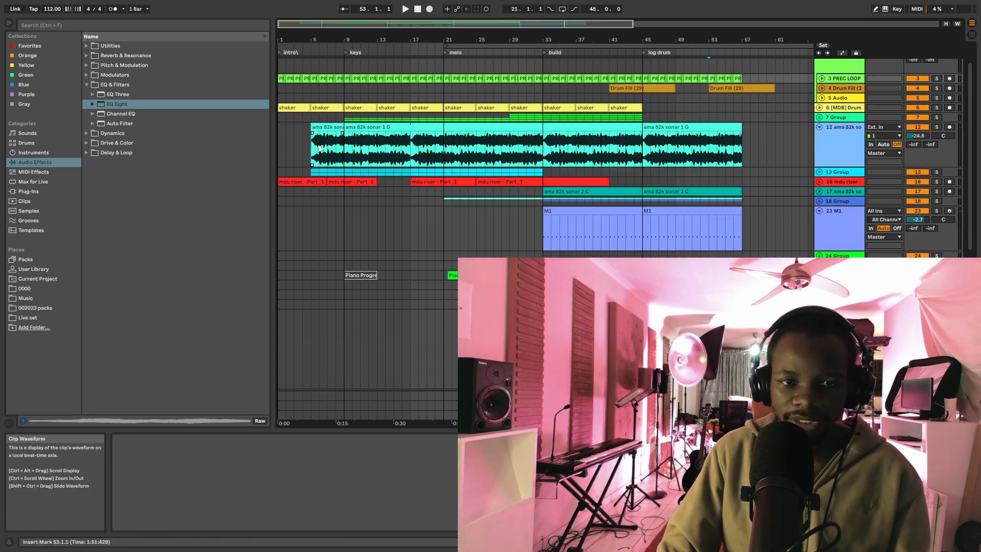
drag(319, 147, 549, 143)
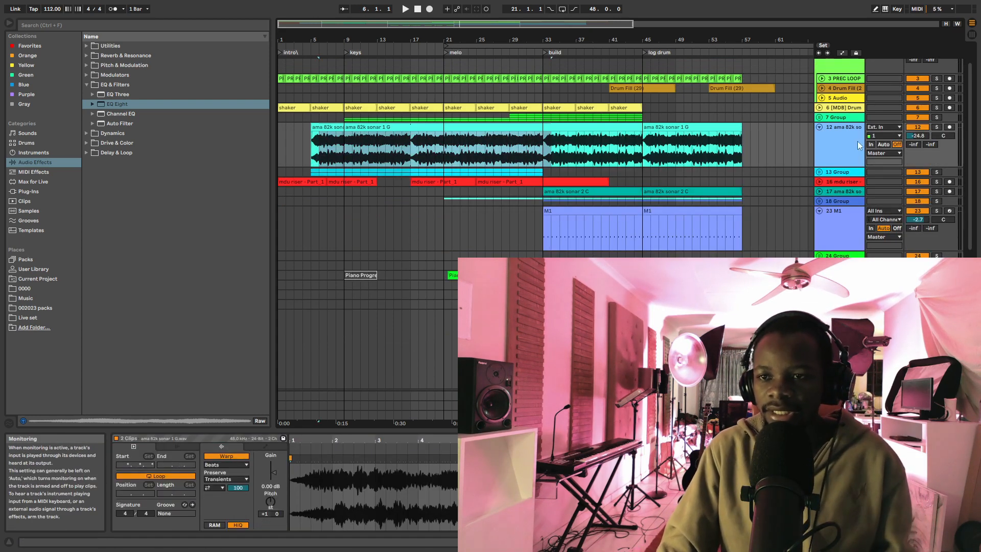
click(819, 117)
scroll(425, 286, down, 2)
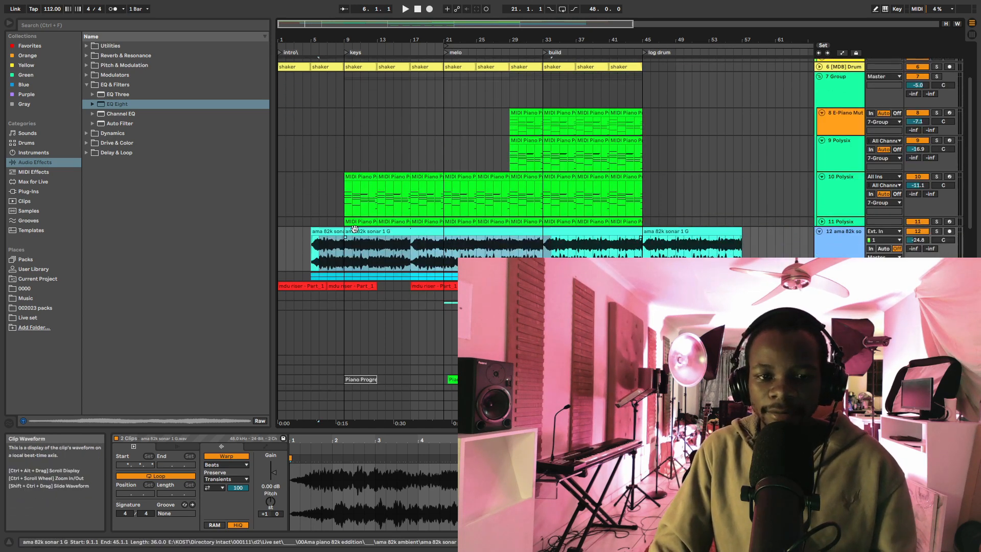
click(351, 195)
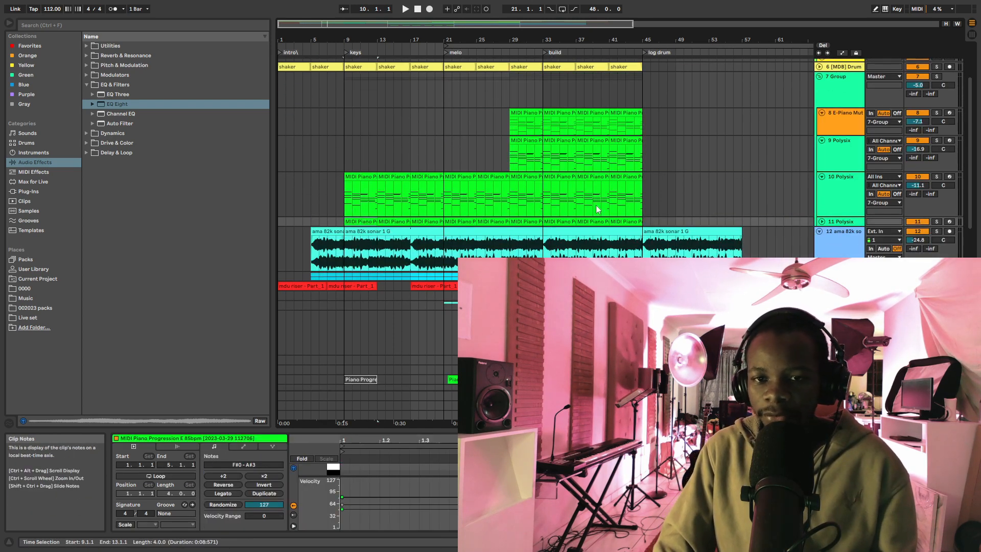
scroll(552, 186, down, 5)
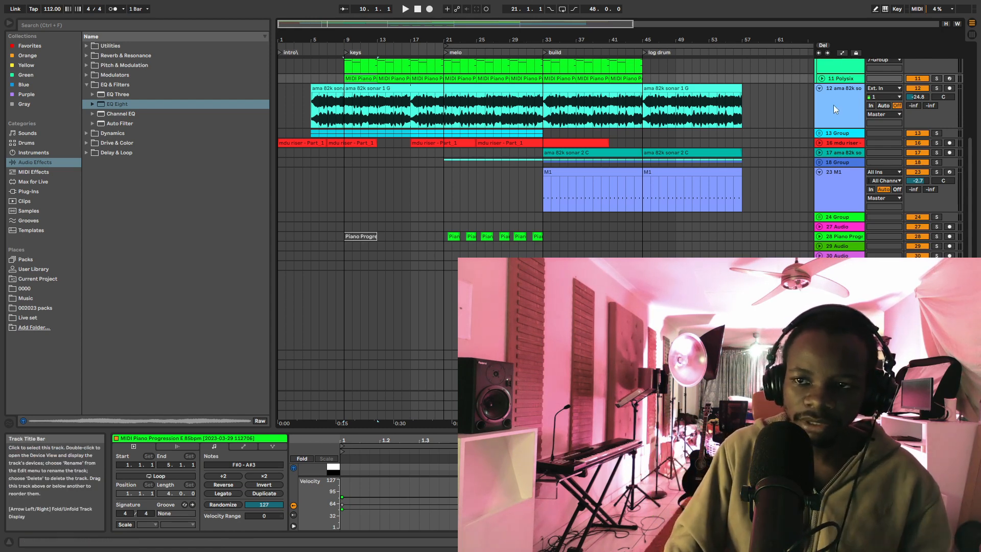
Step: Fold the ama 82k sonar 1 G track, the two unfolded Polysix tracks, the E-Piano track and the 7 Group
click(819, 88)
scroll(790, 90, up, 3)
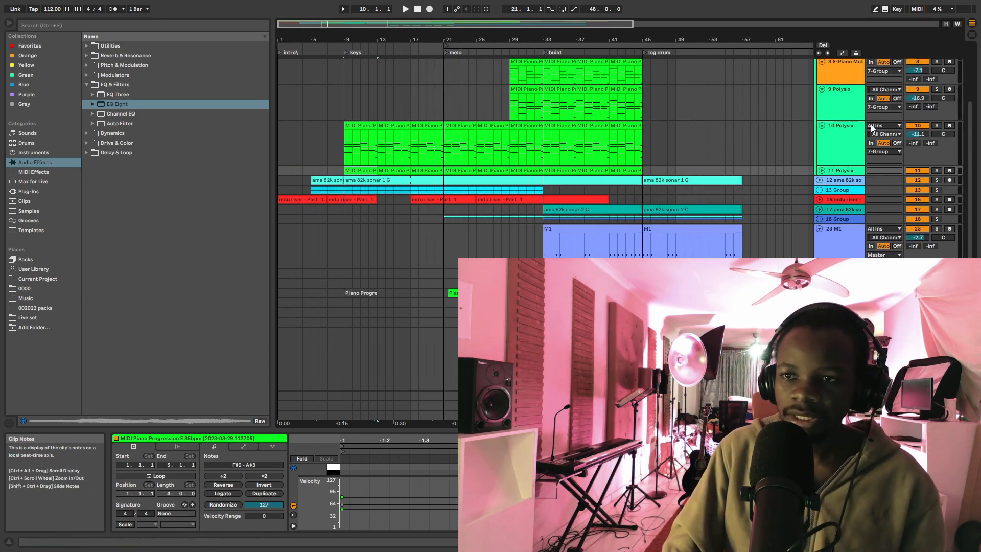
click(821, 126)
click(821, 89)
scroll(808, 102, up, 2)
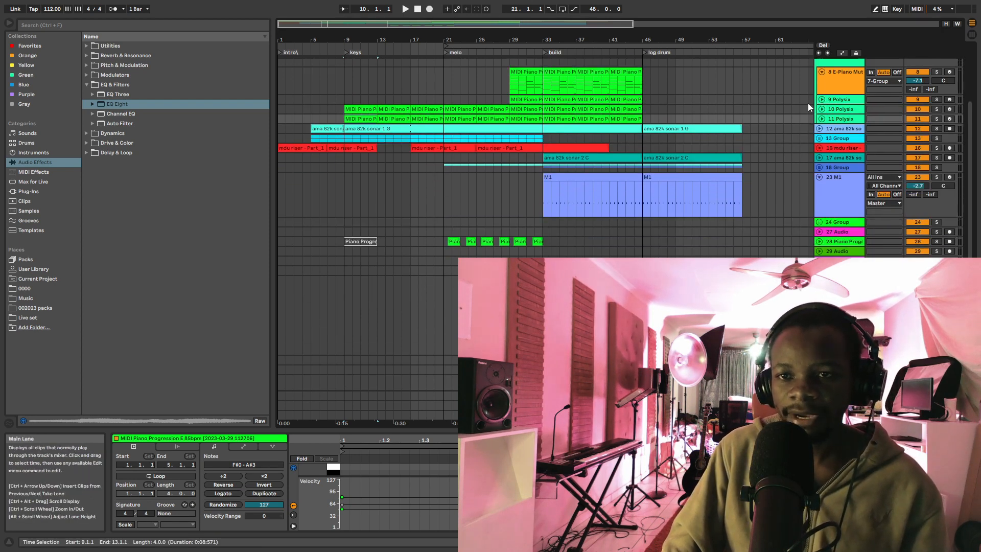
click(822, 92)
scroll(795, 103, up, 3)
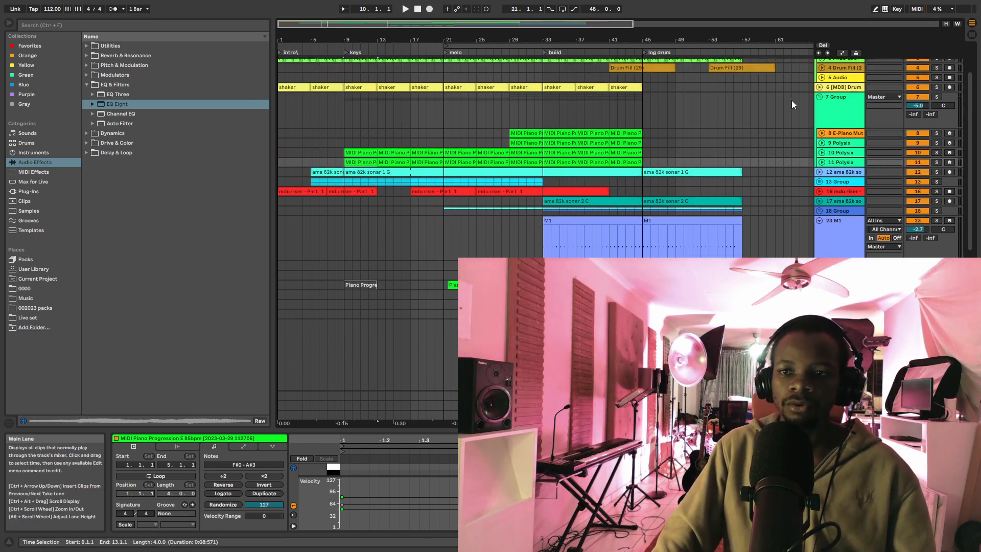
click(819, 98)
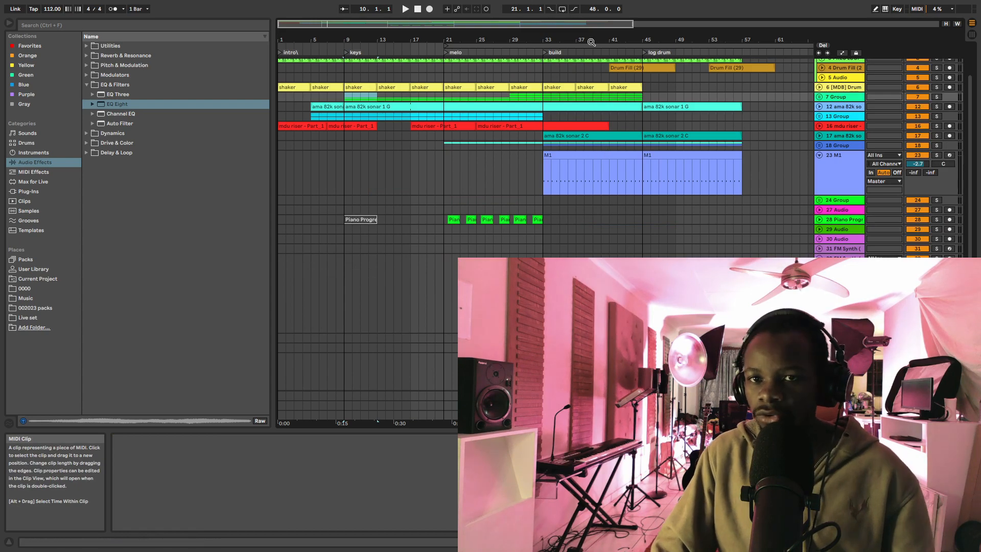
Step: Set the arrangement loop to run from bar 1 to bar 57
drag(591, 42, 162, 45)
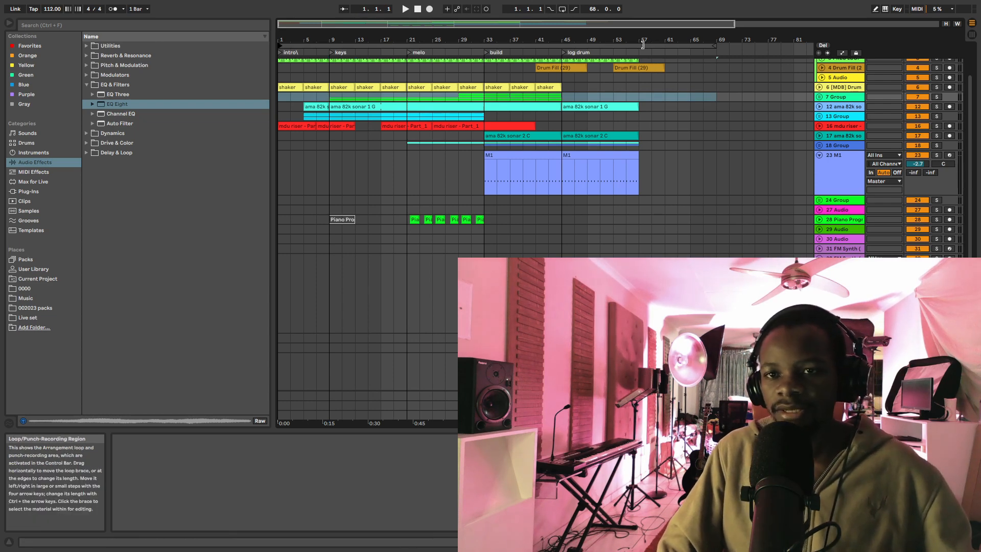
drag(643, 45, 638, 47)
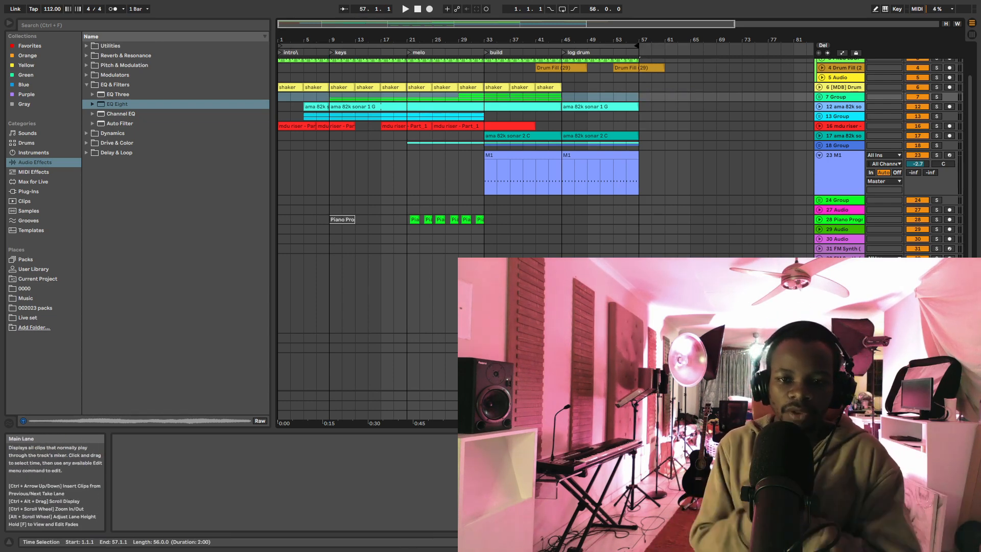